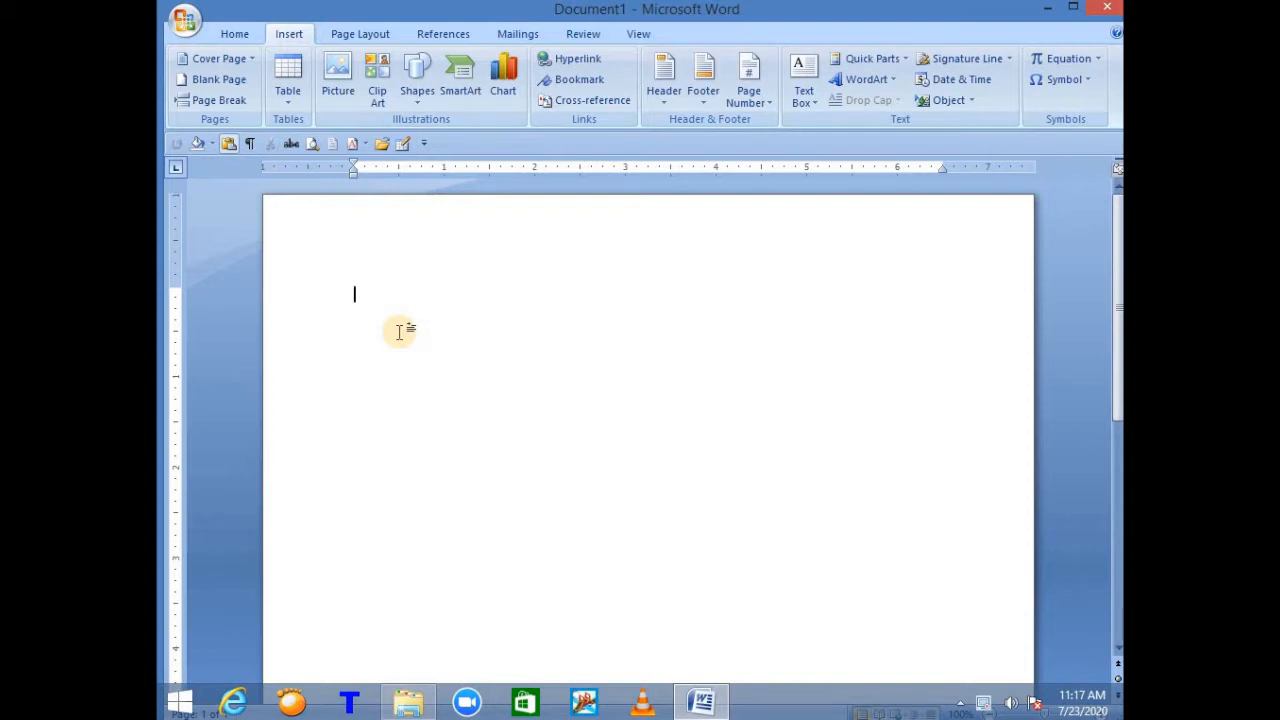
{"action": "left_click", "coordinate": [235, 34]}
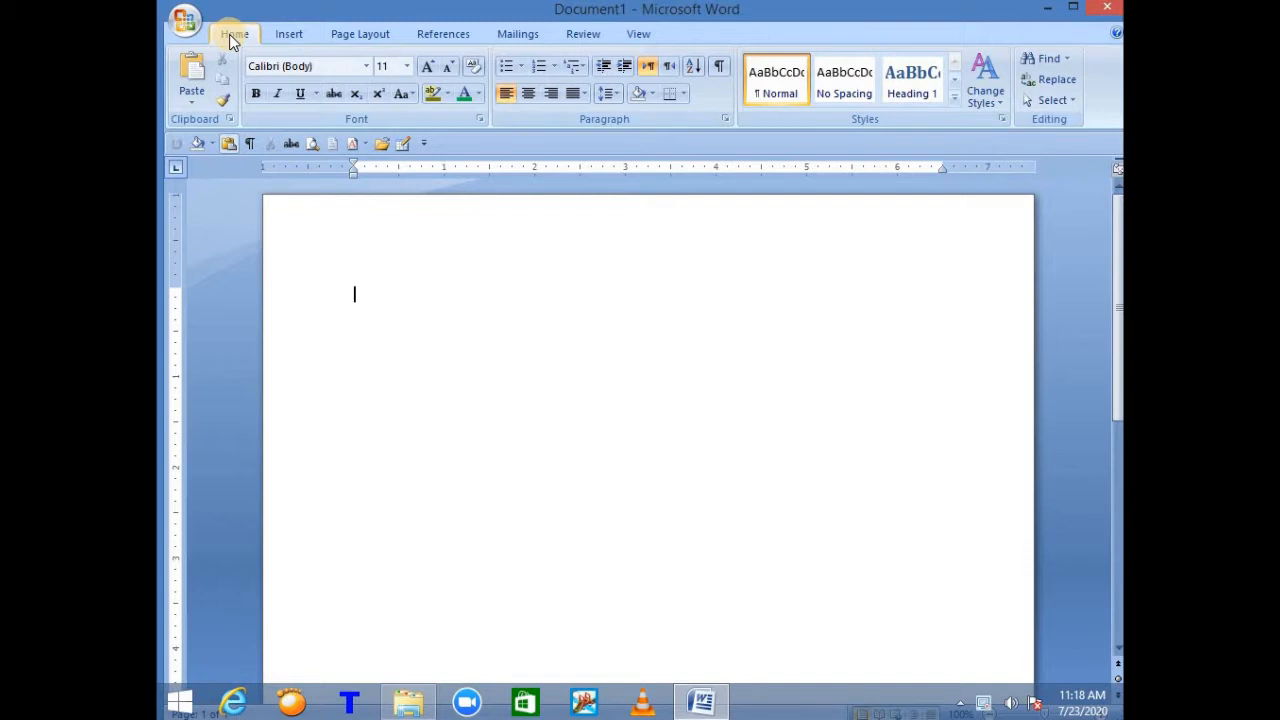
{"action": "left_click", "coordinate": [286, 35]}
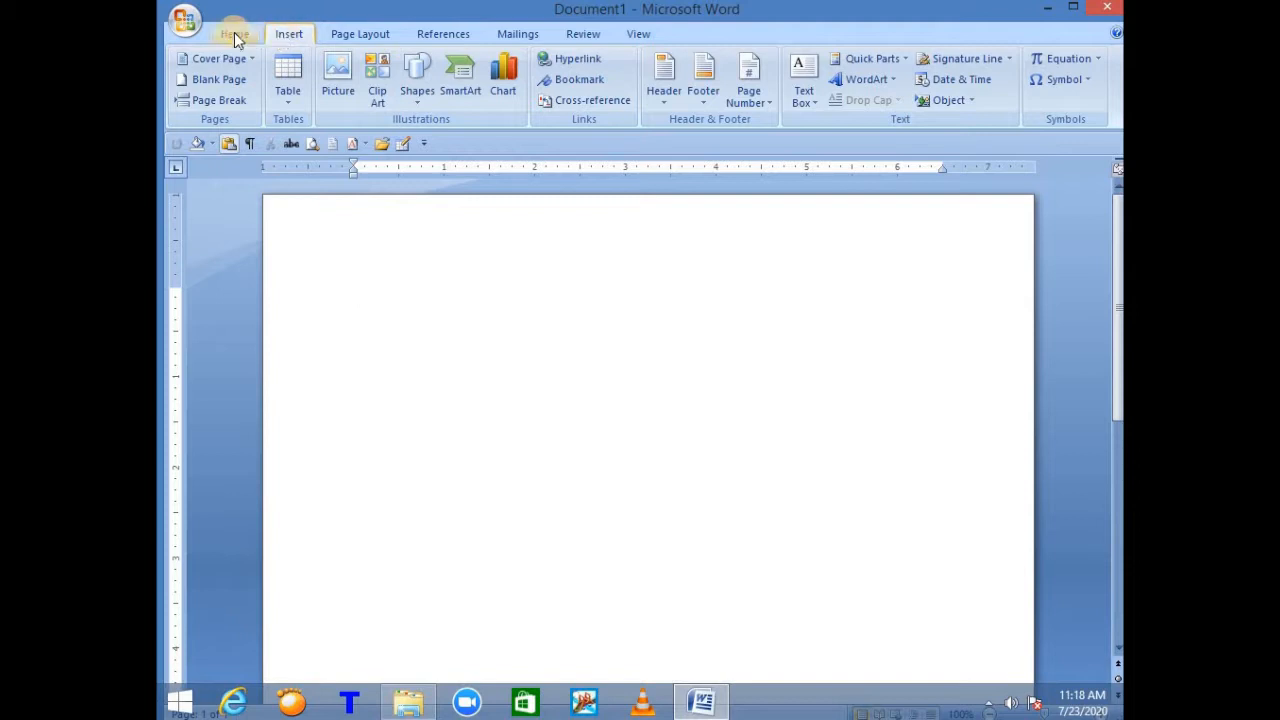
{"action": "left_click", "coordinate": [233, 36]}
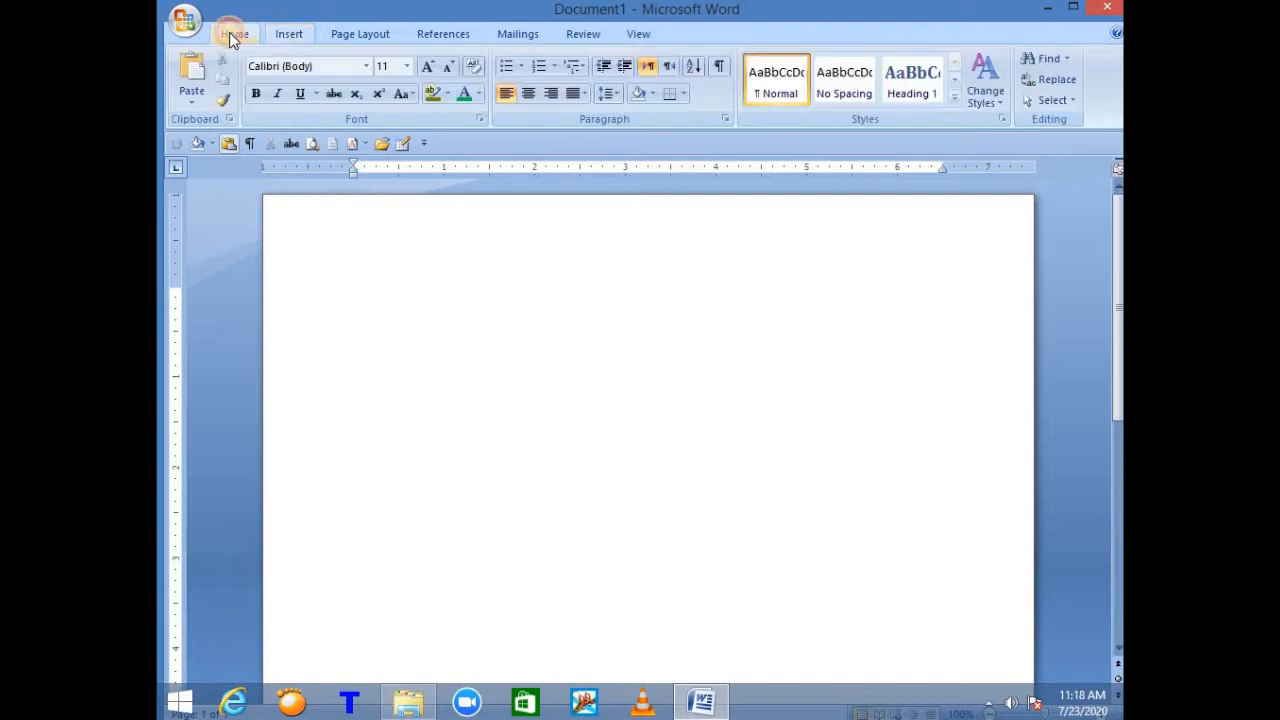
{"action": "left_click", "coordinate": [289, 36]}
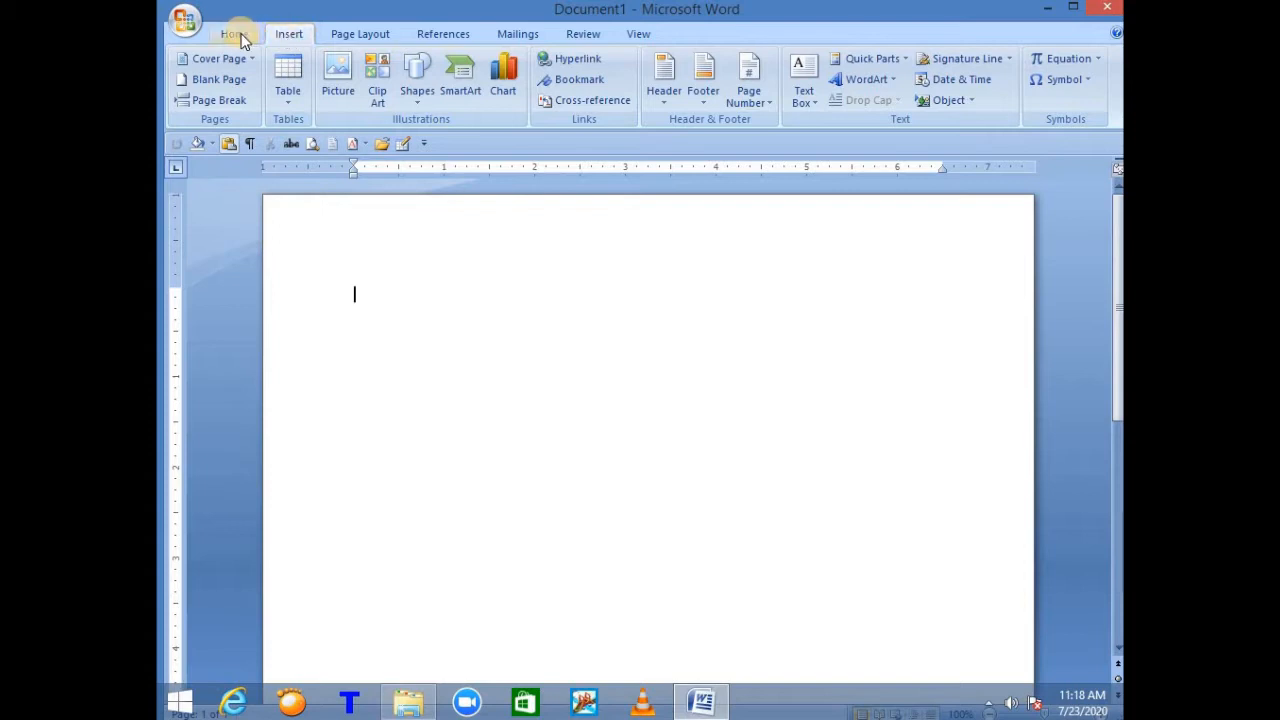
{"action": "left_click", "coordinate": [241, 35]}
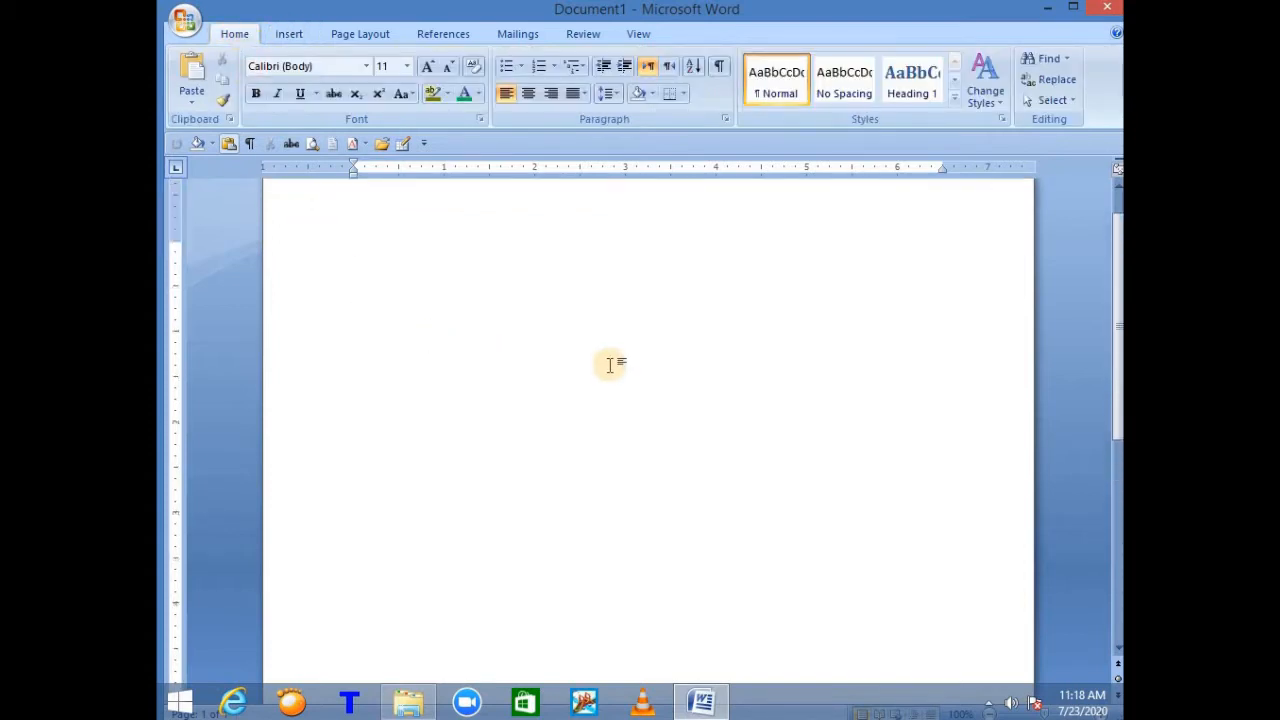
{"action": "left_click", "coordinate": [289, 34]}
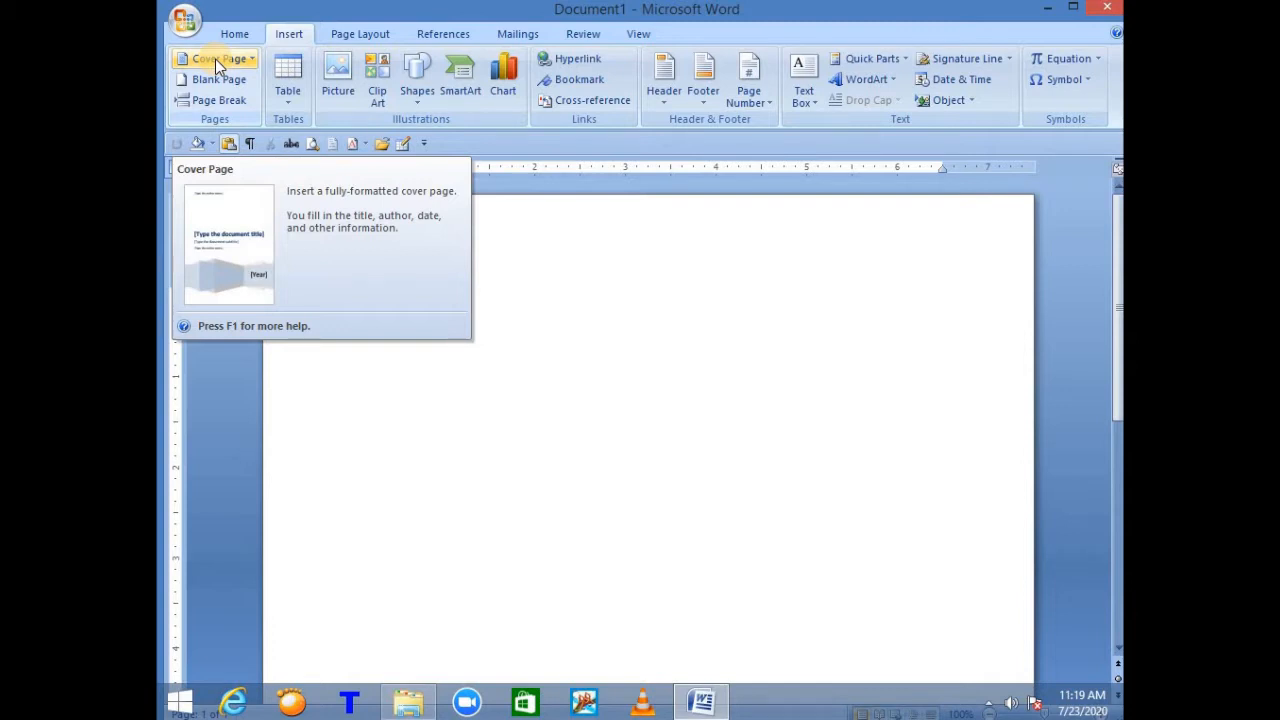
{"action": "left_click", "coordinate": [601, 325]}
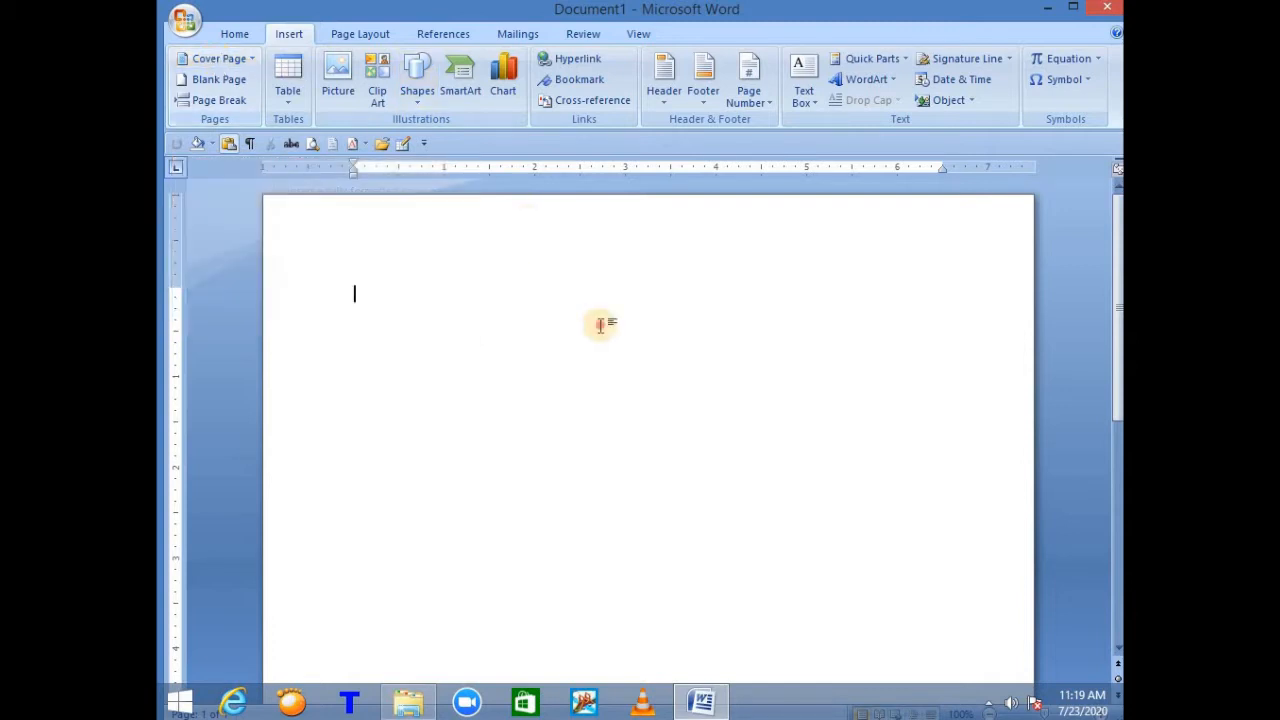
{"action": "scroll", "coordinate": [601, 325], "scroll_direction": "down", "scroll_amount": 1}
{"action": "scroll", "coordinate": [601, 325], "scroll_direction": "down", "scroll_amount": 5}
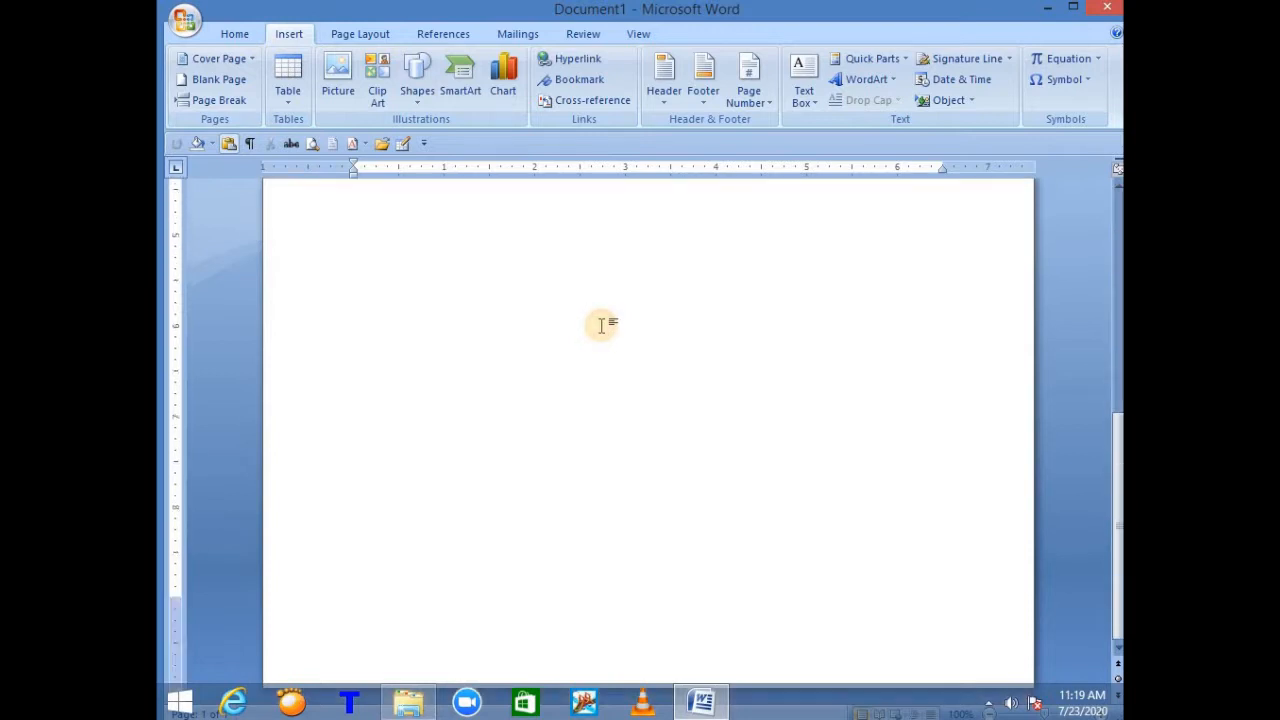
{"action": "scroll", "coordinate": [601, 325], "scroll_direction": "up", "scroll_amount": 4}
{"action": "scroll", "coordinate": [601, 325], "scroll_direction": "up", "scroll_amount": 1}
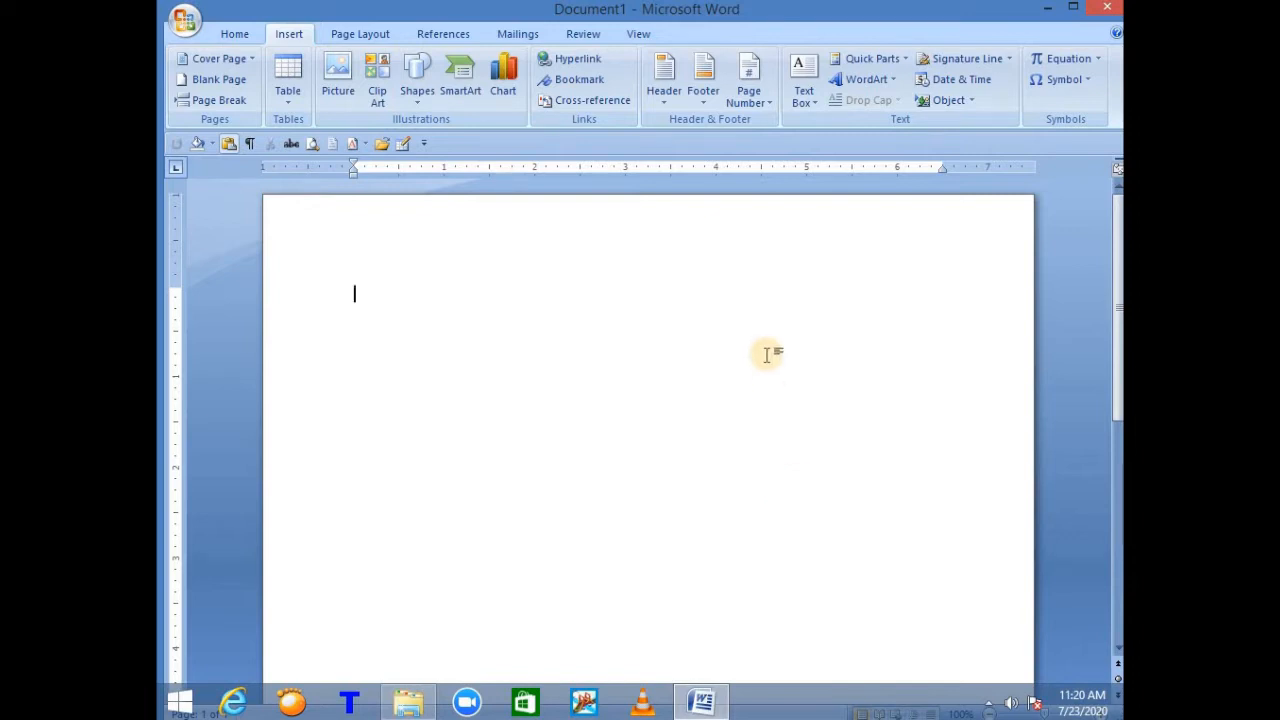
Step: Insert the built-in Sideline cover page into the blank document
{"action": "left_click", "coordinate": [249, 60]}
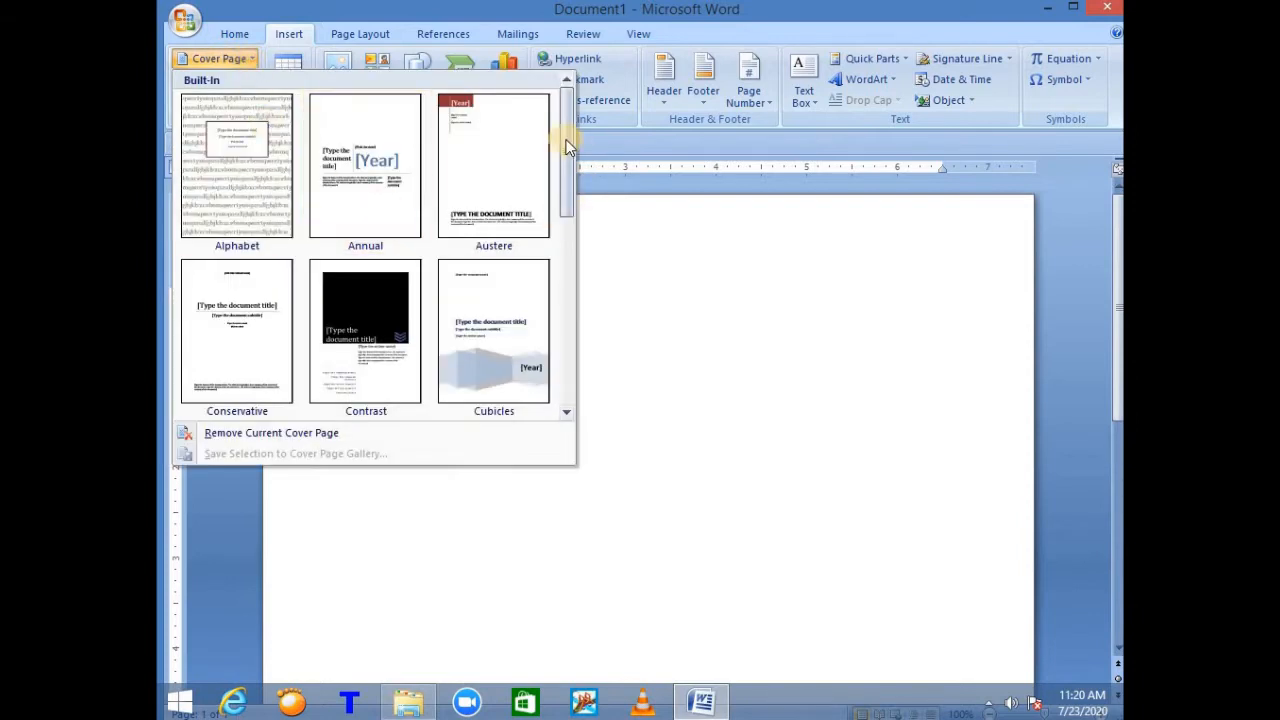
{"action": "left_click_drag", "start_coordinate": [567, 147], "coordinate": [566, 300]}
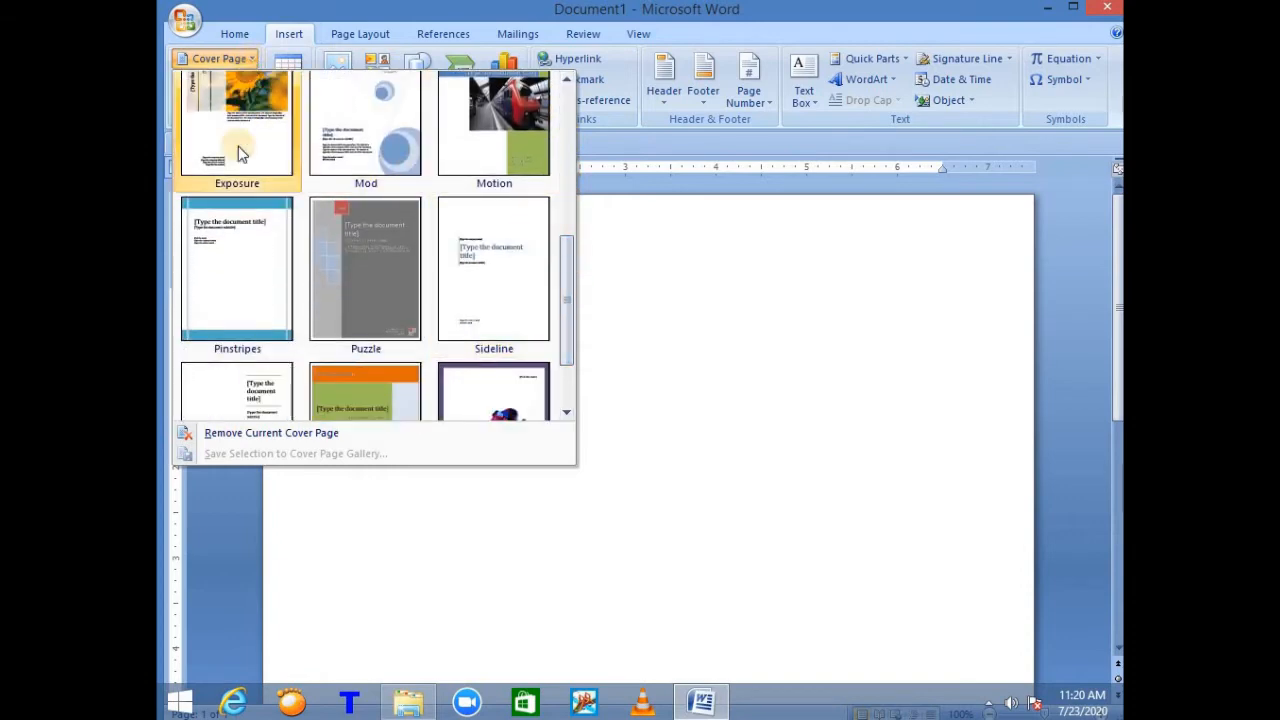
{"action": "mouse_move", "coordinate": [569, 249]}
{"action": "left_mouse_down"}
{"action": "mouse_move", "coordinate": [566, 318]}
{"action": "mouse_move", "coordinate": [565, 105]}
{"action": "mouse_move", "coordinate": [576, 227]}
{"action": "left_mouse_up"}
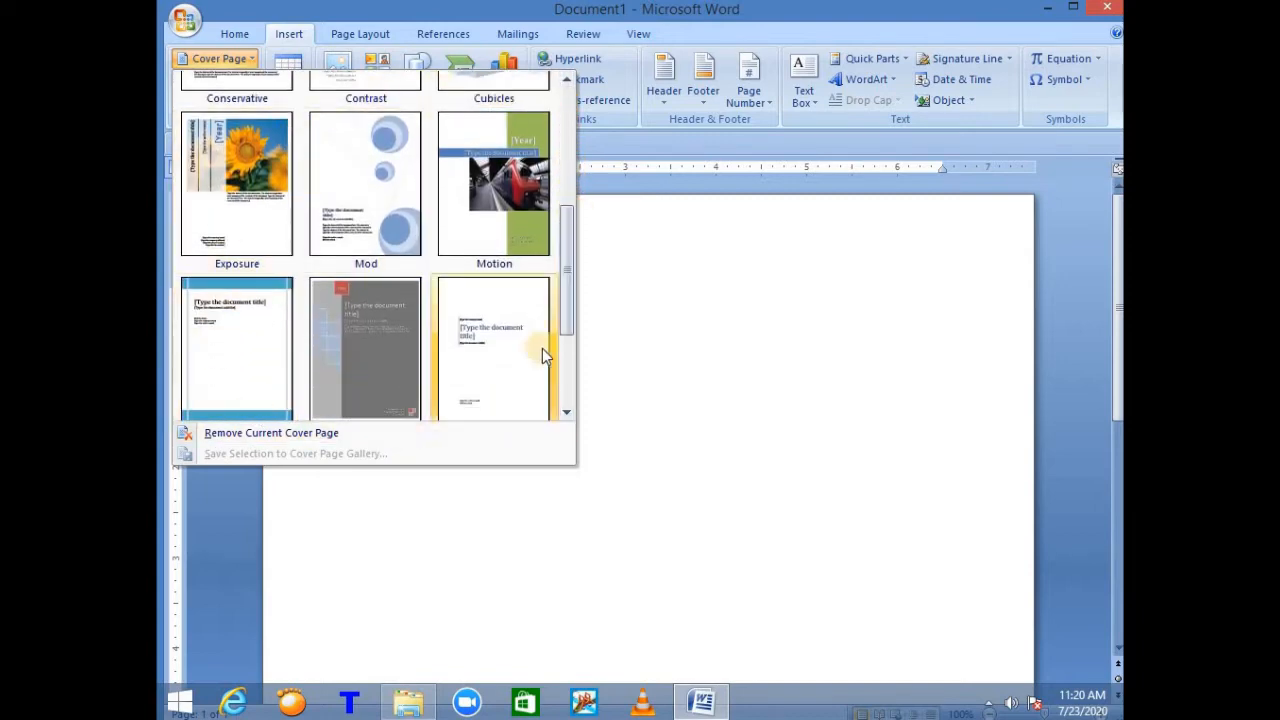
{"action": "left_click_drag", "start_coordinate": [565, 274], "coordinate": [568, 340]}
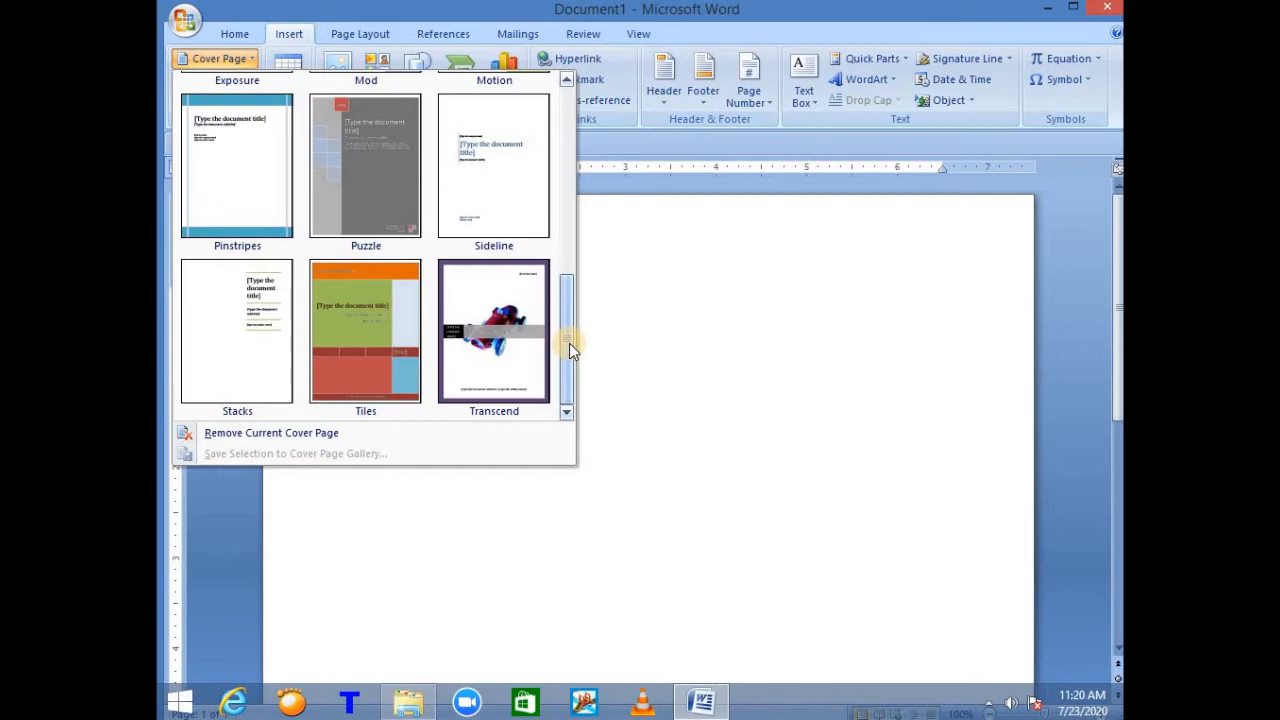
{"action": "scroll", "coordinate": [441, 297], "scroll_direction": "up", "scroll_amount": 10}
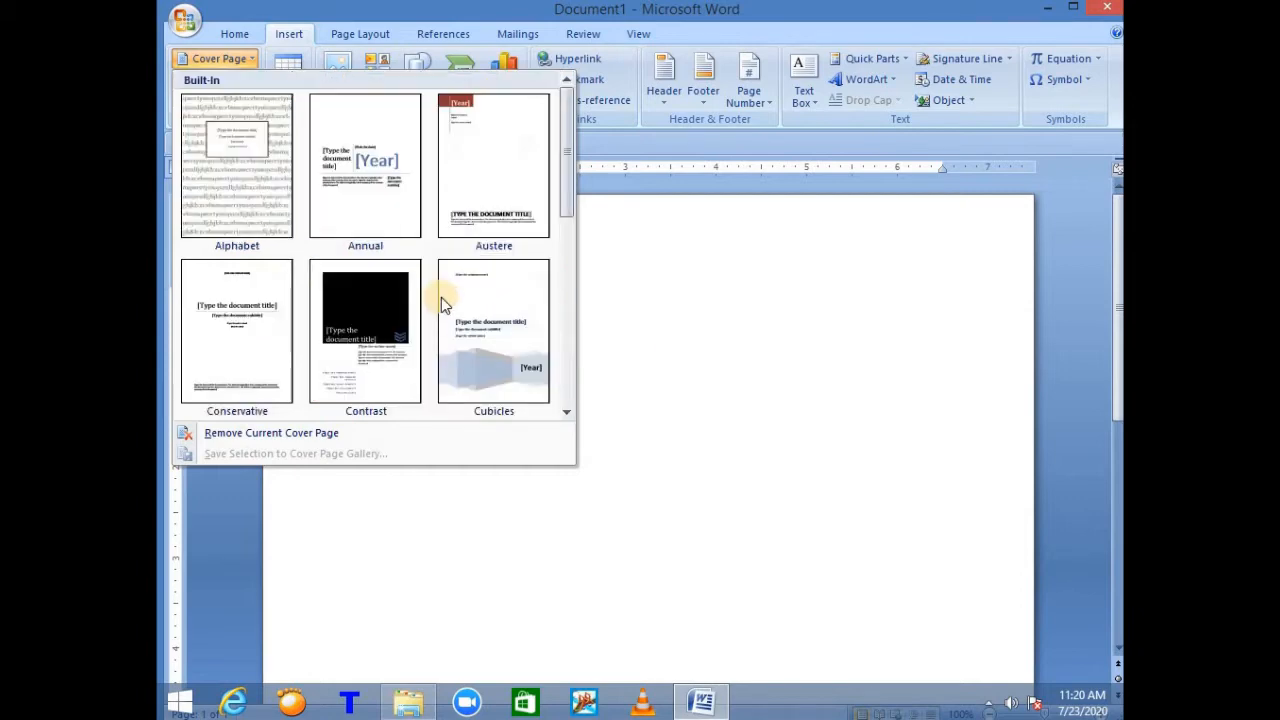
{"action": "scroll", "coordinate": [441, 297], "scroll_direction": "down", "scroll_amount": 10}
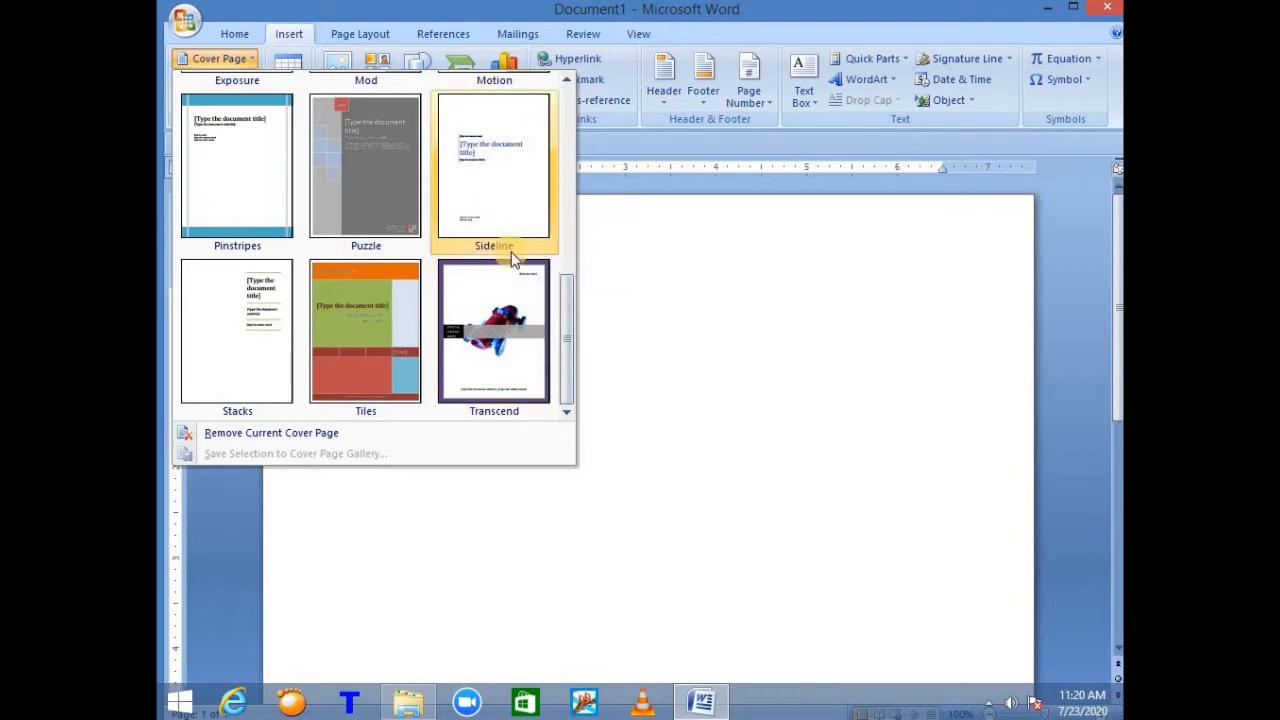
{"action": "left_click", "coordinate": [499, 180]}
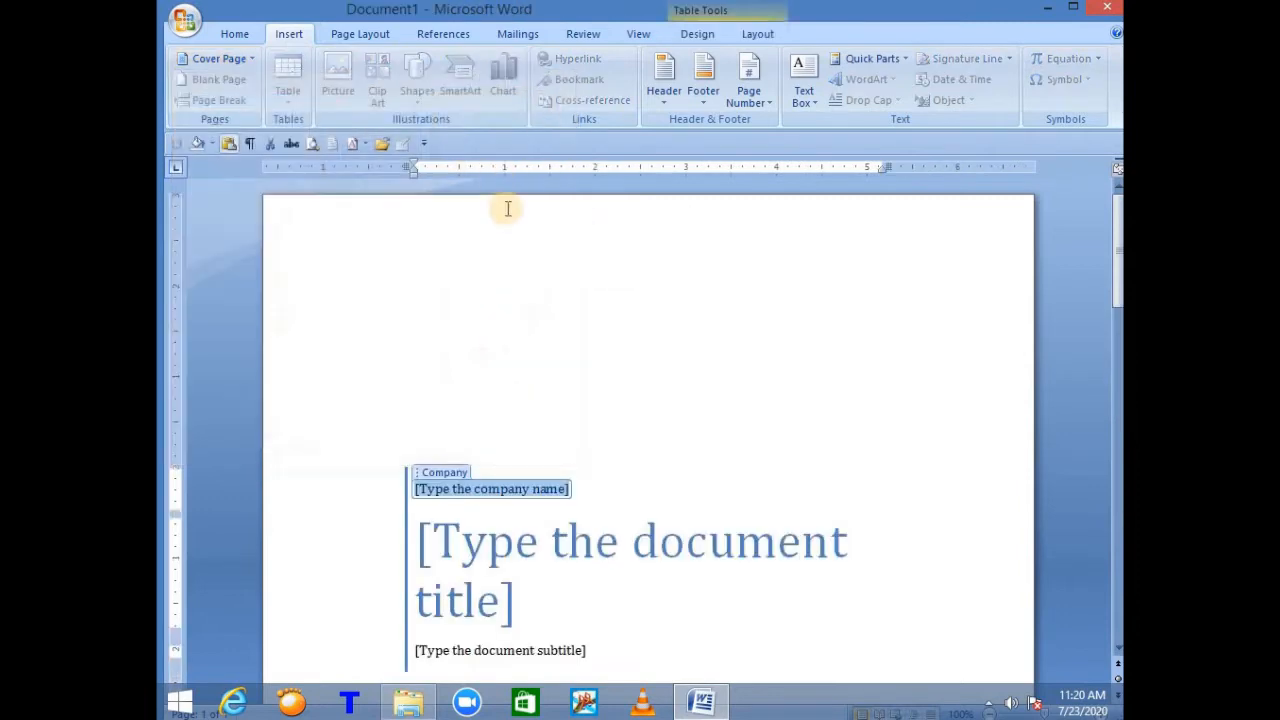
Step: Examine the Sideline cover page's company name, title, subtitle, author and date fields
{"action": "scroll", "coordinate": [663, 375], "scroll_direction": "down", "scroll_amount": 6}
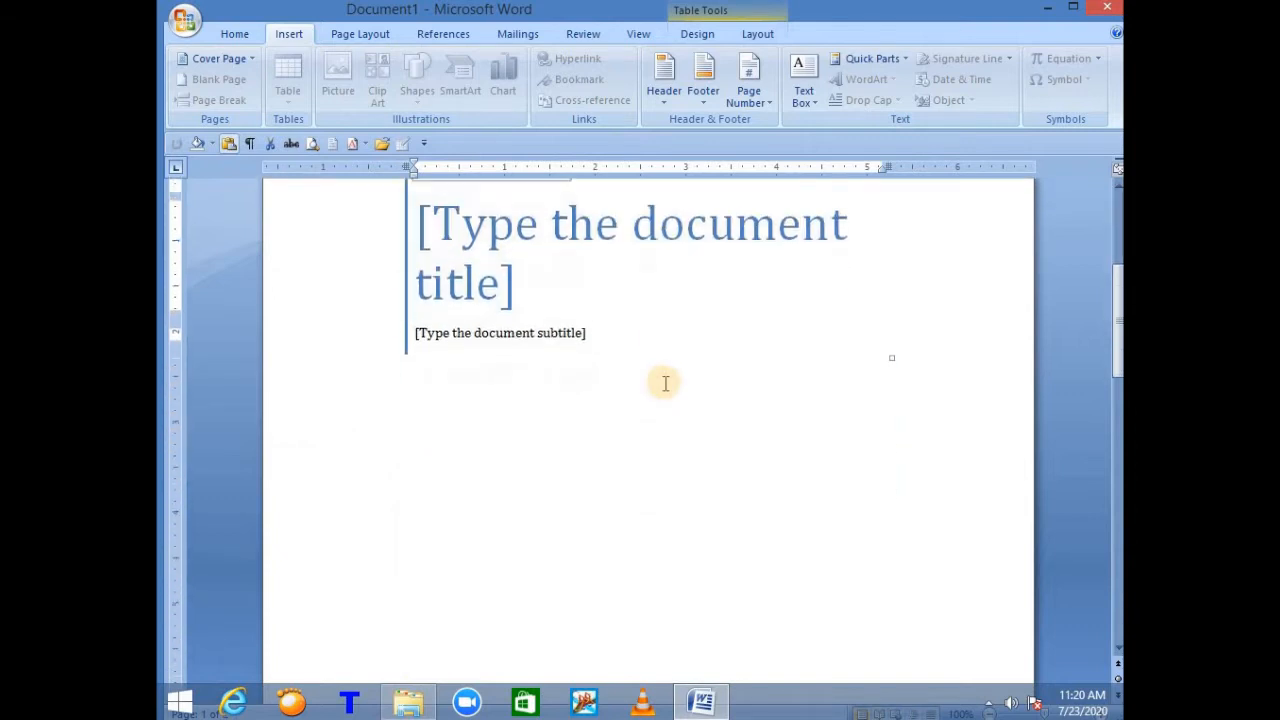
{"action": "scroll", "coordinate": [665, 385], "scroll_direction": "down", "scroll_amount": 6}
{"action": "scroll", "coordinate": [665, 387], "scroll_direction": "up", "scroll_amount": 6}
{"action": "scroll", "coordinate": [665, 388], "scroll_direction": "up", "scroll_amount": 5}
{"action": "scroll", "coordinate": [665, 390], "scroll_direction": "down", "scroll_amount": 6}
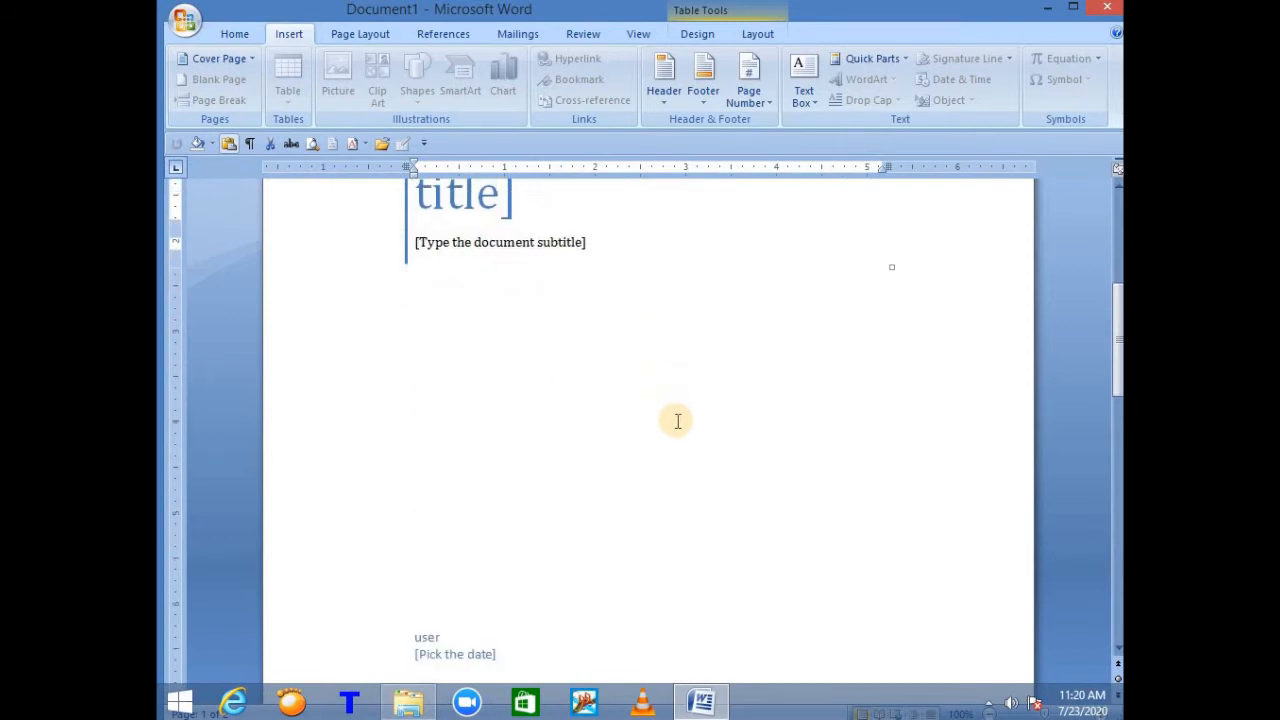
{"action": "scroll", "coordinate": [677, 421], "scroll_direction": "up", "scroll_amount": 4}
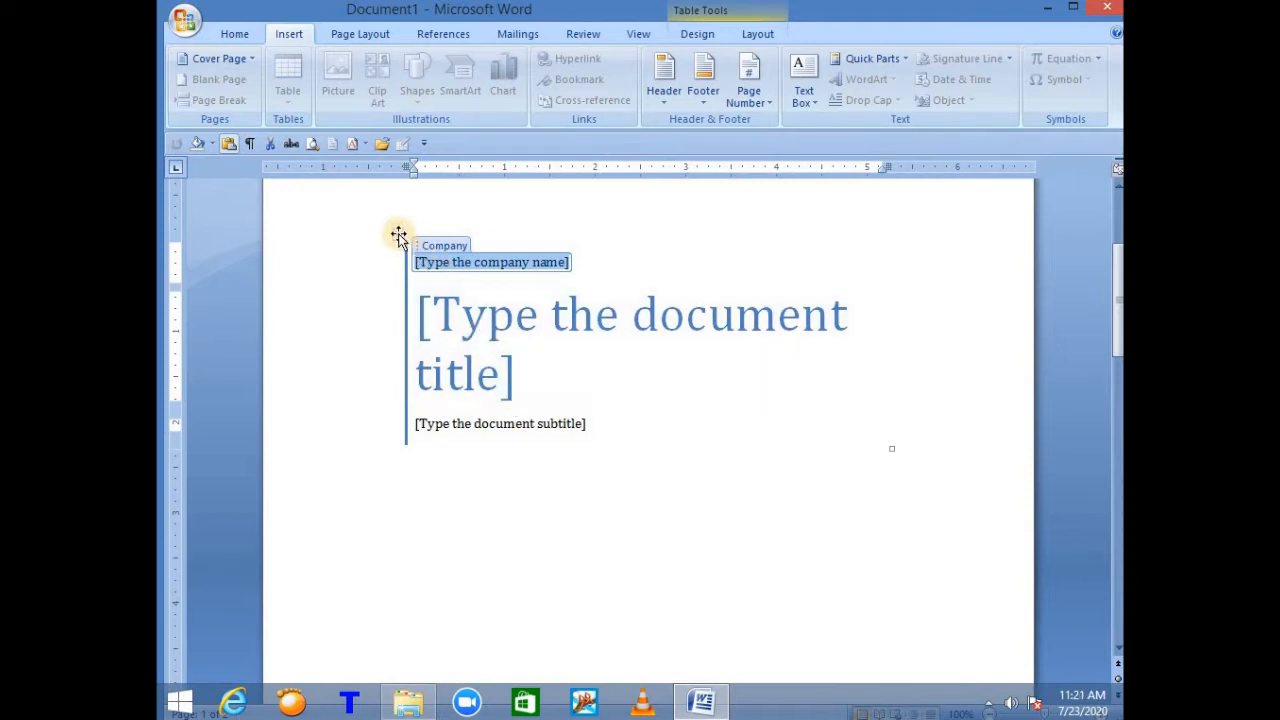
{"action": "left_click", "coordinate": [437, 246]}
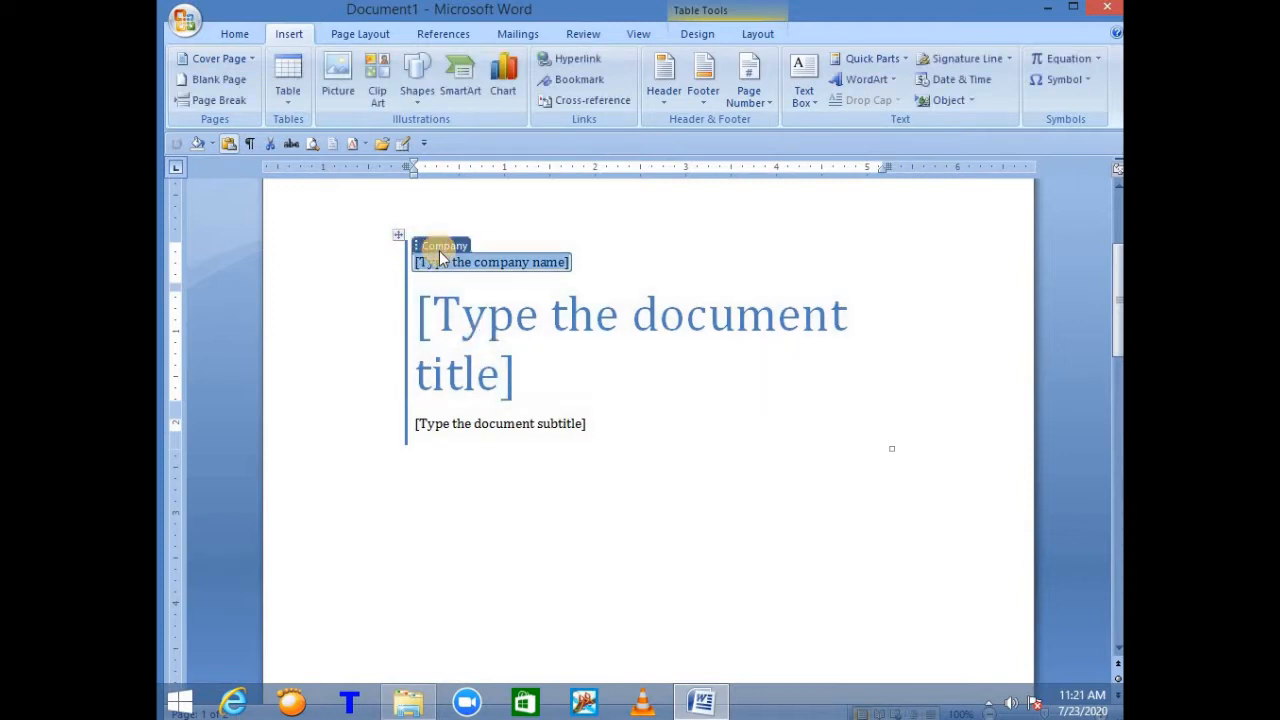
{"action": "left_click_drag", "start_coordinate": [449, 260], "coordinate": [467, 357]}
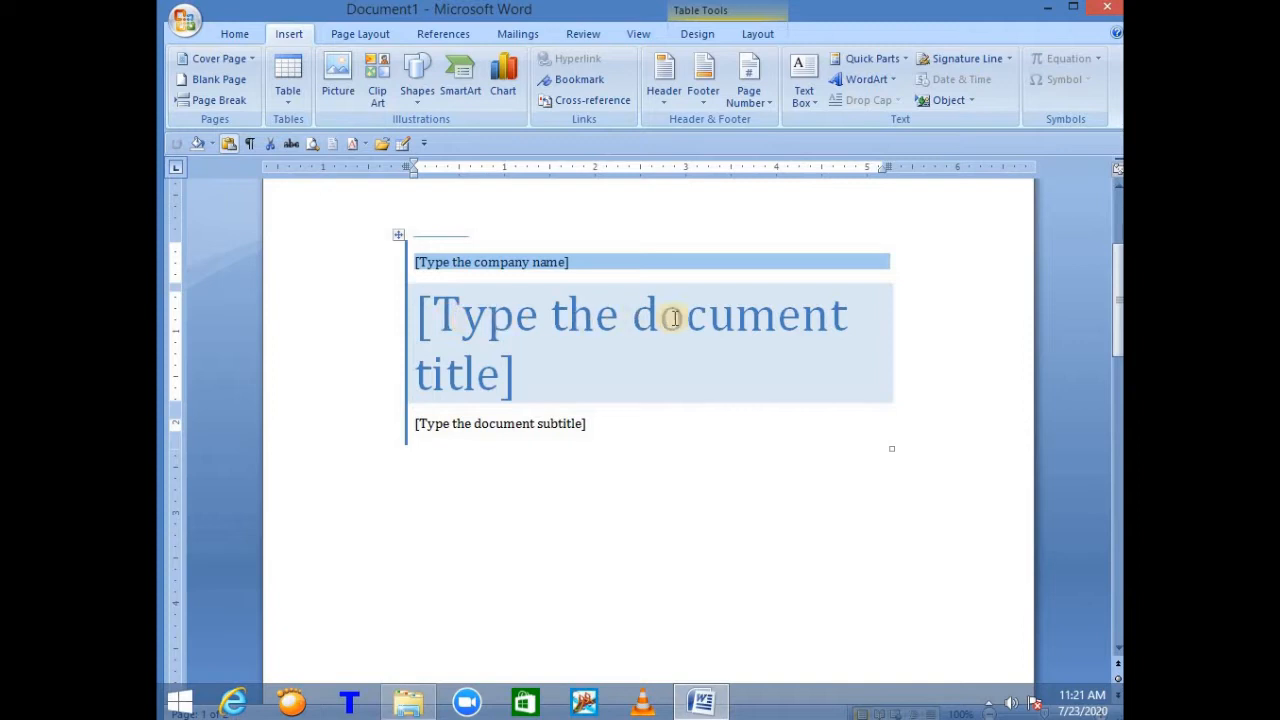
{"action": "scroll", "coordinate": [600, 368], "scroll_direction": "down", "scroll_amount": 9}
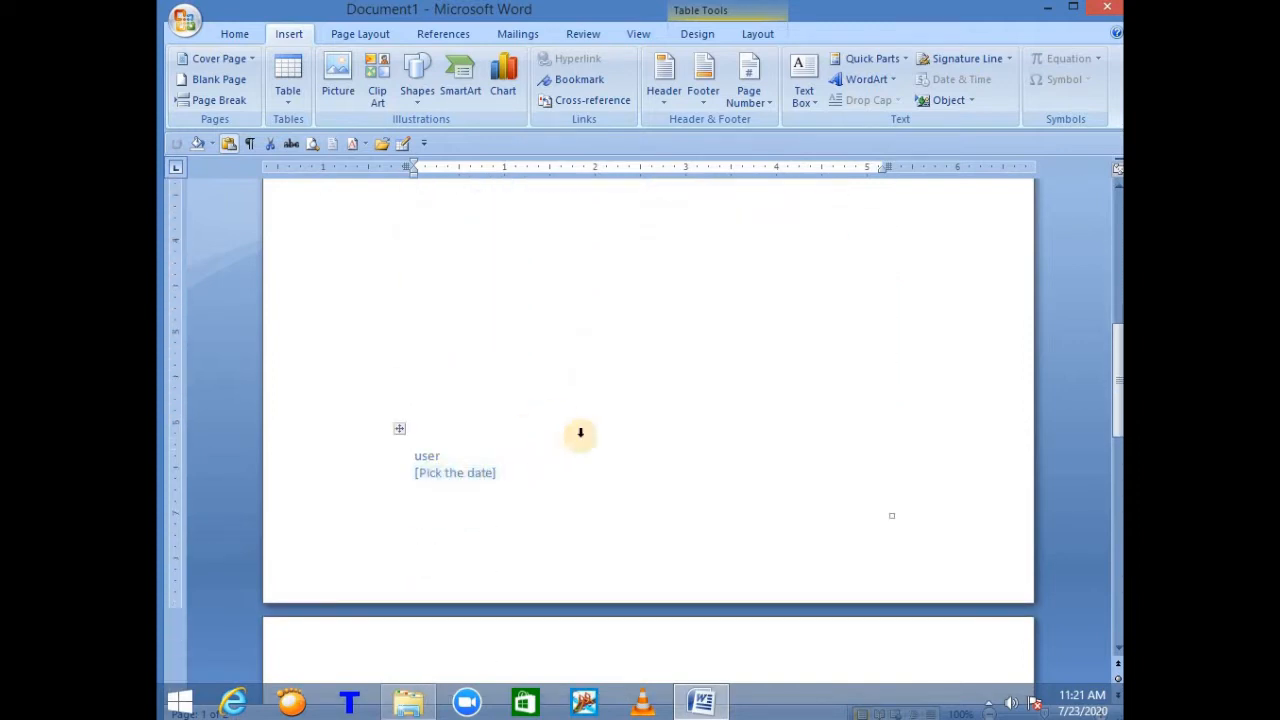
{"action": "scroll", "coordinate": [723, 374], "scroll_direction": "up", "scroll_amount": 9}
{"action": "scroll", "coordinate": [727, 378], "scroll_direction": "up", "scroll_amount": 3}
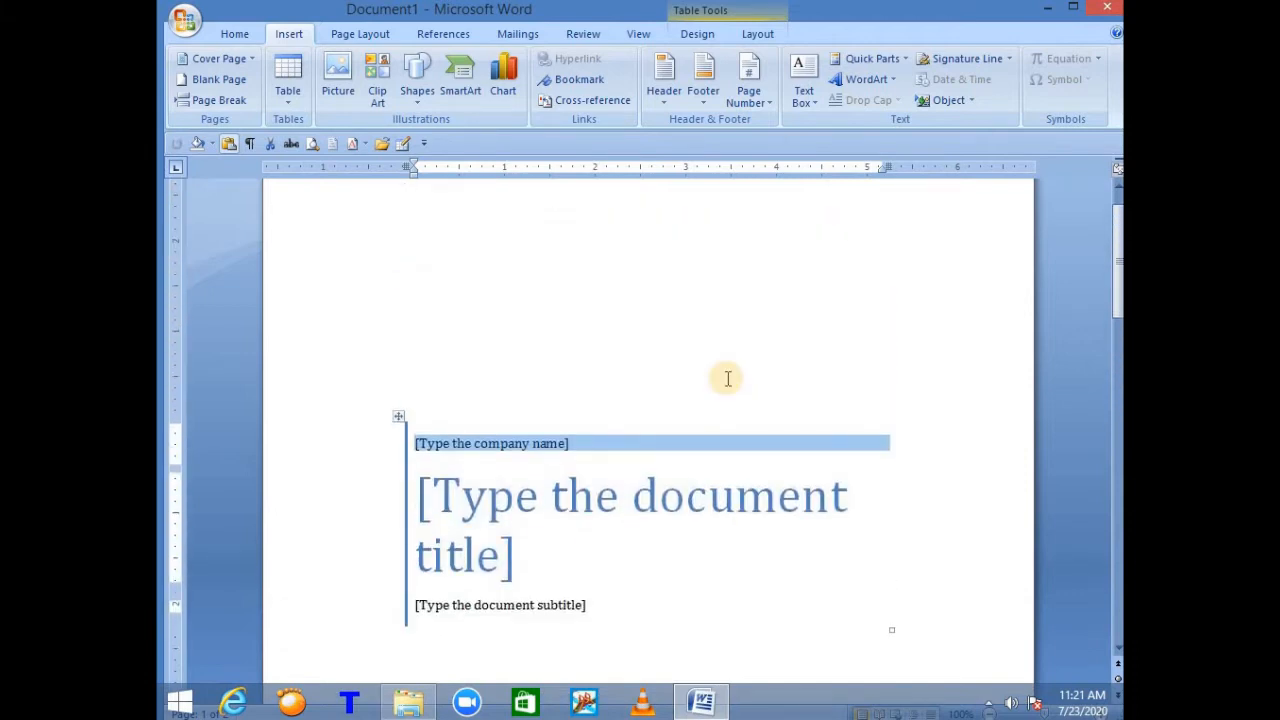
Step: Remove the current cover page from the document
{"action": "left_click", "coordinate": [251, 60]}
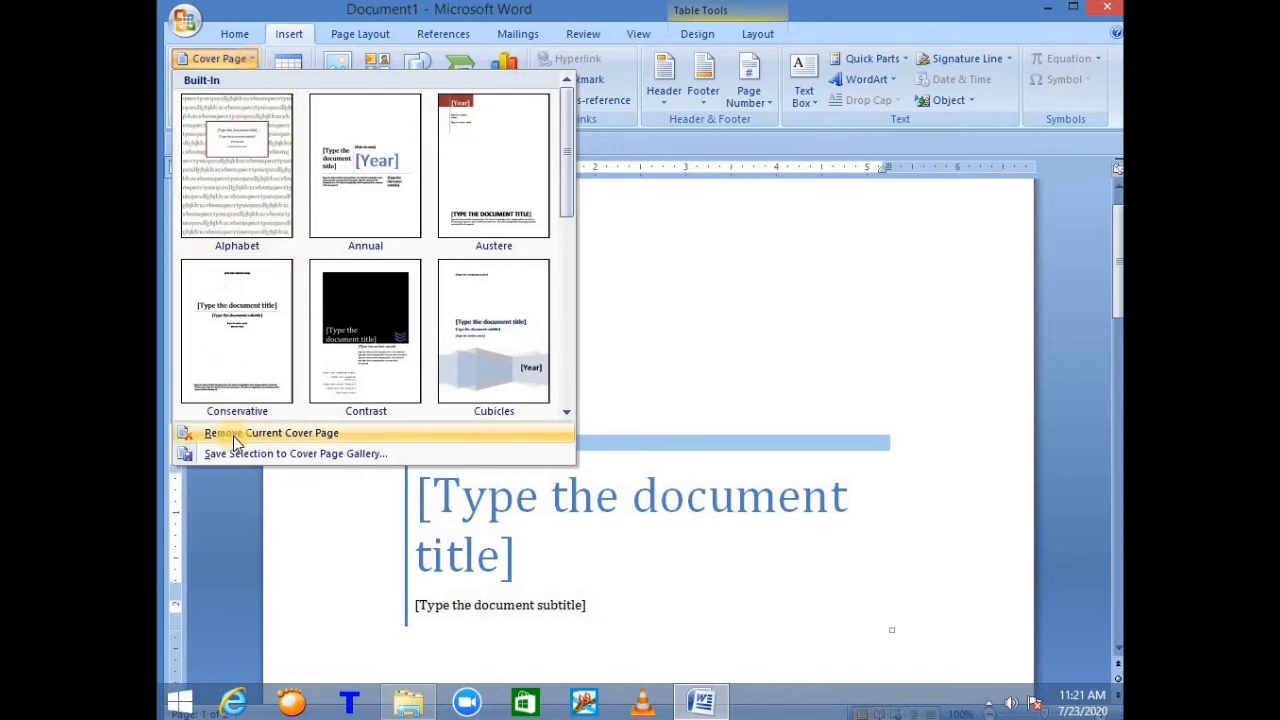
{"action": "left_click", "coordinate": [313, 437]}
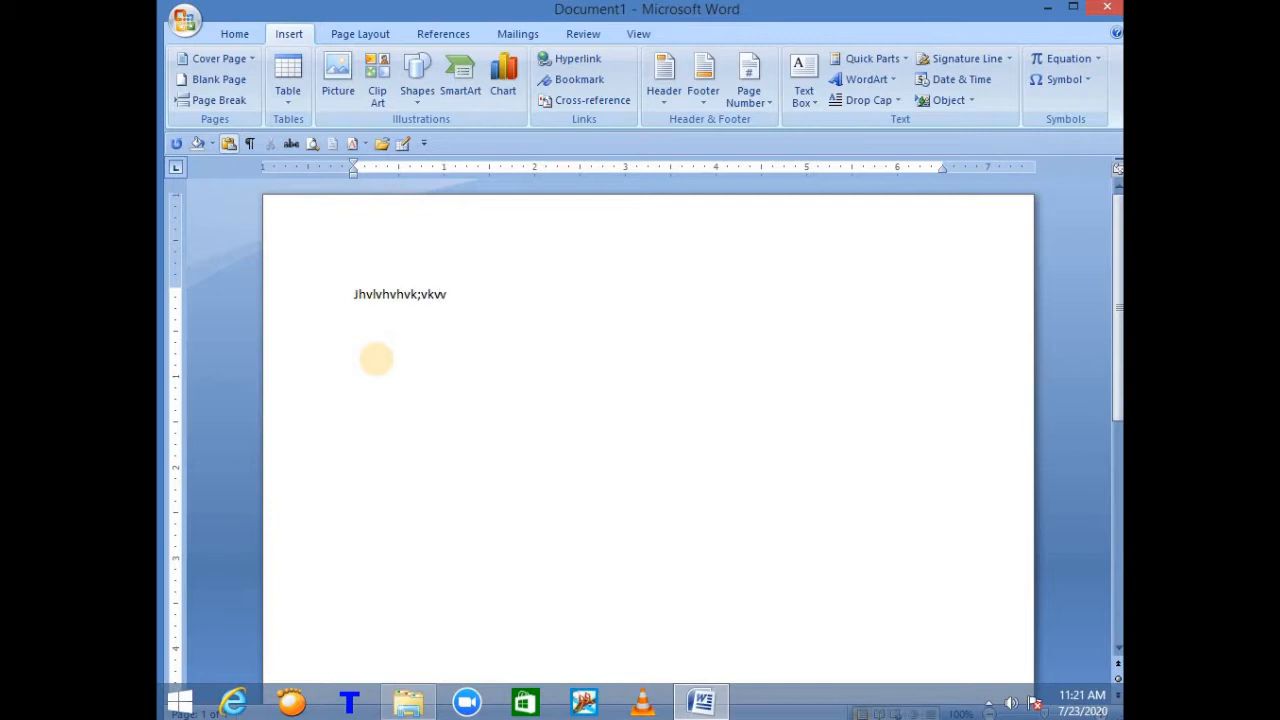
Step: Set the font size of the sample text line "Jhvlvhvhvk;vkvv" to 48
{"action": "left_click_drag", "start_coordinate": [452, 294], "coordinate": [350, 290]}
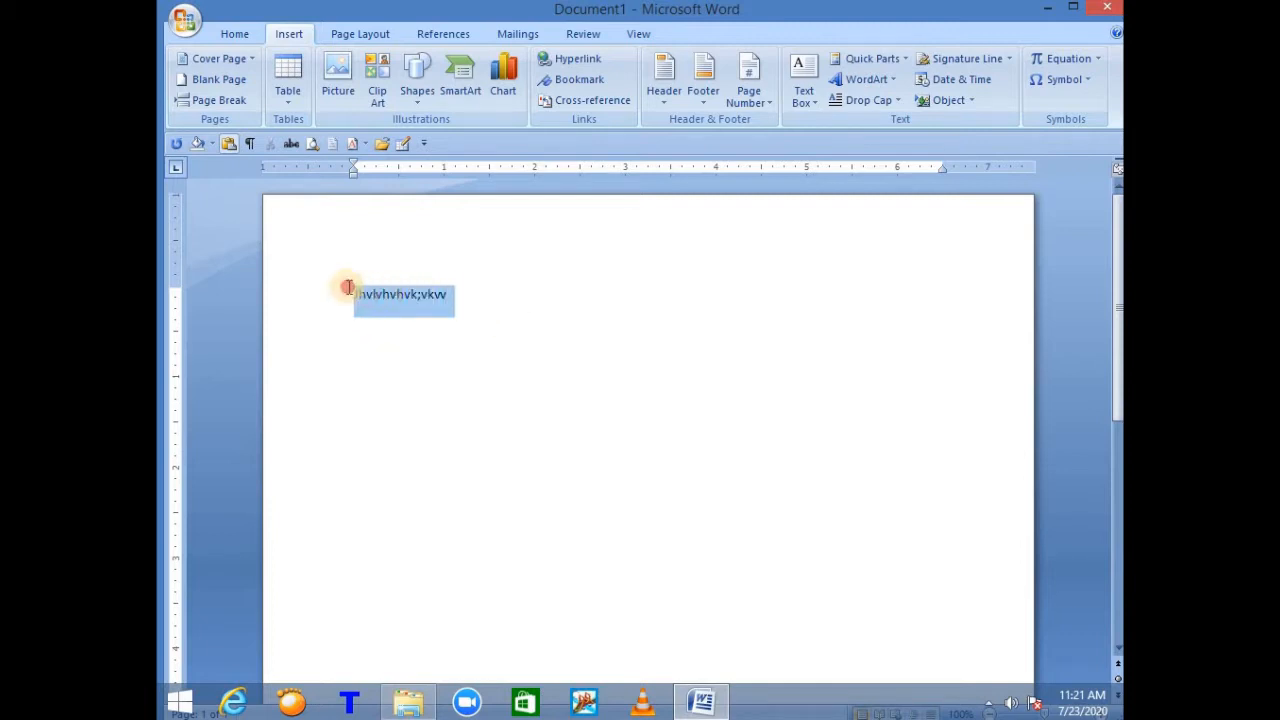
{"action": "left_click", "coordinate": [234, 34]}
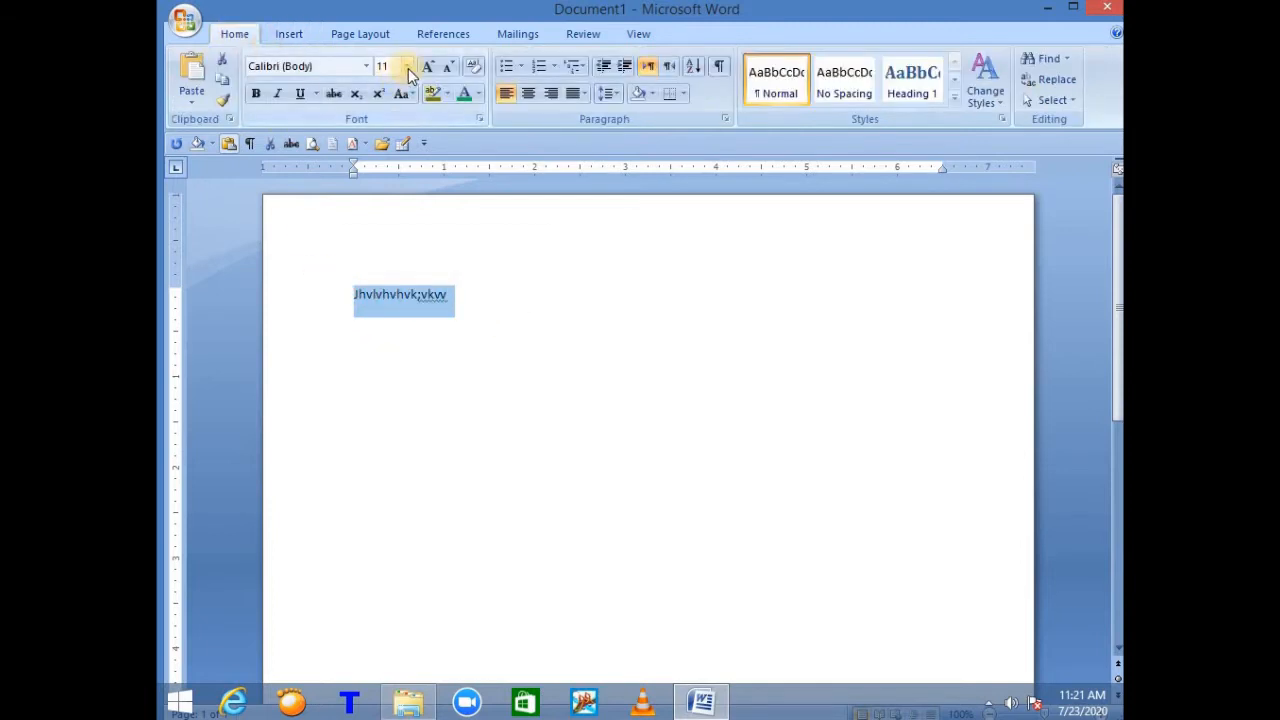
{"action": "left_click", "coordinate": [407, 67]}
{"action": "left_click", "coordinate": [396, 312]}
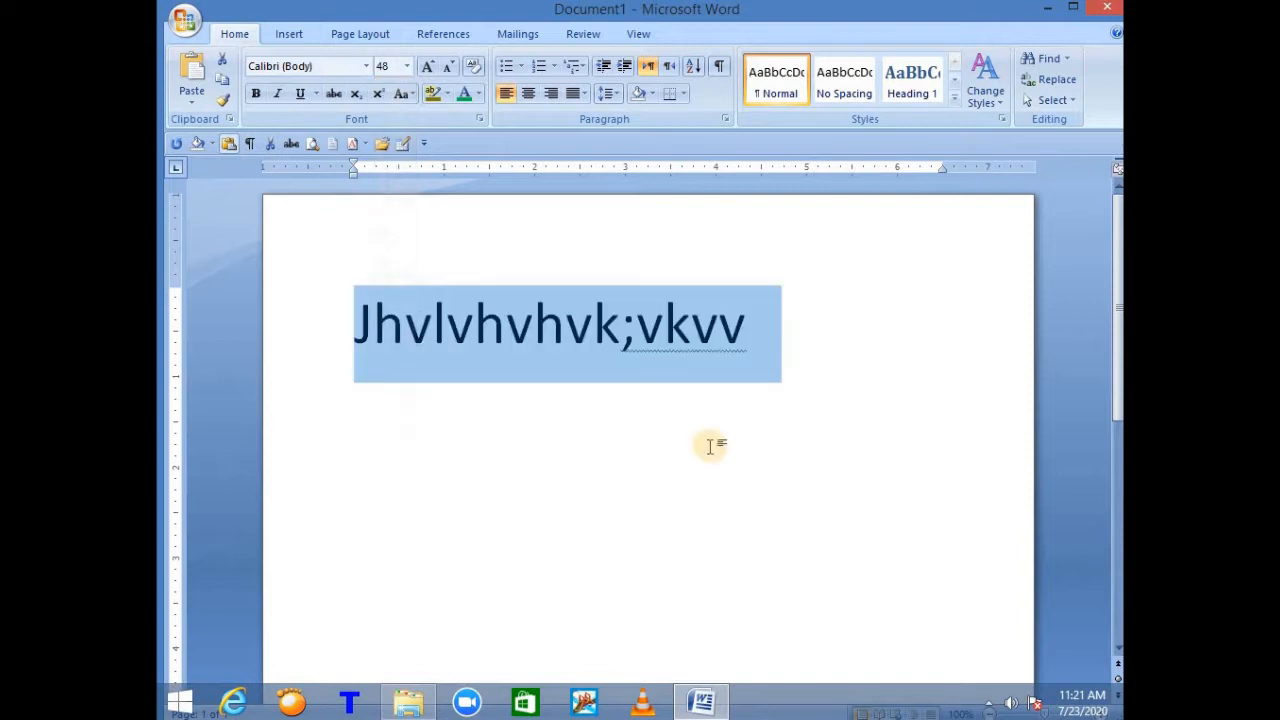
{"action": "left_click", "coordinate": [728, 417]}
Step: Replace the sample line with "khbkbjkbjkbkb" followed by a long run of the letter v that continues onto a second page
{"action": "left_click", "coordinate": [758, 317]}
{"action": "left_click_drag", "start_coordinate": [758, 317], "coordinate": [414, 302]}
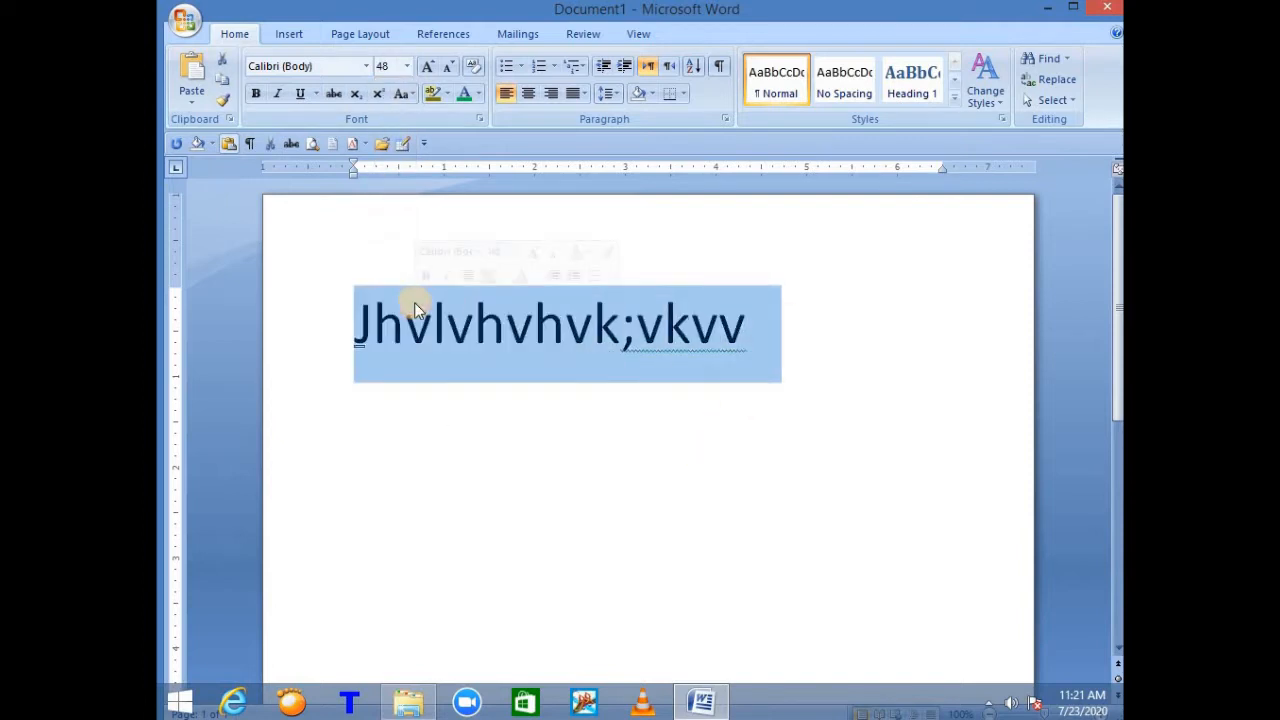
{"action": "type", "text": "khbkbjkbjkbkb"}
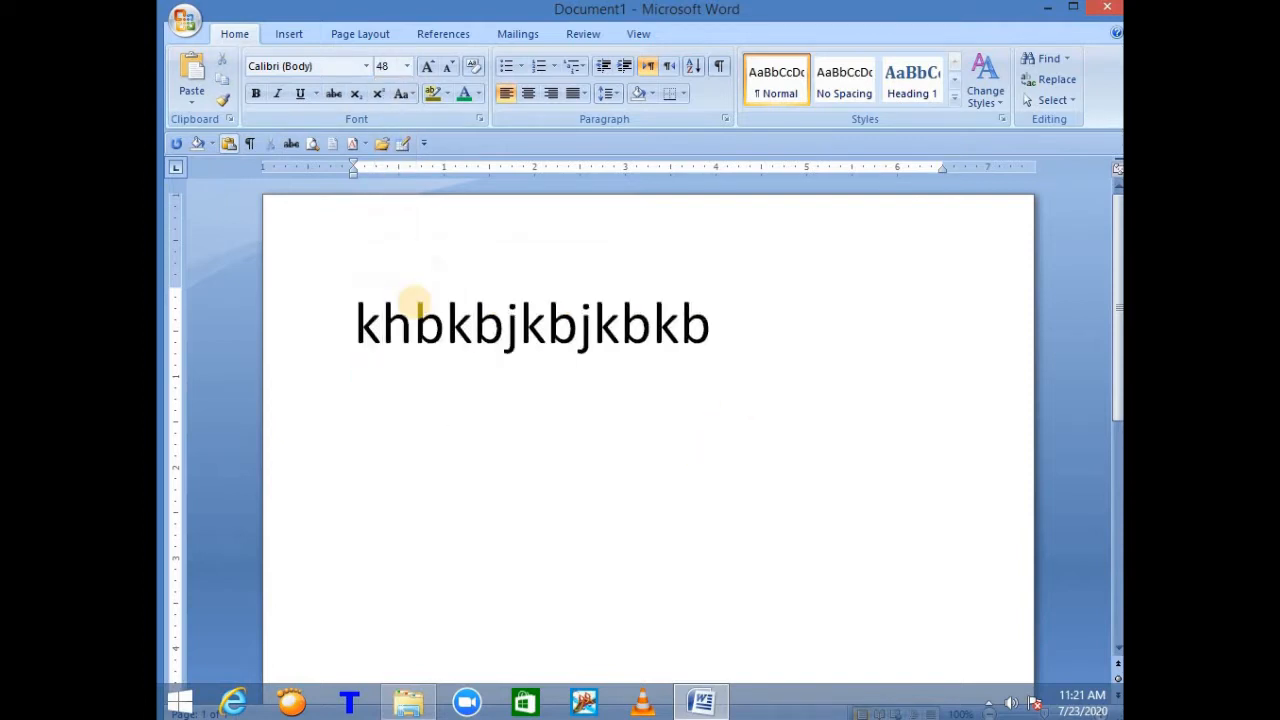
{"action": "type", "text": "vvvvvvvvvvvvvvvvvvvvvvvvvvvvvvvvvvvv"}
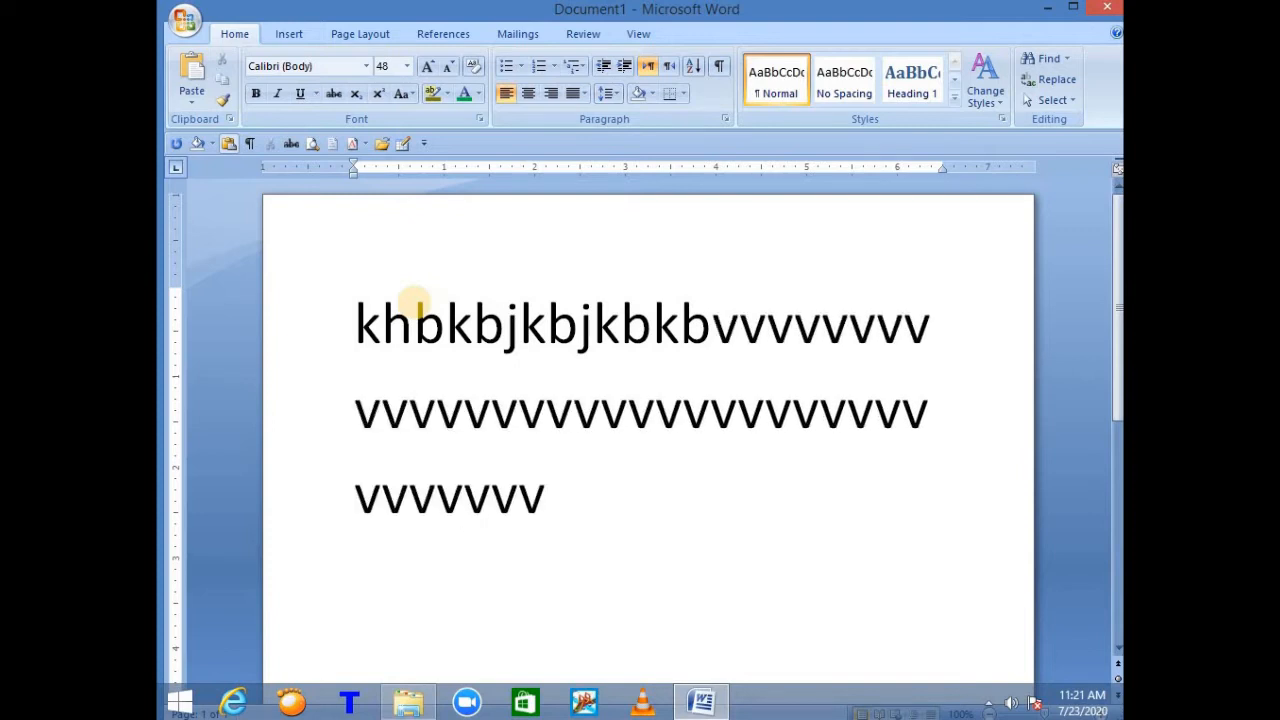
{"action": "type", "text": "vvvvvvvvvvvvvvvvvvvvvvvvvvvvvvvvvvvvvvvvvvvvvvvvvvvvvvvvvvvvvvvvvvvvvvvvvvvvvvvvvv"}
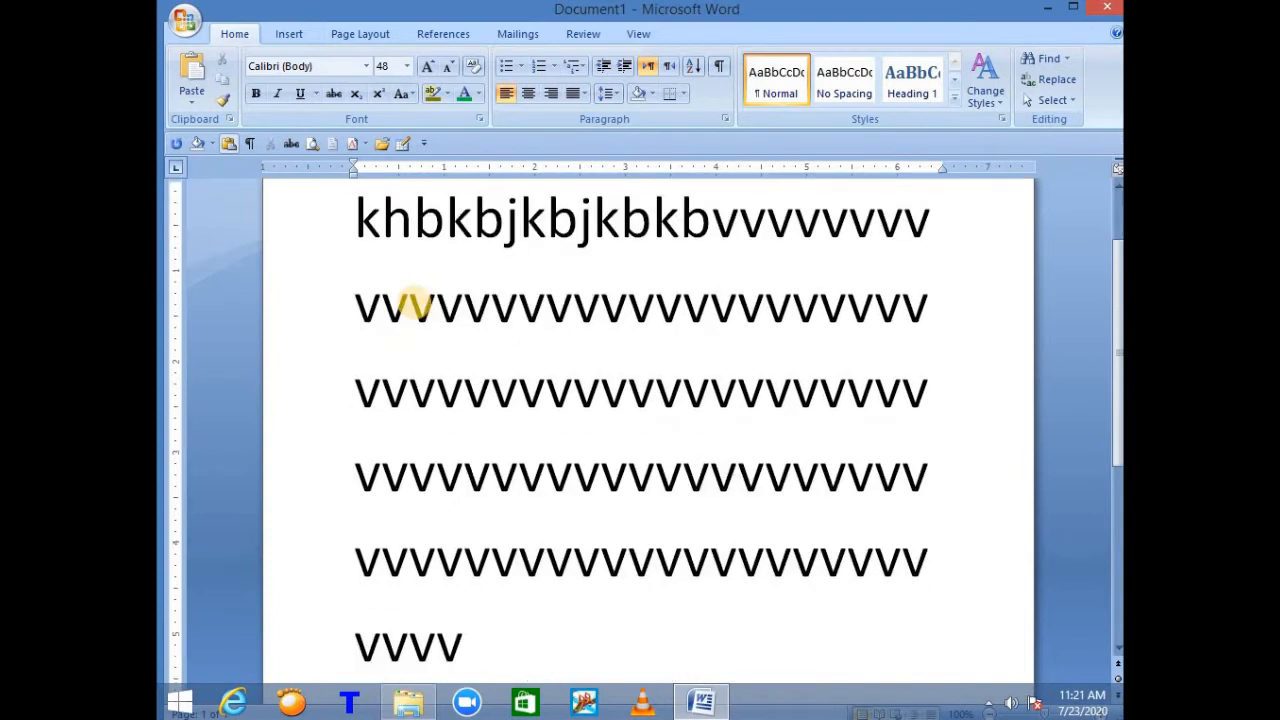
{"action": "type", "text": "vvvvvvvvvvvvvvvvvvvvvvvvvvvvvvvvvvvvvvvvvvvvvvvvvvvvvvvvvvvvv"}
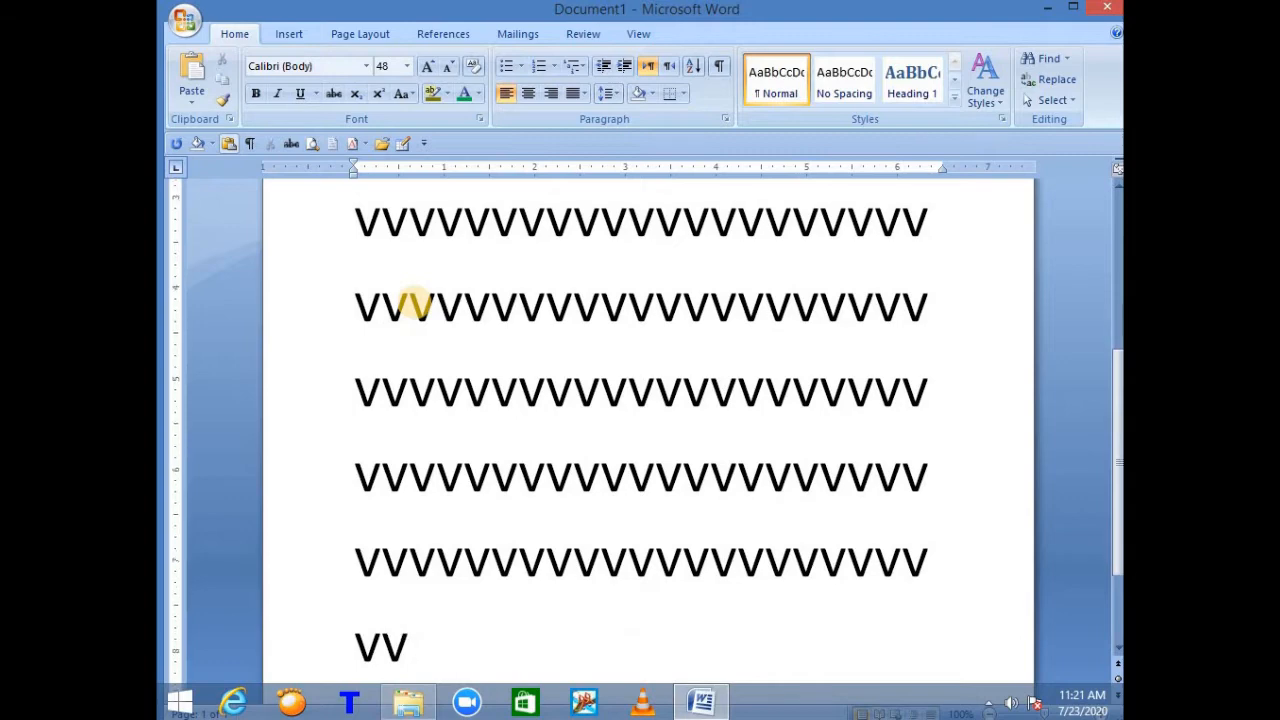
{"action": "type", "text": "vvvvvvvvvvvvvvvvvvvvvvvvvvvvvvvvvvvvvvvvvvvvvvvvvvvvvvvvvvvvv"}
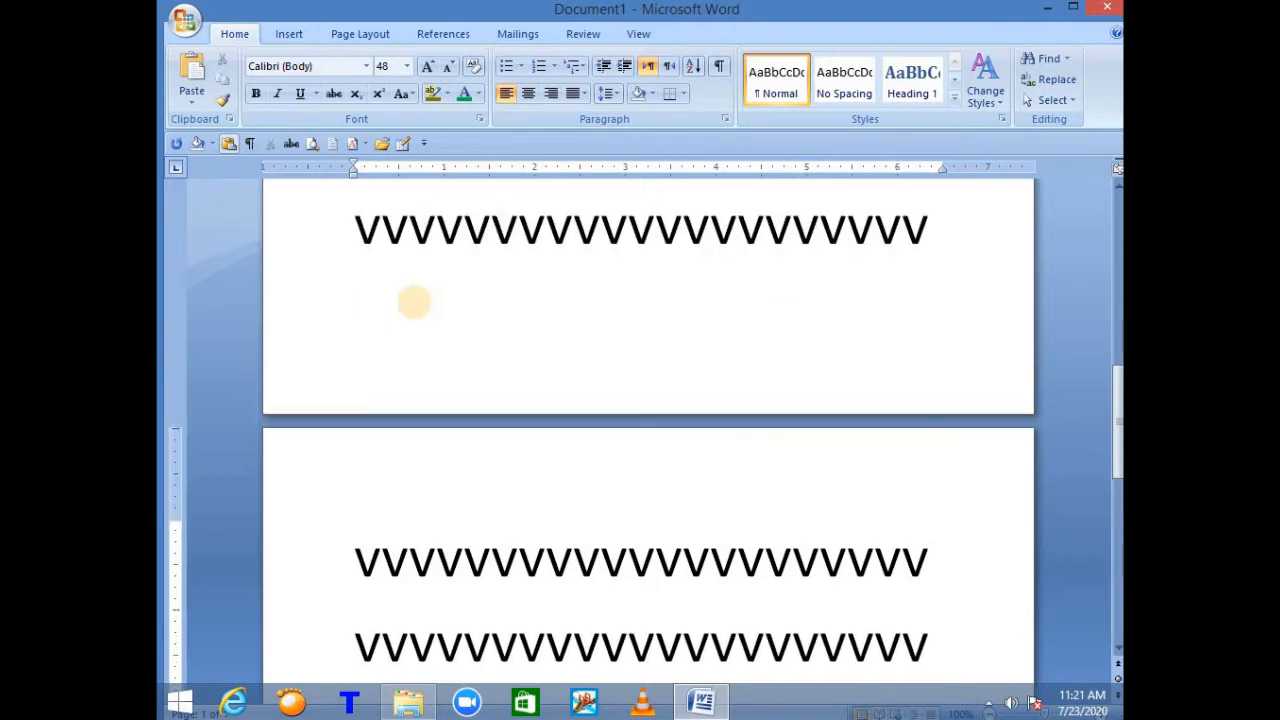
{"action": "type", "text": "vvvvvvvvvvvvvvvvvvvvvvvvvvvvvvvvvvvvvvvvvvvvvvvvvvvvvvvvvvvvvvvvvvvv"}
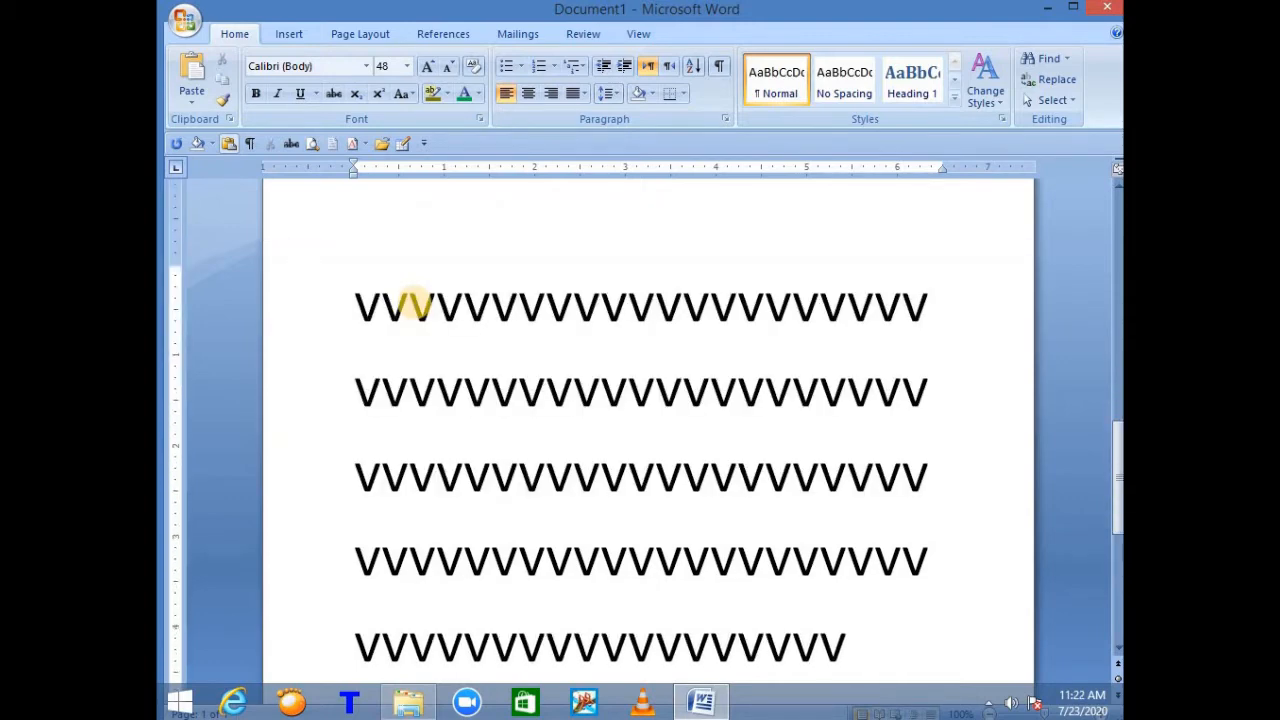
Step: Extend the run of the letter v farther down the second page
{"action": "type", "text": "vvvvvvvvvvvvvvvvvvvvvvvvvvvvvvvvvvvvvv"}
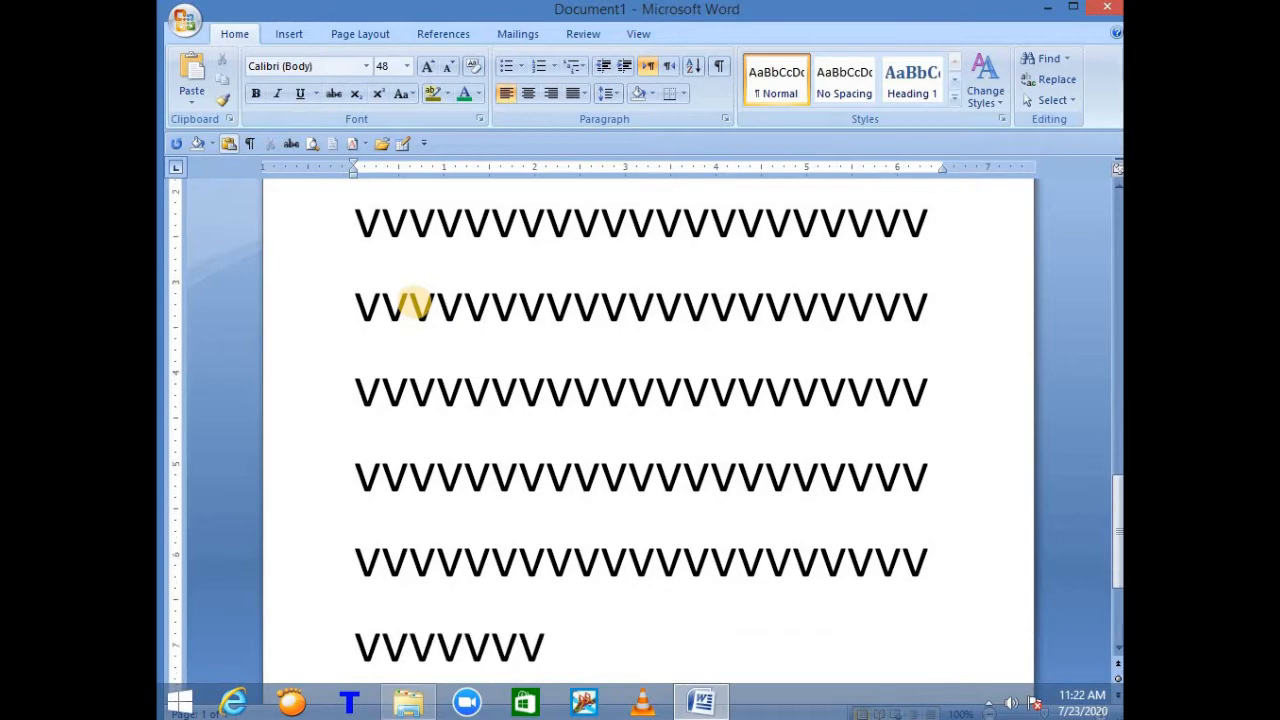
{"action": "scroll", "coordinate": [474, 309], "scroll_direction": "up", "scroll_amount": 5}
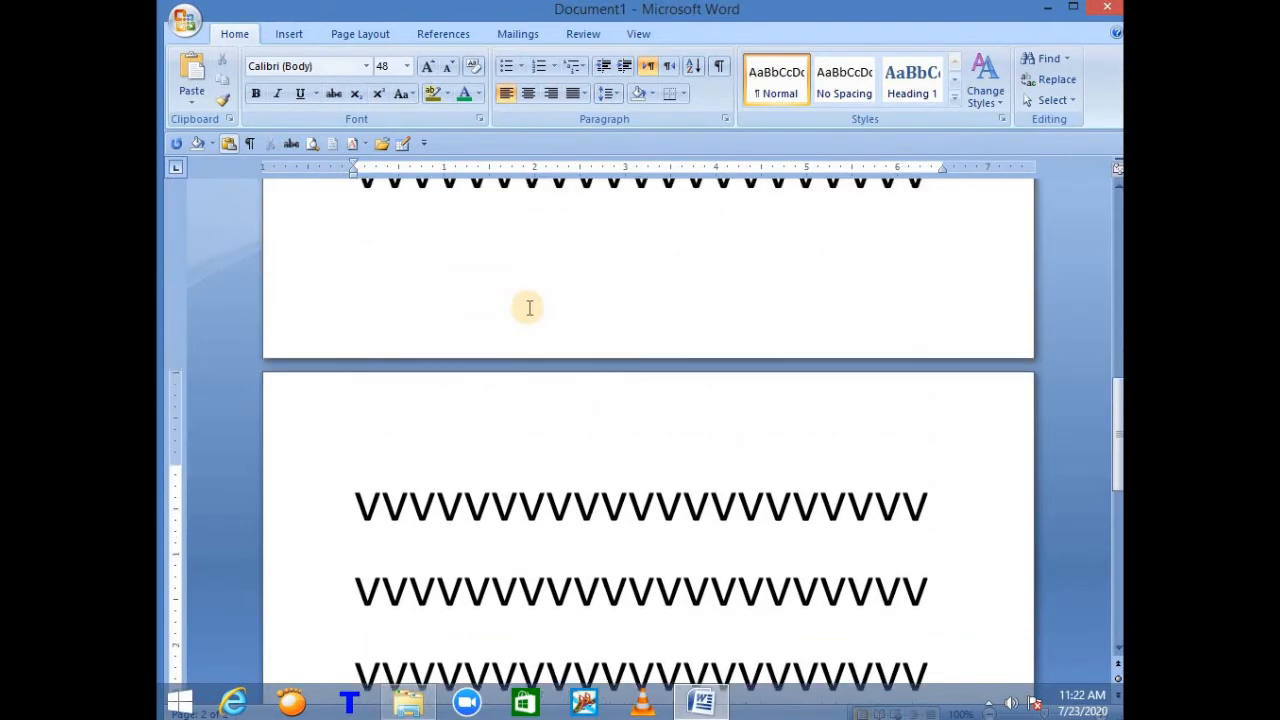
{"action": "scroll", "coordinate": [585, 259], "scroll_direction": "up", "scroll_amount": 1}
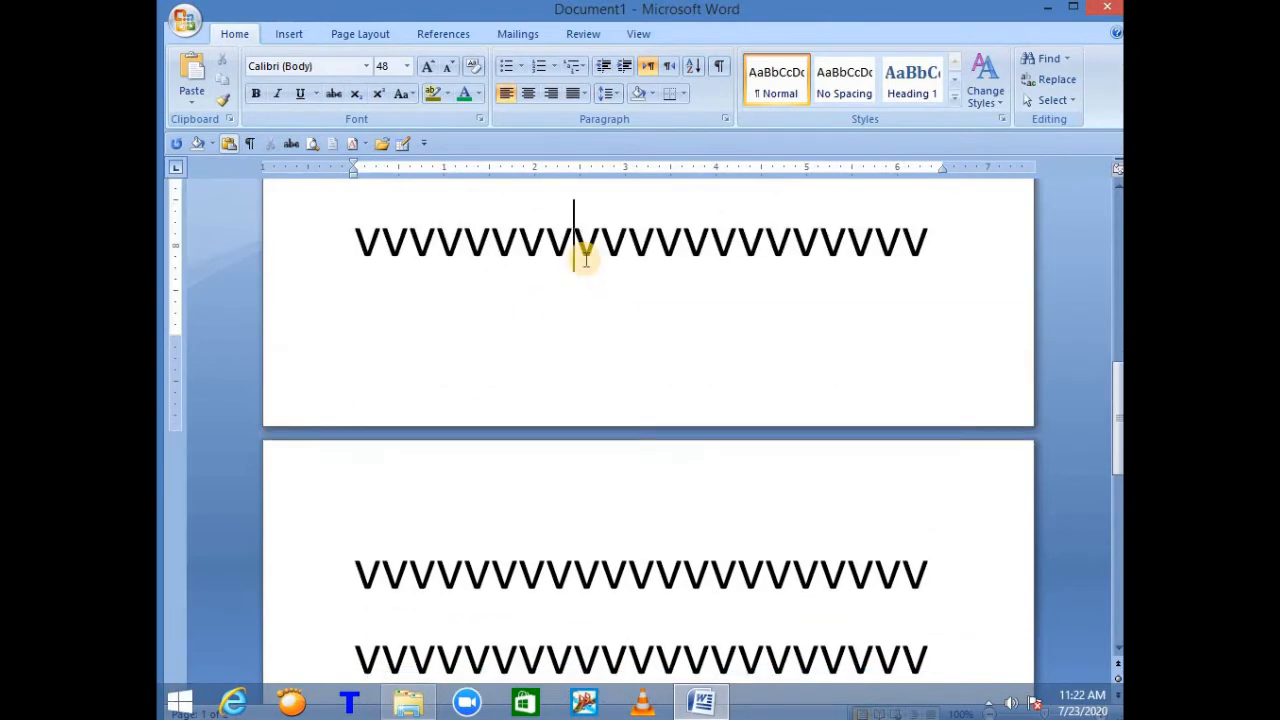
Step: Insert a blank page after the sixth v in the last line of the first page
{"action": "left_click", "coordinate": [589, 500]}
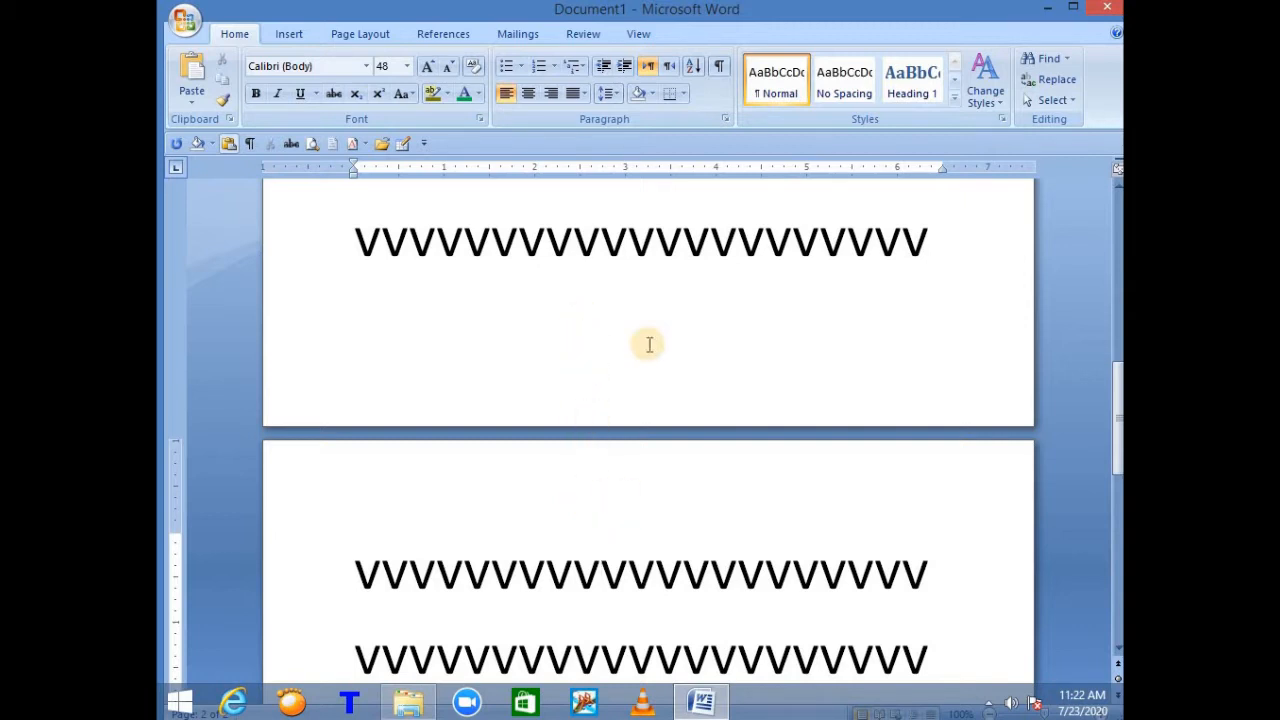
{"action": "left_click", "coordinate": [517, 314]}
{"action": "left_click", "coordinate": [285, 36]}
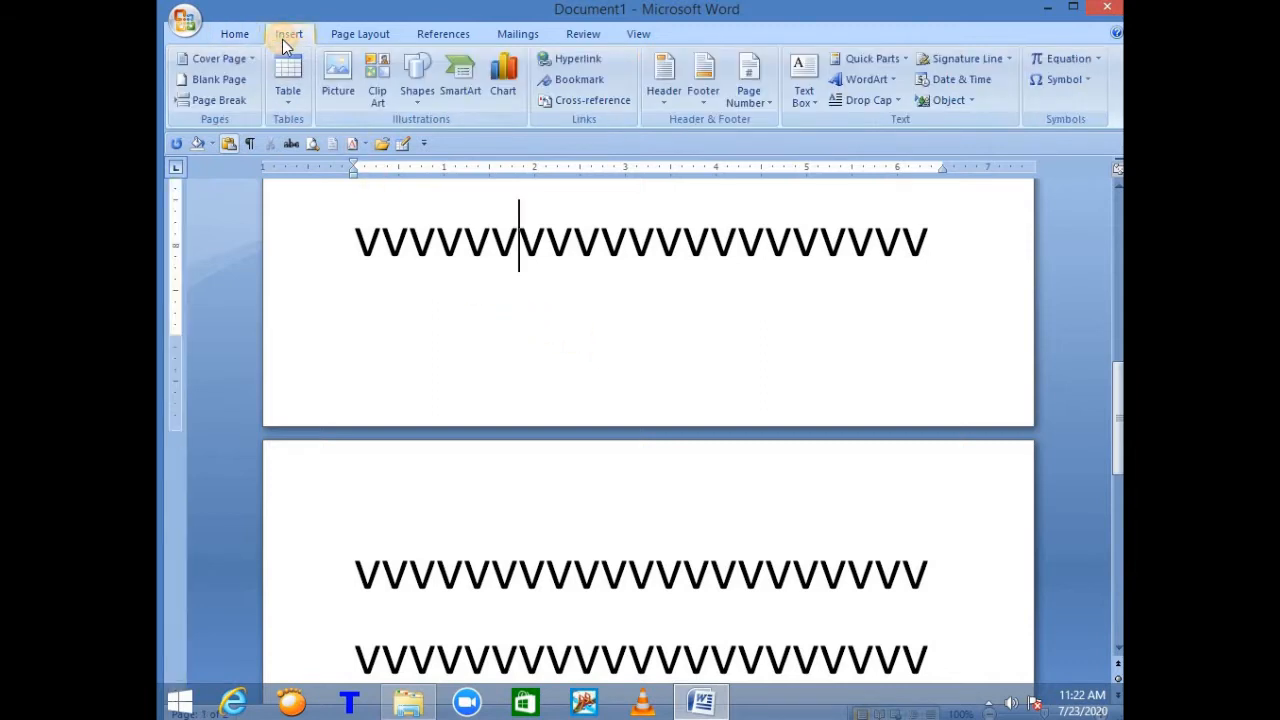
{"action": "left_click", "coordinate": [222, 84]}
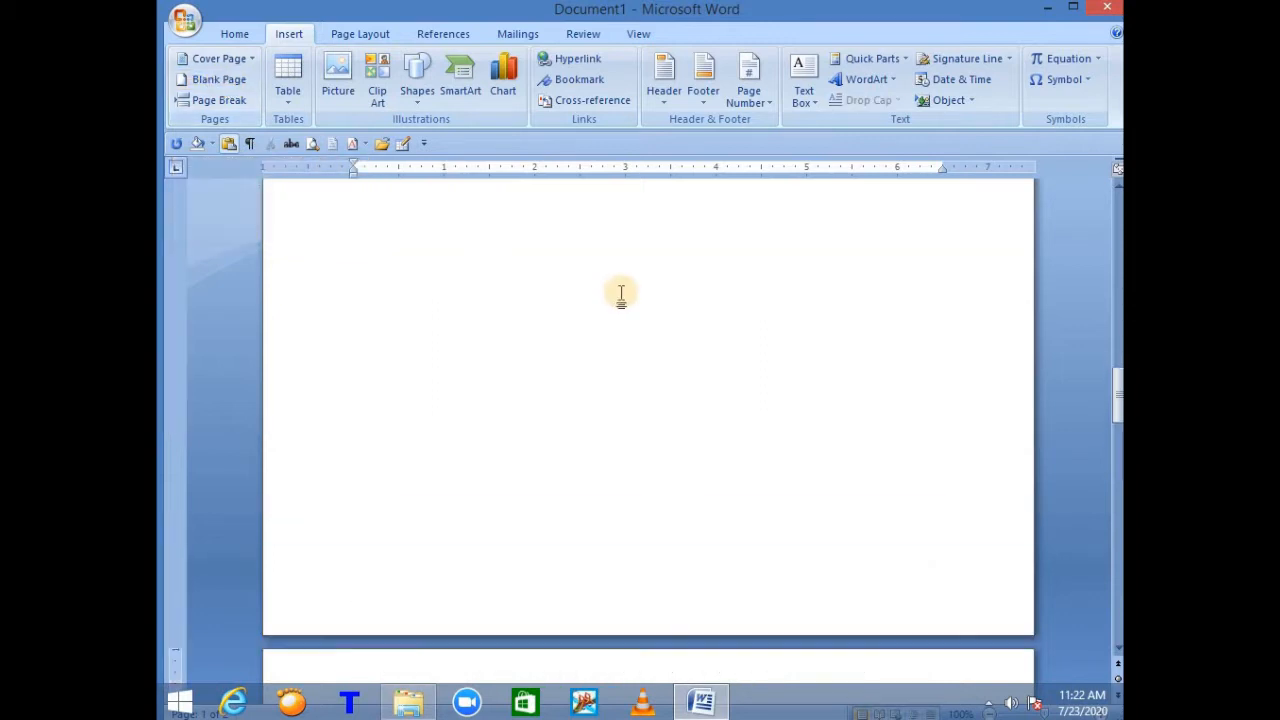
Step: Examine how the text divides before and after the inserted blank page
{"action": "scroll", "coordinate": [627, 293], "scroll_direction": "up", "scroll_amount": 10}
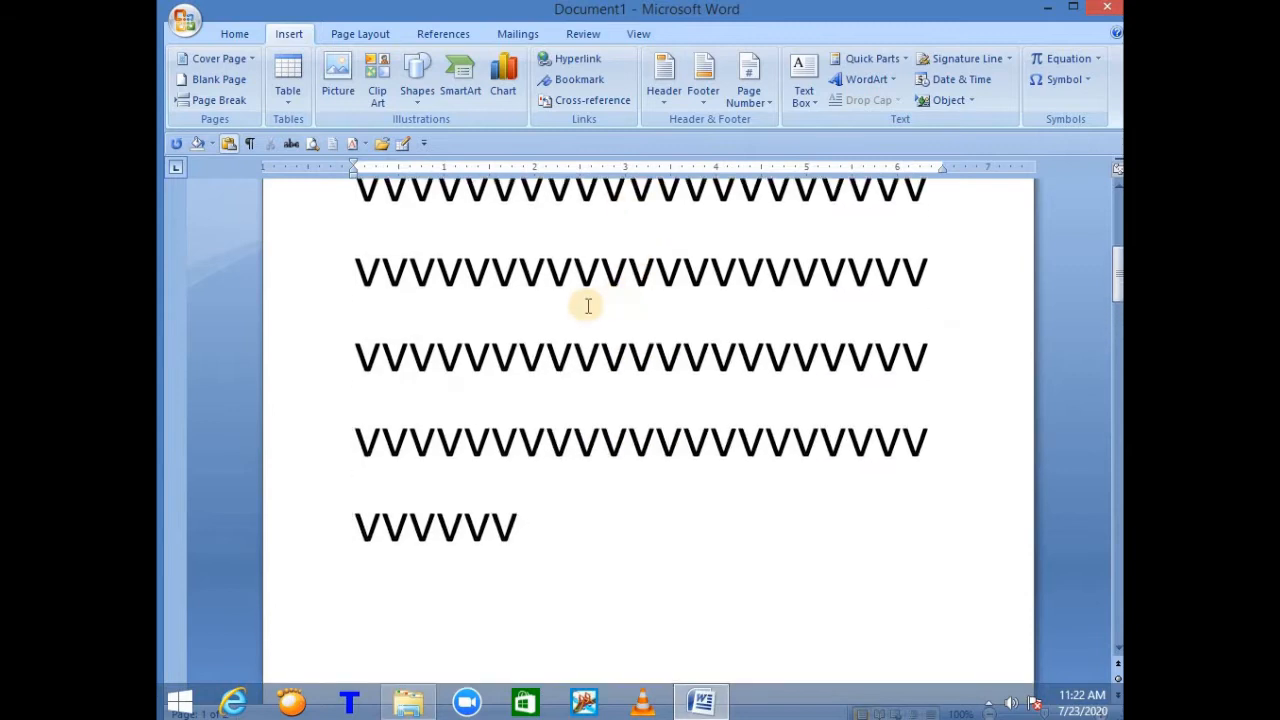
{"action": "scroll", "coordinate": [589, 302], "scroll_direction": "down", "scroll_amount": 10}
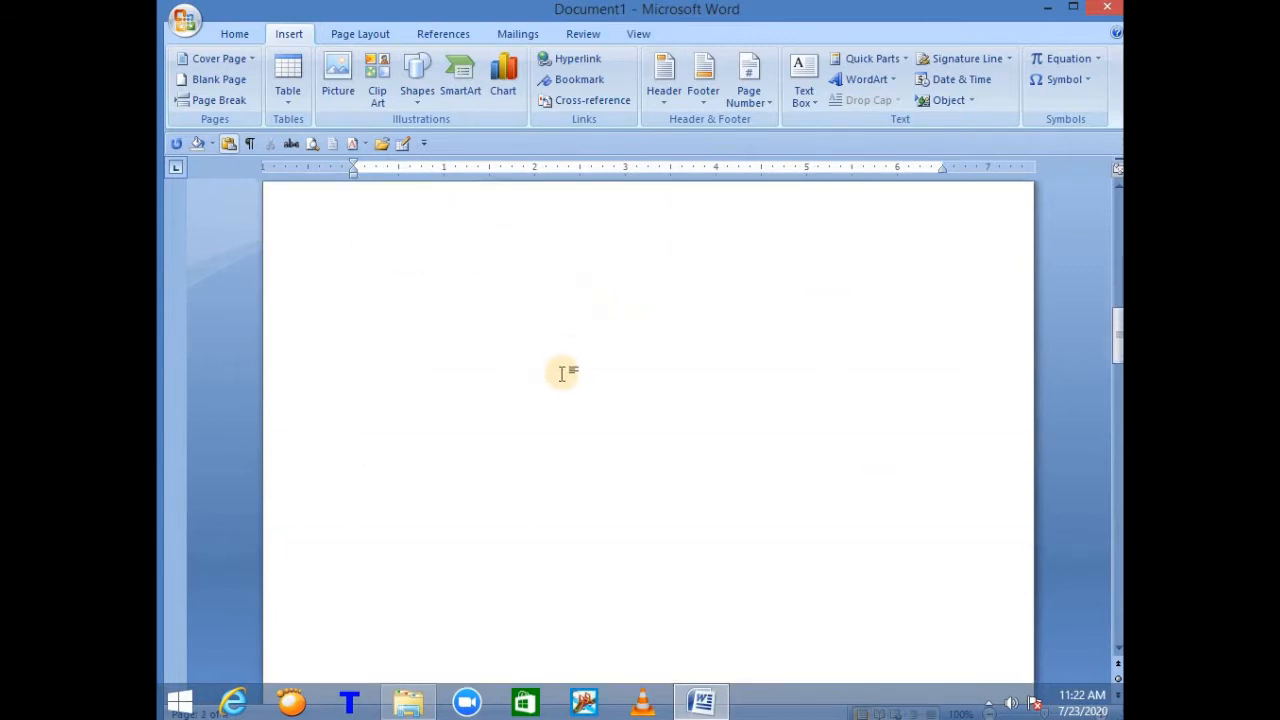
{"action": "scroll", "coordinate": [563, 371], "scroll_direction": "down", "scroll_amount": 10}
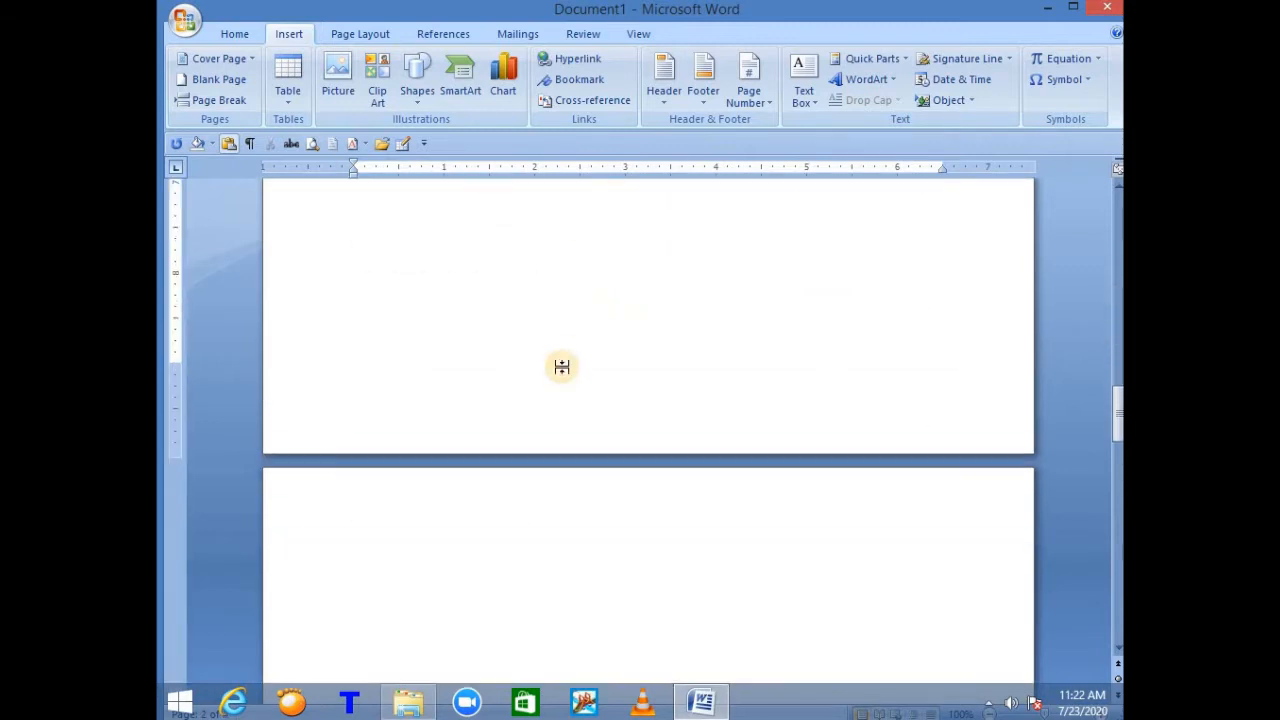
{"action": "scroll", "coordinate": [563, 371], "scroll_direction": "down", "scroll_amount": 10}
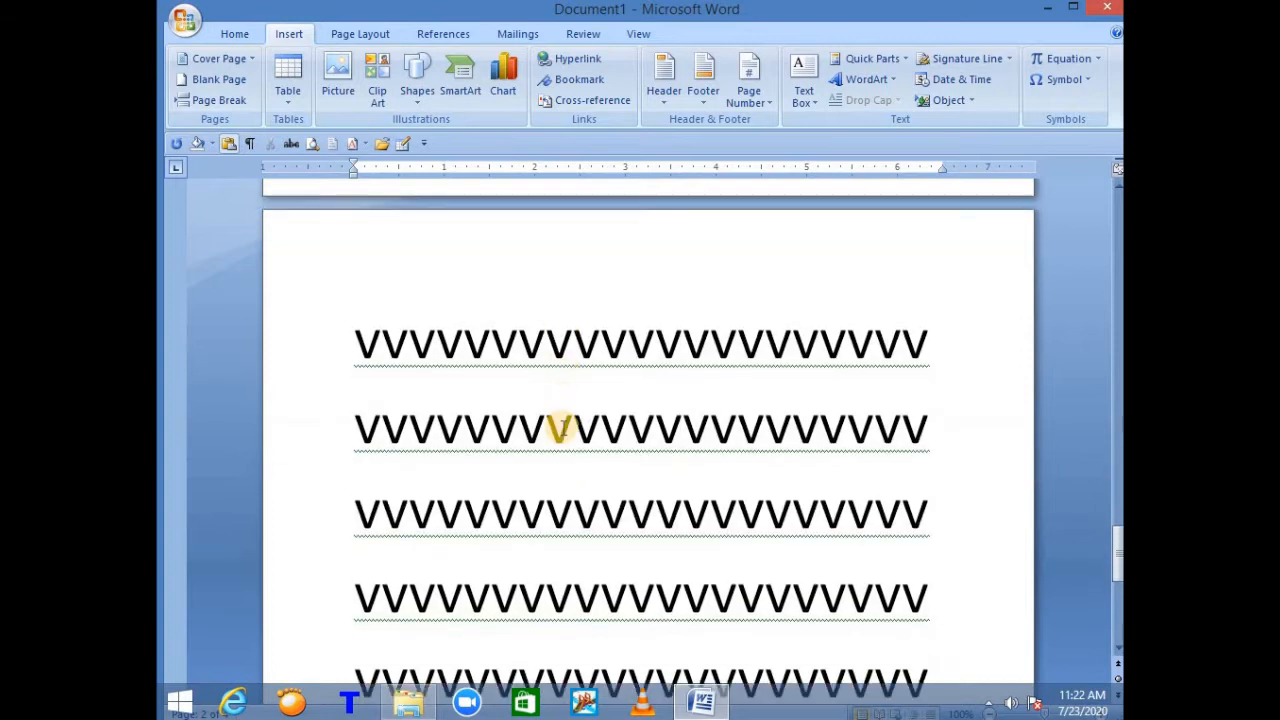
{"action": "scroll", "coordinate": [609, 391], "scroll_direction": "up", "scroll_amount": 3}
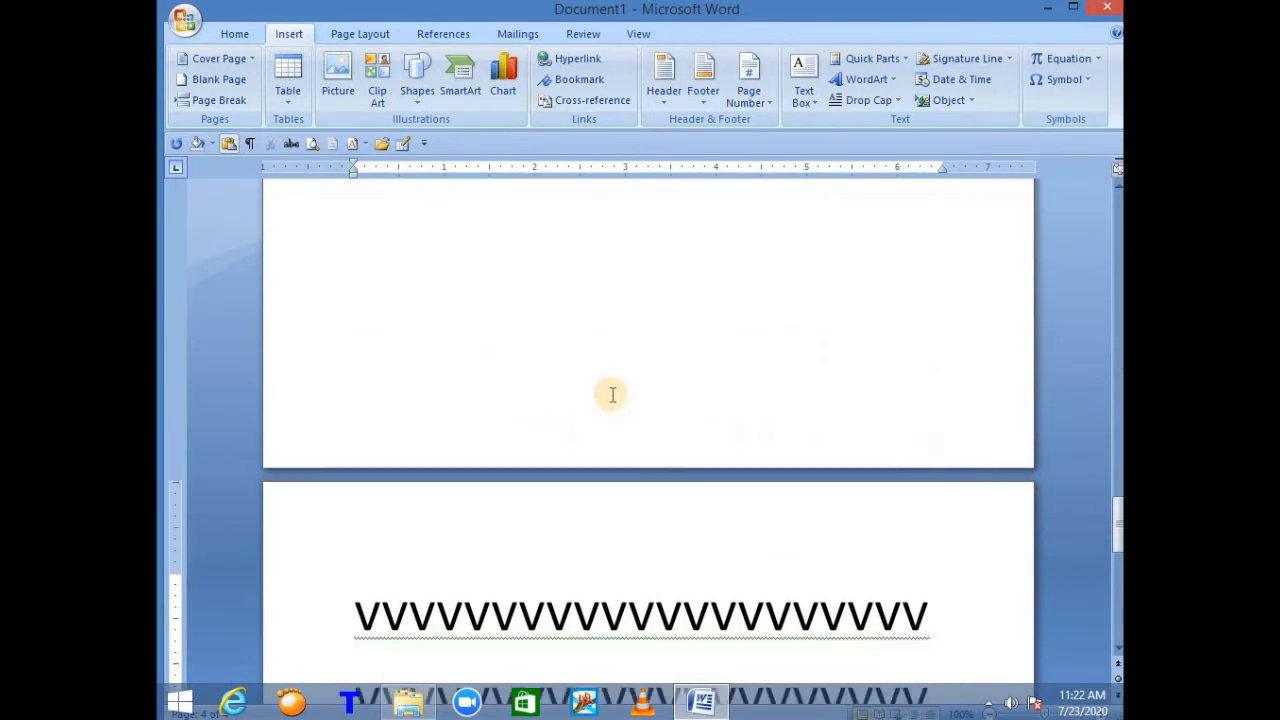
{"action": "scroll", "coordinate": [620, 345], "scroll_direction": "up", "scroll_amount": 12}
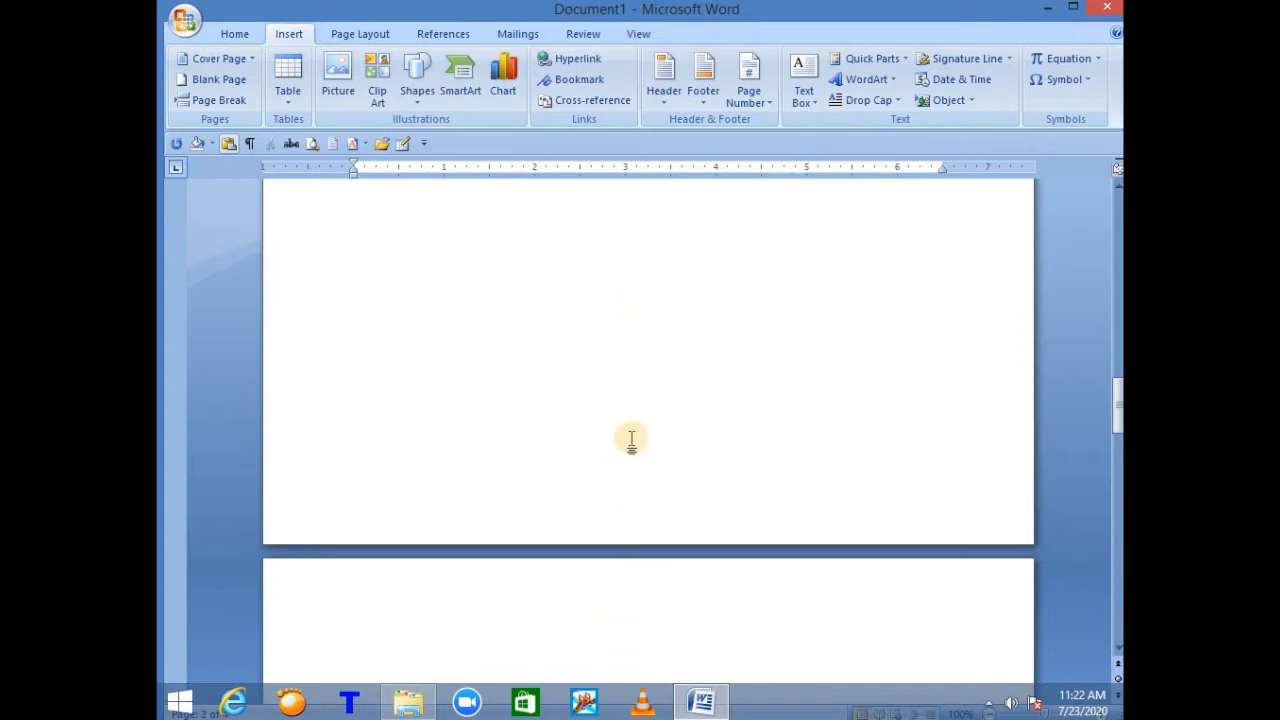
{"action": "scroll", "coordinate": [636, 438], "scroll_direction": "up", "scroll_amount": 7}
{"action": "scroll", "coordinate": [641, 440], "scroll_direction": "up", "scroll_amount": 5}
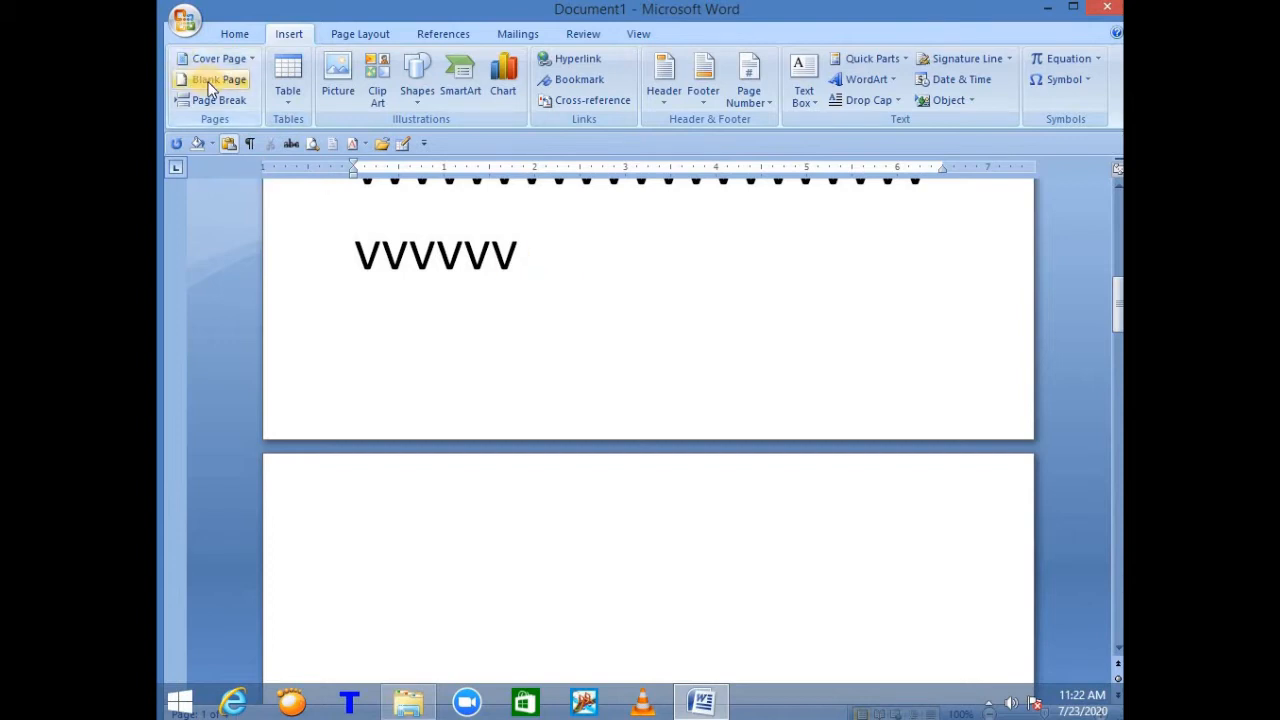
{"action": "left_click", "coordinate": [686, 375]}
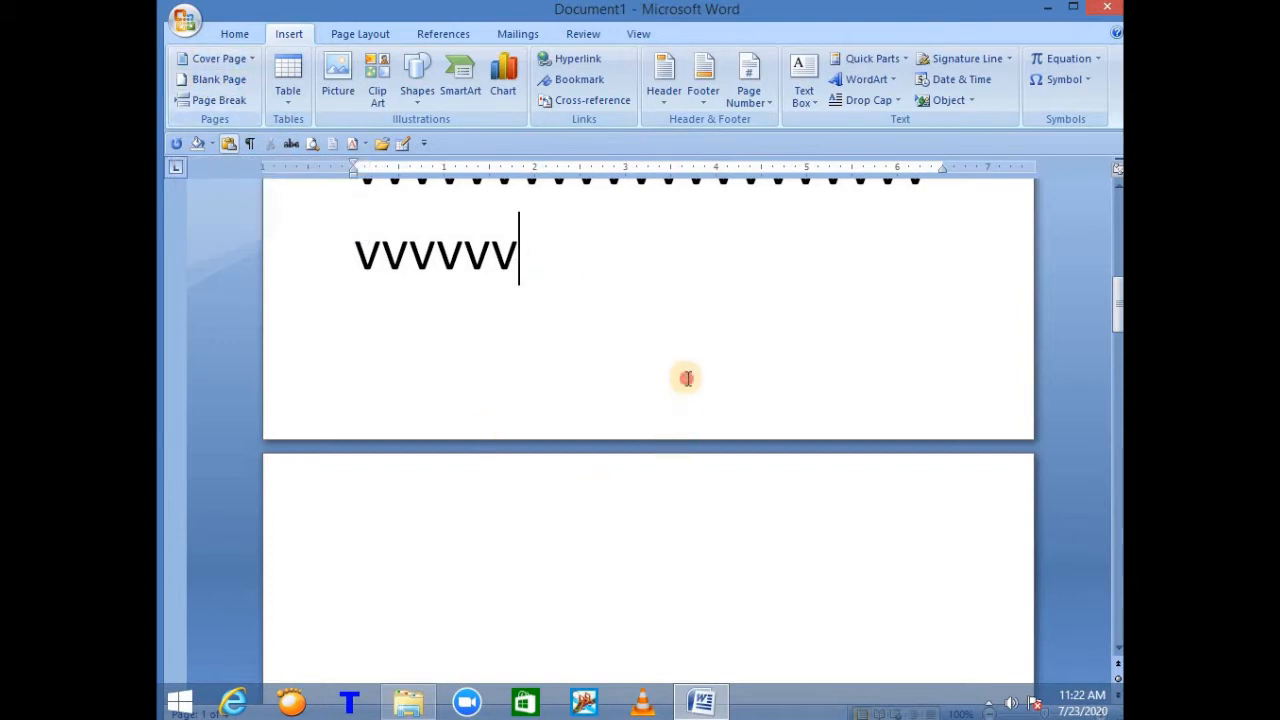
{"action": "left_click", "coordinate": [849, 624]}
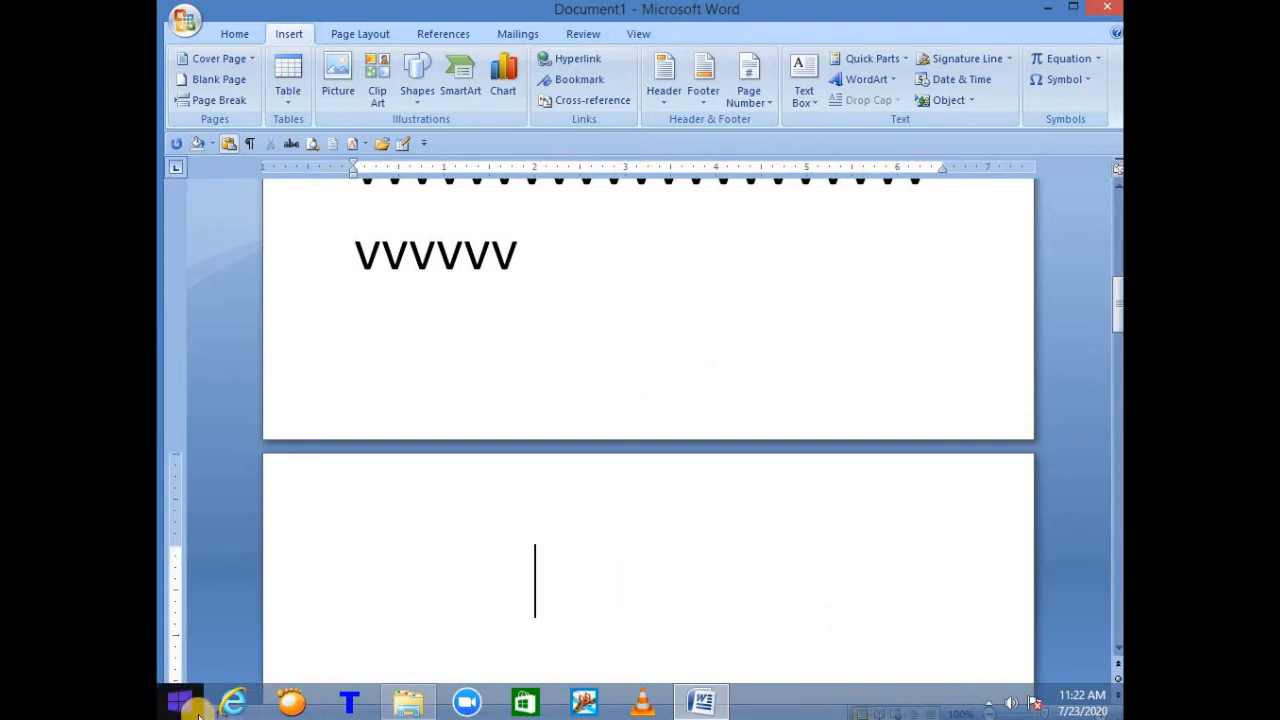
Step: Resize the window to reveal the page indicator and examine the page number of each page
{"action": "double_click", "coordinate": [668, 20]}
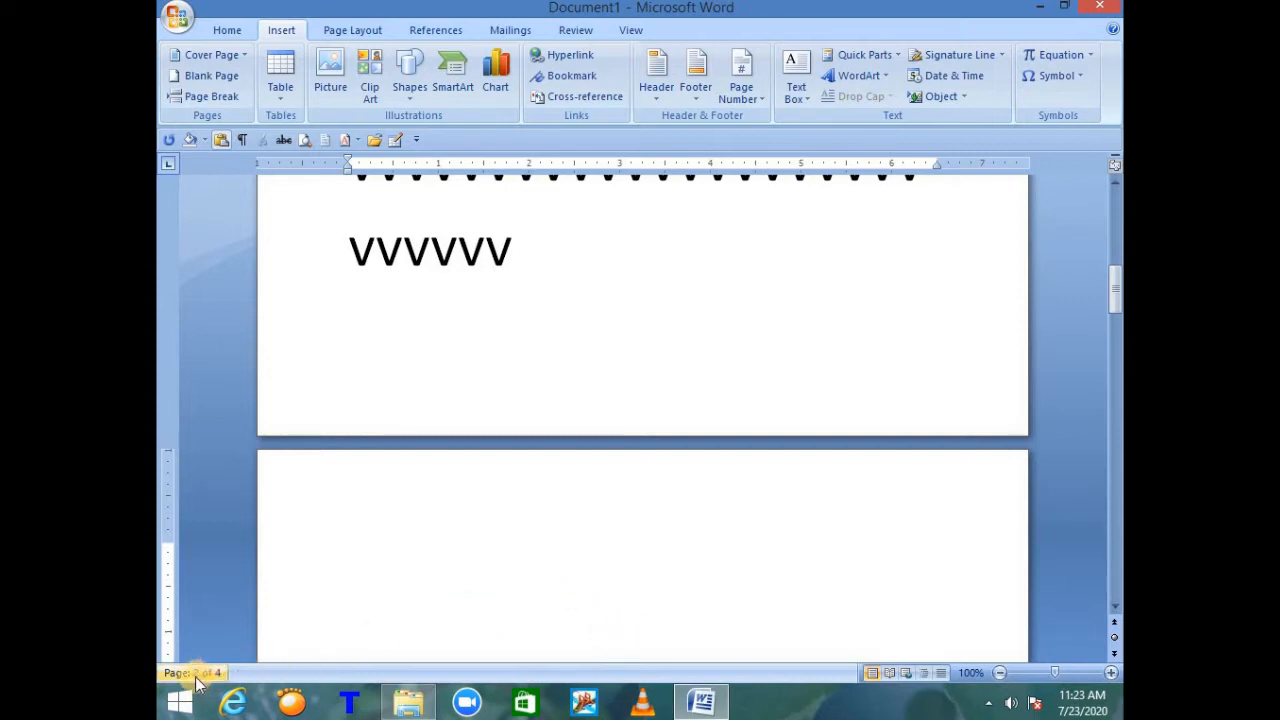
{"action": "scroll", "coordinate": [557, 537], "scroll_direction": "down", "scroll_amount": 5}
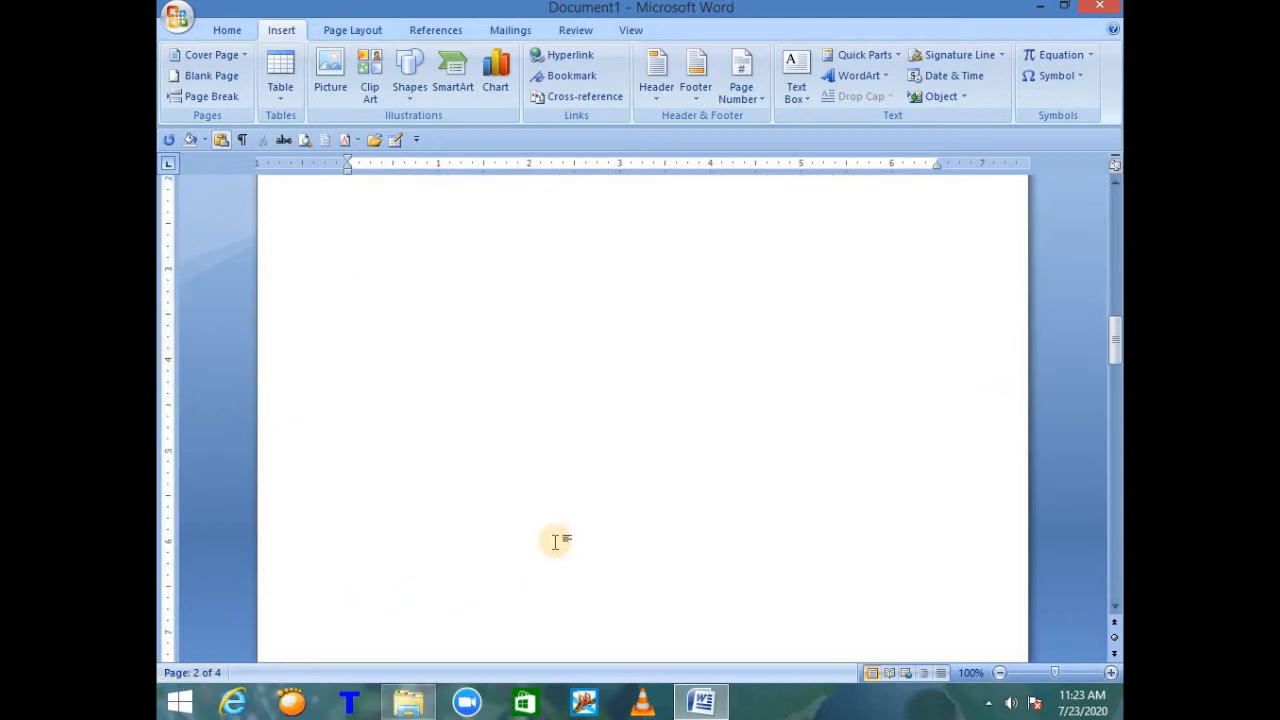
{"action": "scroll", "coordinate": [557, 541], "scroll_direction": "down", "scroll_amount": 5}
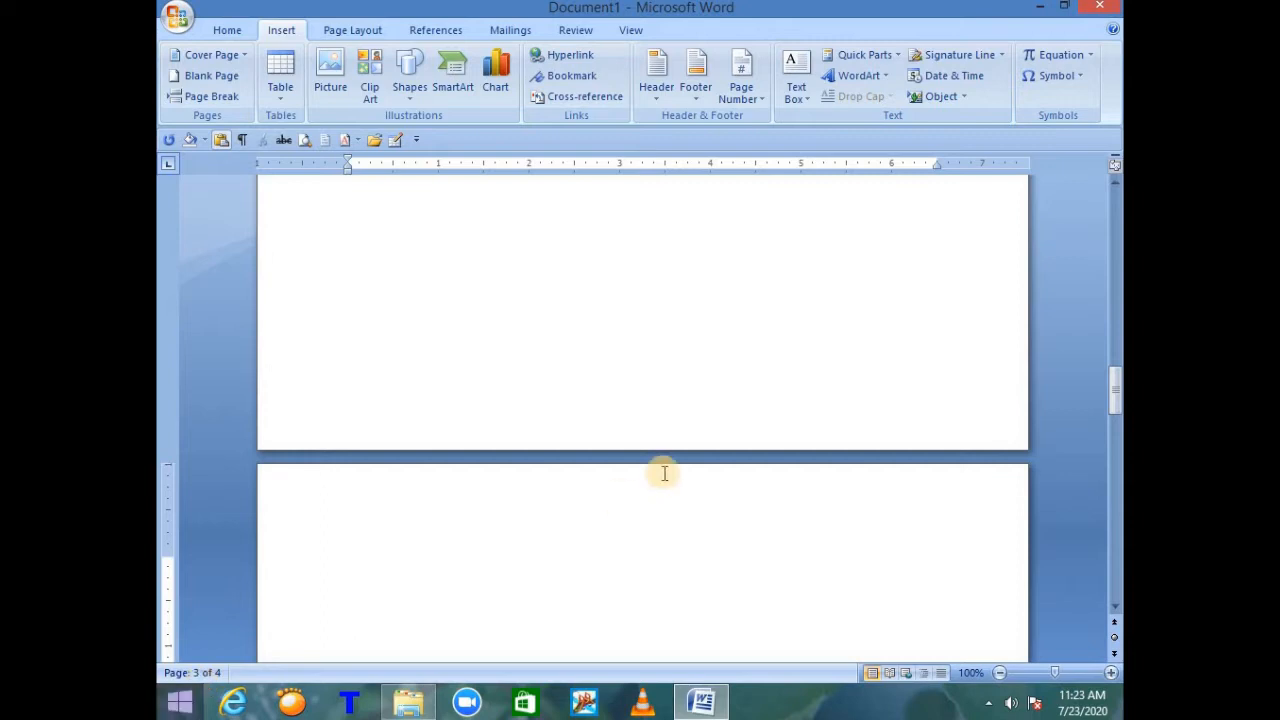
{"action": "scroll", "coordinate": [714, 441], "scroll_direction": "down", "scroll_amount": 8}
{"action": "left_click", "coordinate": [622, 545]}
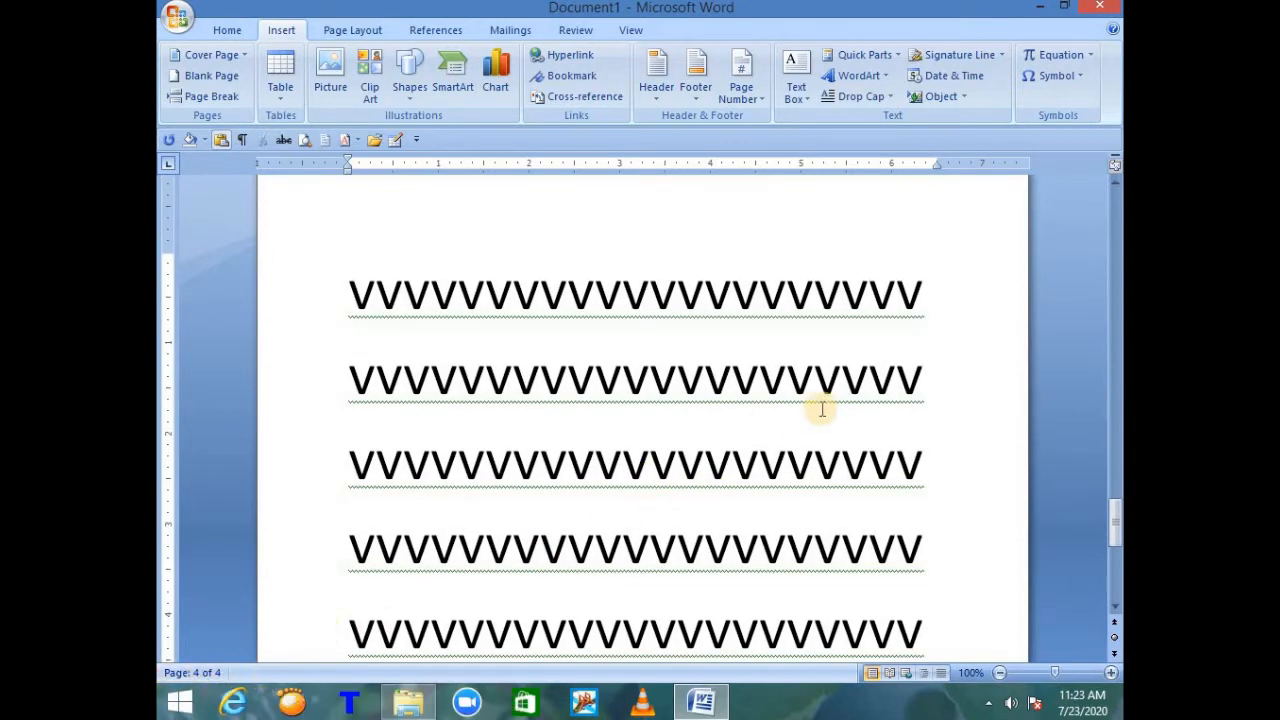
{"action": "scroll", "coordinate": [822, 409], "scroll_direction": "up", "scroll_amount": 8}
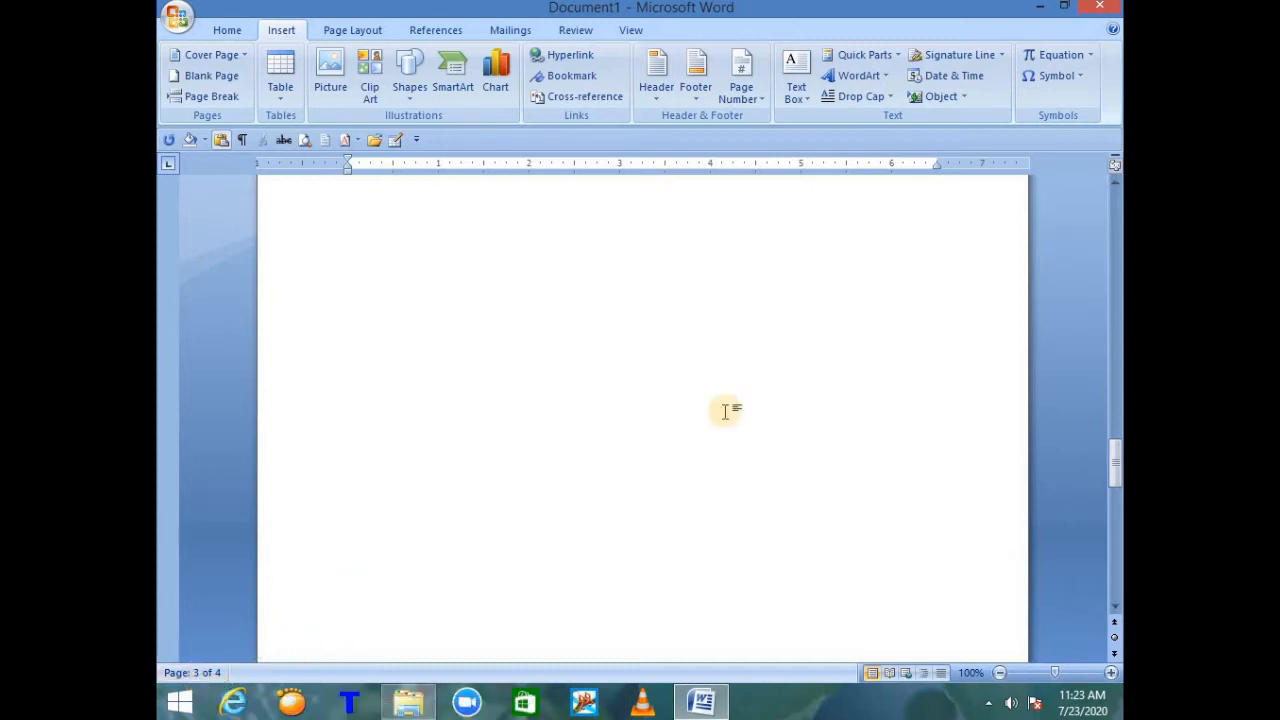
Step: Delete all the sample text from the document
{"action": "left_click_drag", "start_coordinate": [1115, 452], "coordinate": [1115, 186]}
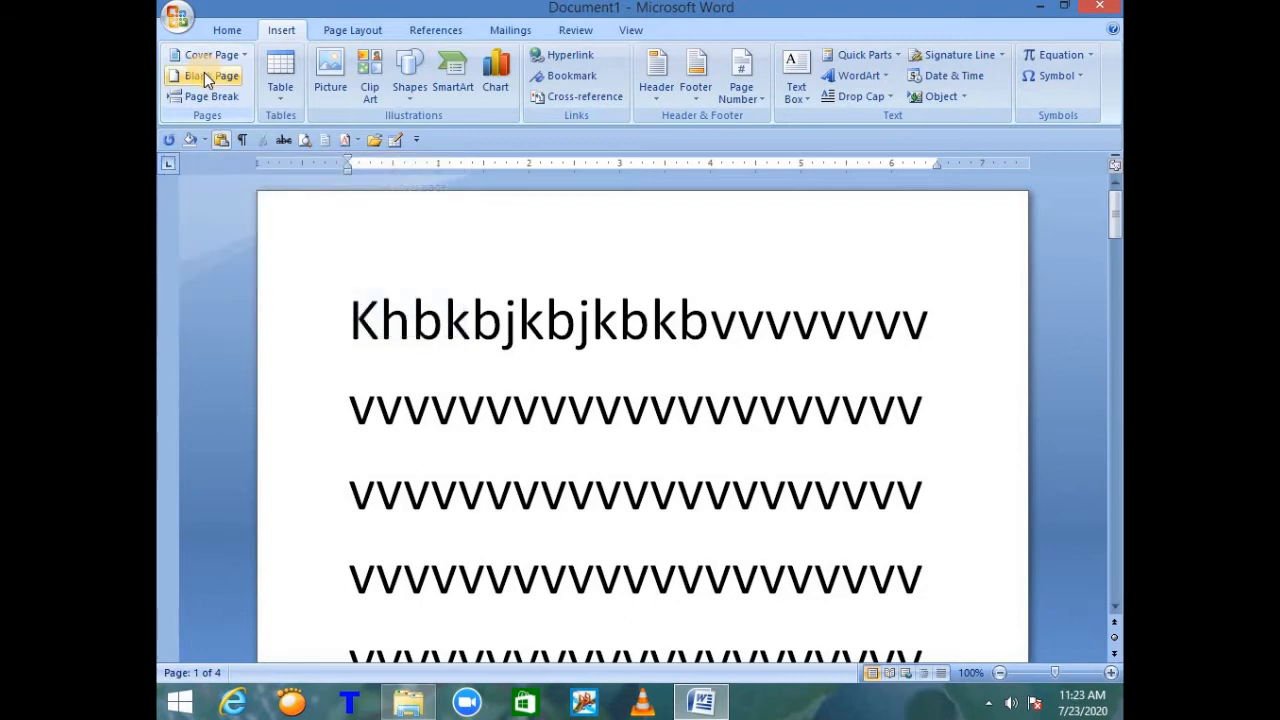
{"action": "left_click", "coordinate": [294, 366]}
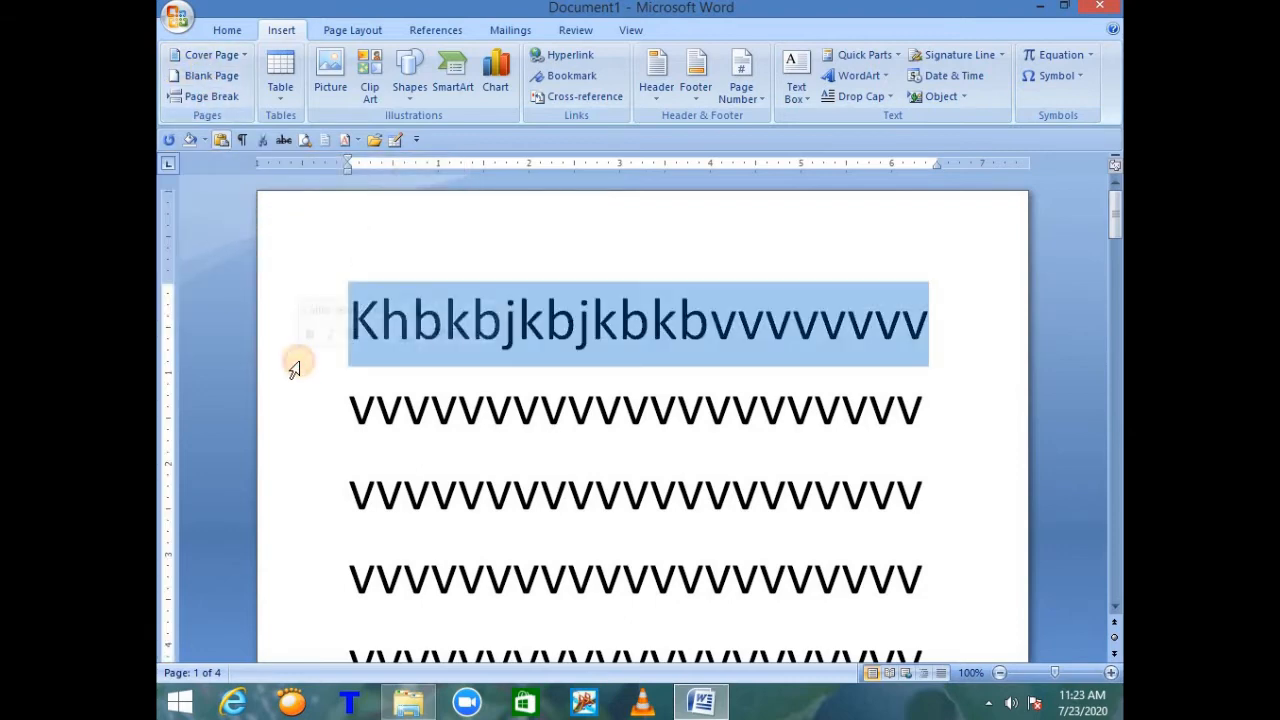
{"action": "double_click", "coordinate": [294, 369]}
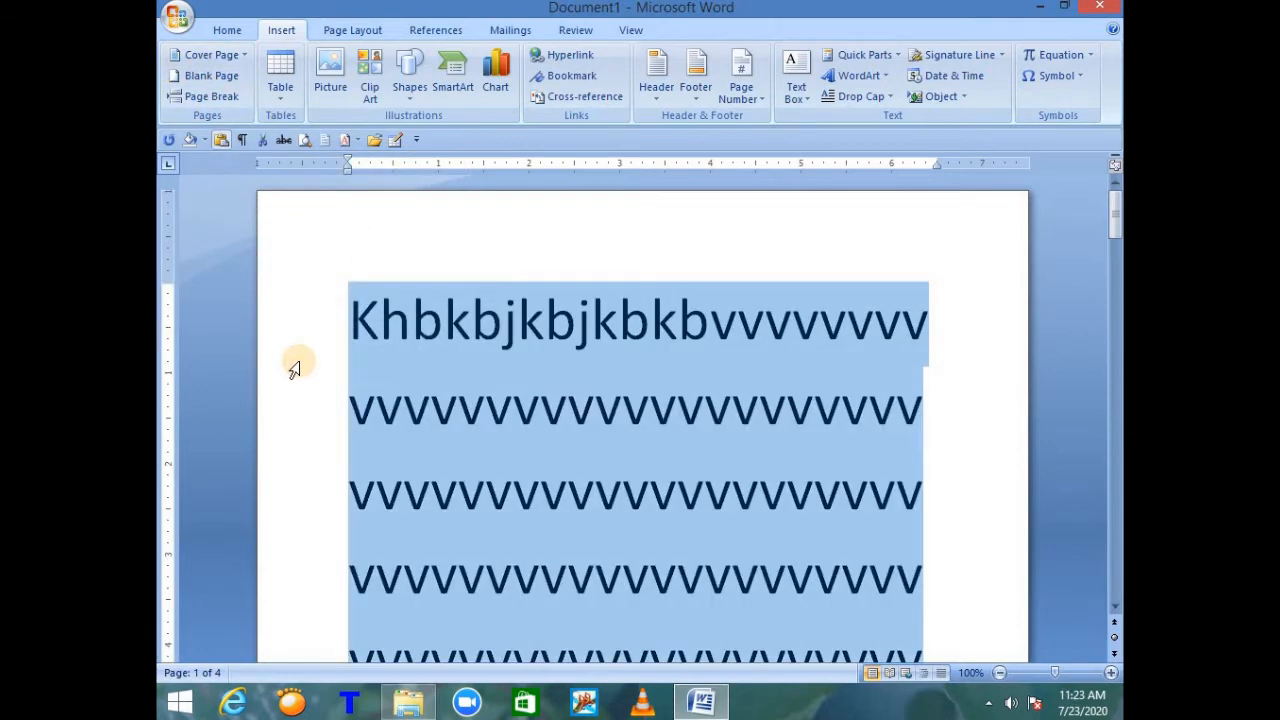
{"action": "key", "text": "Delete"}
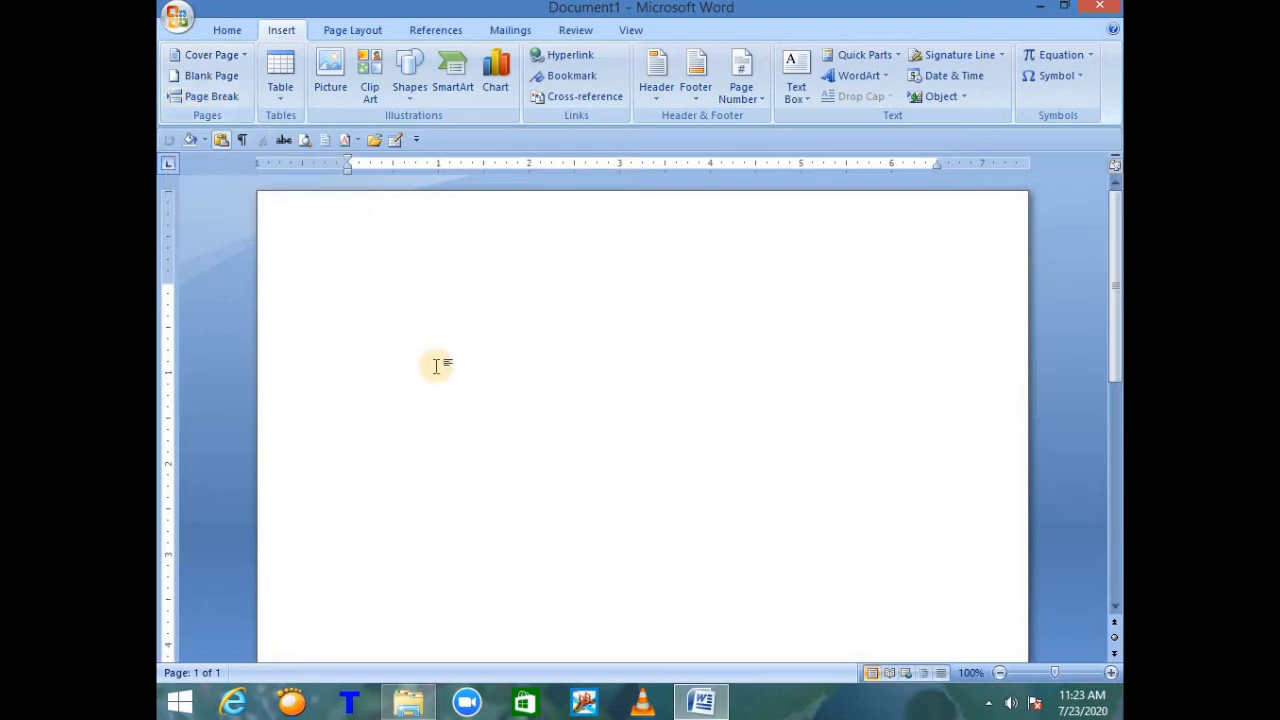
Step: Write a sample sentence consisting of a first name followed by "is a bad boy"
{"action": "type", "text": "raju "}
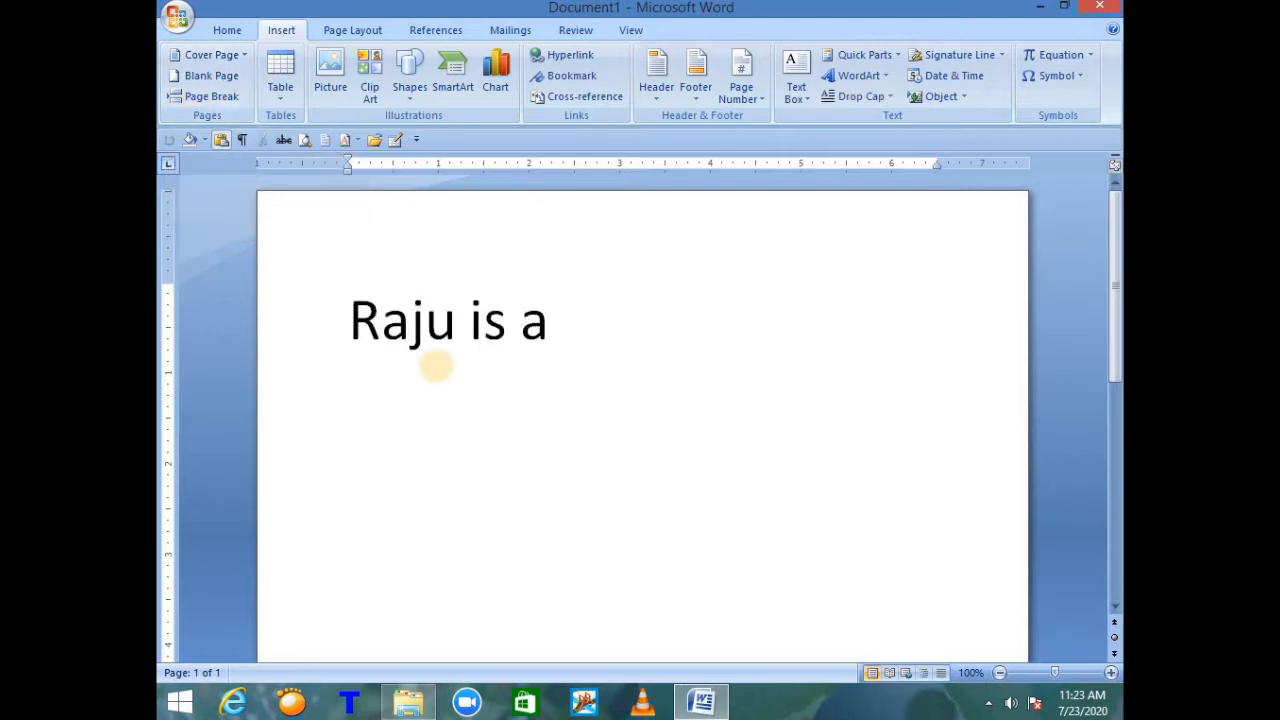
{"action": "type", "text": "is a bad b"}
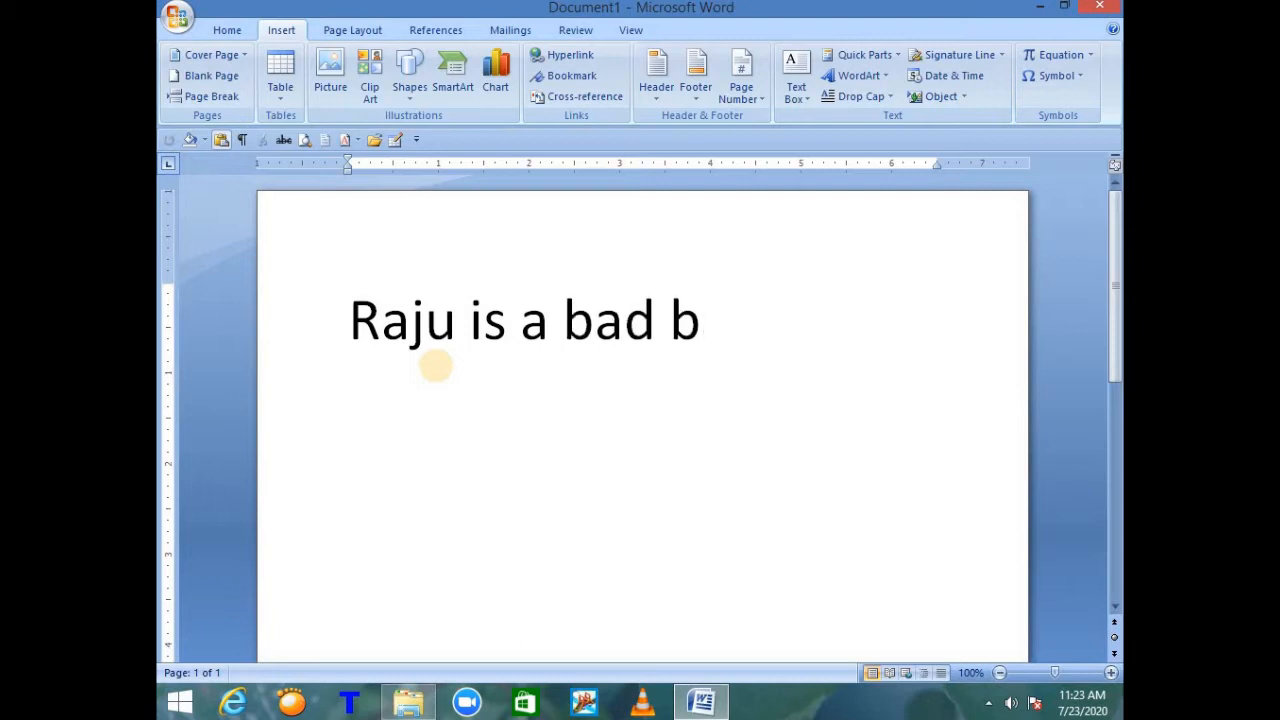
{"action": "type", "text": "oy"}
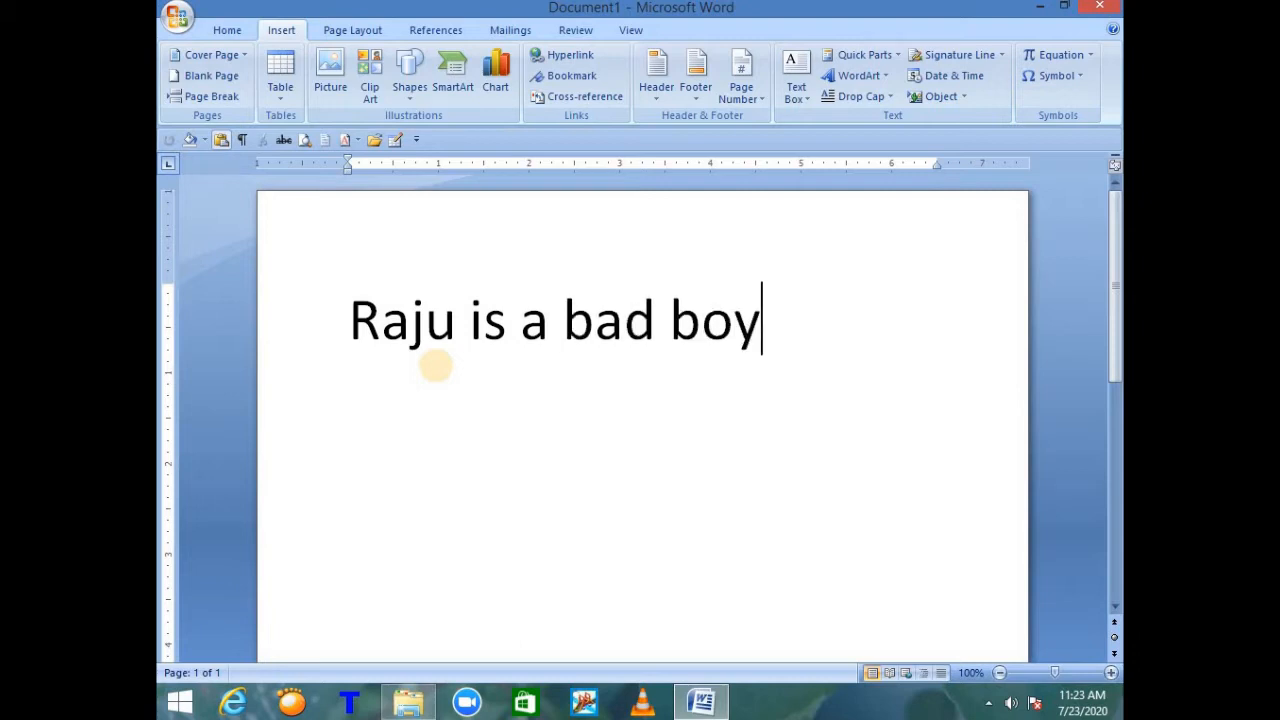
Step: Split the sentence so "a bad boy" starts a new paragraph, and highlight the resulting lines for comparison
{"action": "left_click", "coordinate": [521, 318]}
{"action": "key", "text": "Return"}
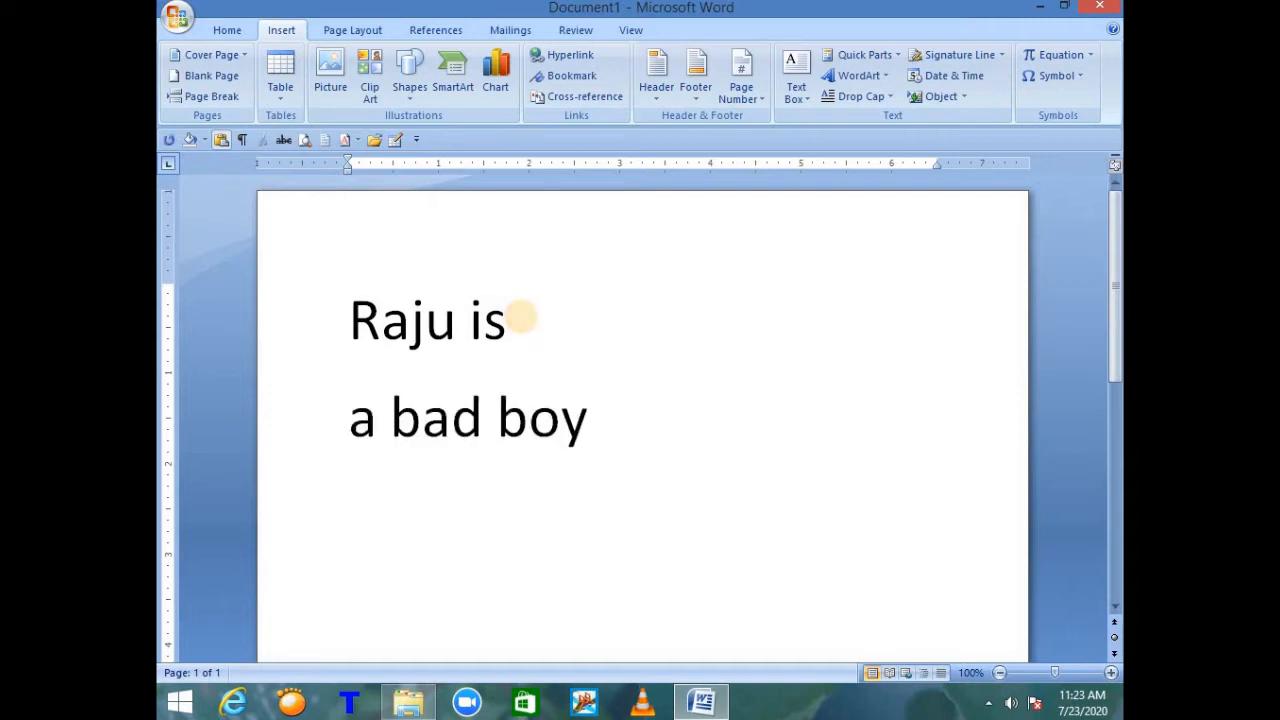
{"action": "left_click_drag", "start_coordinate": [350, 318], "coordinate": [553, 362]}
{"action": "left_click_drag", "start_coordinate": [349, 417], "coordinate": [590, 417]}
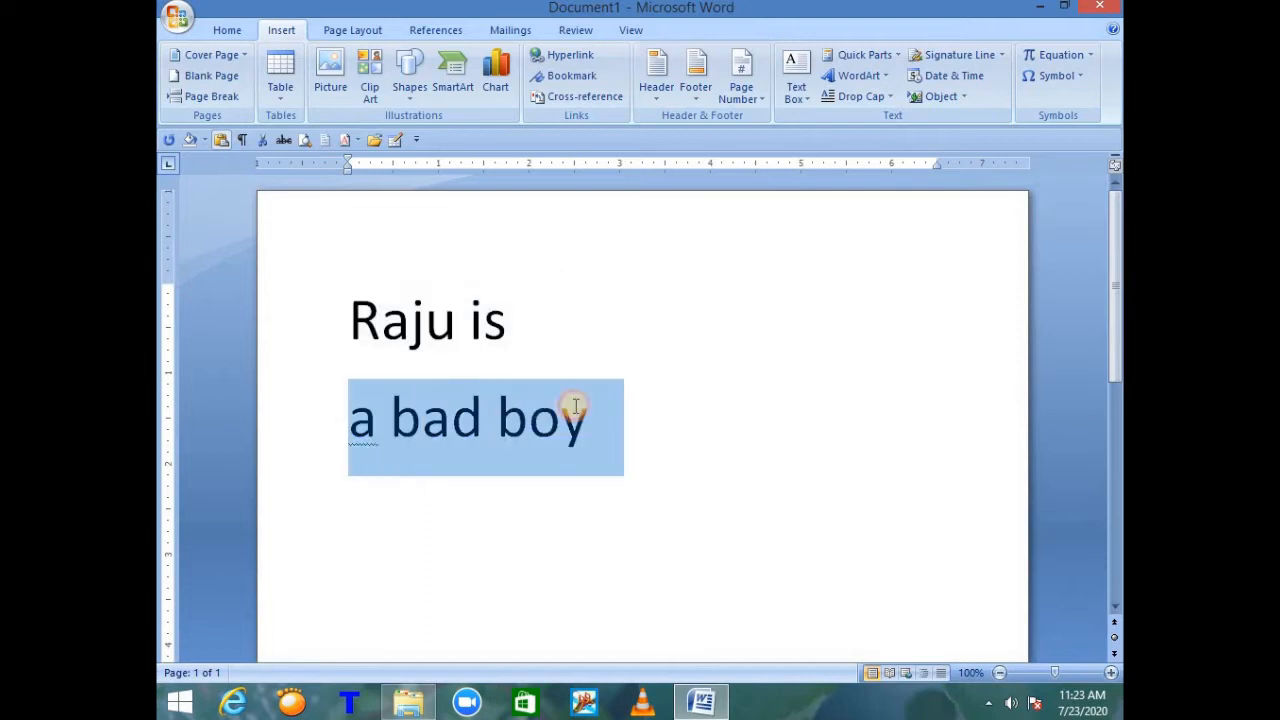
{"action": "left_click", "coordinate": [749, 300]}
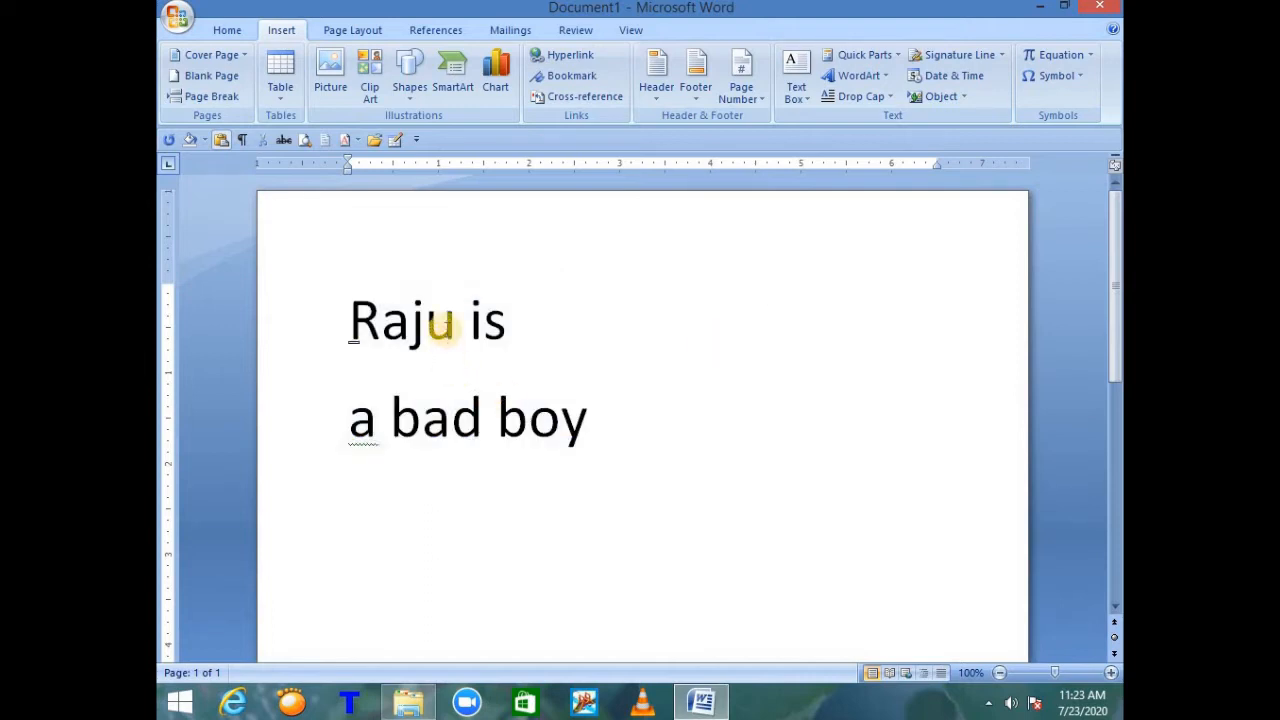
Step: Insert a page break at the end of the first line, after "is", and check both pages
{"action": "left_click", "coordinate": [365, 372]}
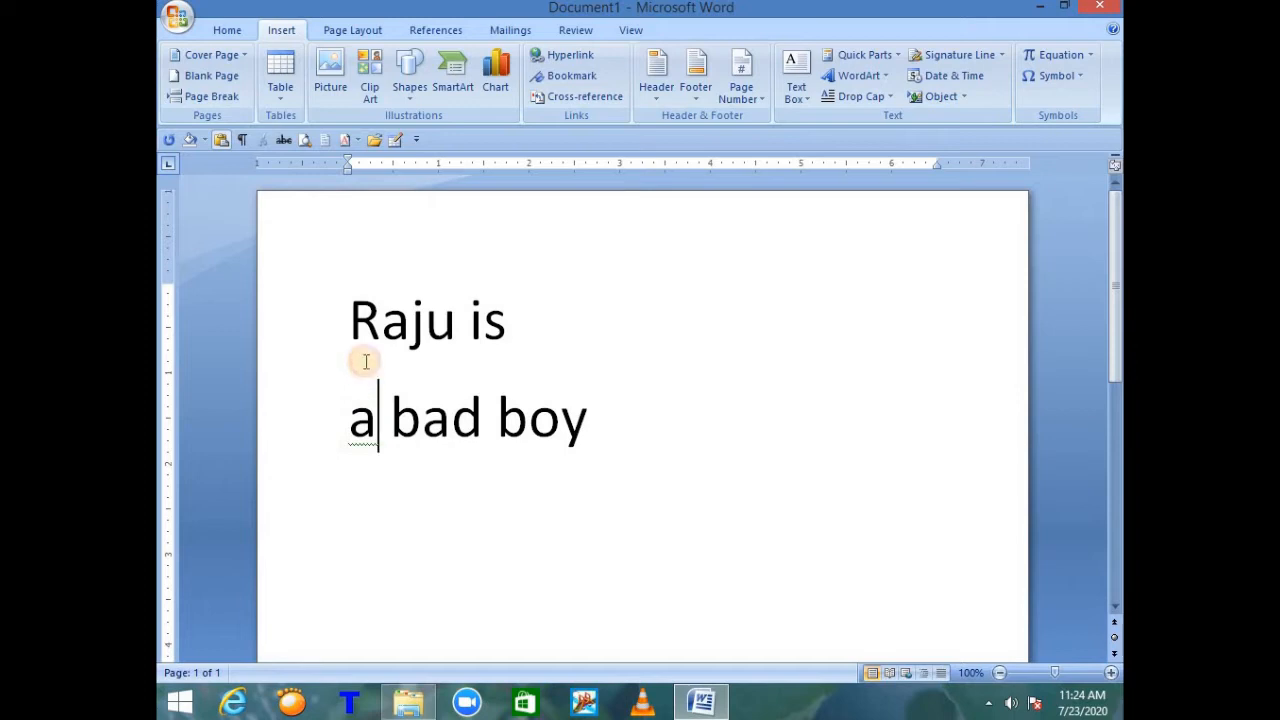
{"action": "left_click", "coordinate": [486, 354]}
{"action": "left_click", "coordinate": [543, 327]}
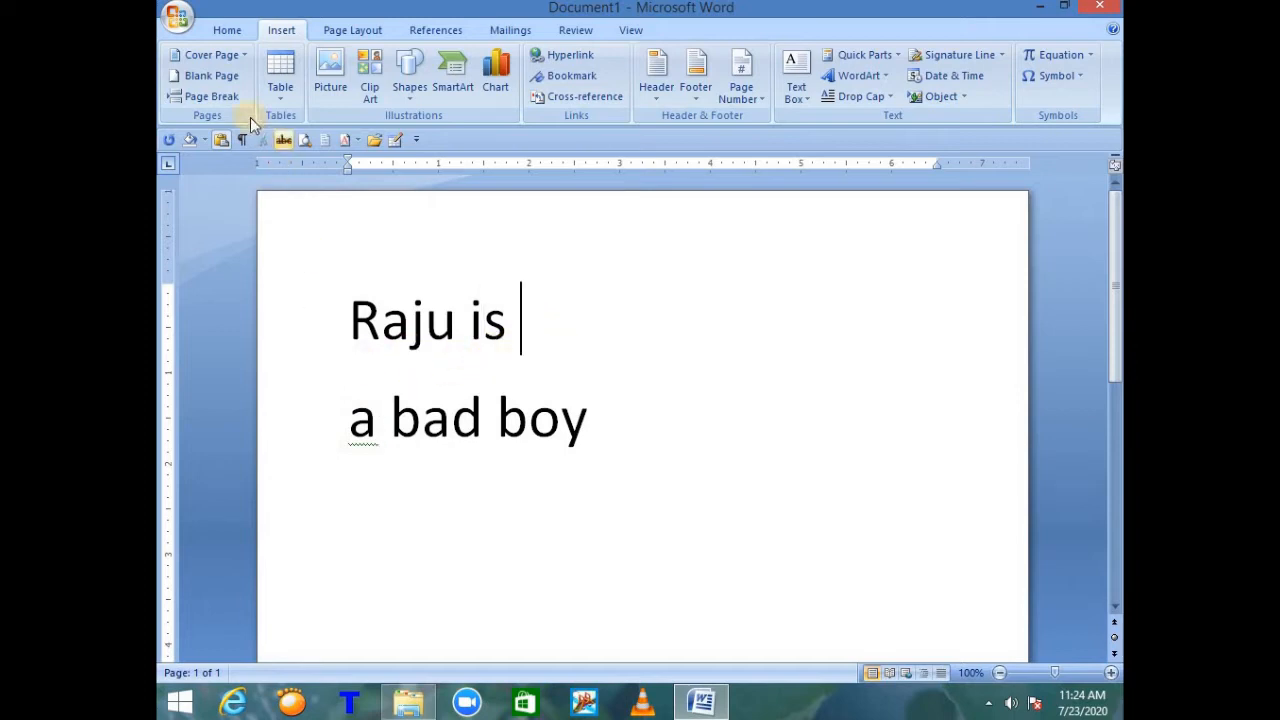
{"action": "left_click", "coordinate": [216, 97]}
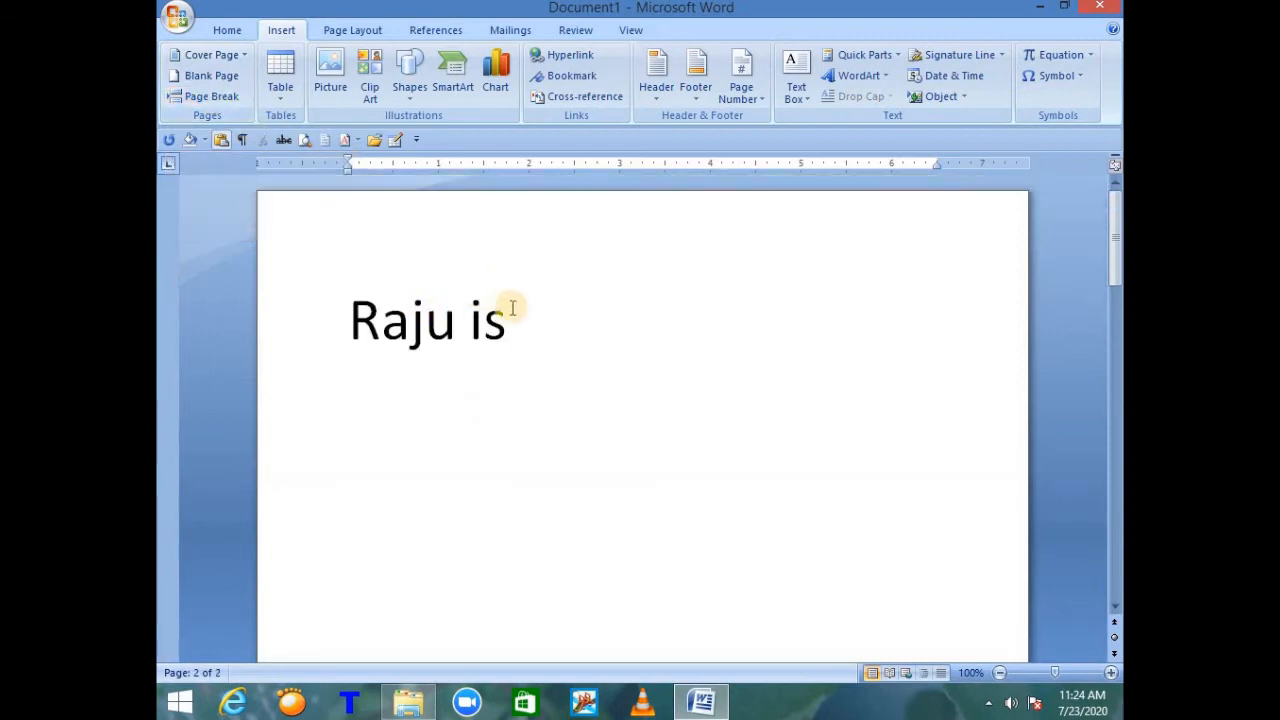
{"action": "scroll", "coordinate": [512, 308], "scroll_direction": "down", "scroll_amount": 20}
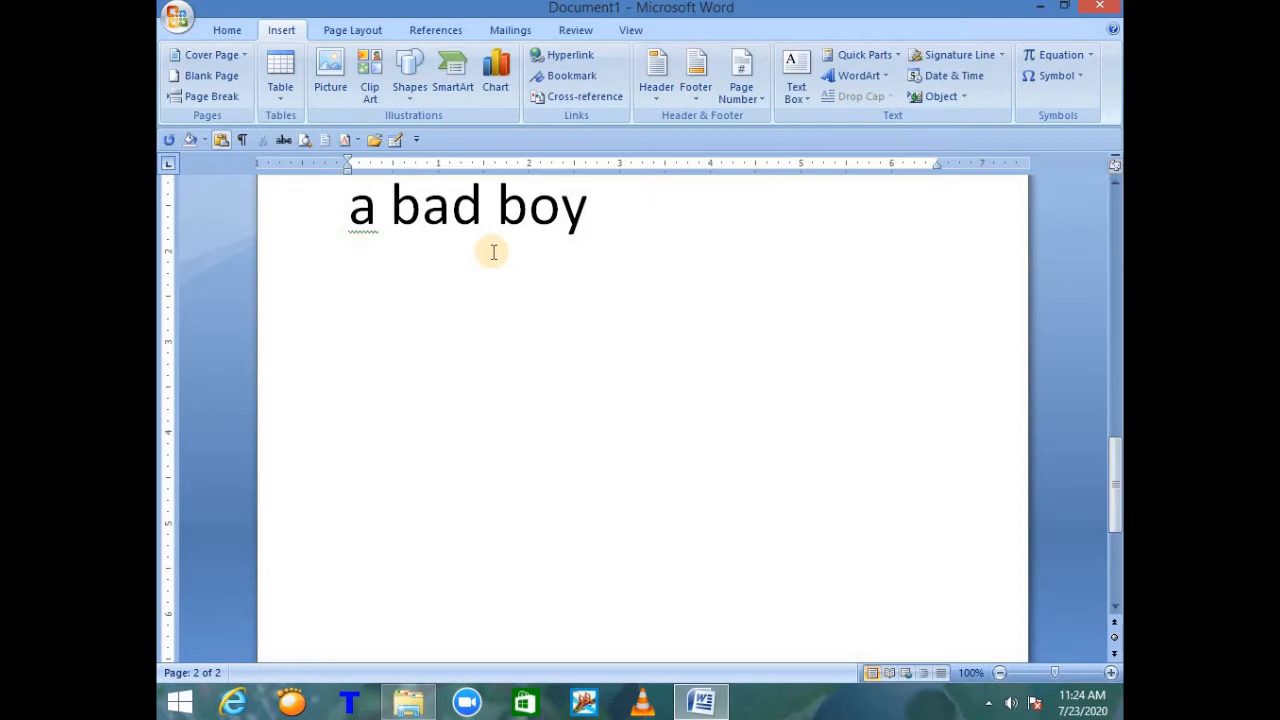
{"action": "scroll", "coordinate": [466, 326], "scroll_direction": "up", "scroll_amount": 10}
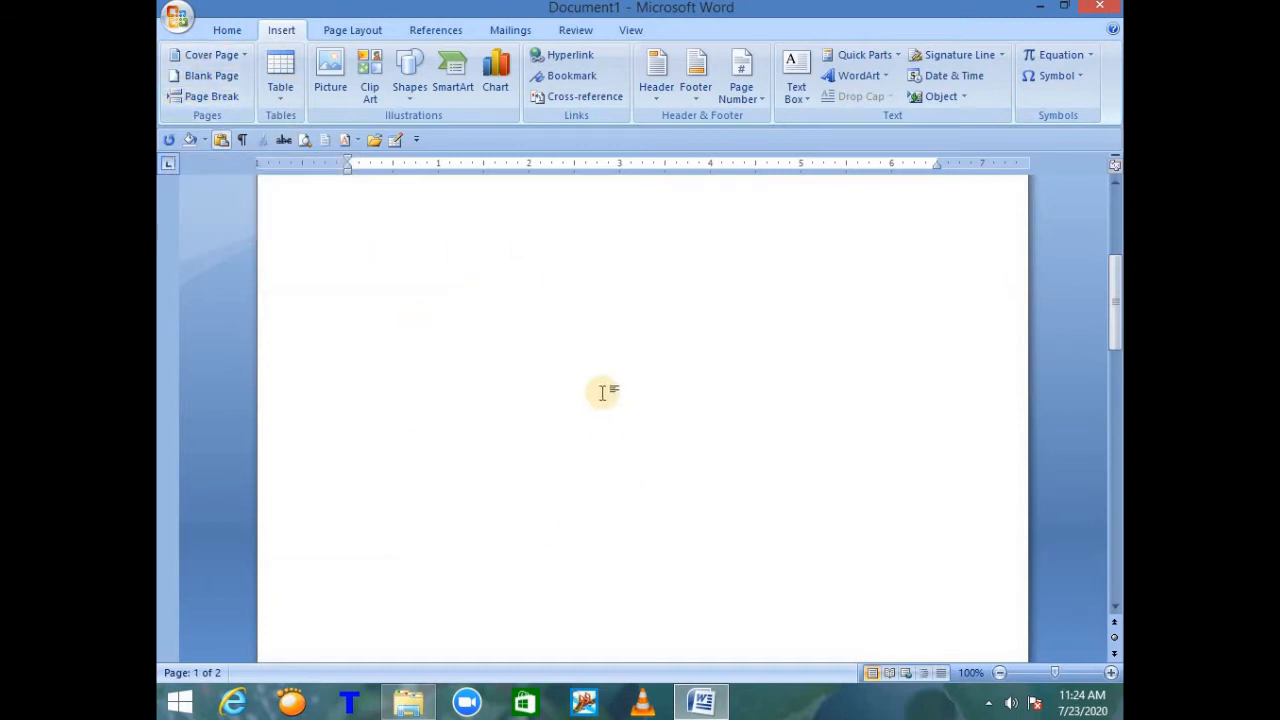
Step: Delete the remaining sentence text and page break so the document is a single empty page
{"action": "scroll", "coordinate": [604, 393], "scroll_direction": "up", "scroll_amount": 5}
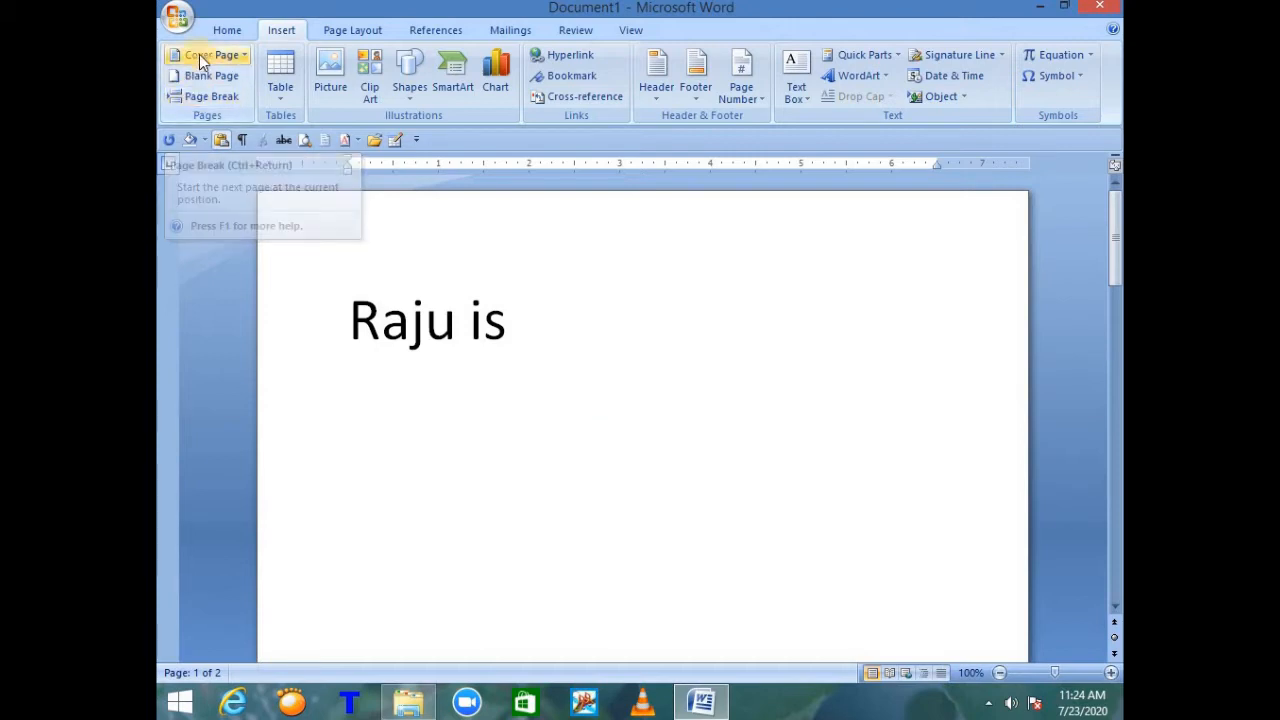
{"action": "left_click", "coordinate": [282, 96]}
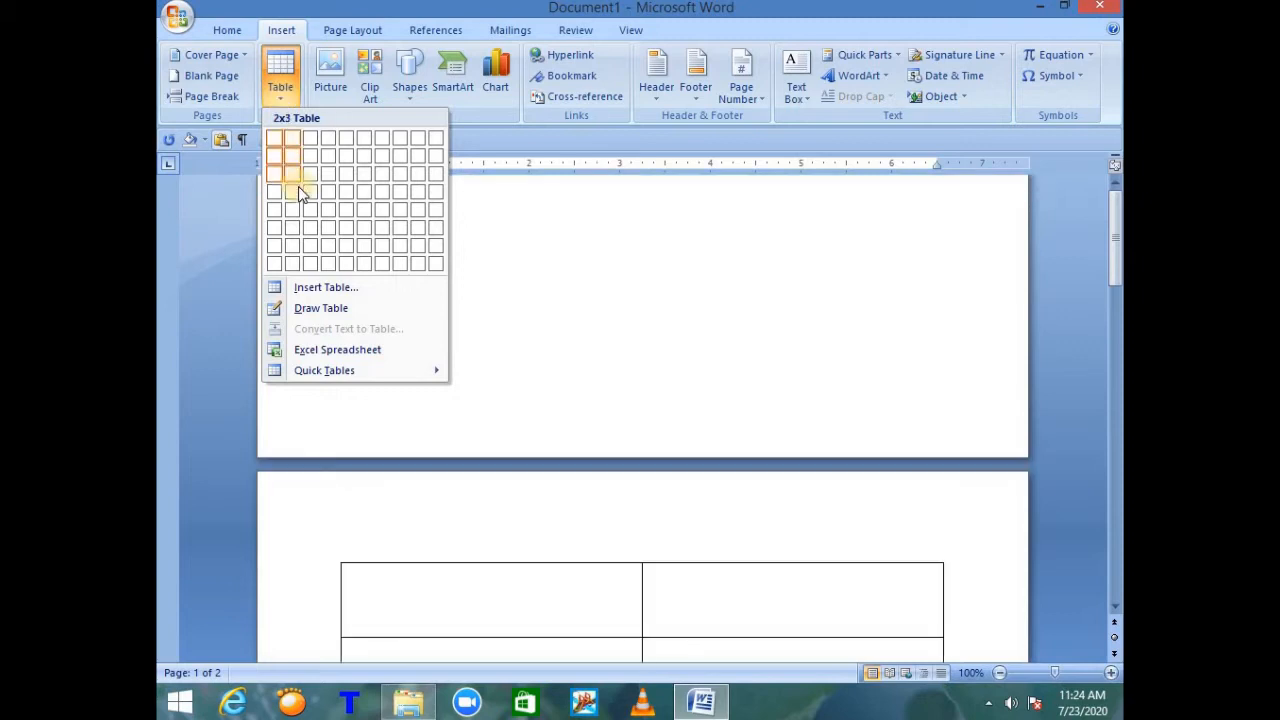
{"action": "left_click", "coordinate": [648, 293]}
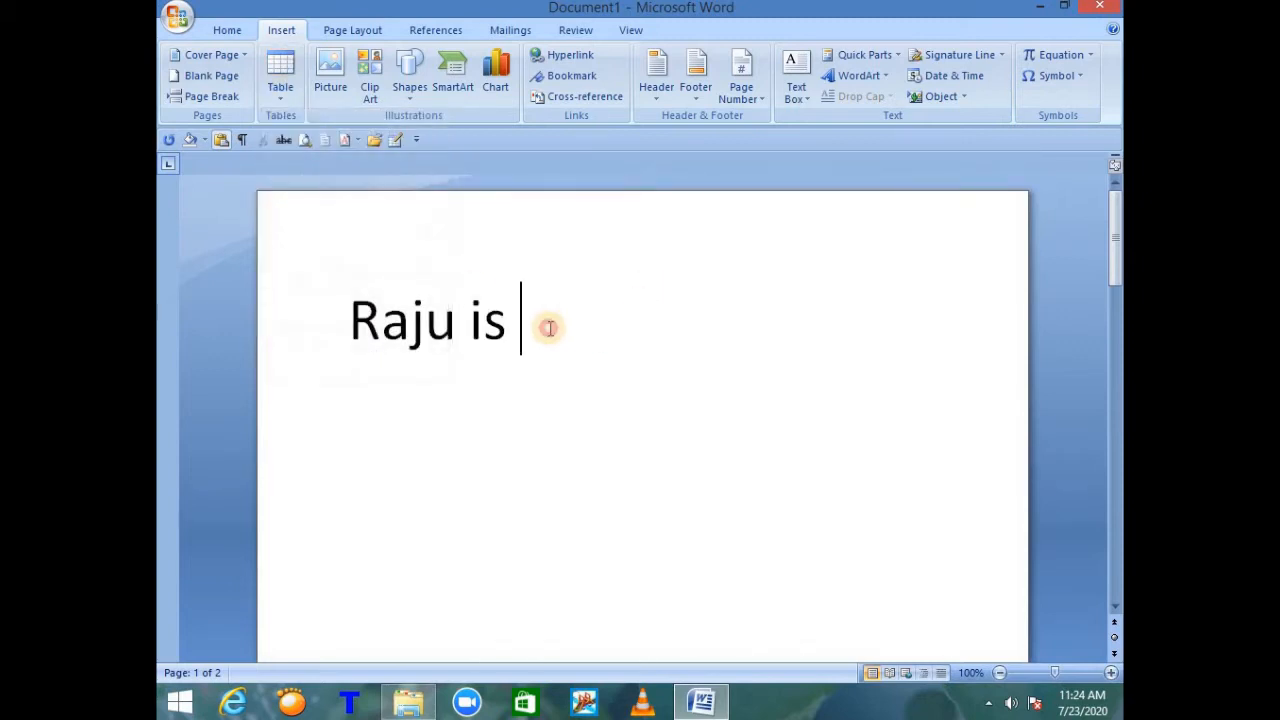
{"action": "left_click_drag", "start_coordinate": [549, 326], "coordinate": [323, 325]}
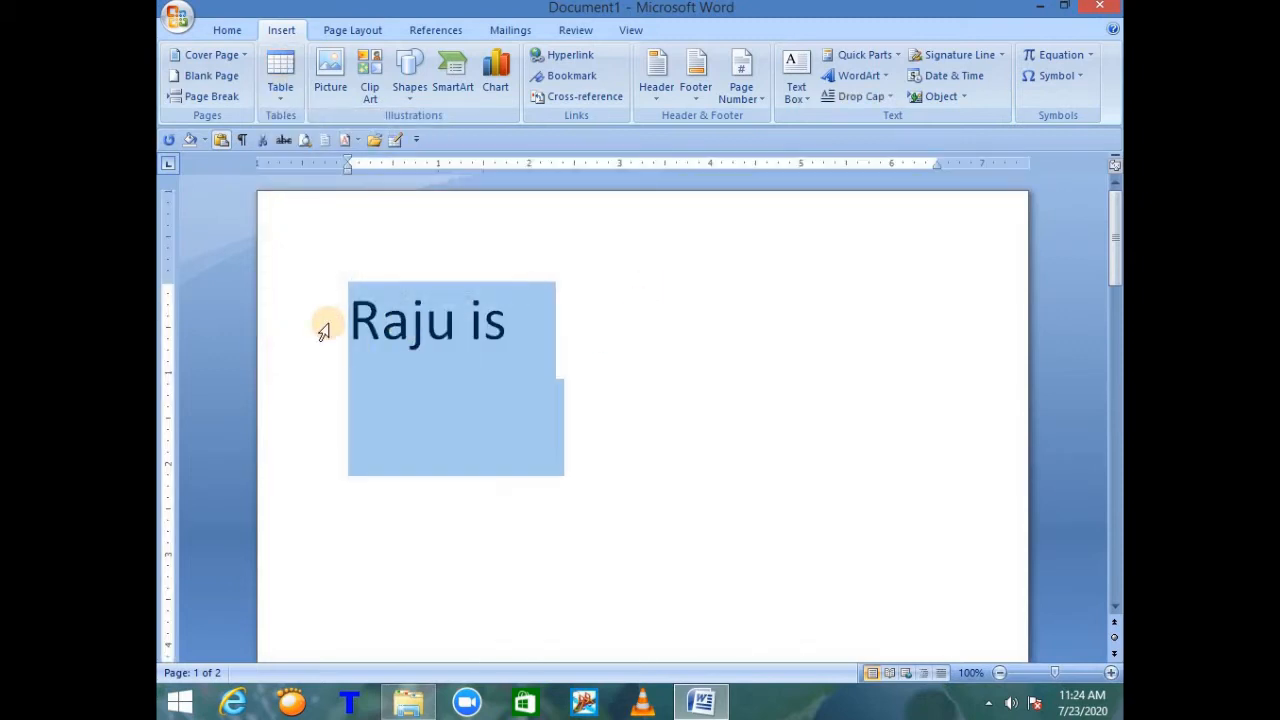
{"action": "key", "text": "Delete"}
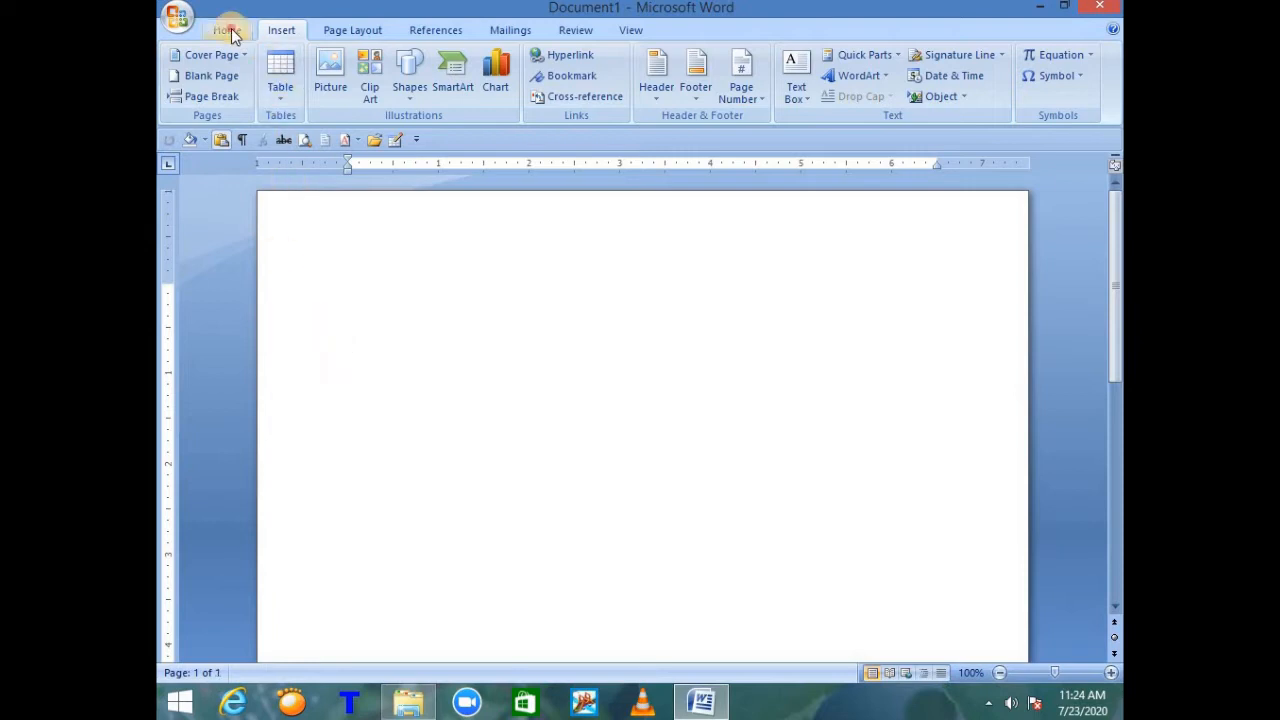
Step: Set the font size to 18
{"action": "left_click", "coordinate": [227, 30]}
{"action": "left_click", "coordinate": [399, 62]}
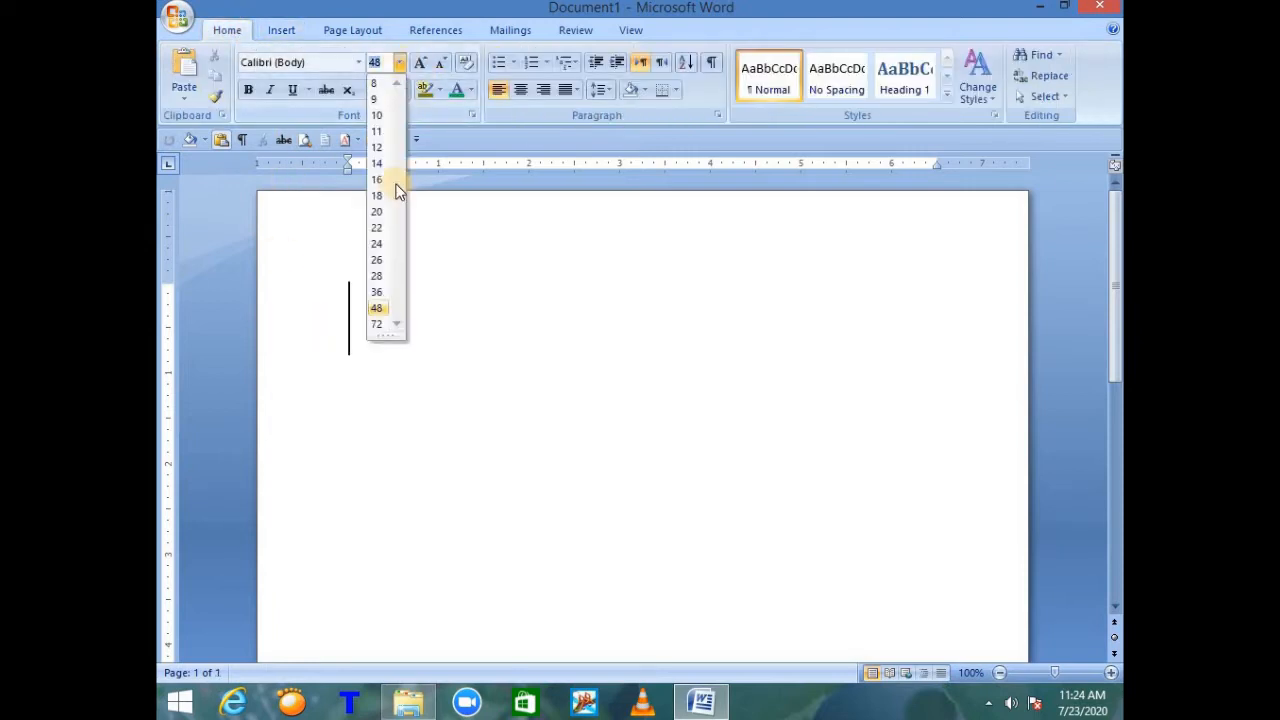
{"action": "left_click", "coordinate": [378, 196]}
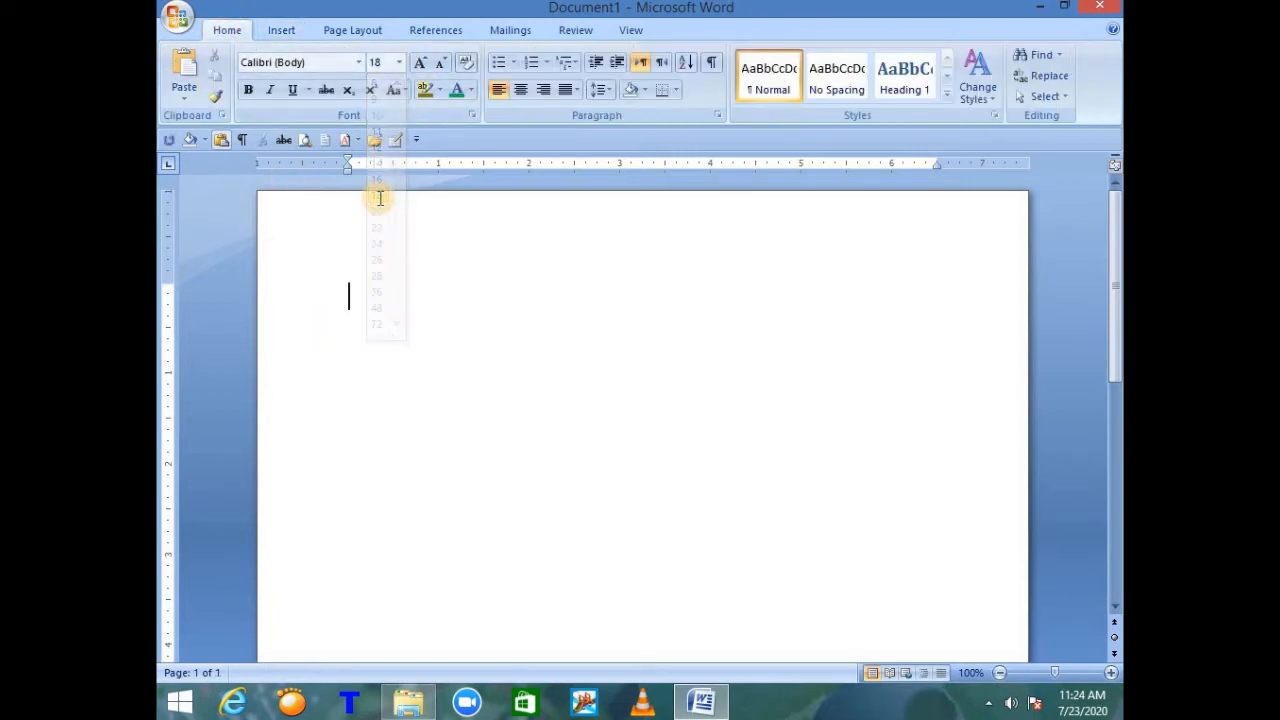
Step: Insert a table of 8 columns and 4 rows partway down the page and apply the red banded table style
{"action": "left_click", "coordinate": [284, 30]}
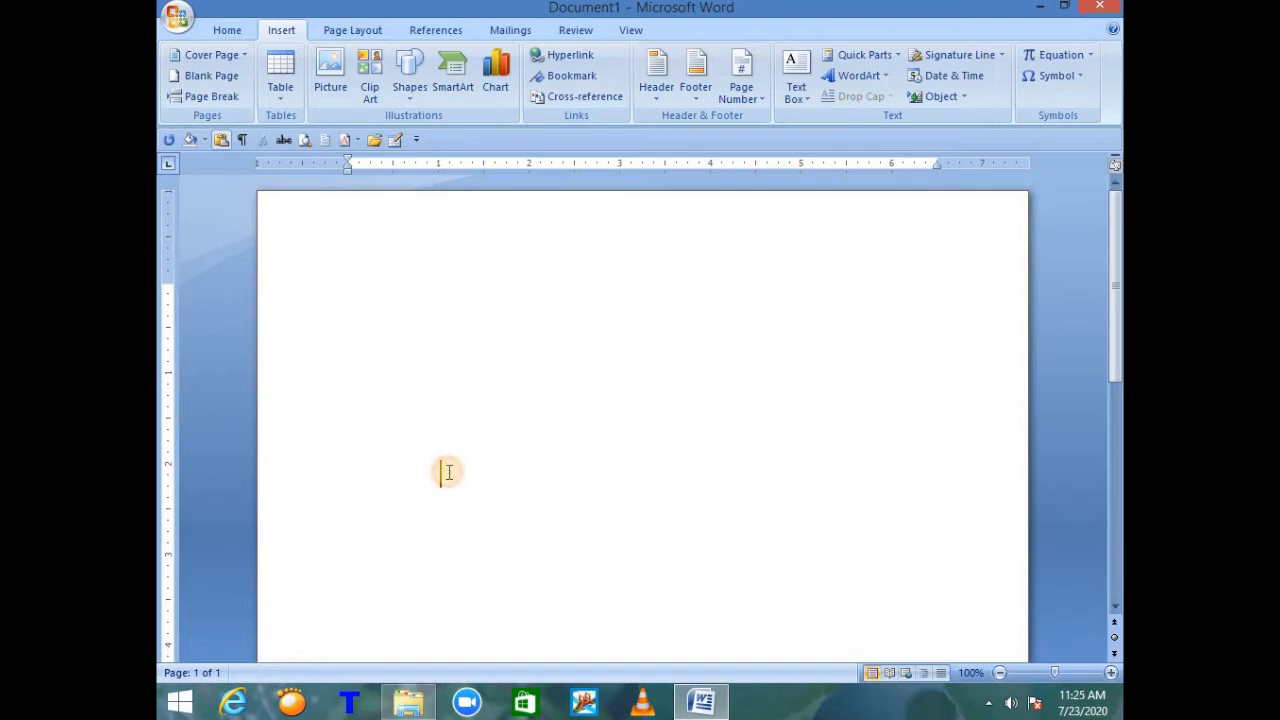
{"action": "left_click", "coordinate": [278, 96]}
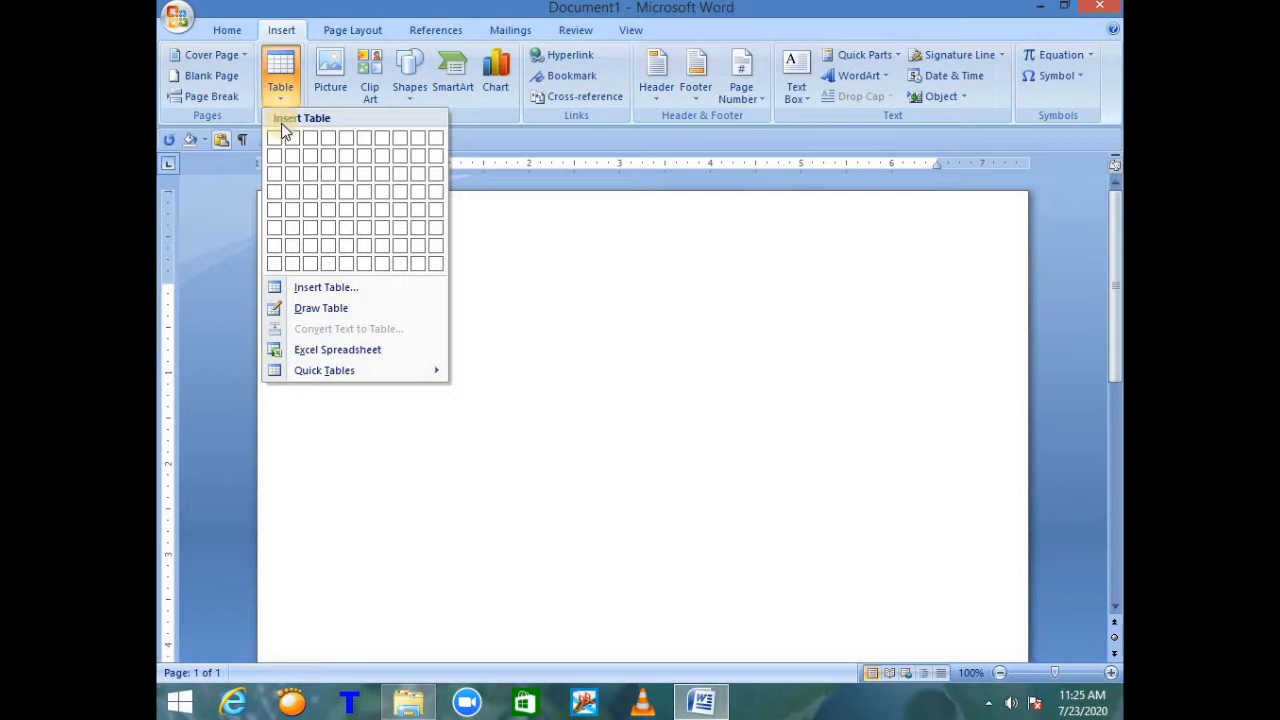
{"action": "left_click", "coordinate": [398, 192]}
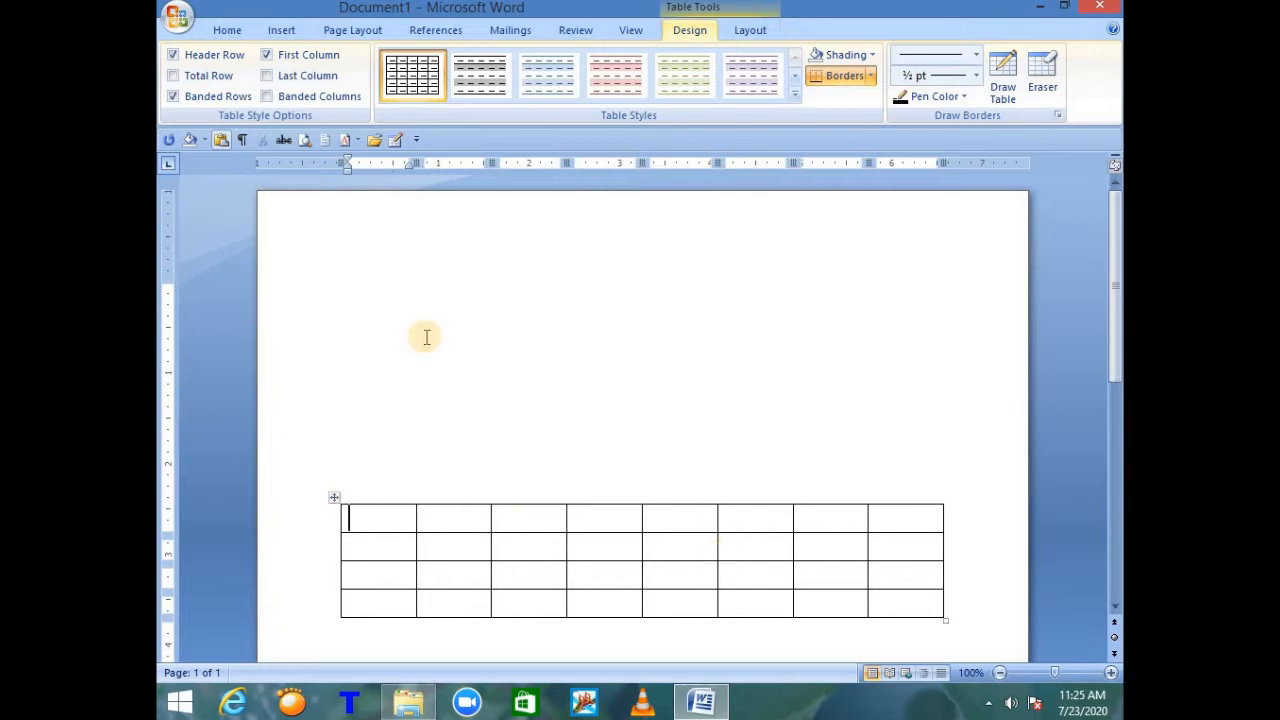
{"action": "left_click", "coordinate": [467, 79]}
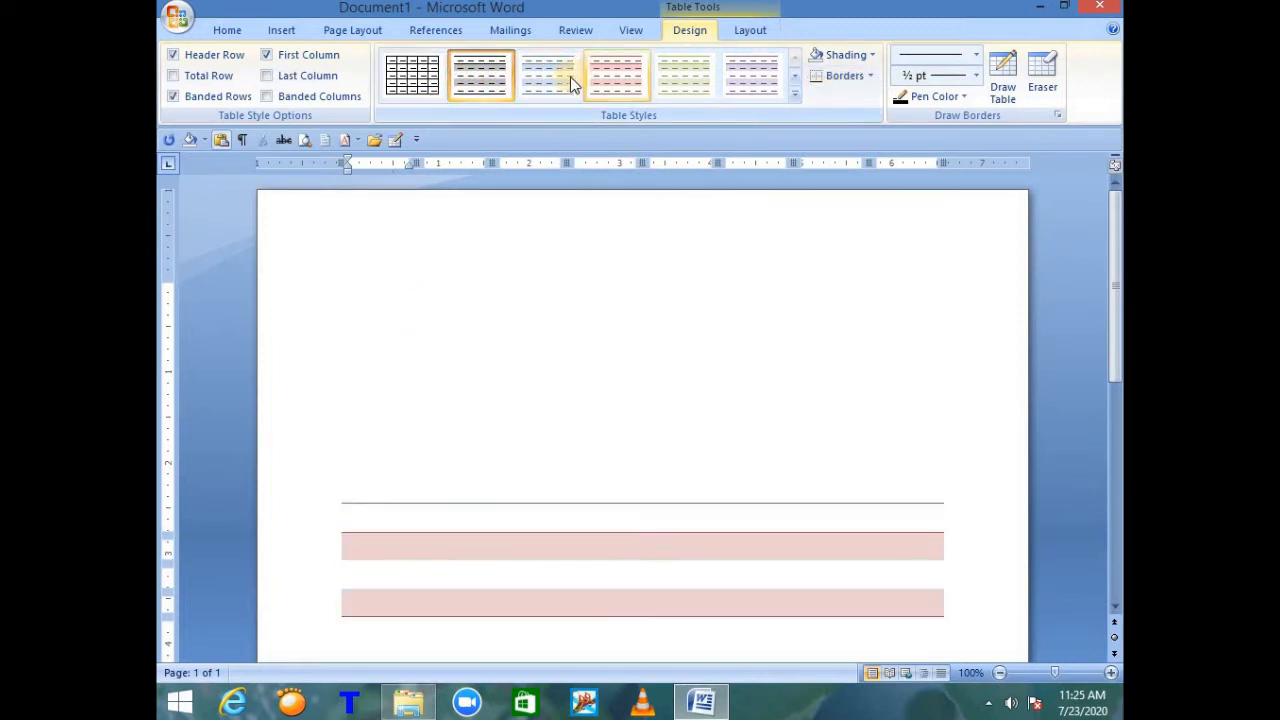
{"action": "left_click", "coordinate": [612, 77]}
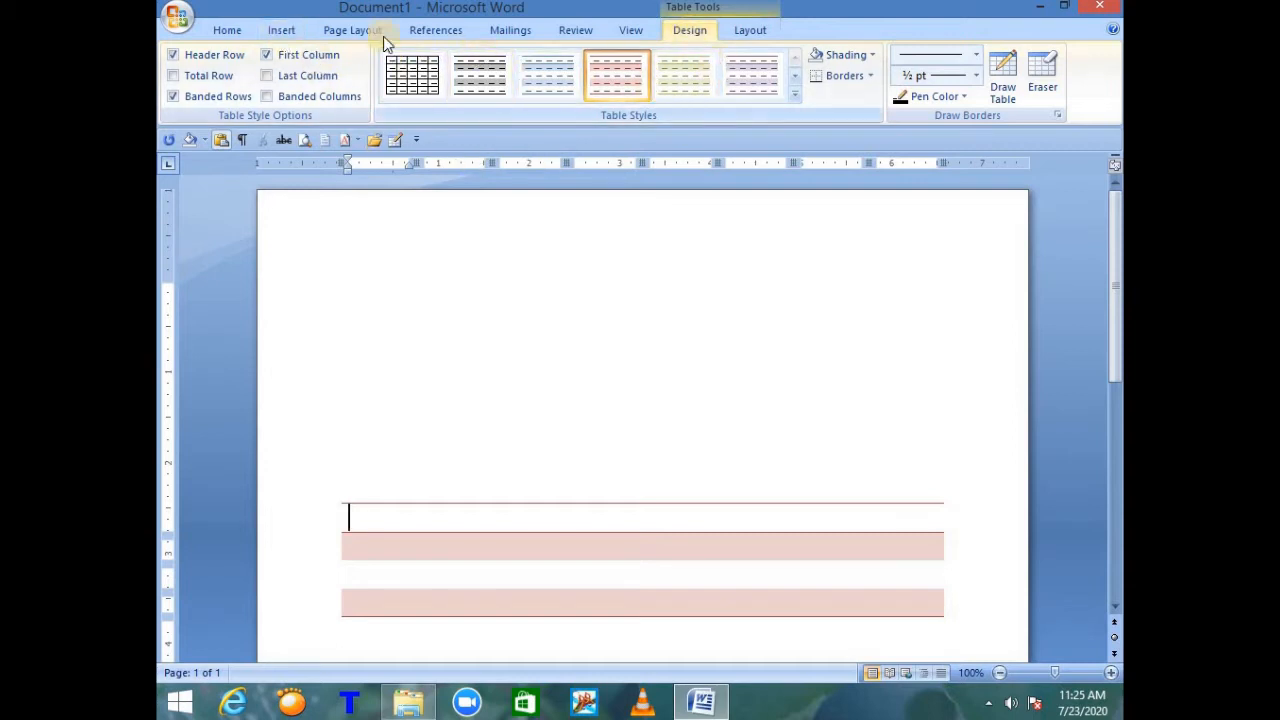
Step: Try nesting a table of 10 columns and 5 rows in the first cell, and undo both table insertions
{"action": "left_click", "coordinate": [280, 31]}
{"action": "left_click", "coordinate": [280, 100]}
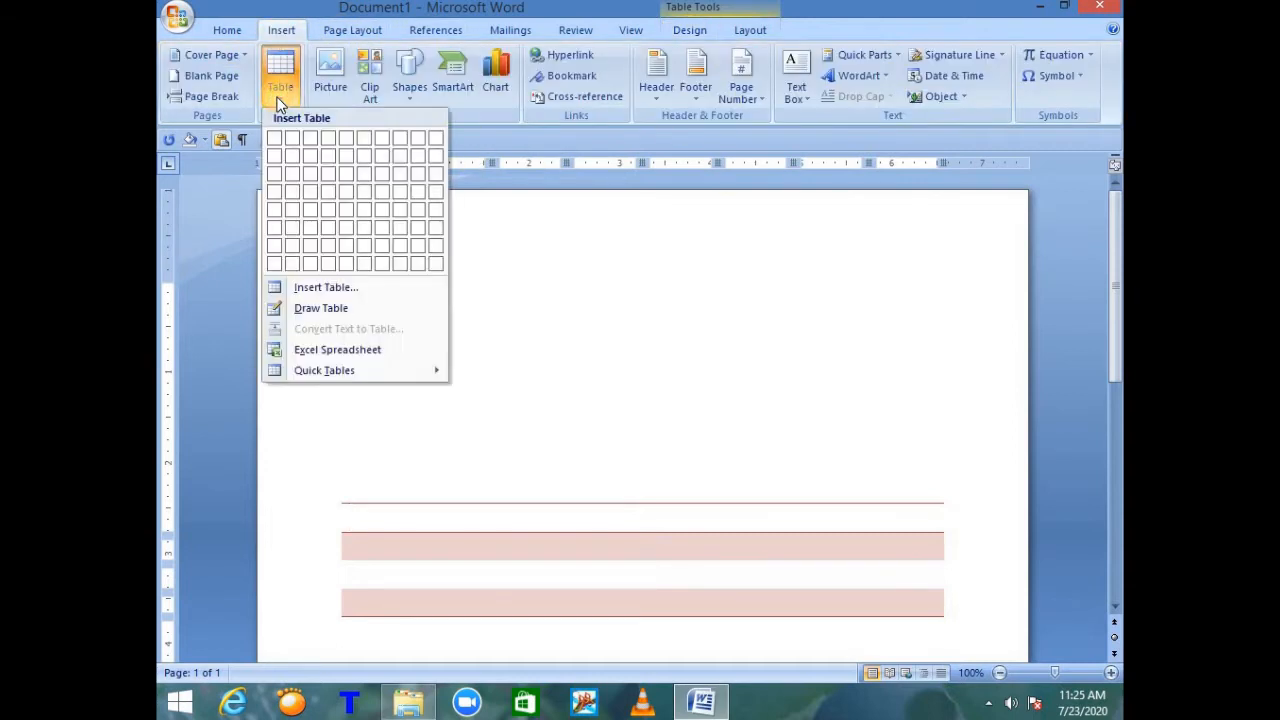
{"action": "left_click", "coordinate": [438, 203]}
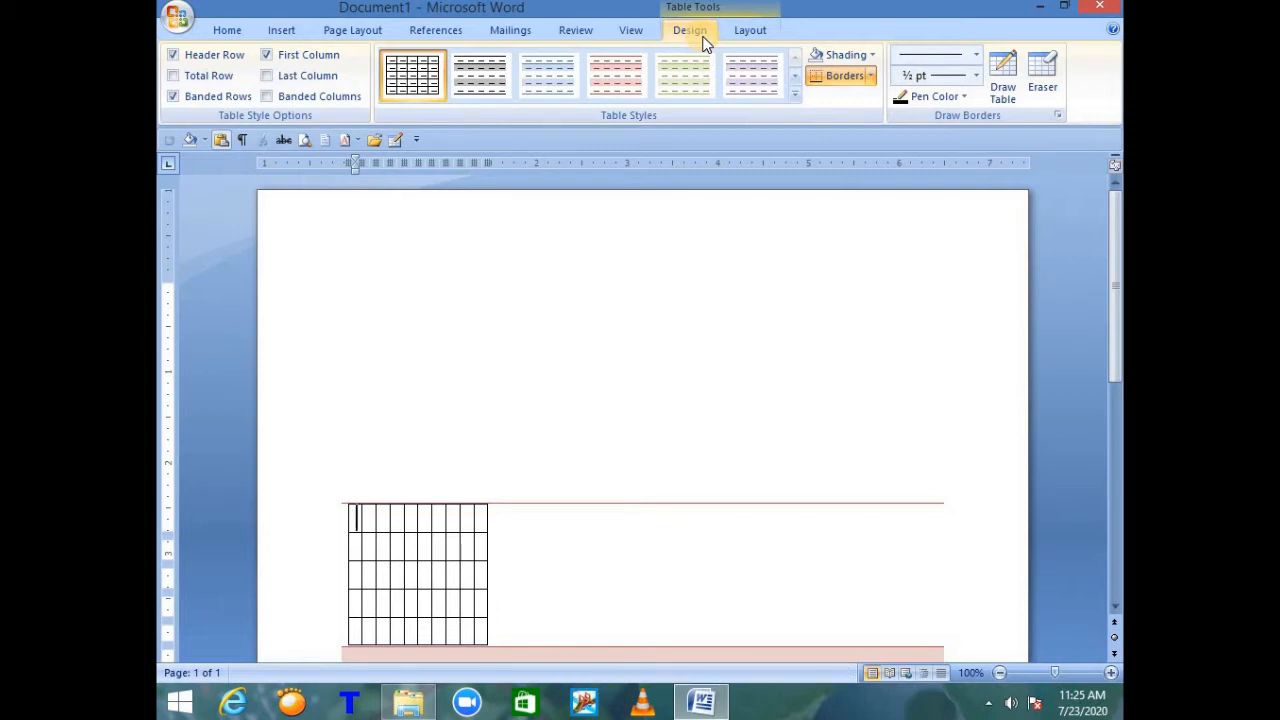
{"action": "key", "text": "ctrl+z"}
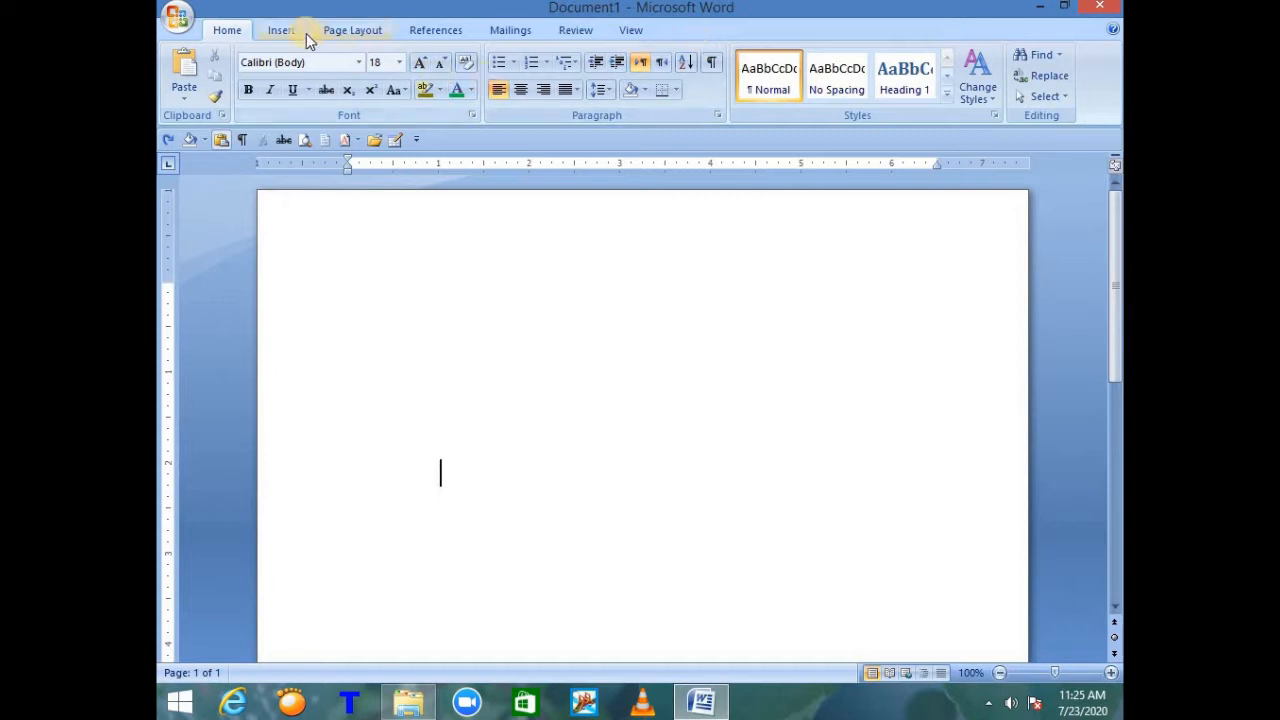
Step: Insert a table of 7 columns and 3 rows at the text cursor partway down the page
{"action": "left_click", "coordinate": [280, 31]}
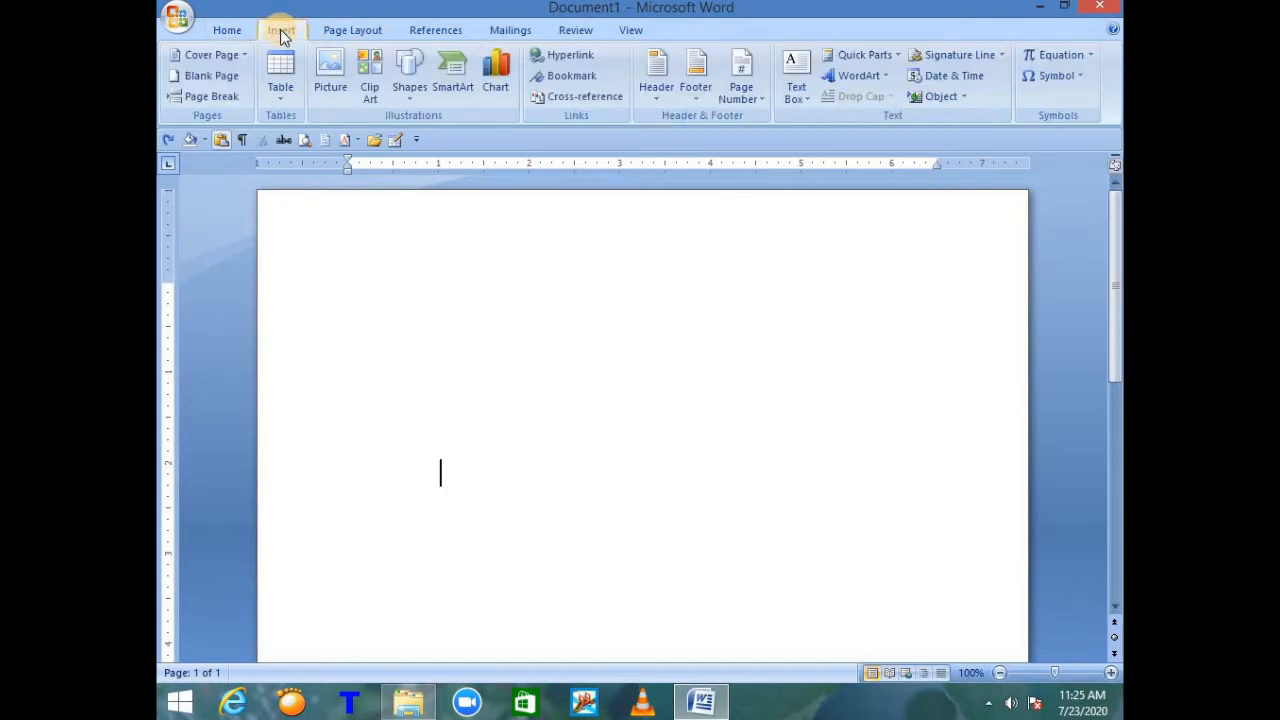
{"action": "left_click", "coordinate": [282, 96]}
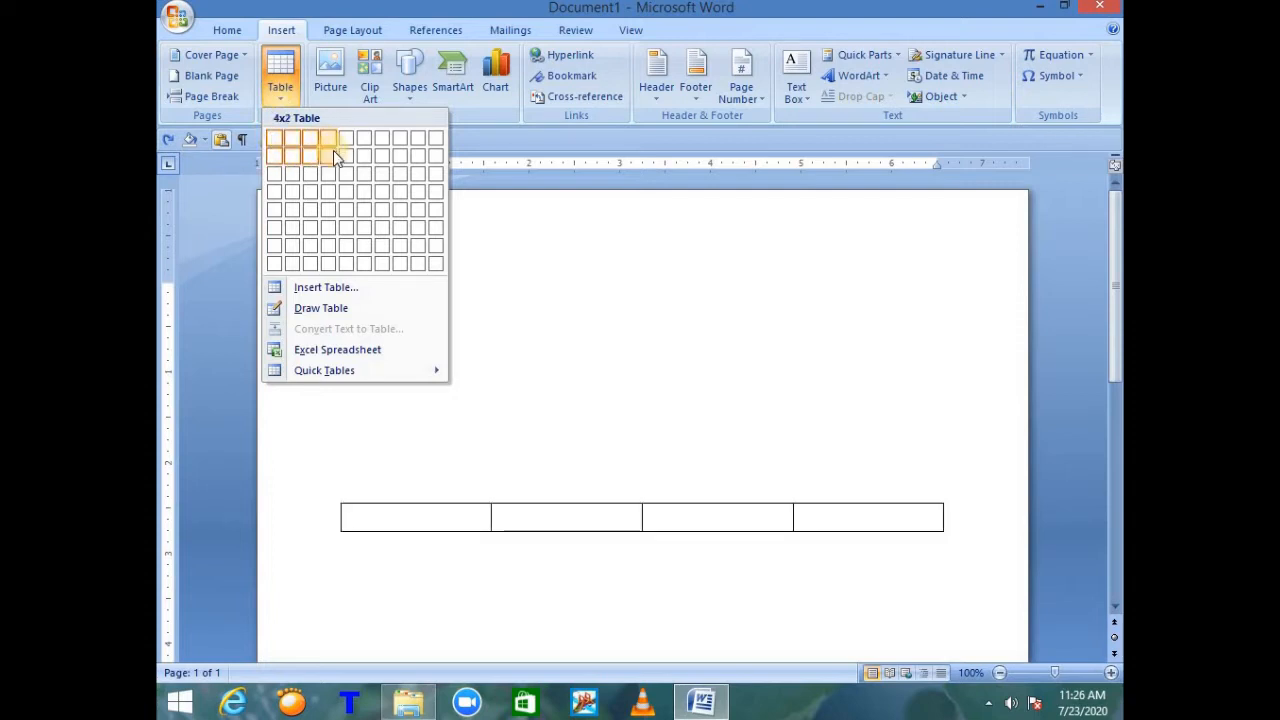
{"action": "left_click", "coordinate": [383, 175]}
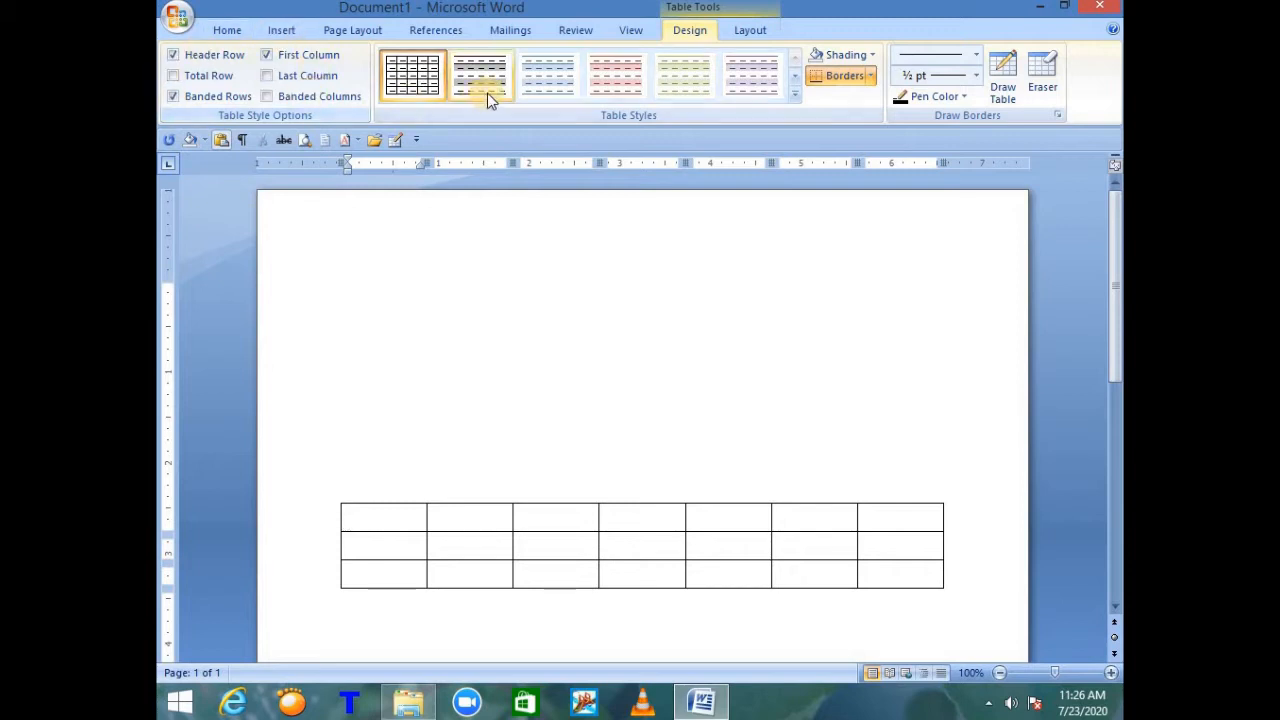
Step: Try several table styles, apply the light-blue banded one, and shade the table's first cell red
{"action": "left_click", "coordinate": [612, 74]}
{"action": "left_click", "coordinate": [709, 75]}
{"action": "left_click", "coordinate": [755, 75]}
{"action": "left_click", "coordinate": [794, 77]}
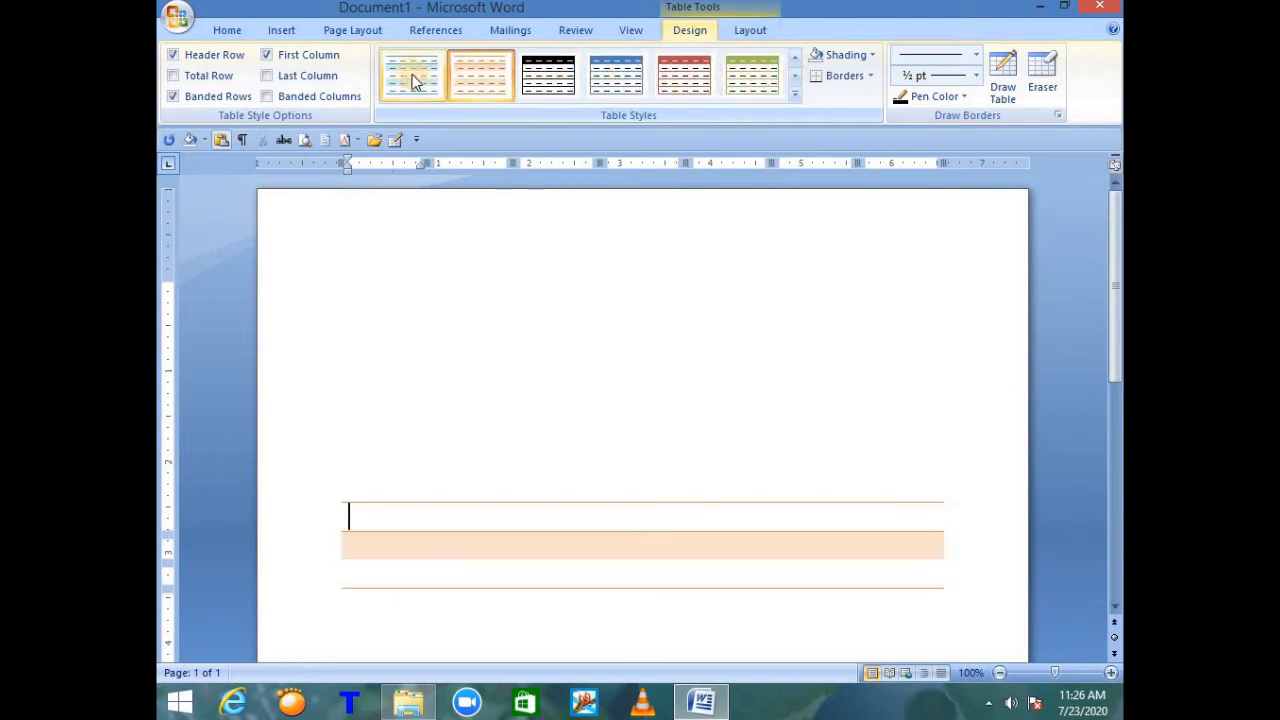
{"action": "left_click", "coordinate": [407, 82]}
{"action": "left_click", "coordinate": [872, 55]}
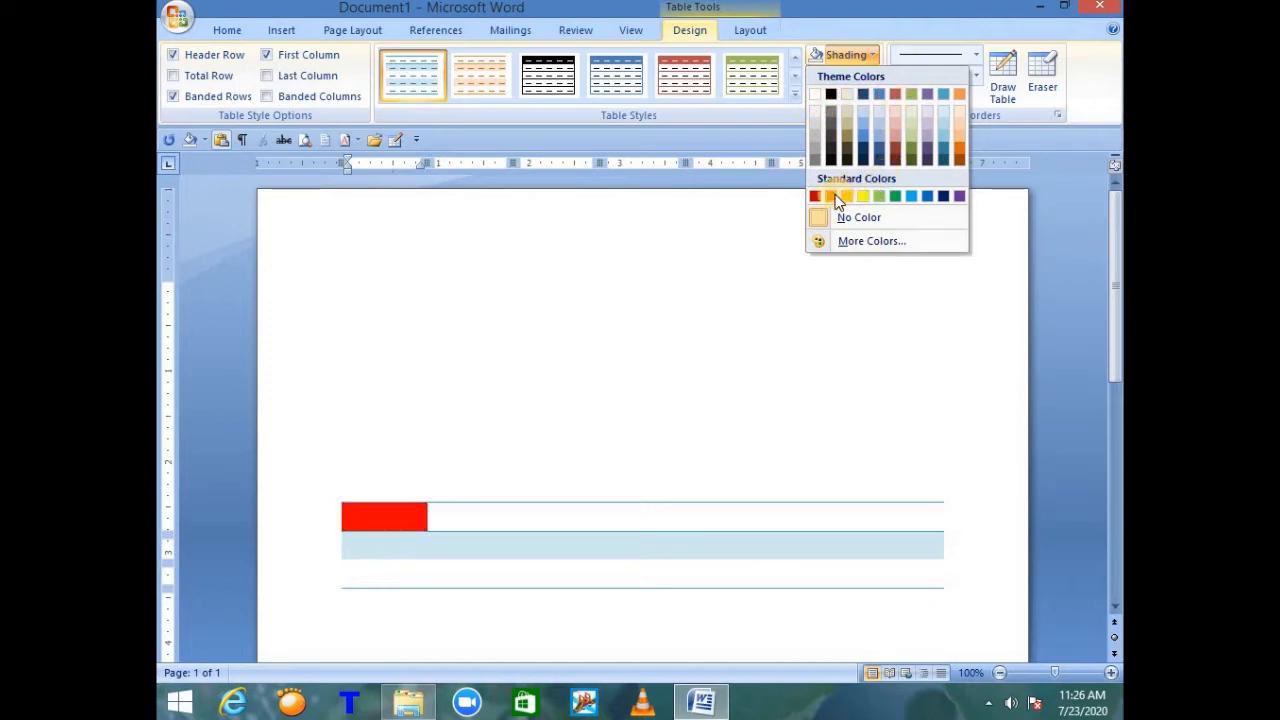
{"action": "left_click", "coordinate": [651, 299]}
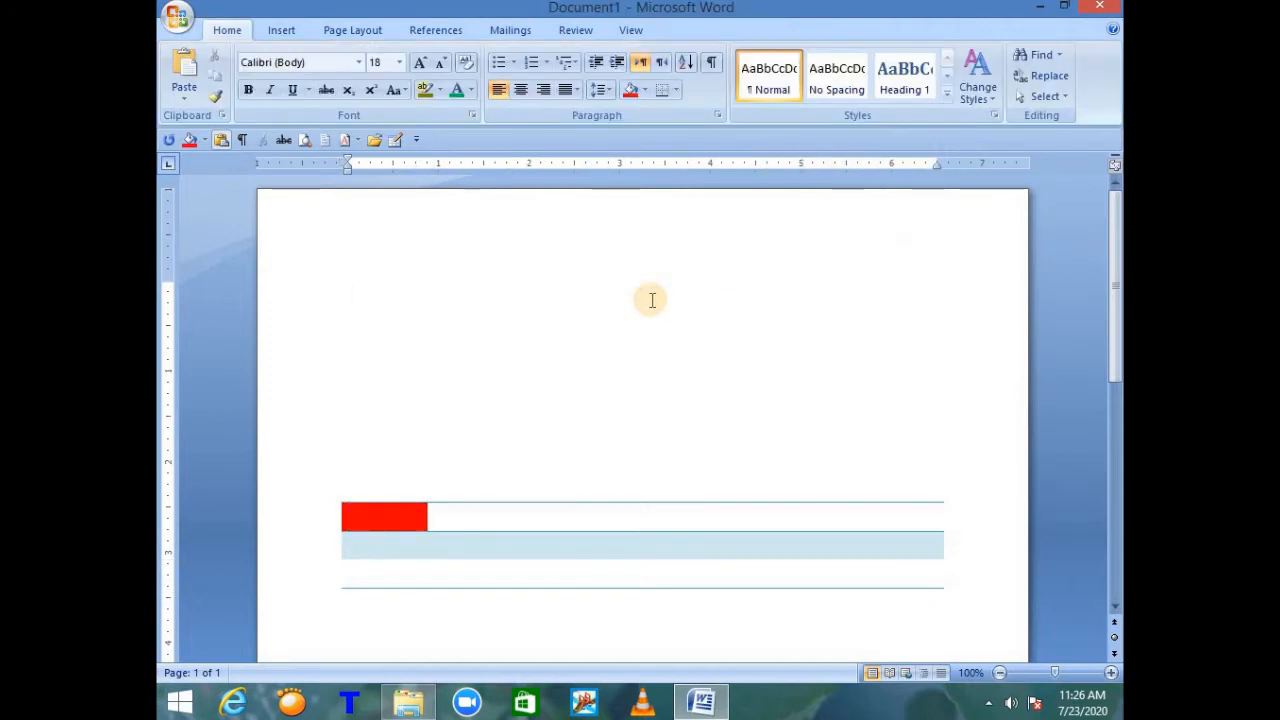
Step: Select the whole table and cut it from the page
{"action": "left_click", "coordinate": [280, 31]}
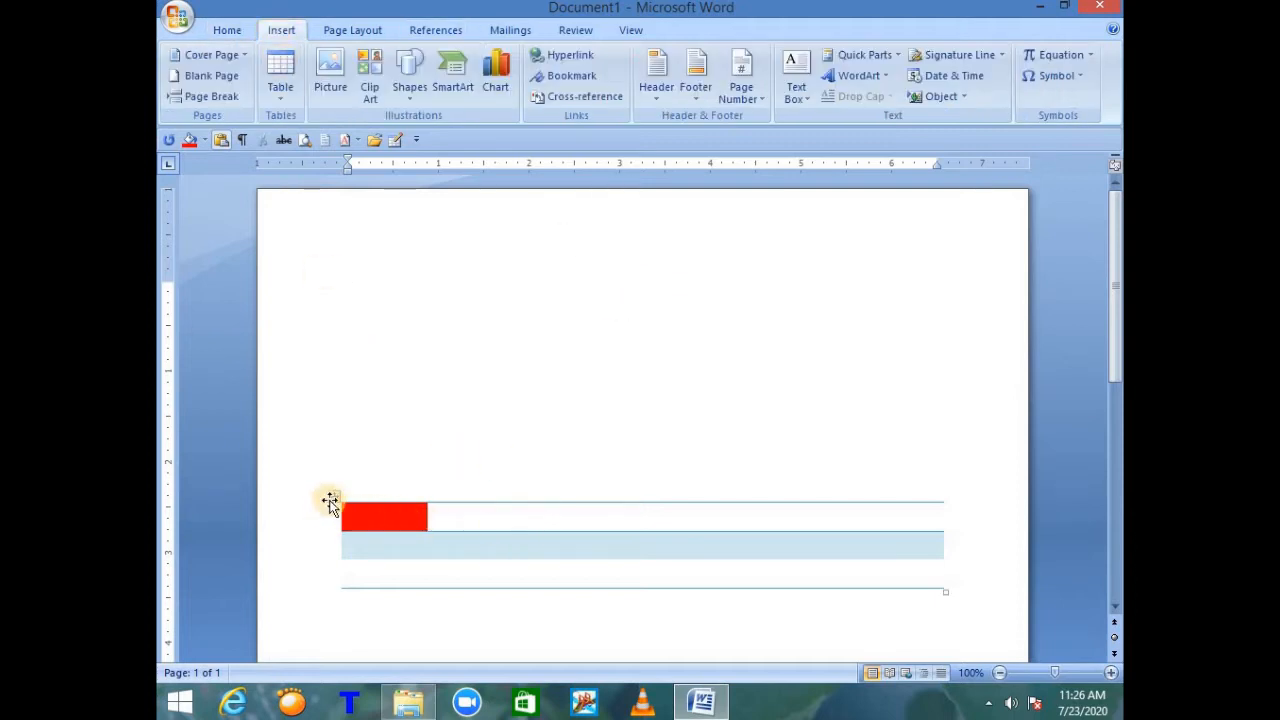
{"action": "right_click", "coordinate": [333, 497]}
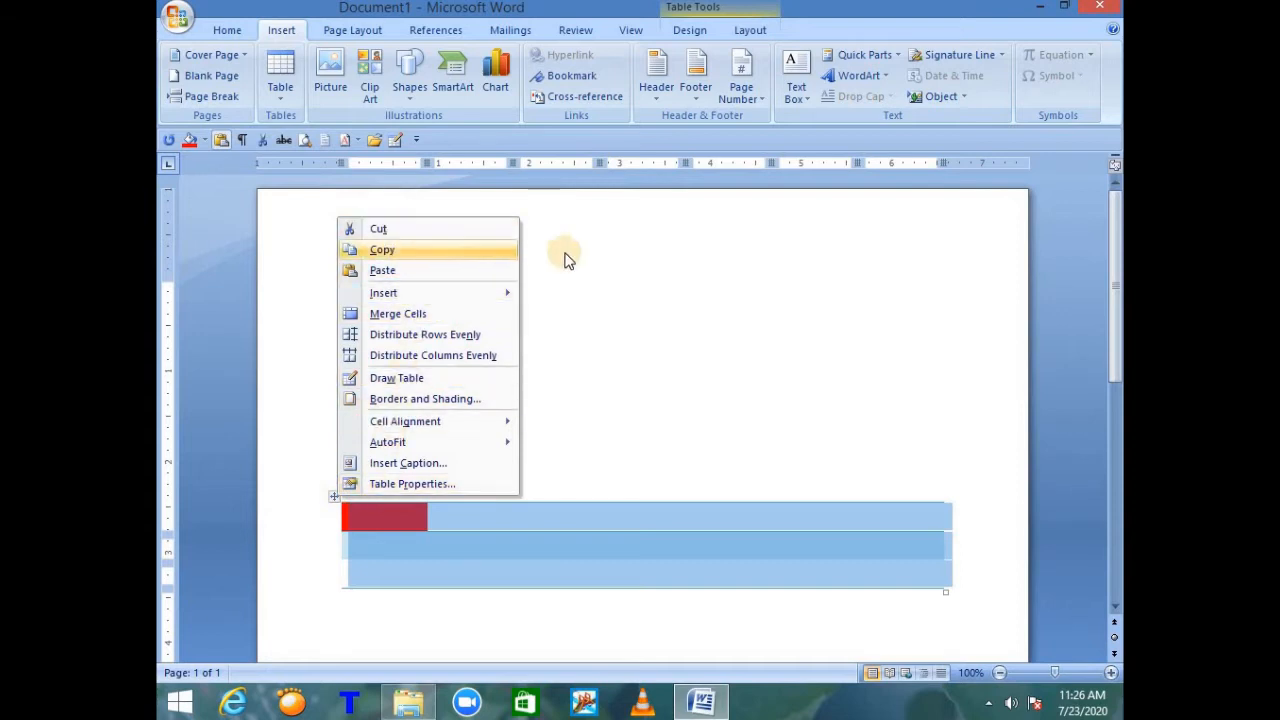
{"action": "left_click", "coordinate": [614, 262]}
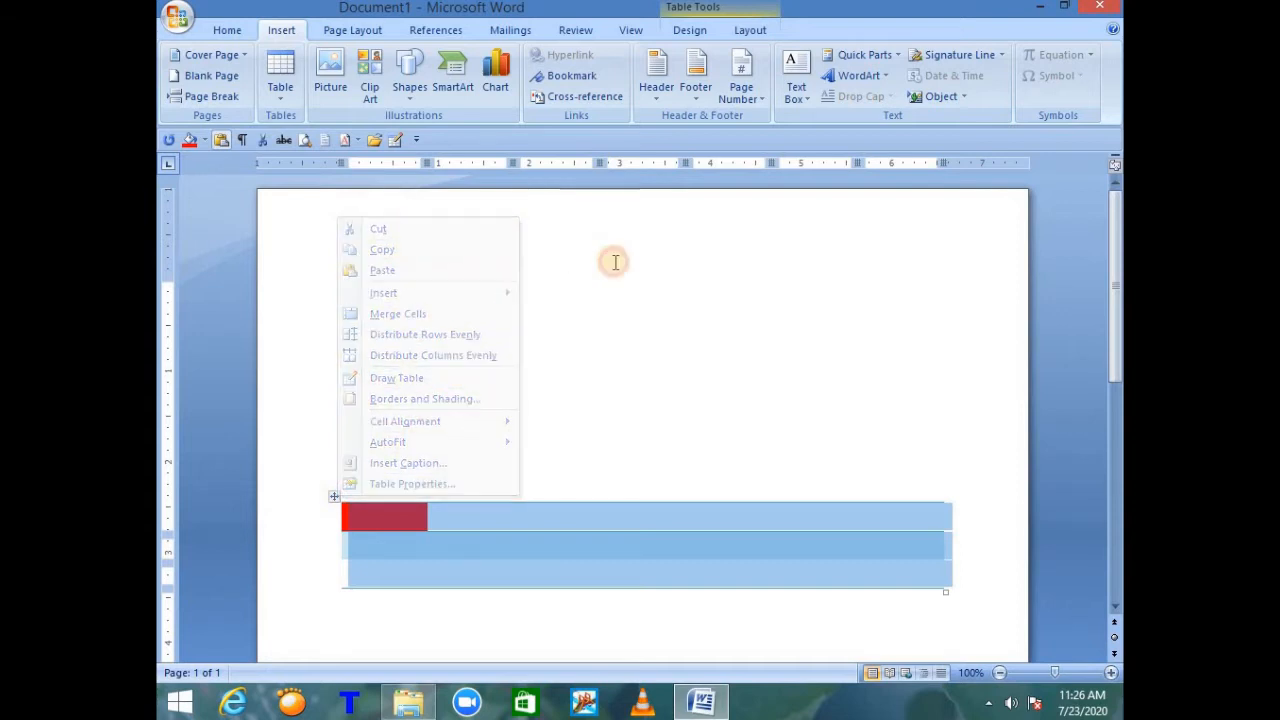
{"action": "left_click", "coordinate": [333, 497]}
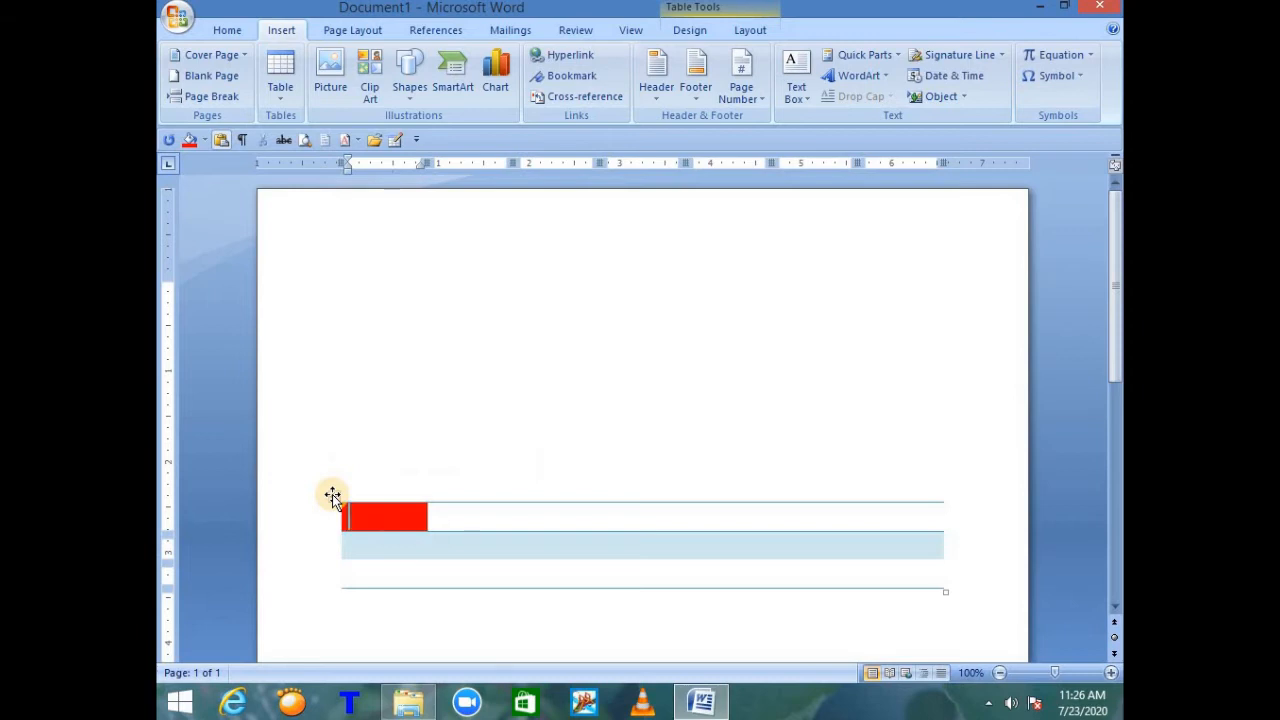
{"action": "right_click", "coordinate": [332, 494]}
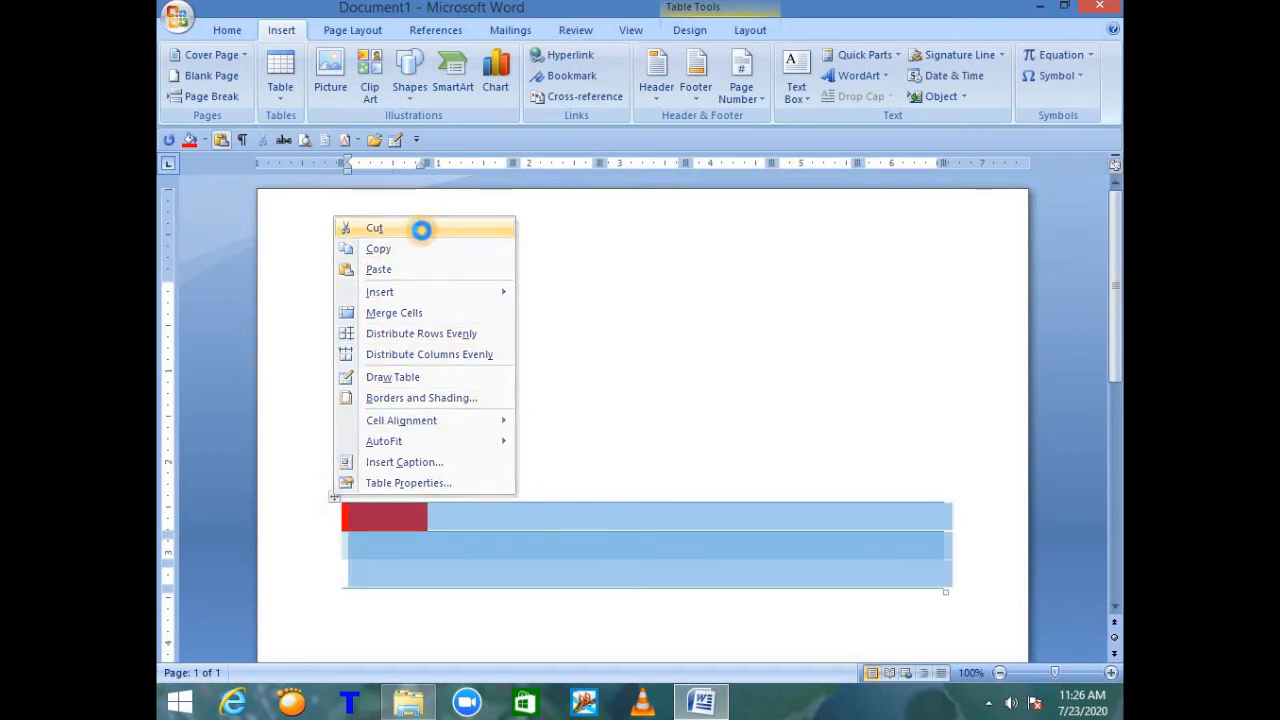
{"action": "left_click", "coordinate": [421, 229]}
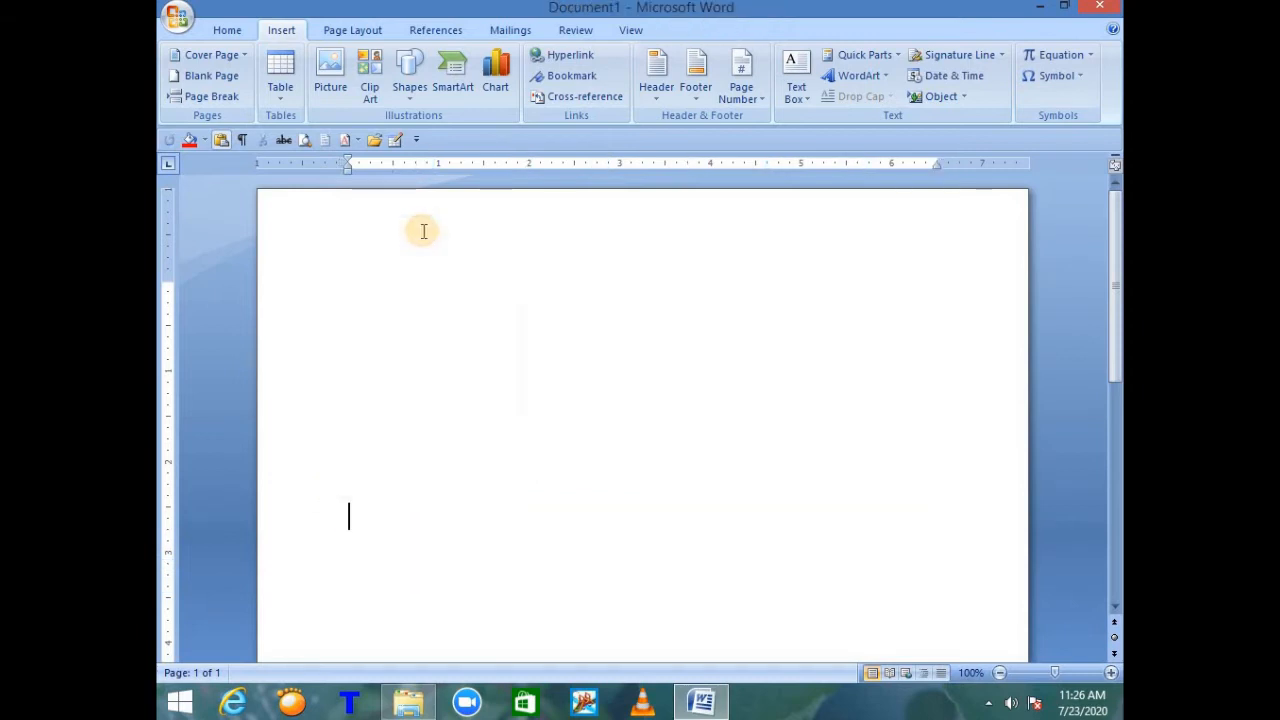
Step: Insert a table by specifying its size as 5 columns and 10 rows
{"action": "left_click", "coordinate": [282, 100]}
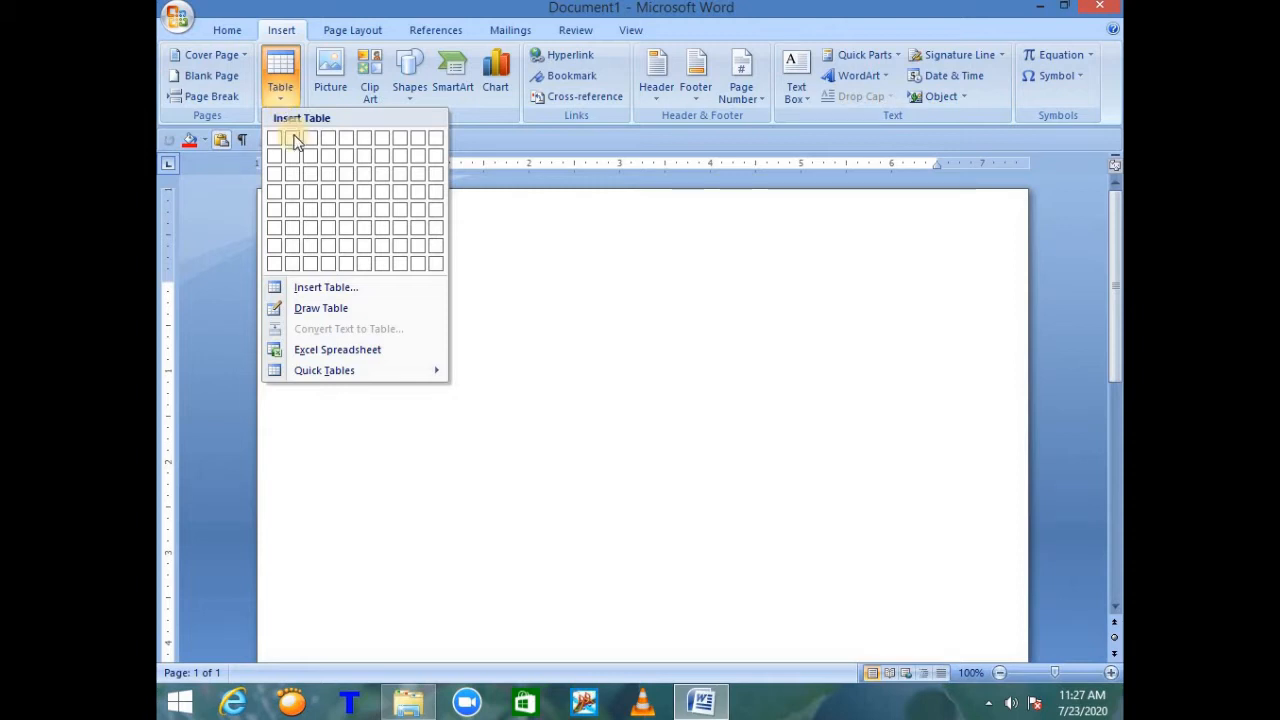
{"action": "left_click", "coordinate": [324, 288]}
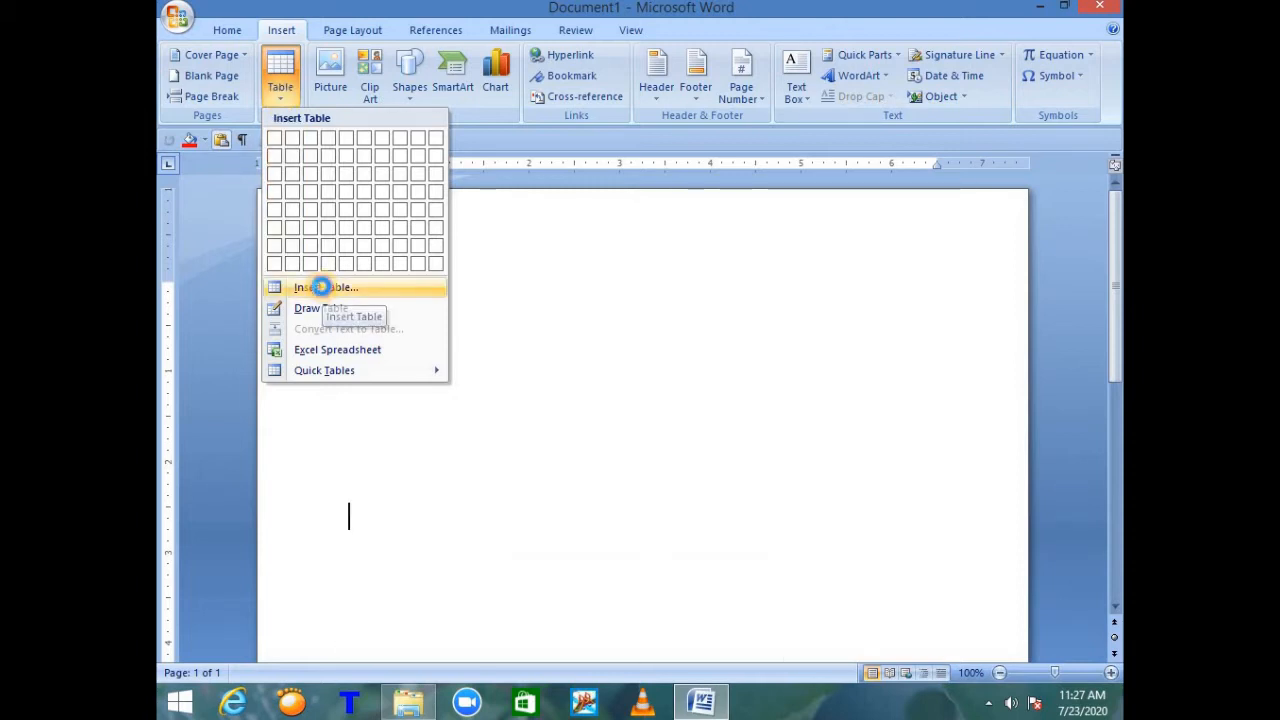
{"action": "left_click_drag", "start_coordinate": [792, 333], "coordinate": [769, 239]}
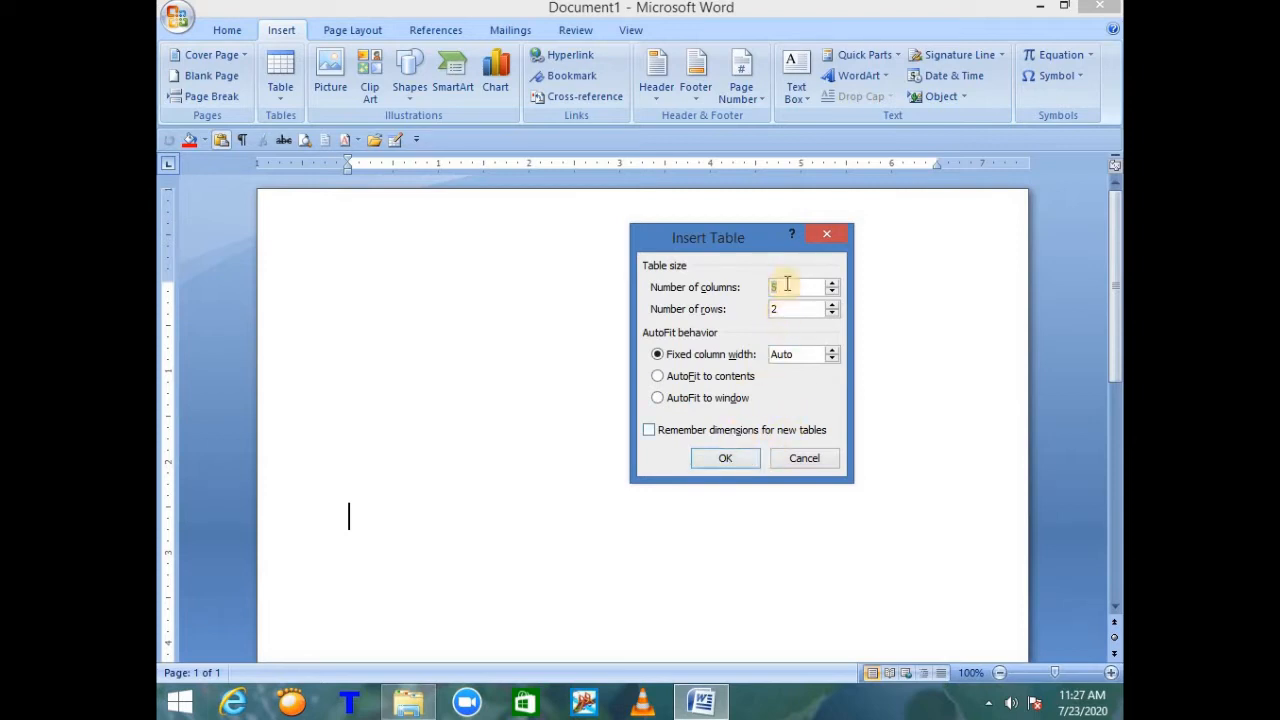
{"action": "left_click_drag", "start_coordinate": [783, 311], "coordinate": [762, 309]}
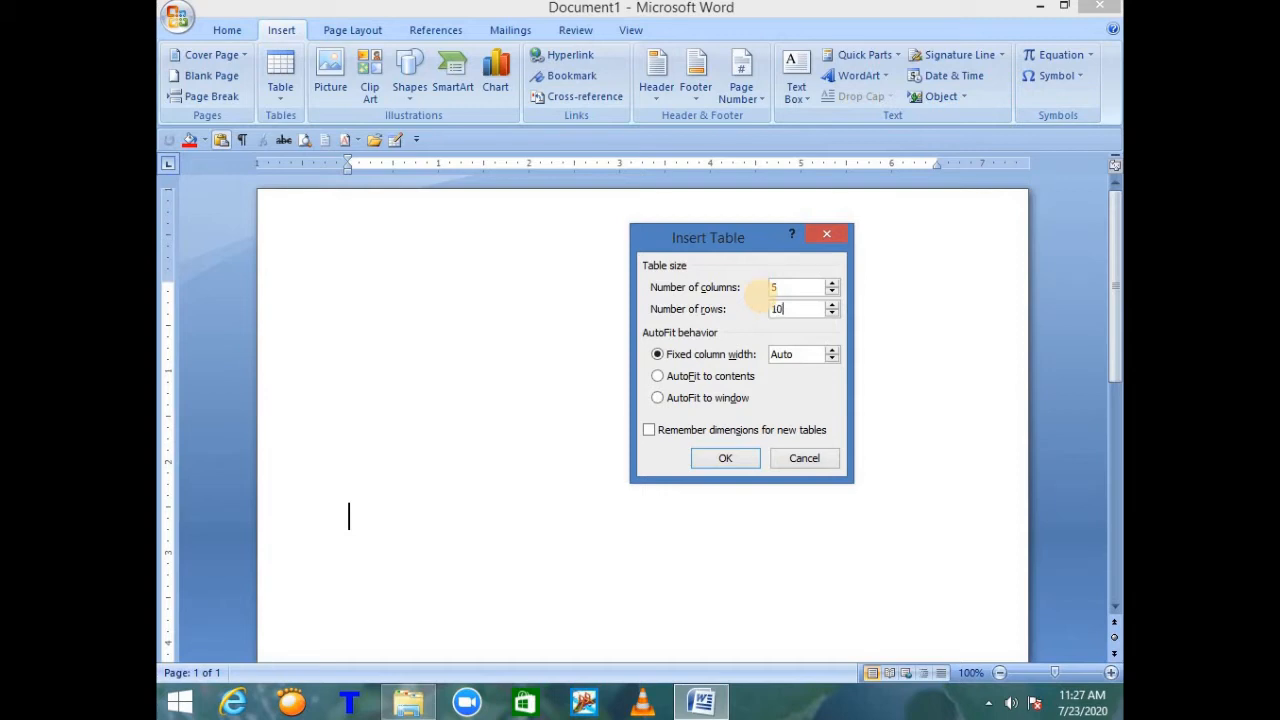
{"action": "left_click", "coordinate": [728, 459]}
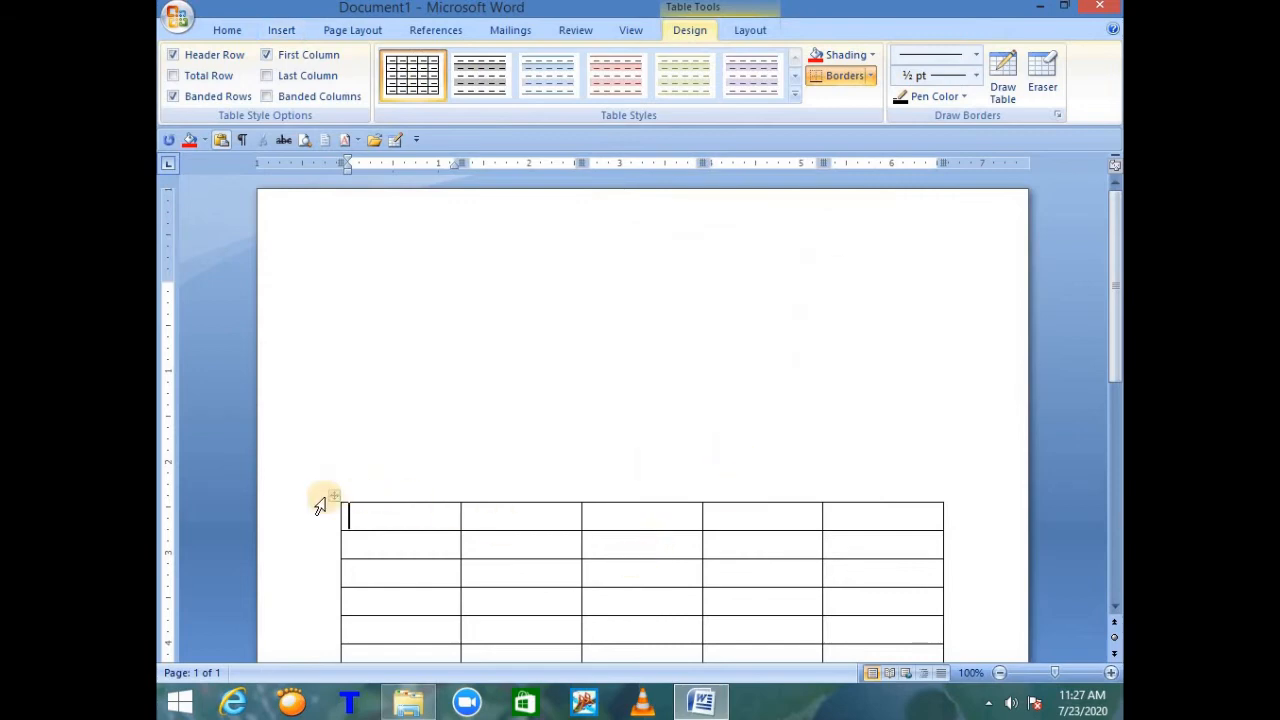
Step: Move the whole table up near the top margin and open its border options
{"action": "left_click_drag", "start_coordinate": [334, 498], "coordinate": [334, 296]}
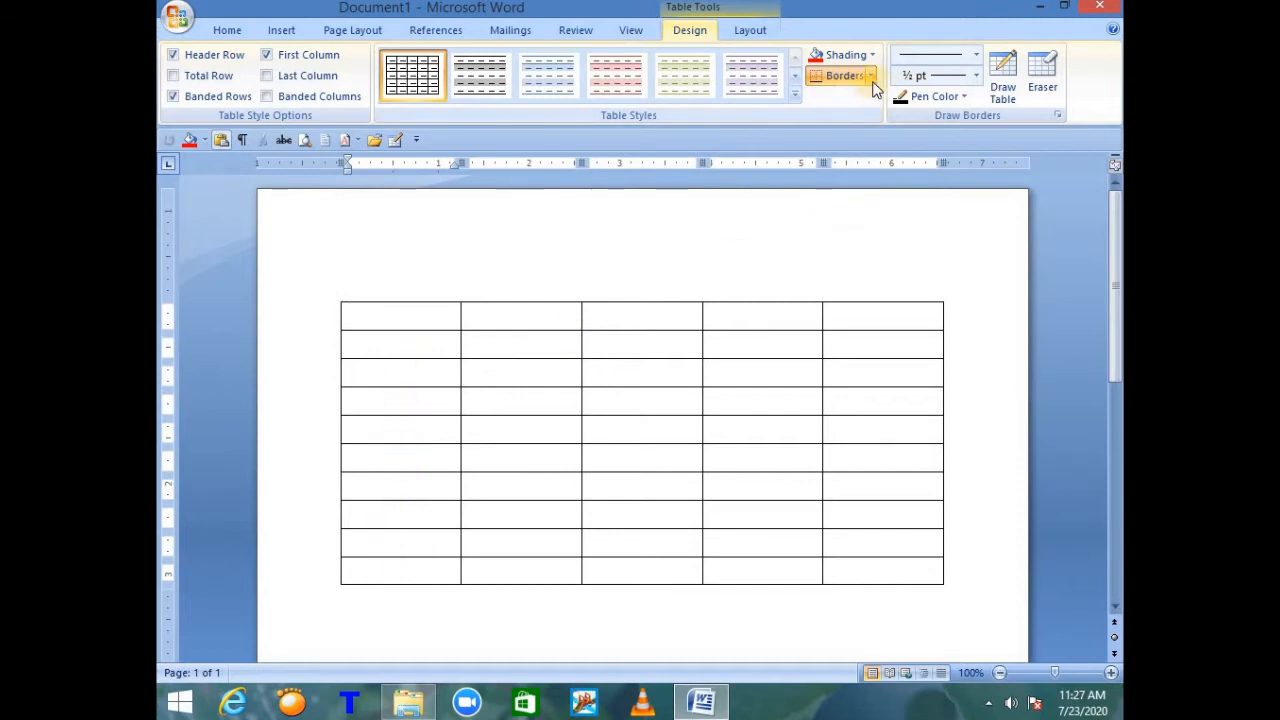
{"action": "left_click", "coordinate": [871, 76]}
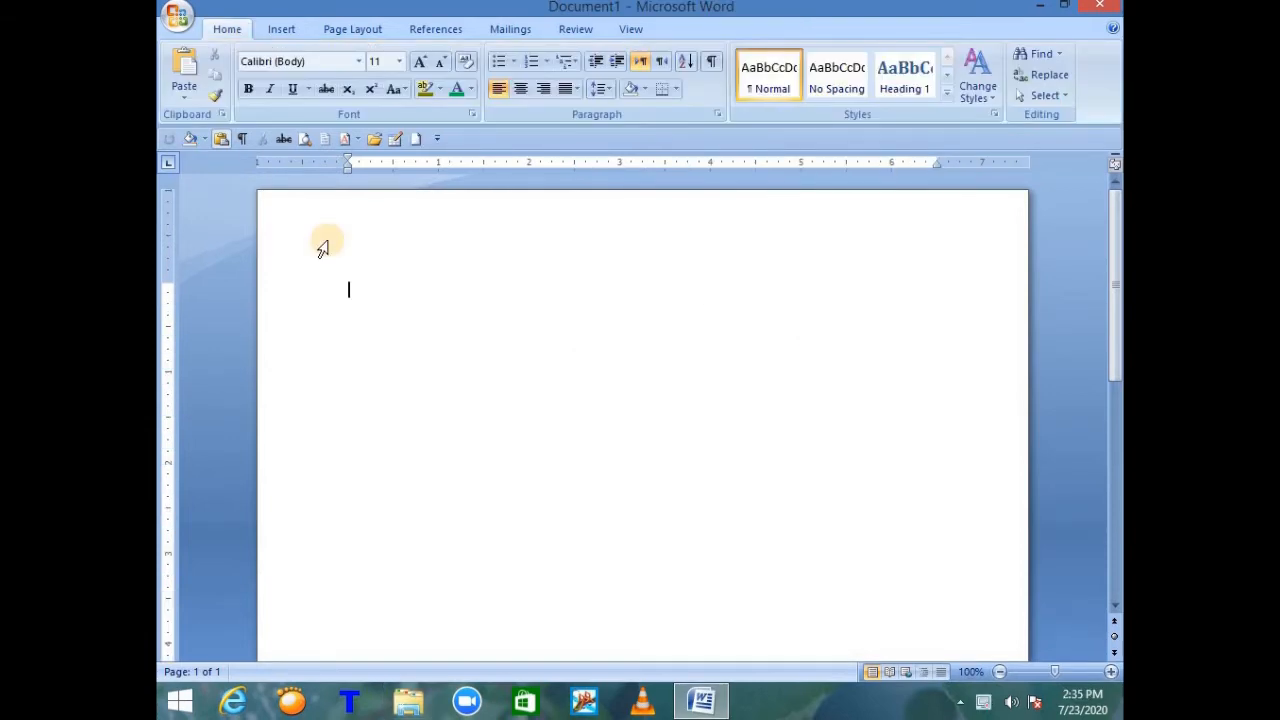
Step: Insert a table with 10 columns and 5 rows on the empty page
{"action": "left_click", "coordinate": [281, 29]}
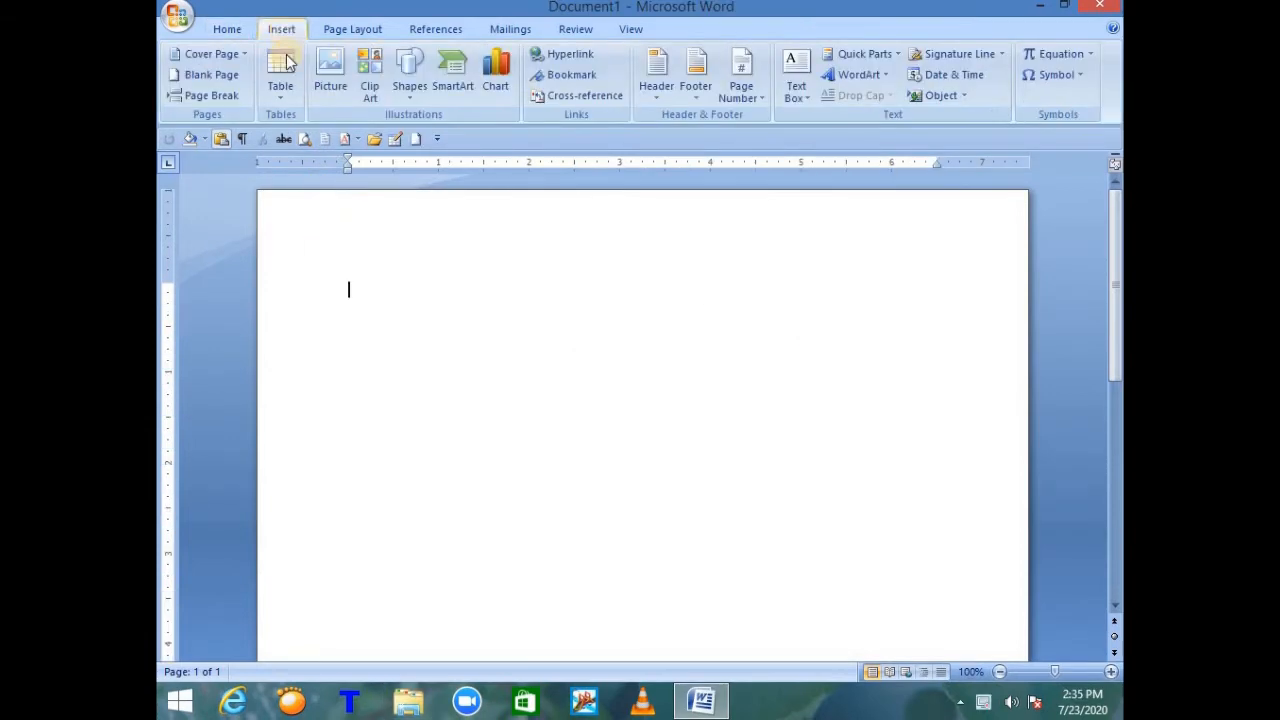
{"action": "left_click", "coordinate": [279, 95]}
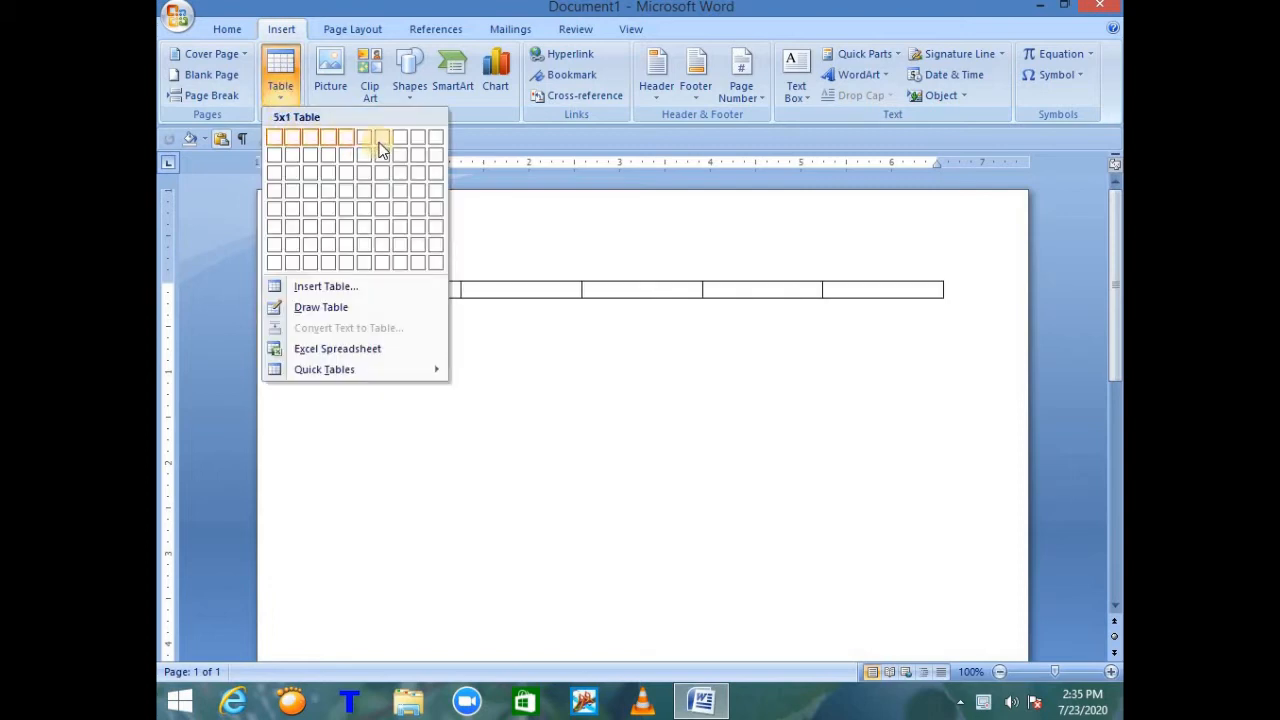
{"action": "left_click", "coordinate": [435, 220]}
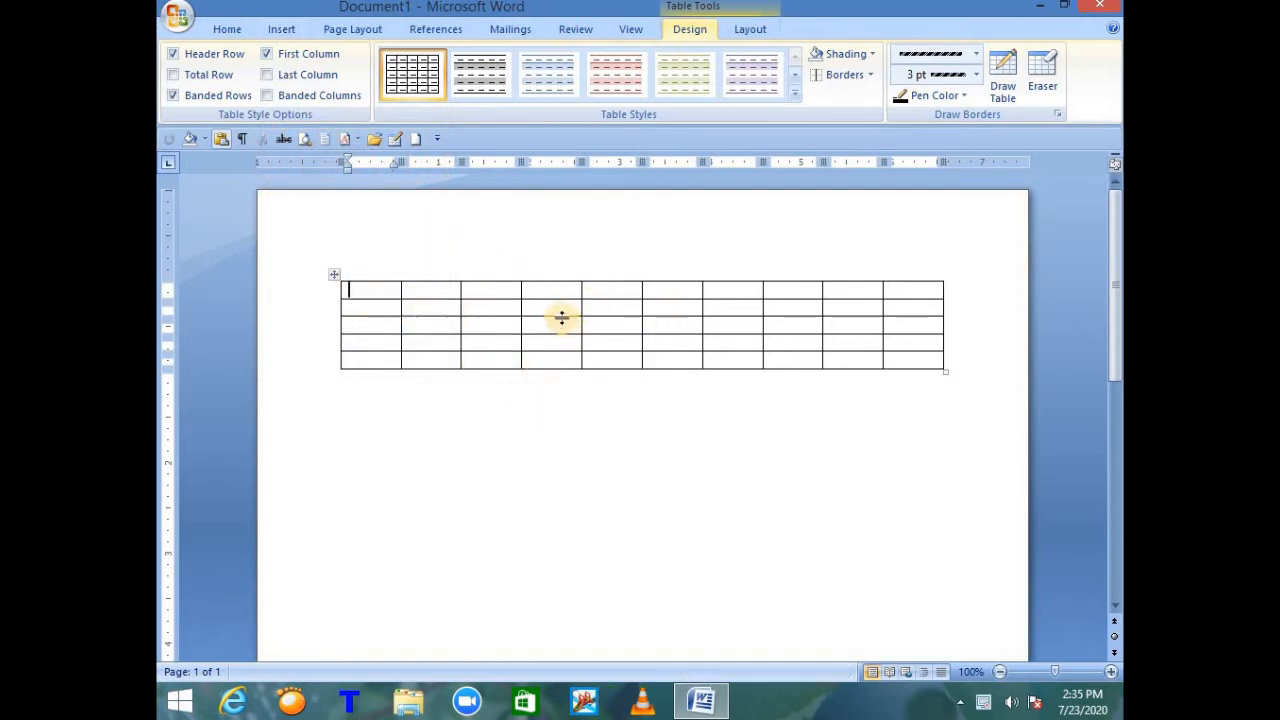
Step: Look through the border options available for the whole table without applying a new border
{"action": "left_click", "coordinate": [335, 277]}
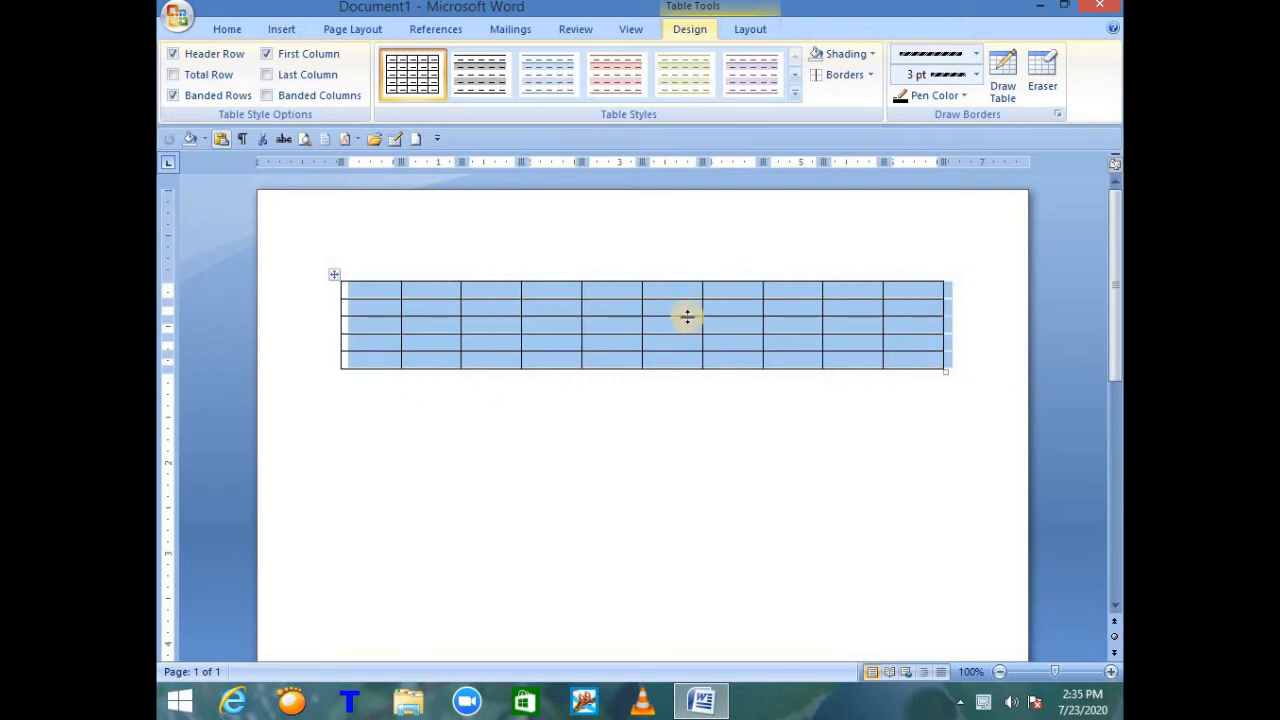
{"action": "left_click", "coordinate": [871, 75]}
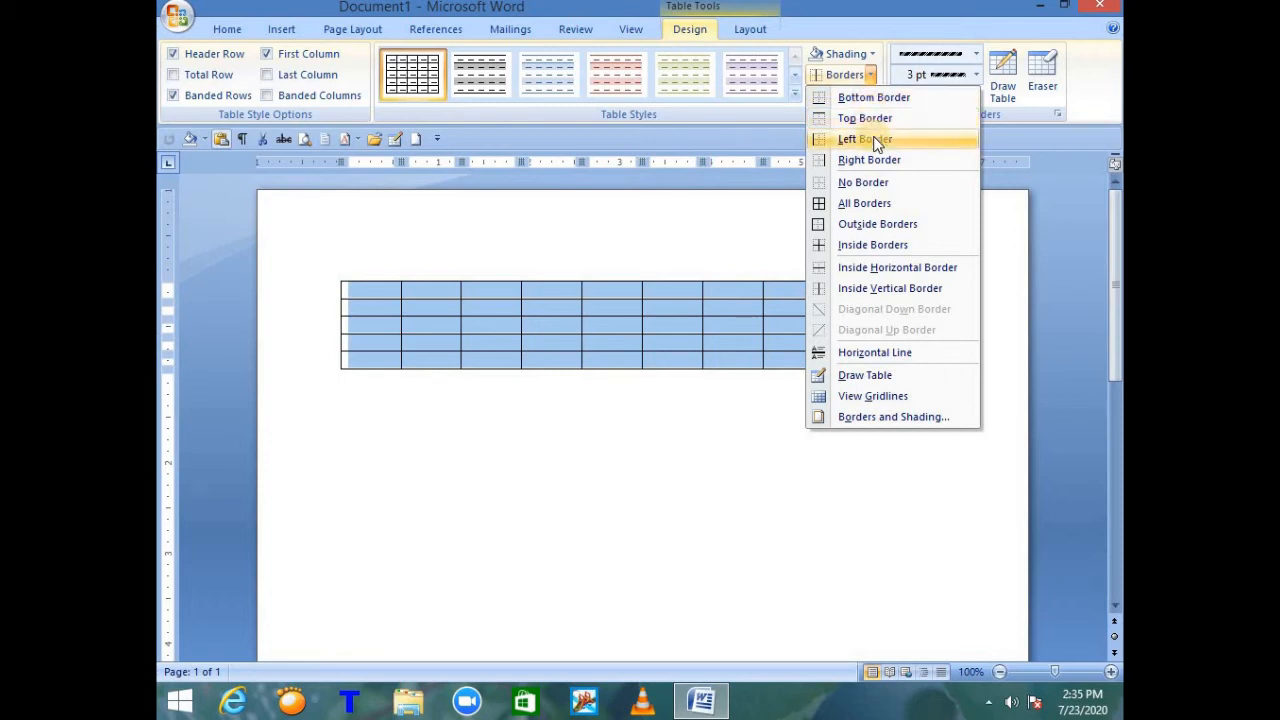
{"action": "left_click", "coordinate": [873, 244]}
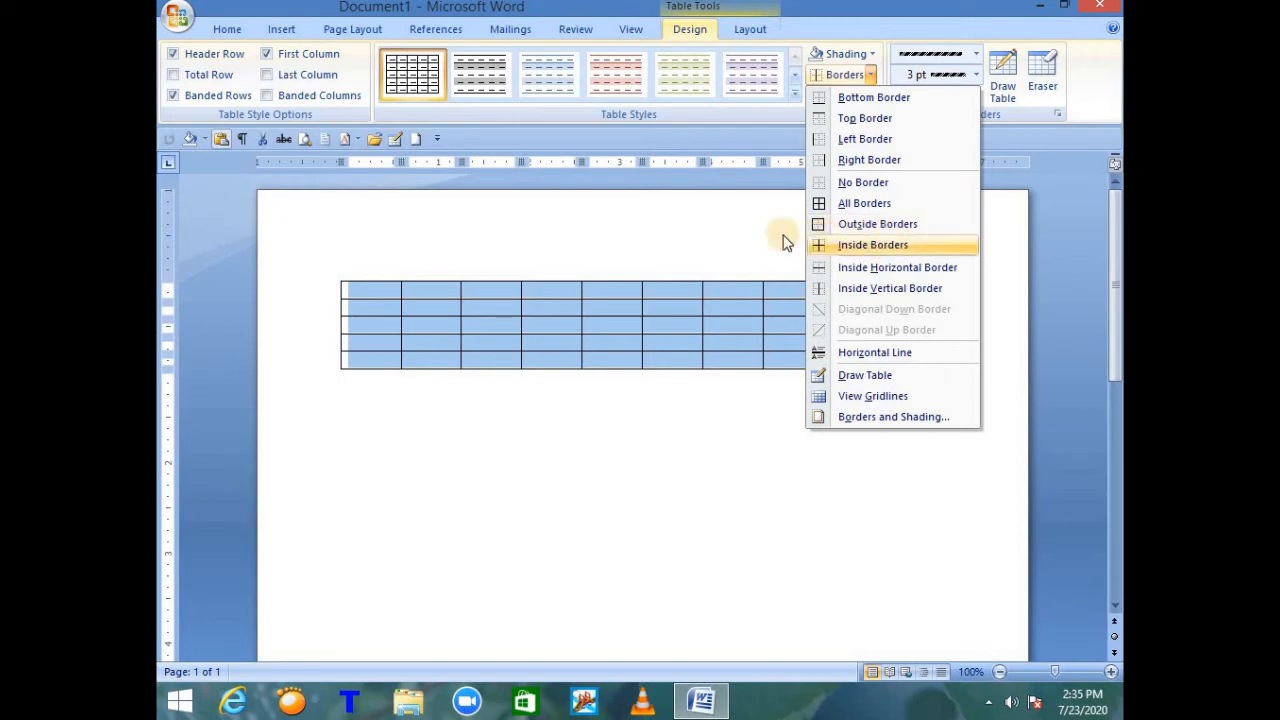
{"action": "left_click", "coordinate": [503, 225]}
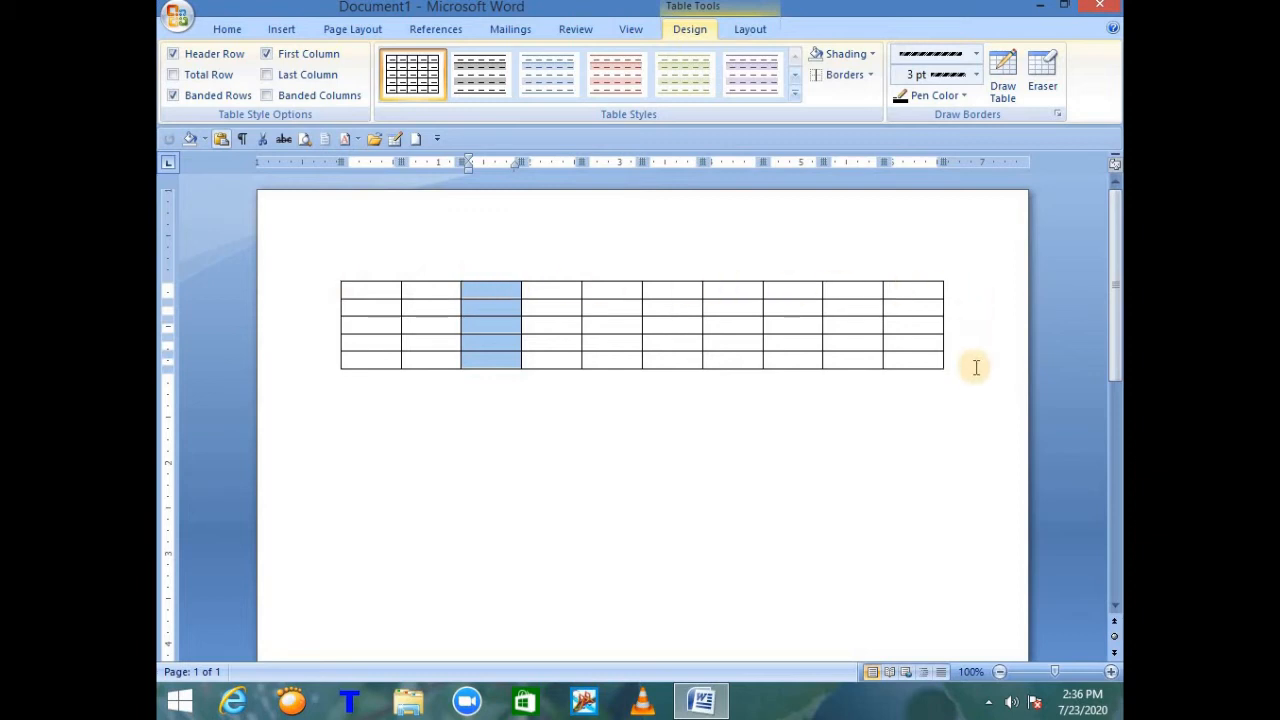
{"action": "left_click", "coordinate": [451, 253]}
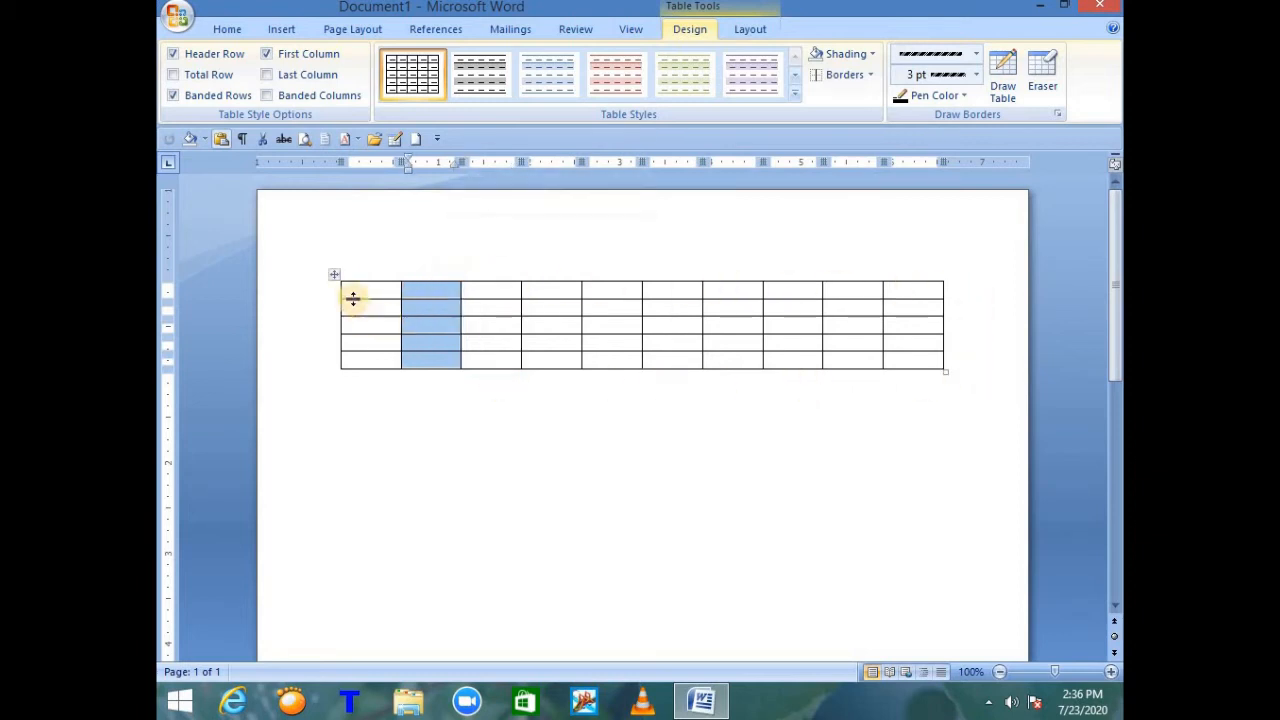
Step: Apply outside borders to the whole table using the second grey-shaded 3D line style after the diagonal-striped one, at 3 pt
{"action": "left_click", "coordinate": [333, 274]}
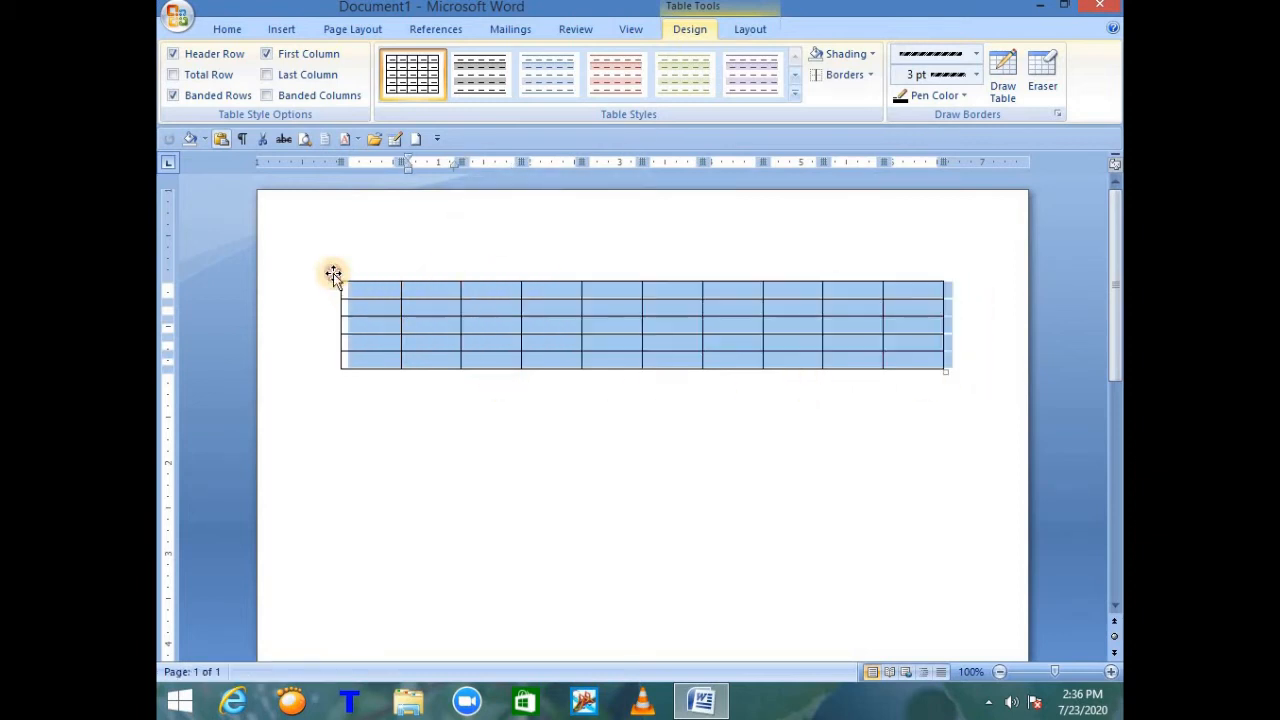
{"action": "left_click", "coordinate": [976, 56]}
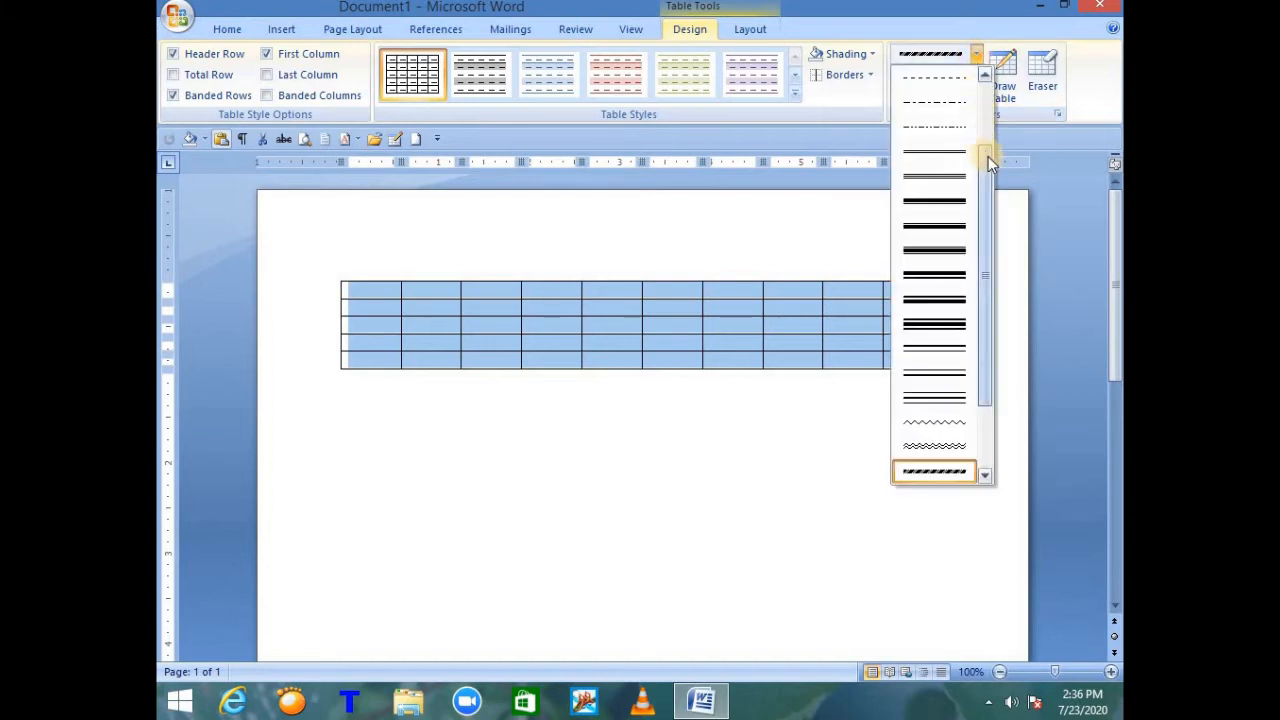
{"action": "left_click", "coordinate": [977, 52]}
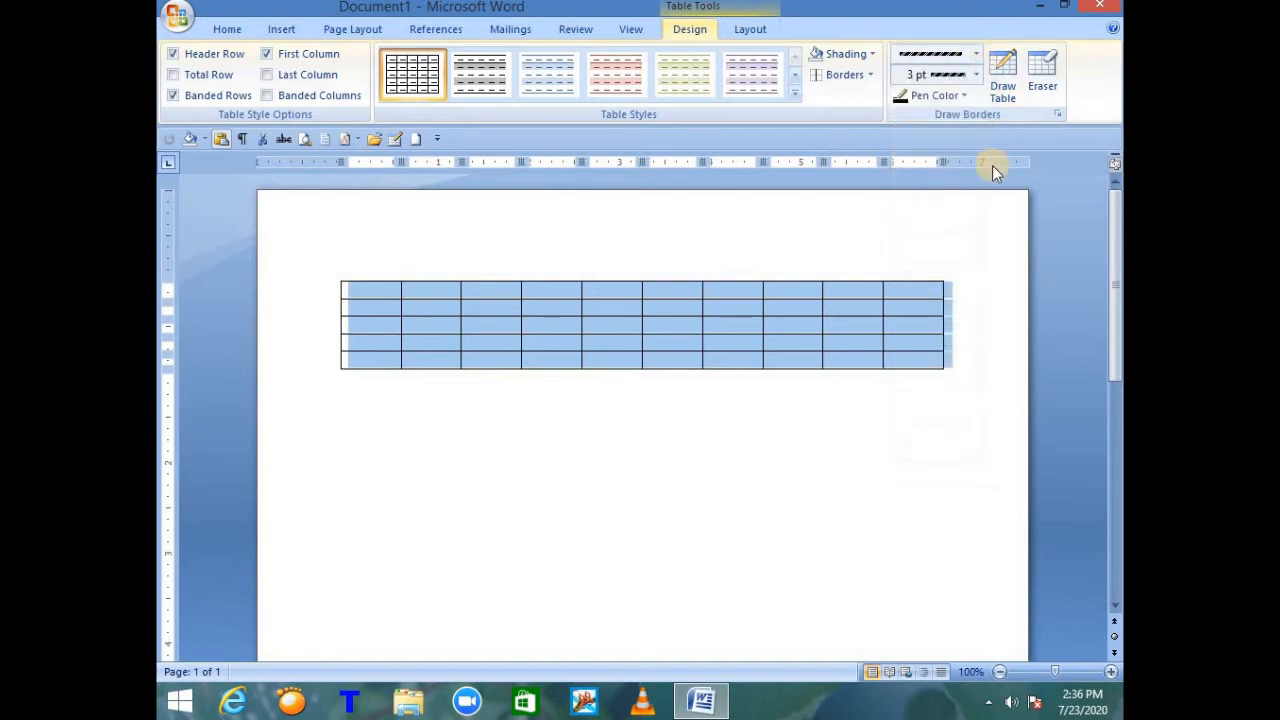
{"action": "left_click", "coordinate": [977, 57]}
{"action": "mouse_move", "coordinate": [986, 177]}
{"action": "left_mouse_down"}
{"action": "mouse_move", "coordinate": [987, 104]}
{"action": "mouse_move", "coordinate": [986, 263]}
{"action": "left_mouse_up"}
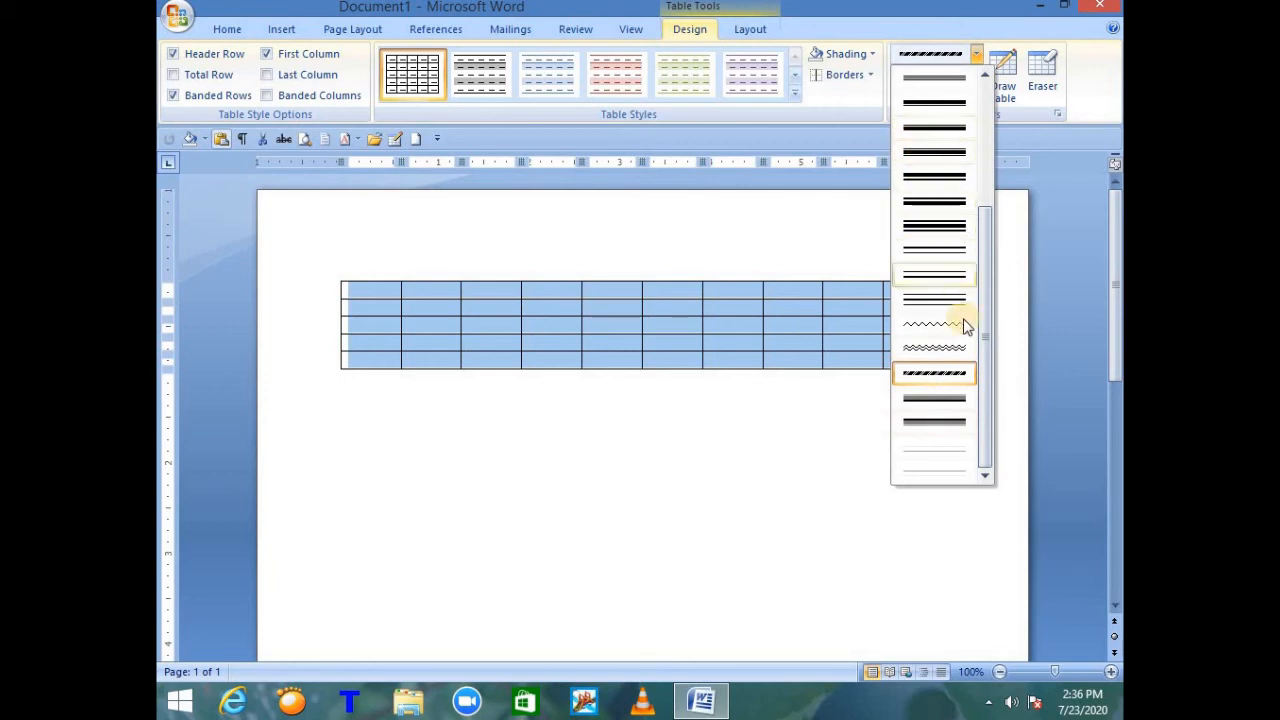
{"action": "left_click", "coordinate": [937, 419]}
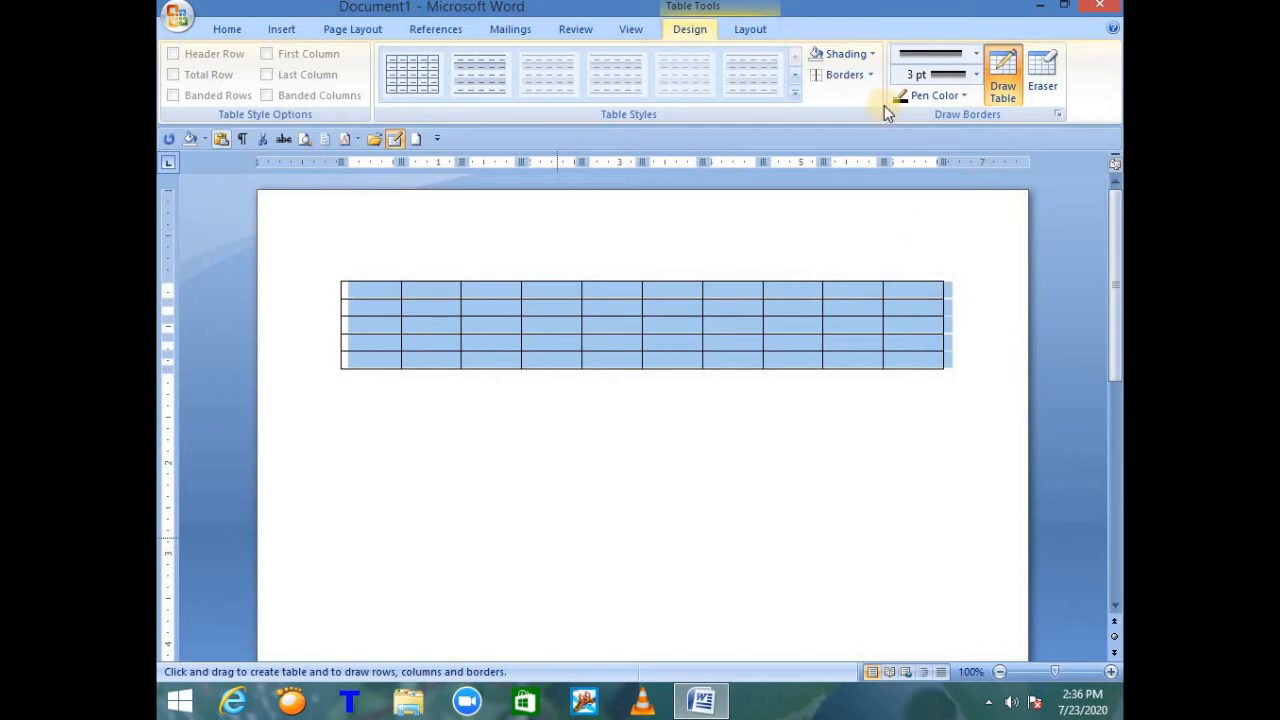
{"action": "left_click", "coordinate": [872, 76]}
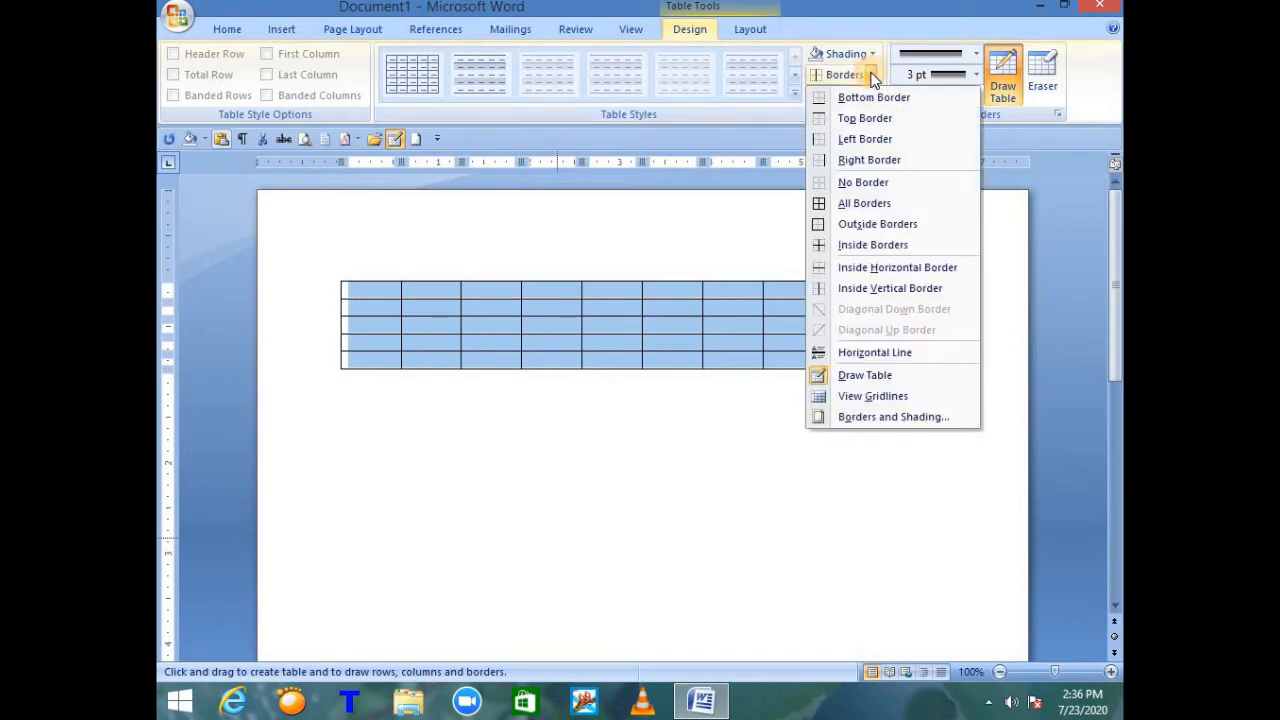
{"action": "left_click", "coordinate": [889, 228]}
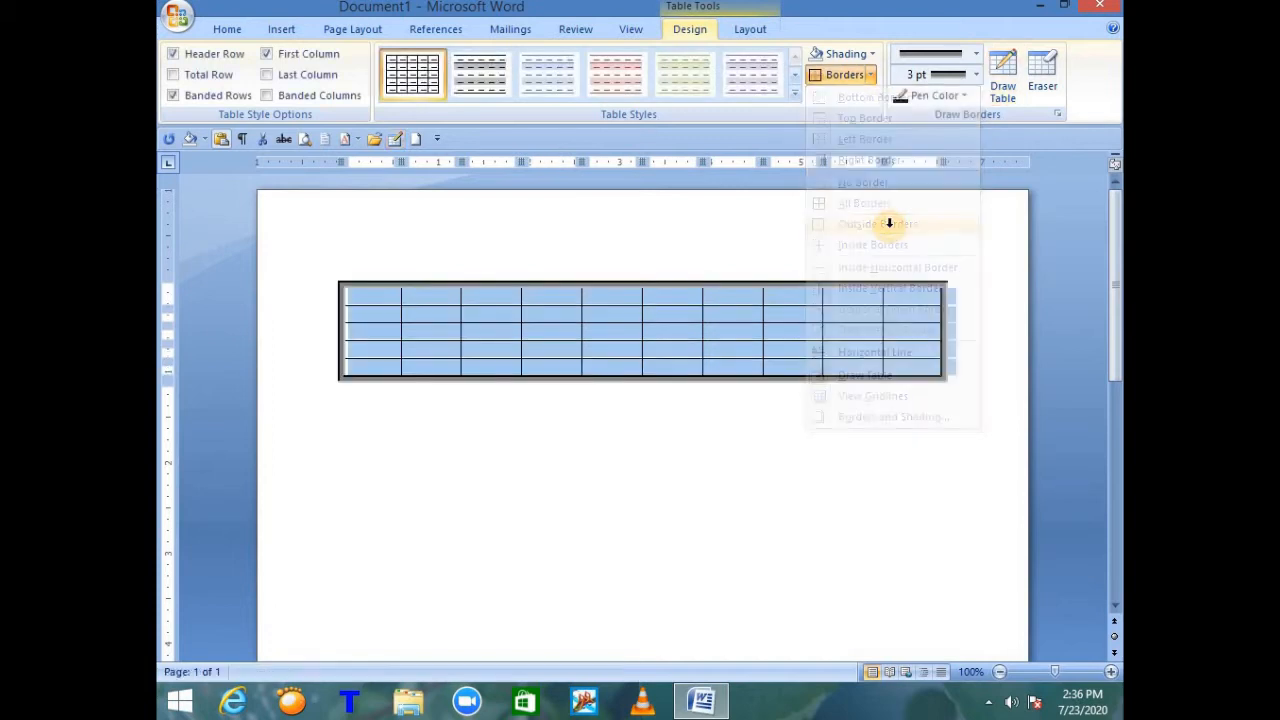
{"action": "left_click", "coordinate": [790, 224]}
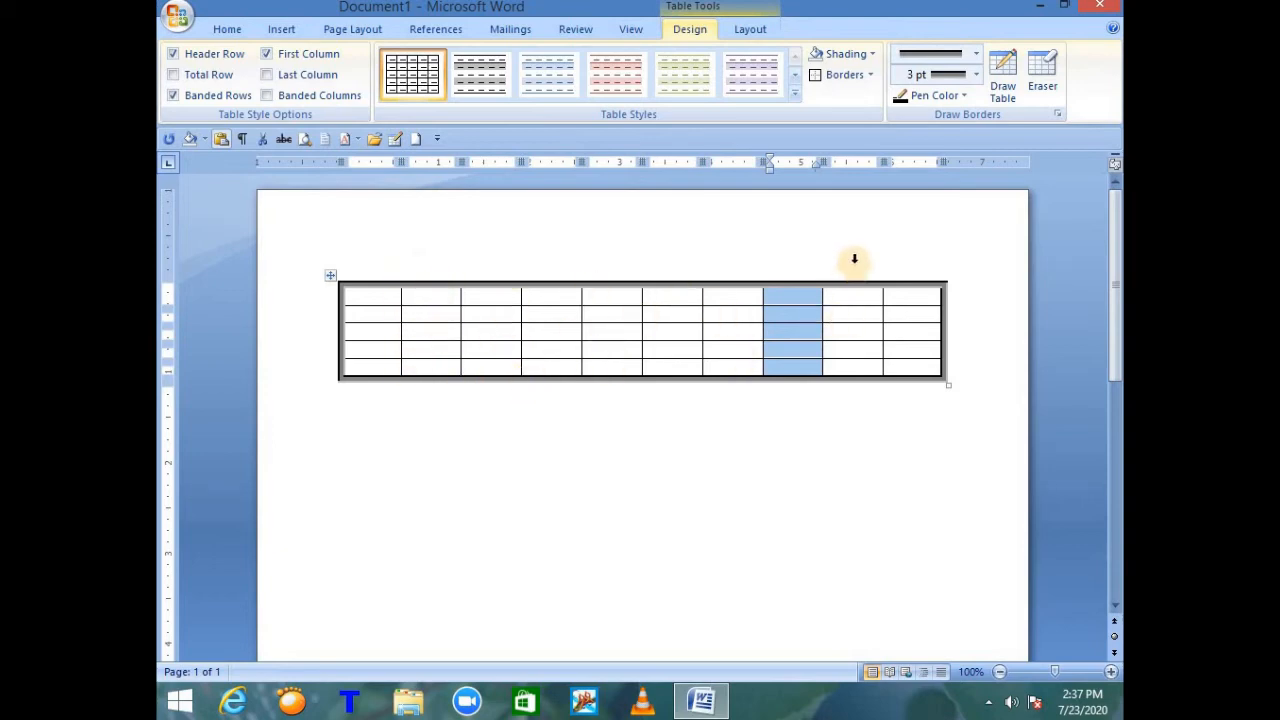
Step: Apply the 3 pt diagonal-striped line style to the inside vertical borders of the whole table
{"action": "left_click", "coordinate": [330, 278]}
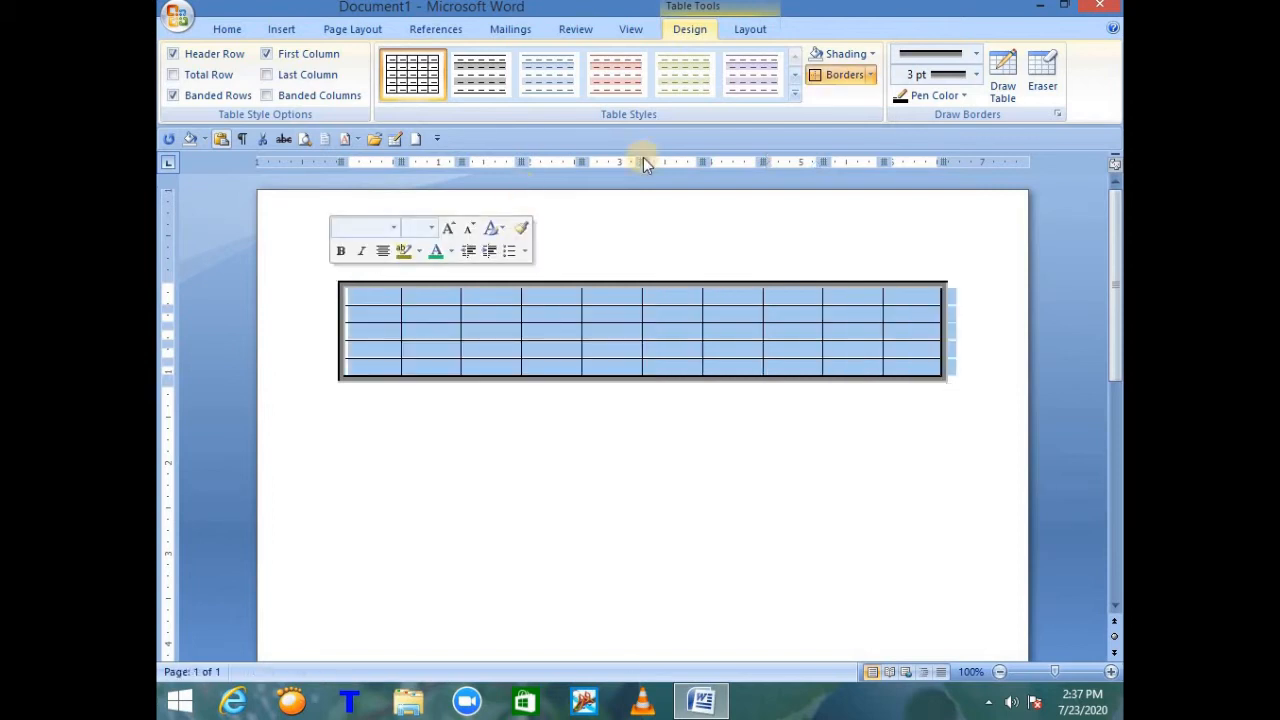
{"action": "left_click", "coordinate": [975, 53]}
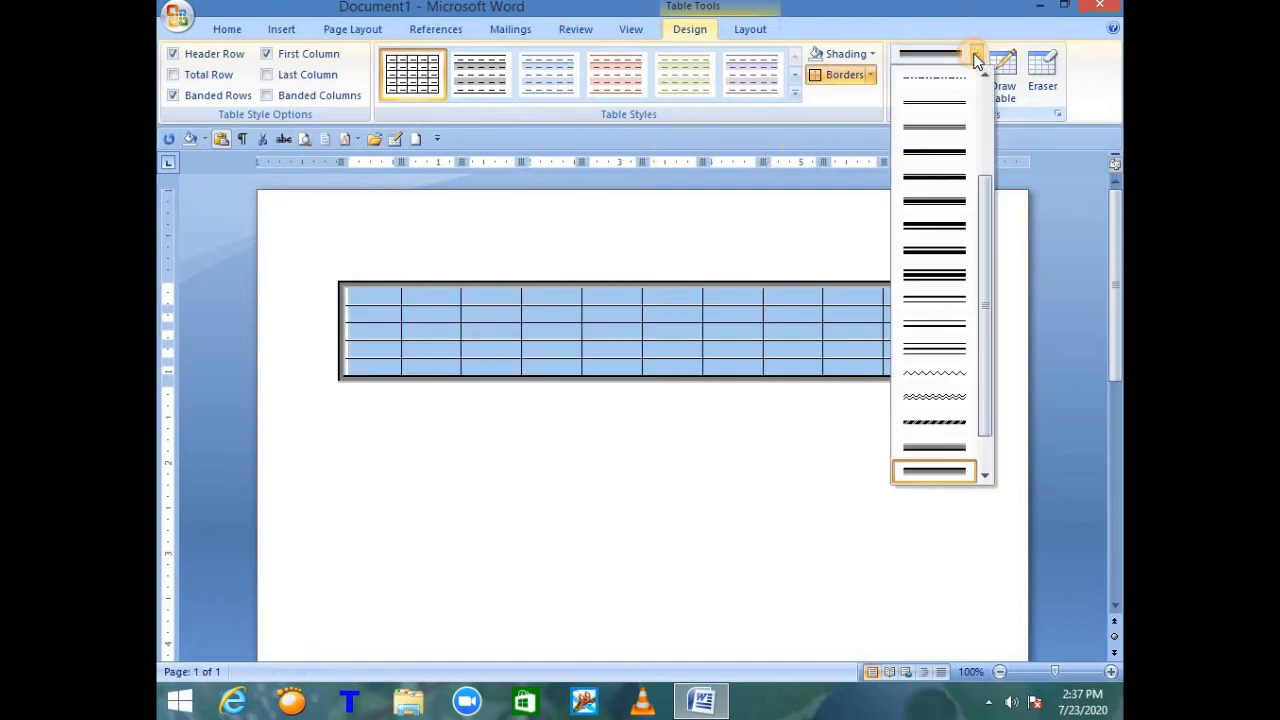
{"action": "left_click_drag", "start_coordinate": [984, 218], "coordinate": [985, 253]}
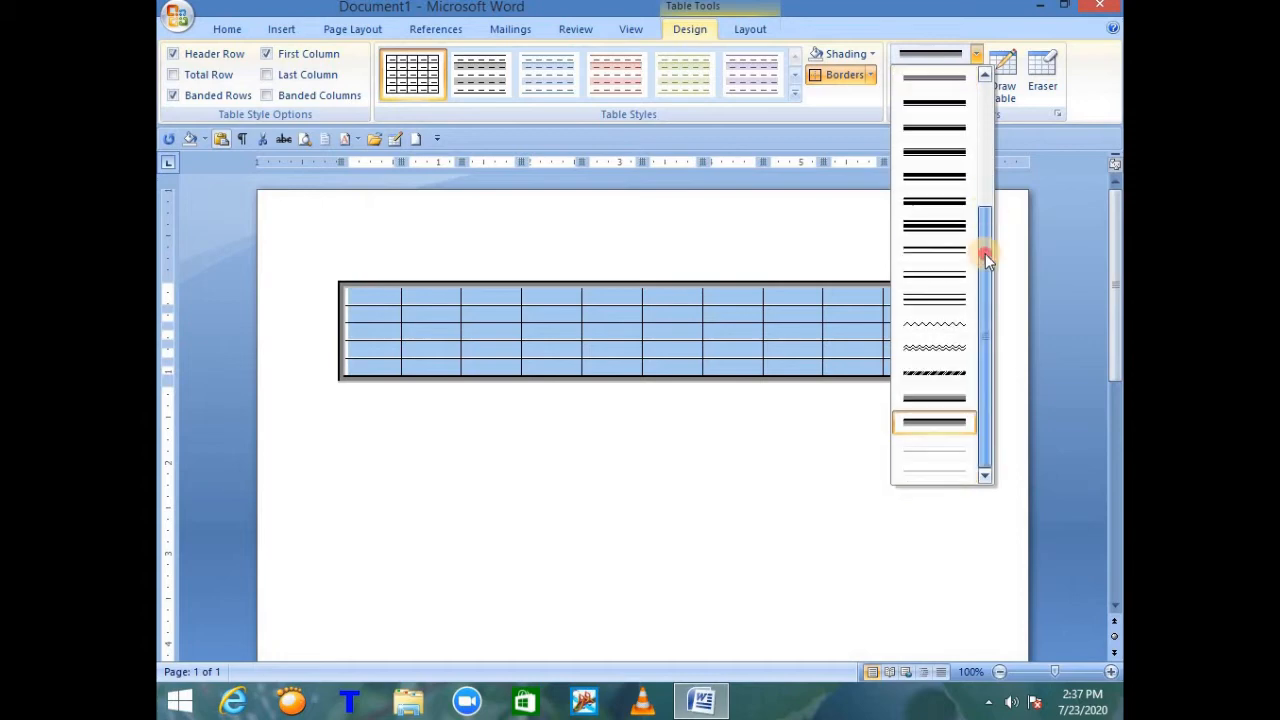
{"action": "left_click", "coordinate": [929, 374]}
{"action": "left_click", "coordinate": [871, 75]}
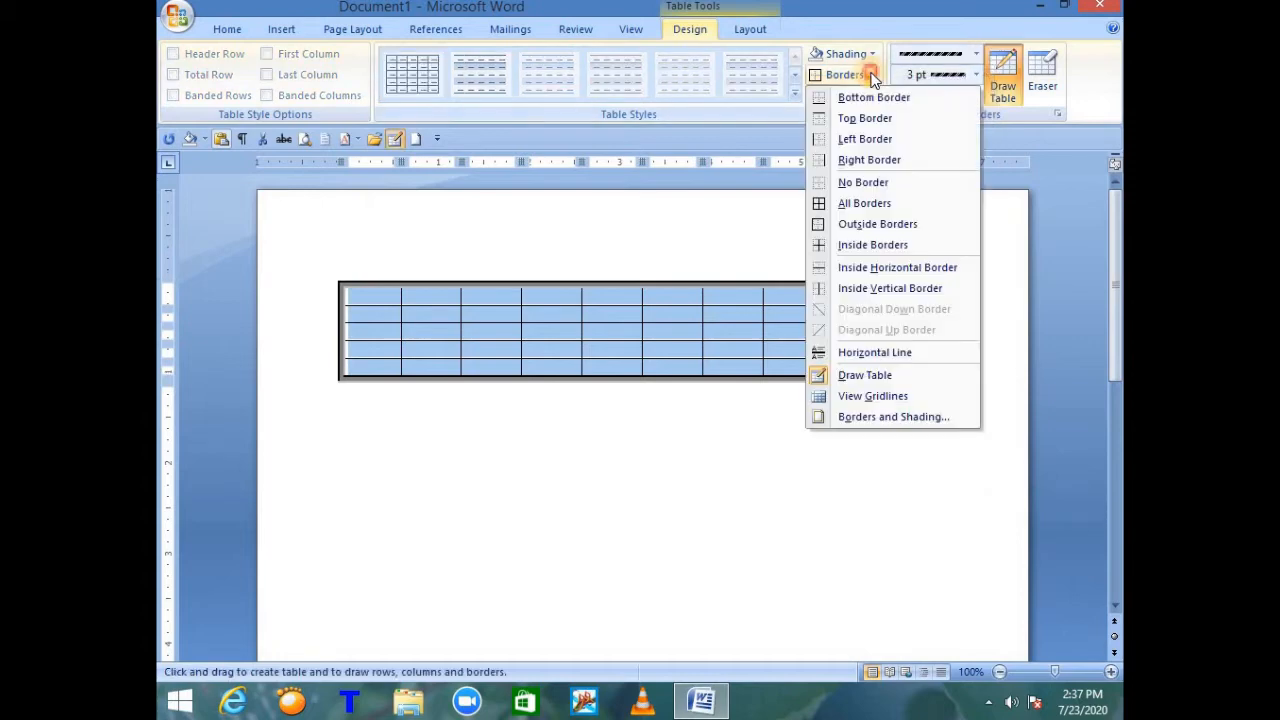
{"action": "left_click", "coordinate": [906, 290]}
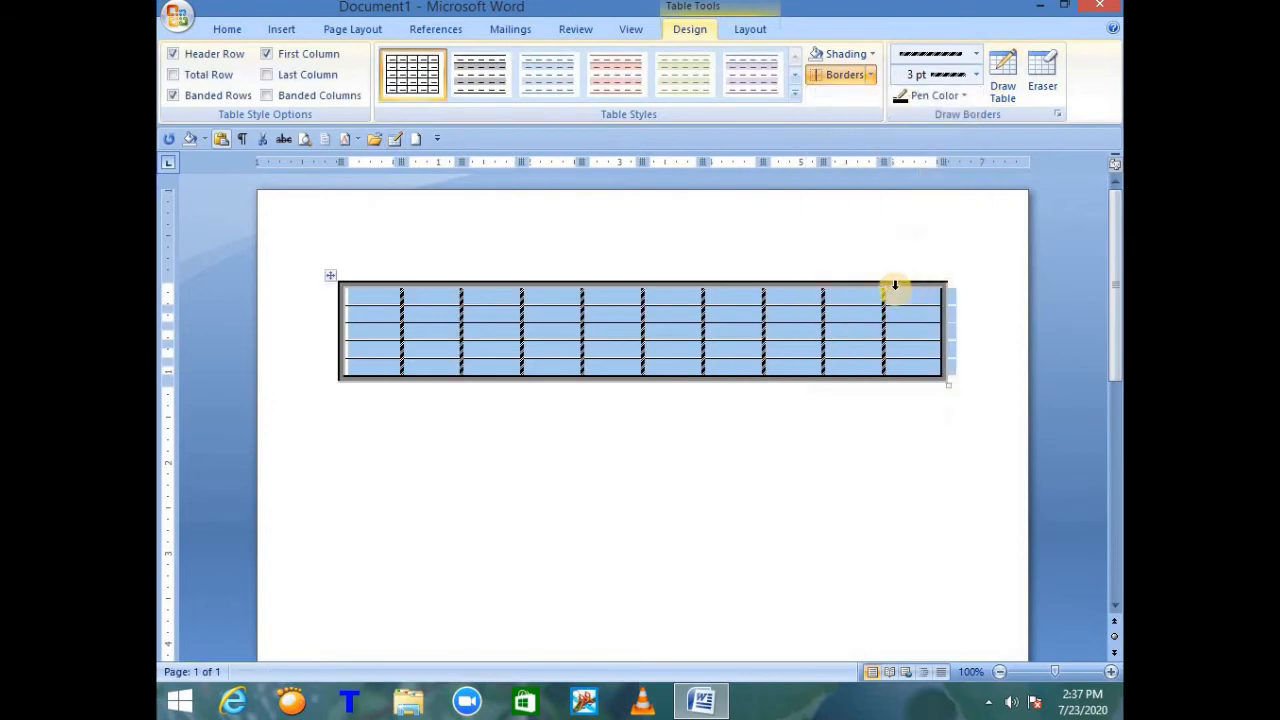
{"action": "left_click", "coordinate": [735, 281]}
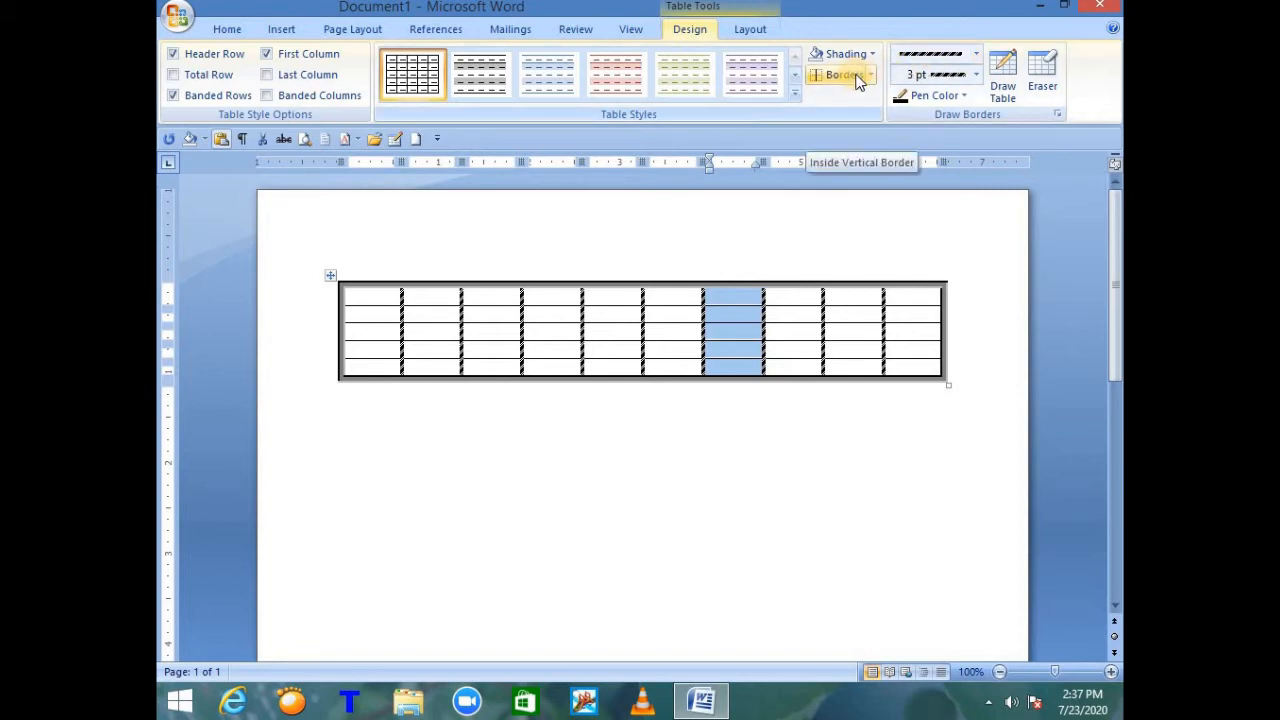
Step: Select the whole bordered table and cut it from the page
{"action": "left_click", "coordinate": [330, 280]}
{"action": "right_click", "coordinate": [330, 278]}
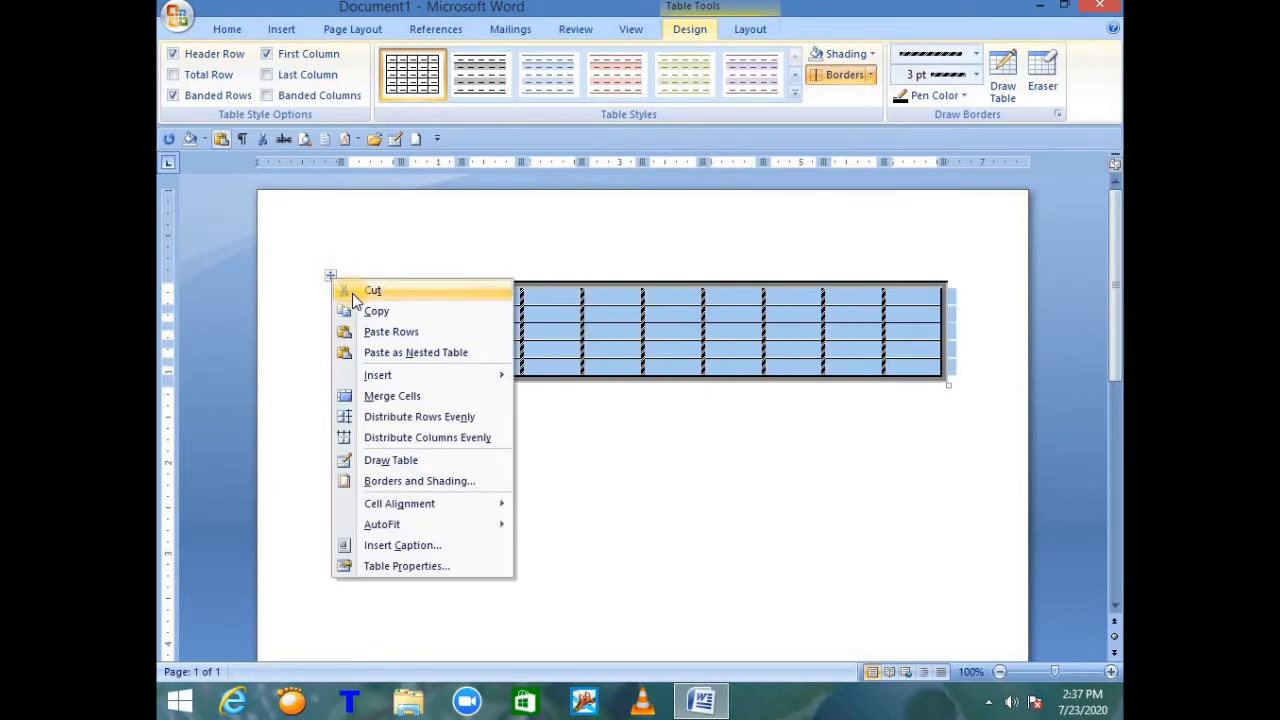
{"action": "left_click", "coordinate": [356, 292]}
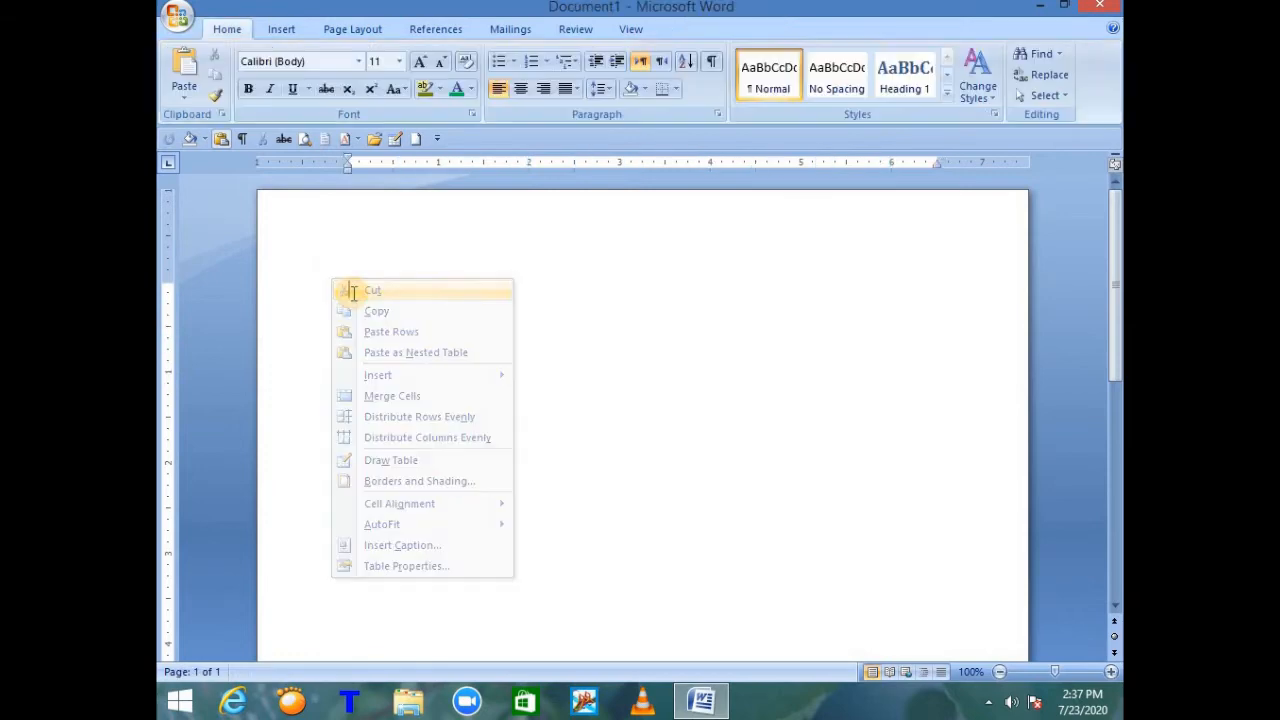
Step: Insert a fresh table with 10 columns and 5 rows in place of the removed one
{"action": "left_click", "coordinate": [281, 30]}
{"action": "left_click", "coordinate": [280, 85]}
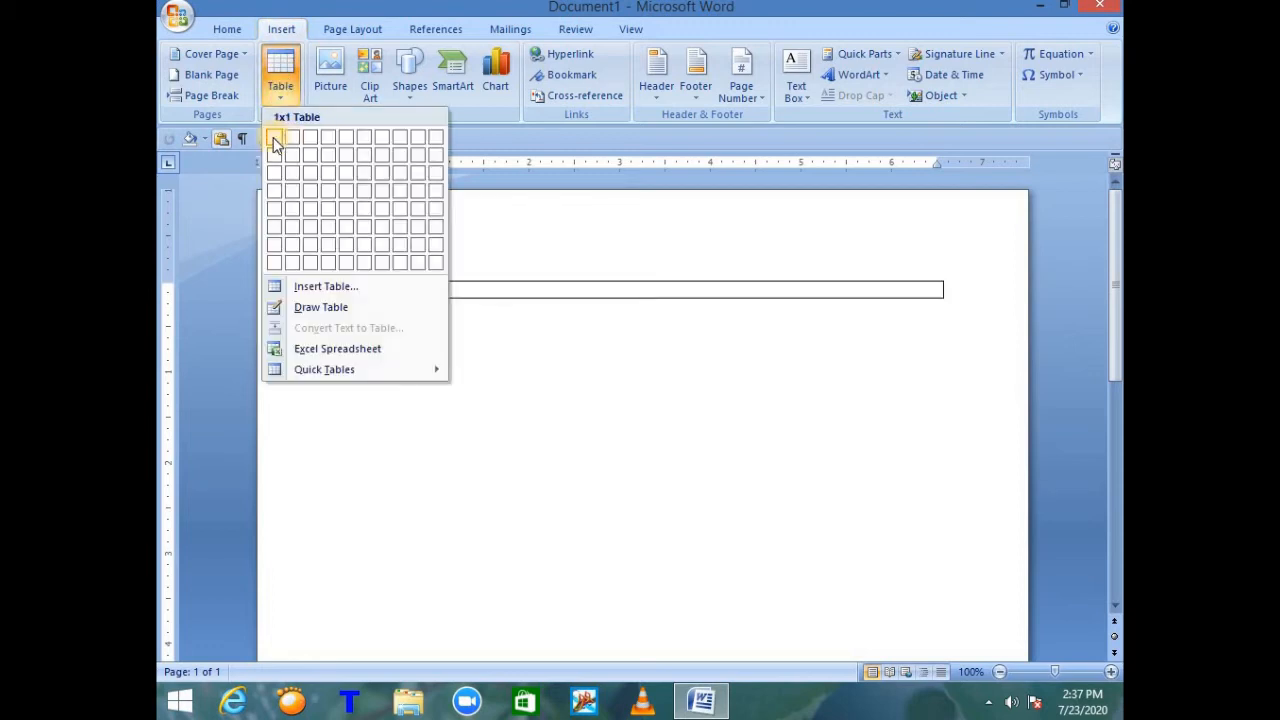
{"action": "left_click", "coordinate": [434, 207]}
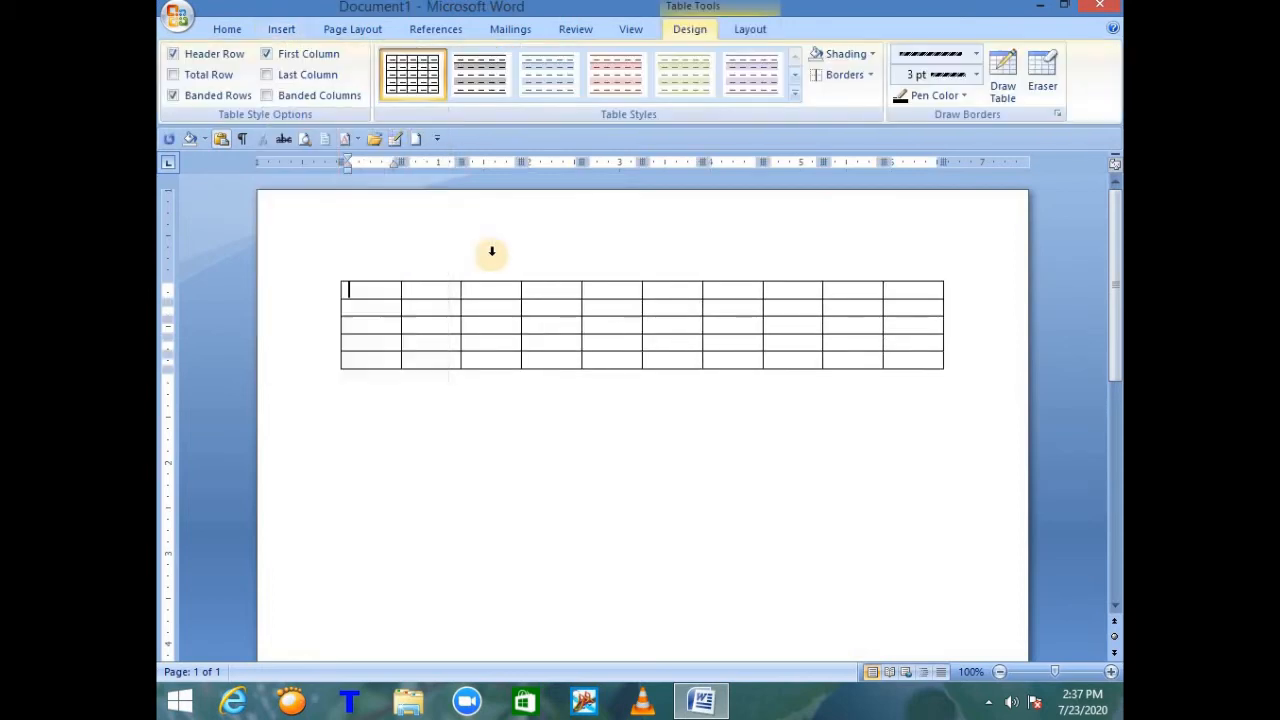
{"action": "left_click_drag", "start_coordinate": [380, 289], "coordinate": [449, 289]}
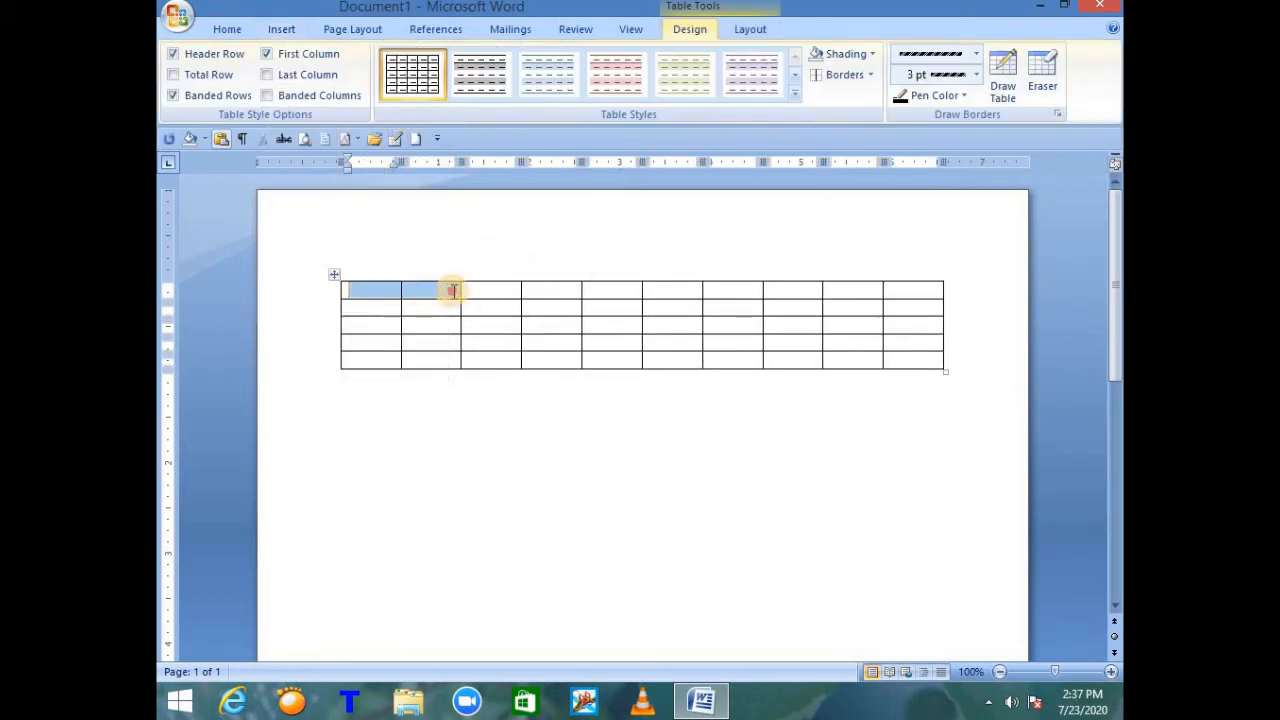
{"action": "left_click", "coordinate": [336, 277]}
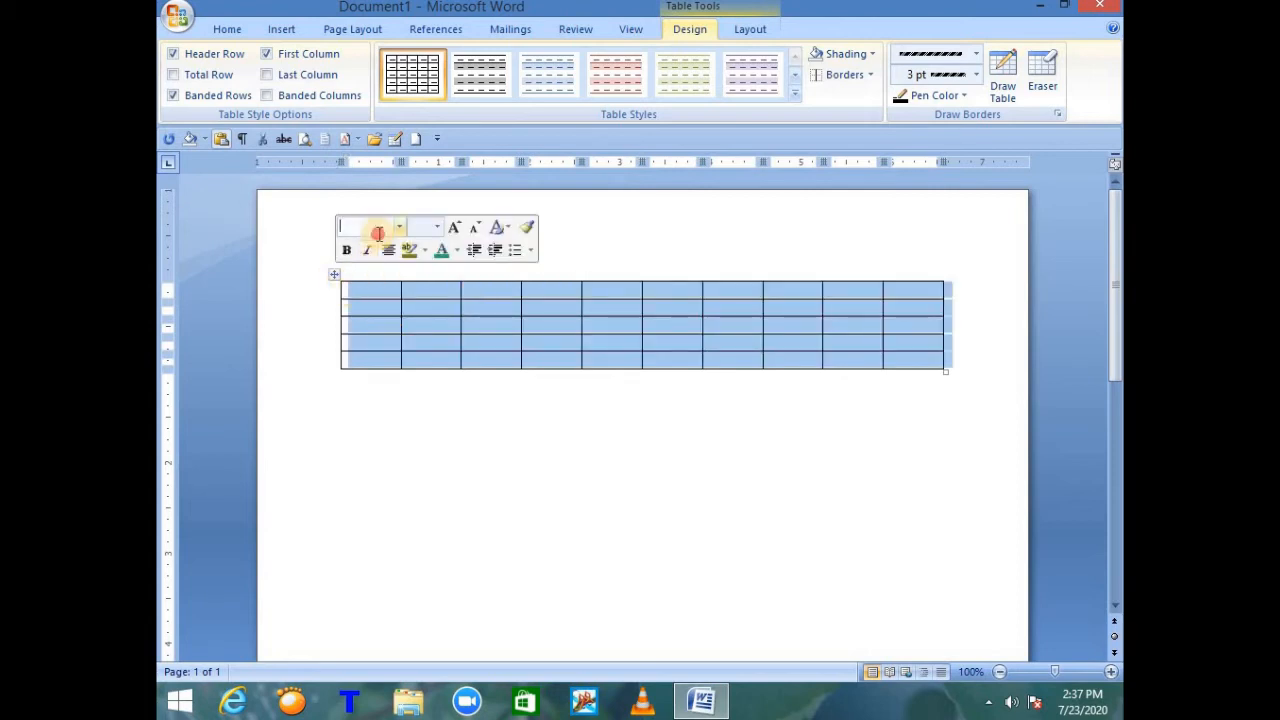
{"action": "left_click", "coordinate": [311, 343]}
{"action": "left_click", "coordinate": [471, 390]}
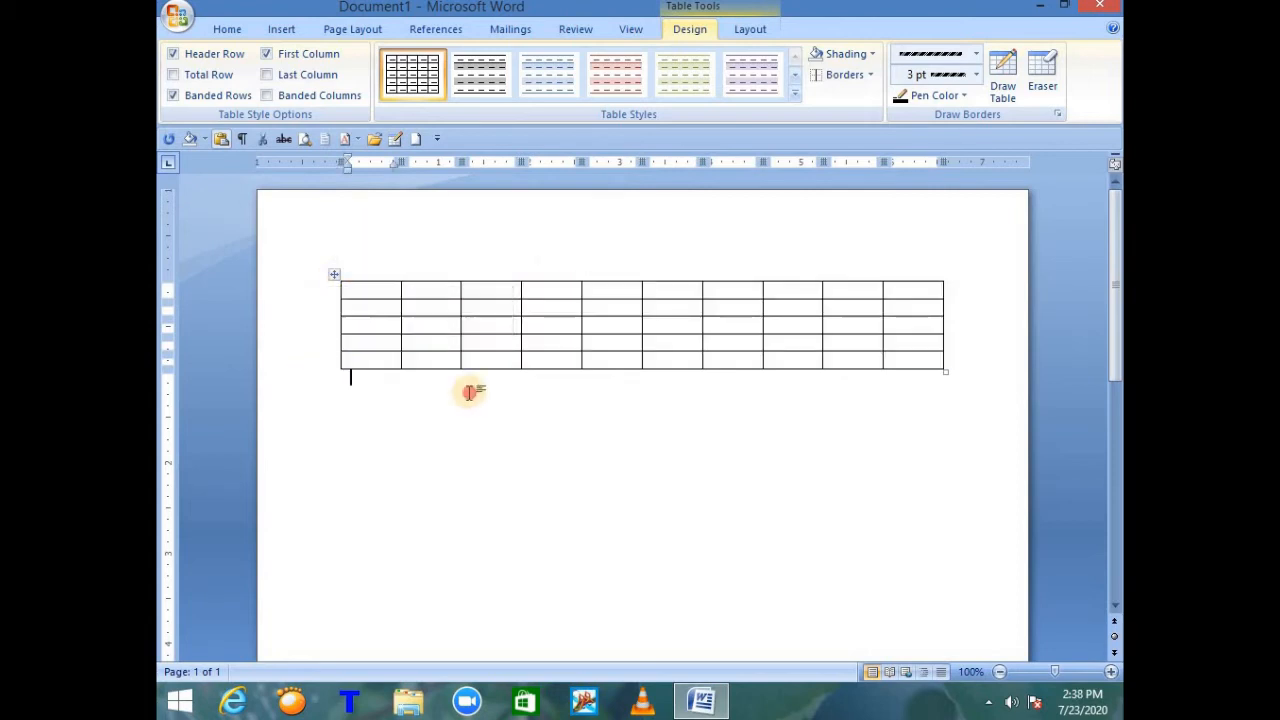
Step: Remove the top border of the table's first row by applying the No Border line style to it
{"action": "left_click_drag", "start_coordinate": [374, 289], "coordinate": [922, 293]}
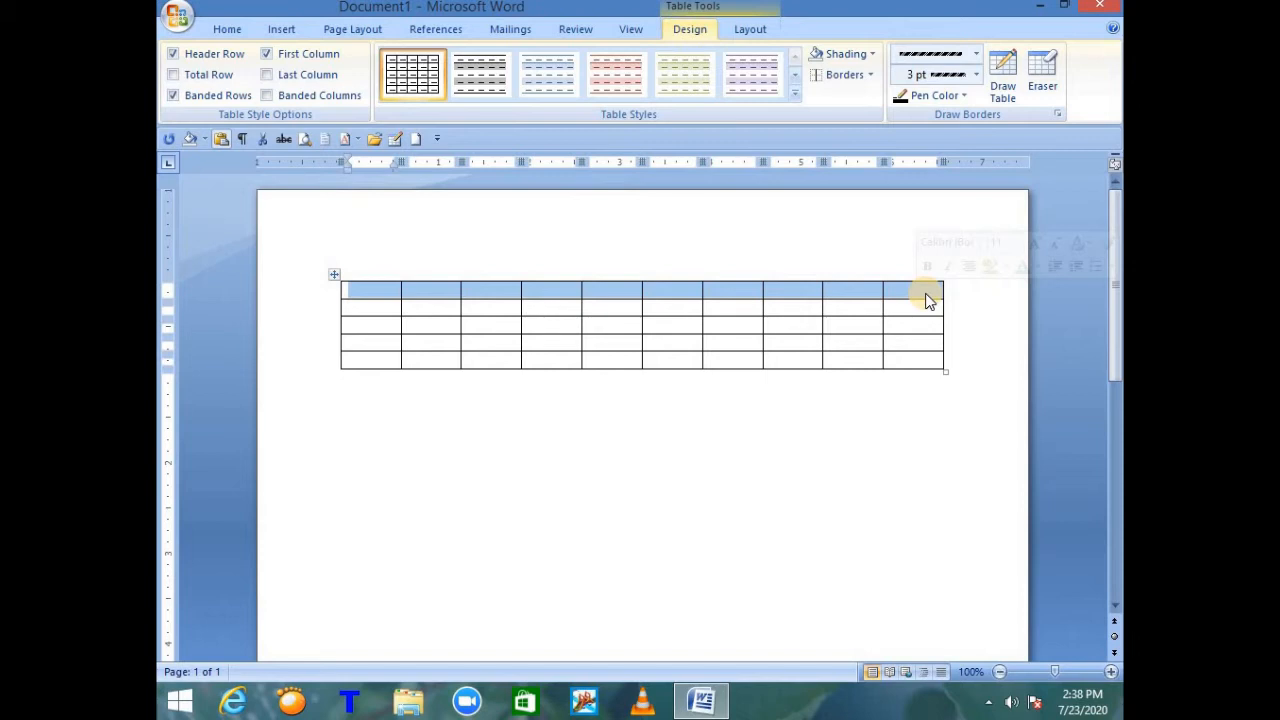
{"action": "left_click", "coordinate": [976, 54]}
{"action": "left_click_drag", "start_coordinate": [983, 200], "coordinate": [990, 86]}
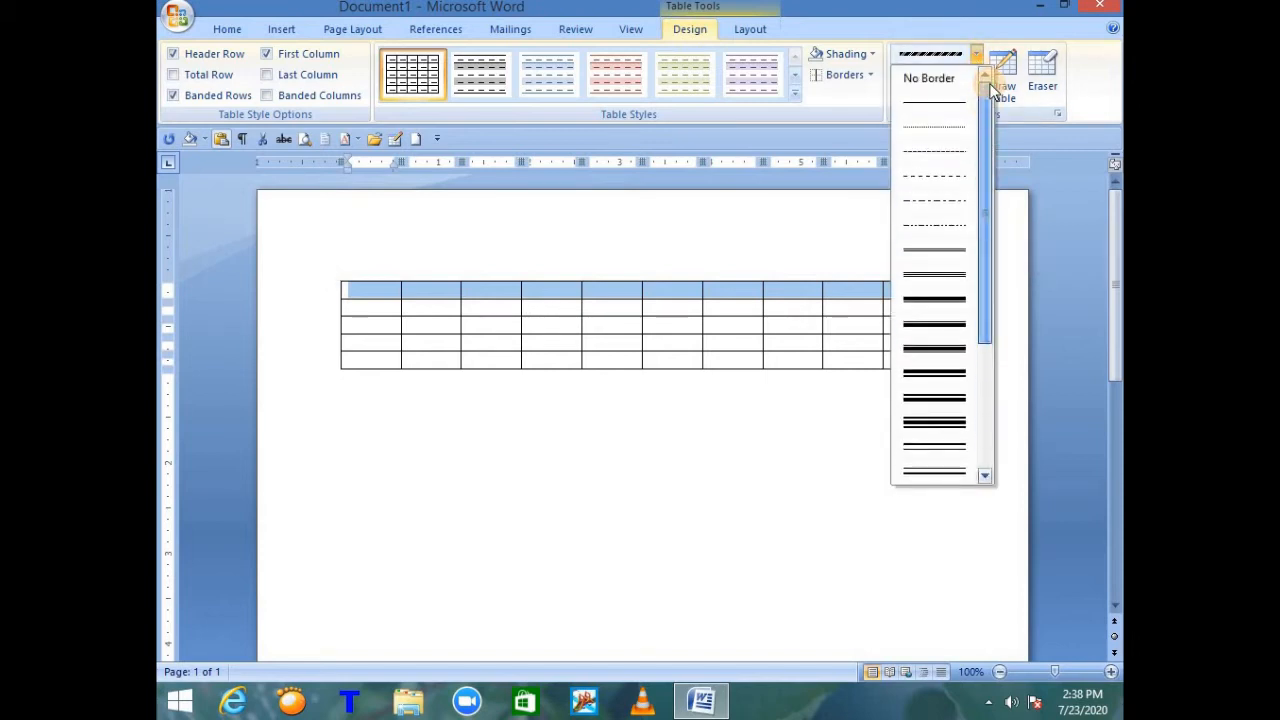
{"action": "left_click", "coordinate": [926, 80]}
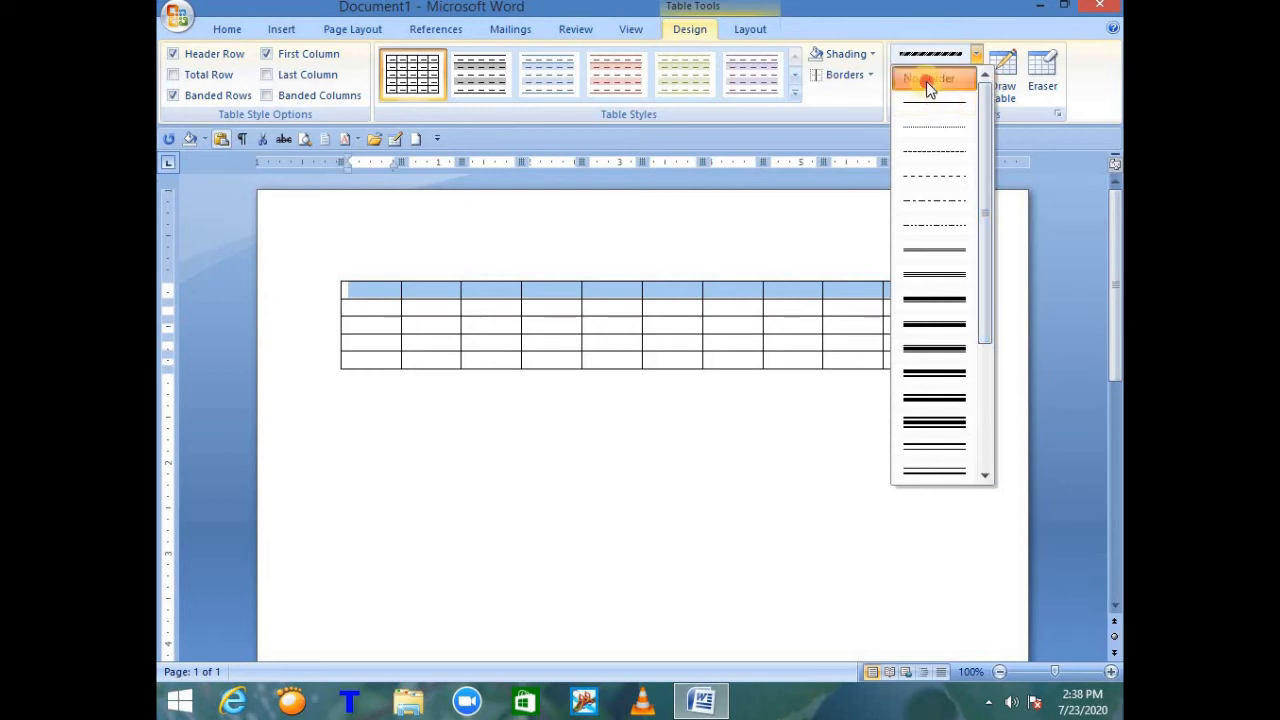
{"action": "left_click", "coordinate": [870, 75]}
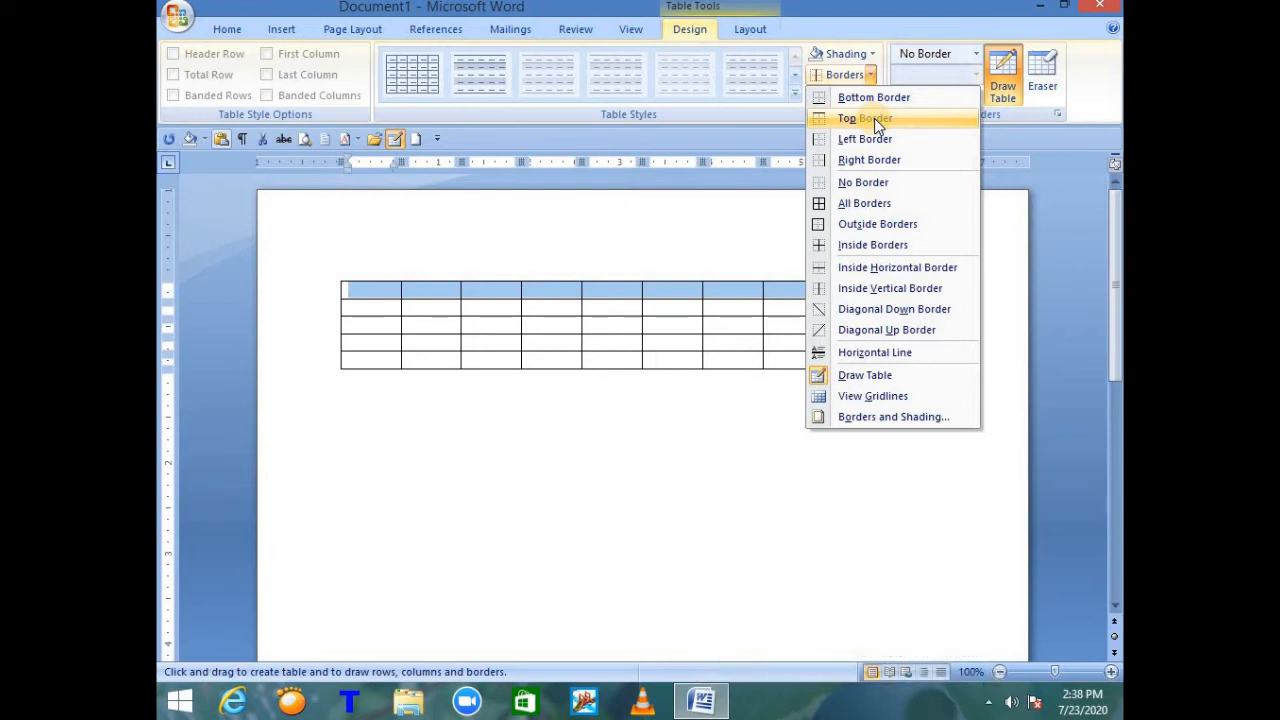
{"action": "left_click", "coordinate": [875, 119]}
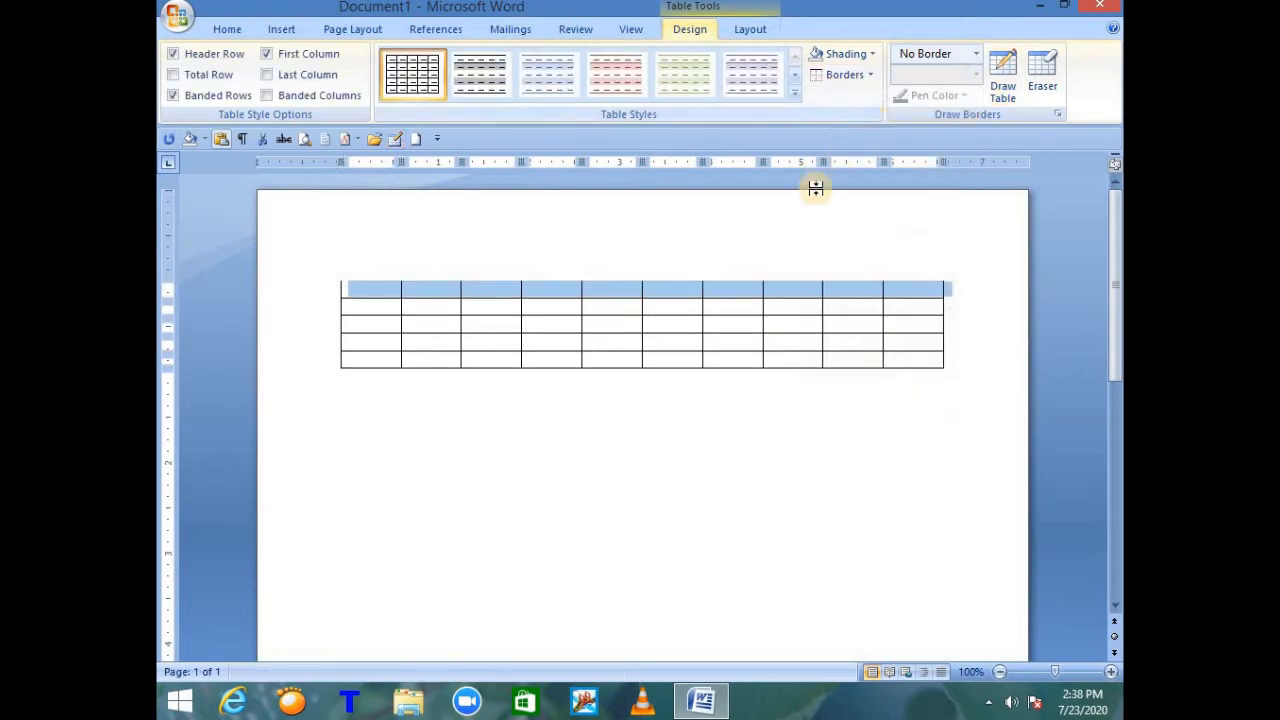
{"action": "left_click", "coordinate": [742, 239]}
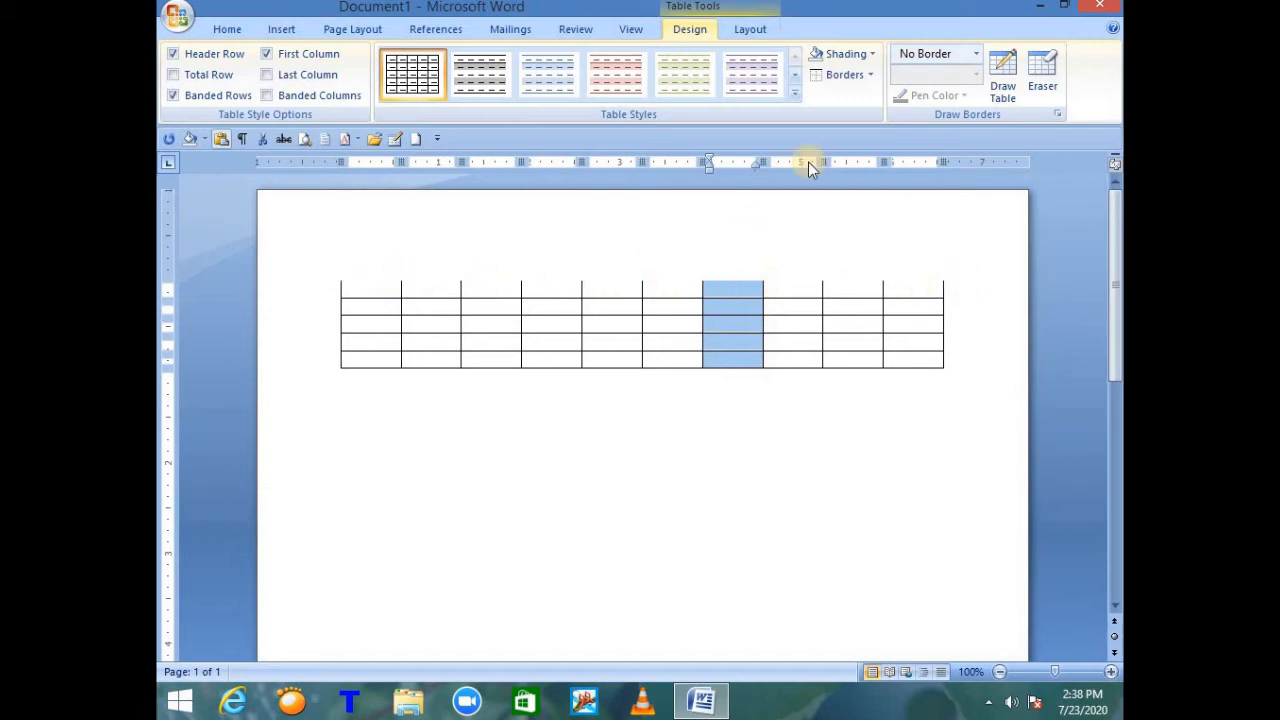
{"action": "left_click", "coordinate": [973, 55]}
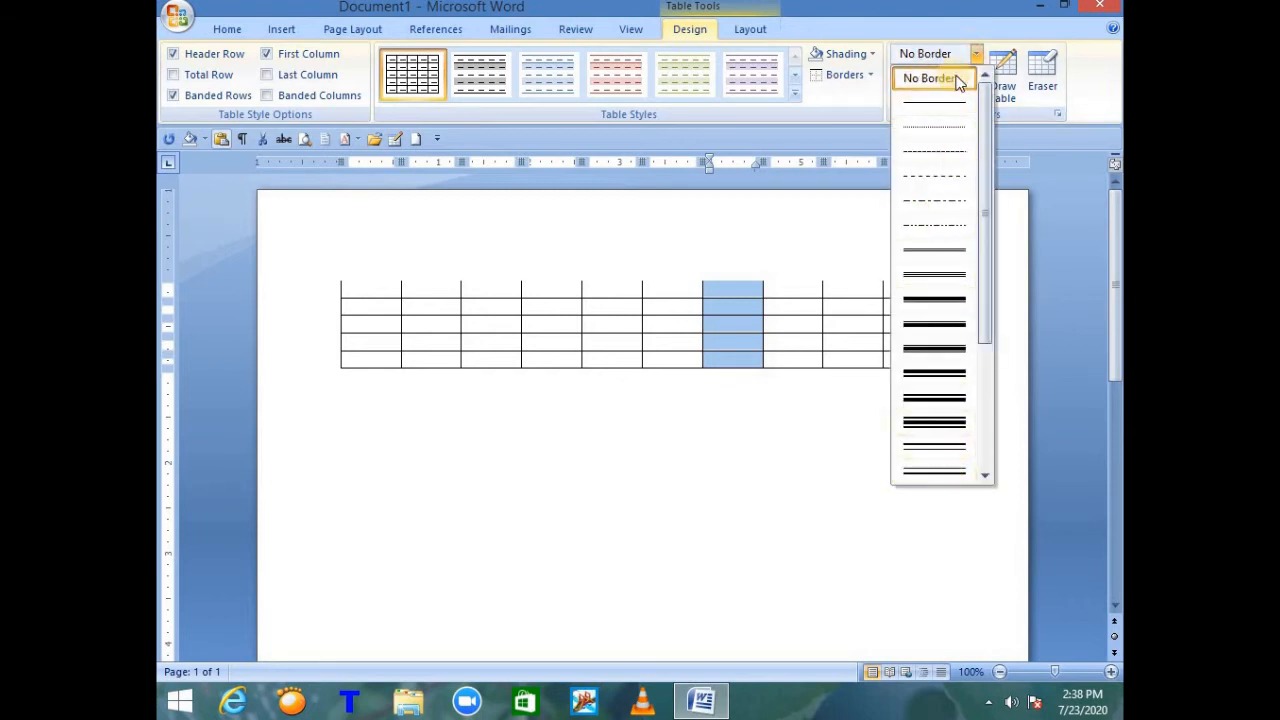
{"action": "left_click", "coordinate": [870, 75]}
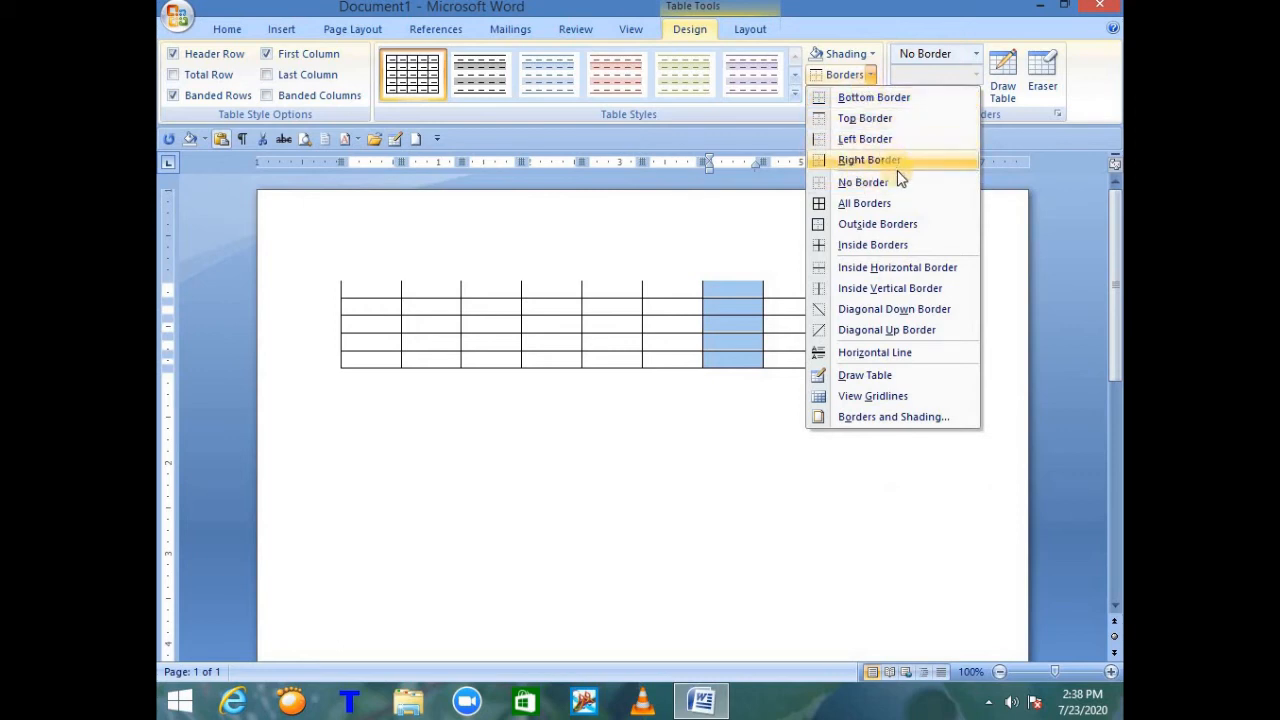
{"action": "left_click", "coordinate": [753, 223]}
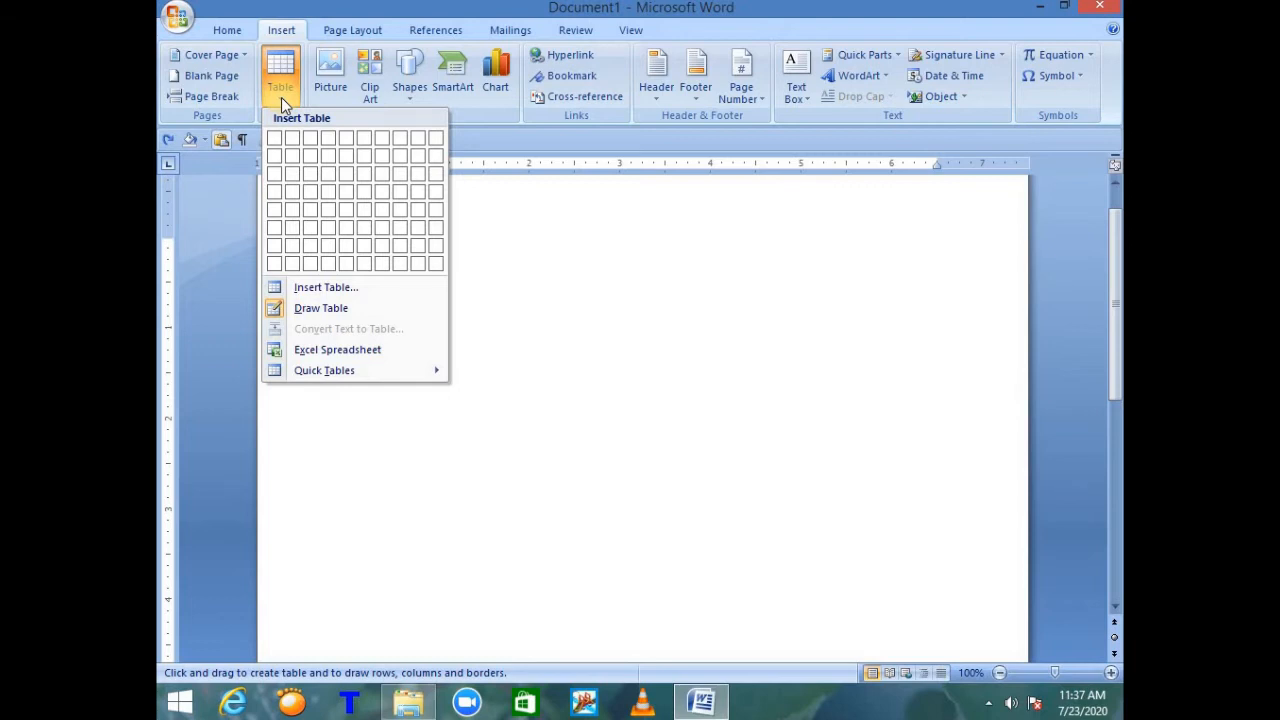
Step: Draw a single-cell table about 6 inches wide near the top of the page with the Draw Table tool
{"action": "left_click", "coordinate": [338, 309]}
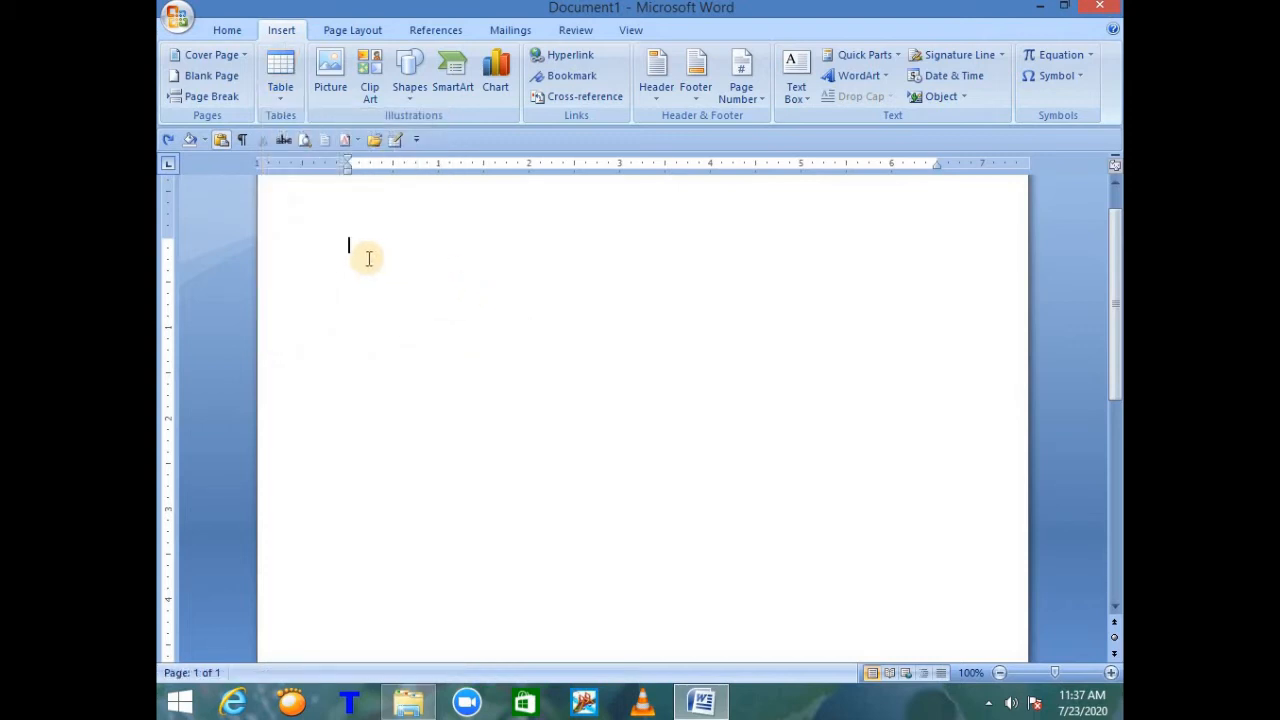
{"action": "left_click", "coordinate": [277, 92]}
{"action": "left_click", "coordinate": [318, 308]}
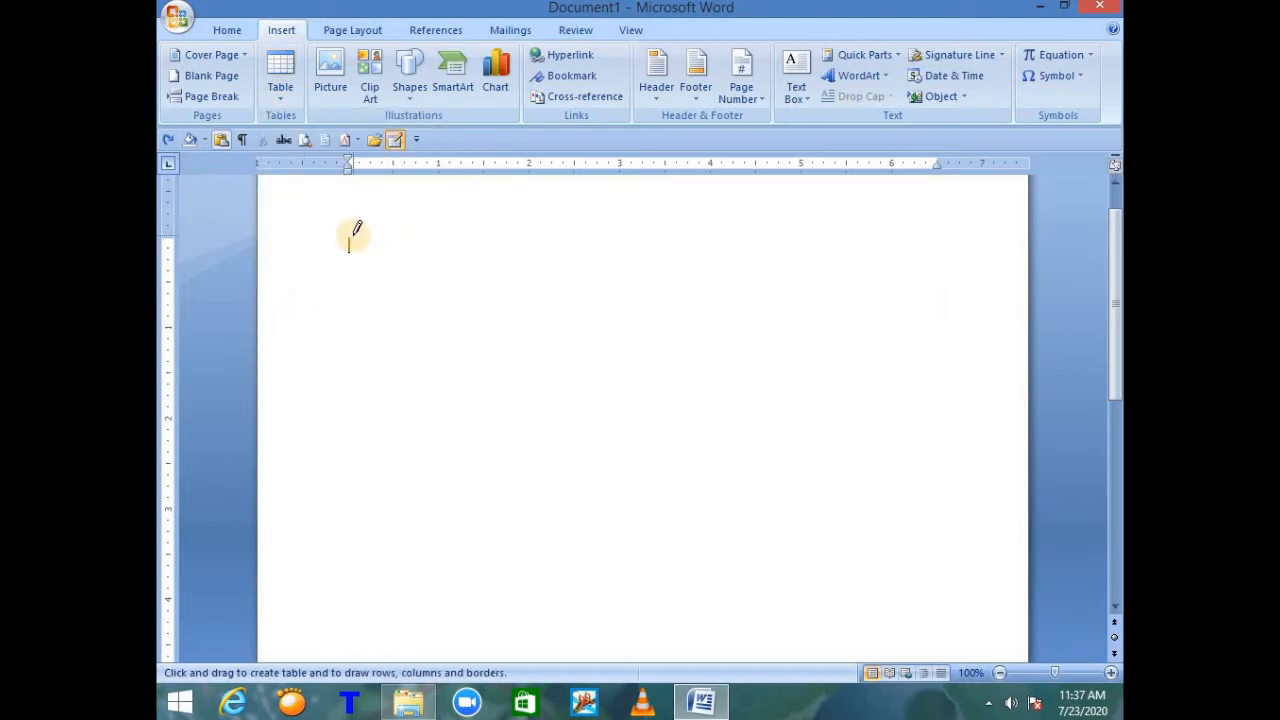
{"action": "mouse_move", "coordinate": [353, 236]}
{"action": "left_mouse_down"}
{"action": "mouse_move", "coordinate": [626, 279]}
{"action": "mouse_move", "coordinate": [831, 289]}
{"action": "mouse_move", "coordinate": [883, 309]}
{"action": "mouse_move", "coordinate": [909, 362]}
{"action": "left_mouse_up"}
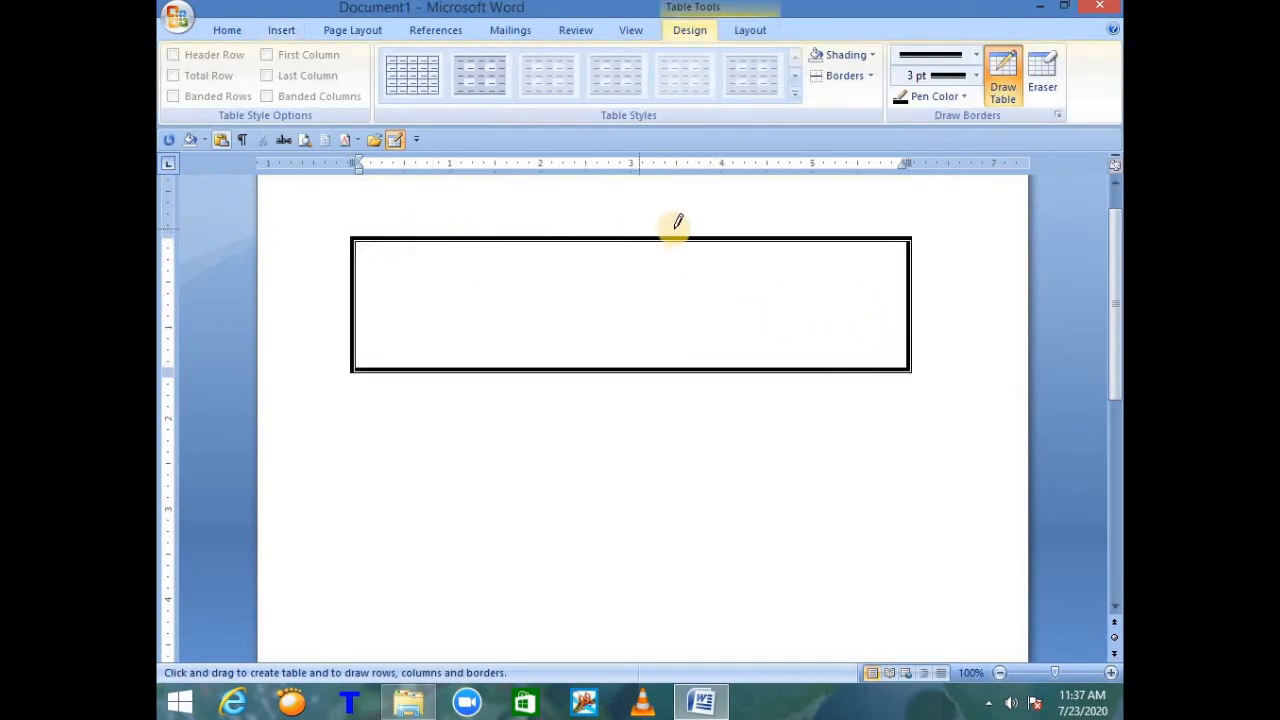
Step: Draw a second single-cell table below the first one using the ¾ pt double wavy line style
{"action": "left_click", "coordinate": [977, 56]}
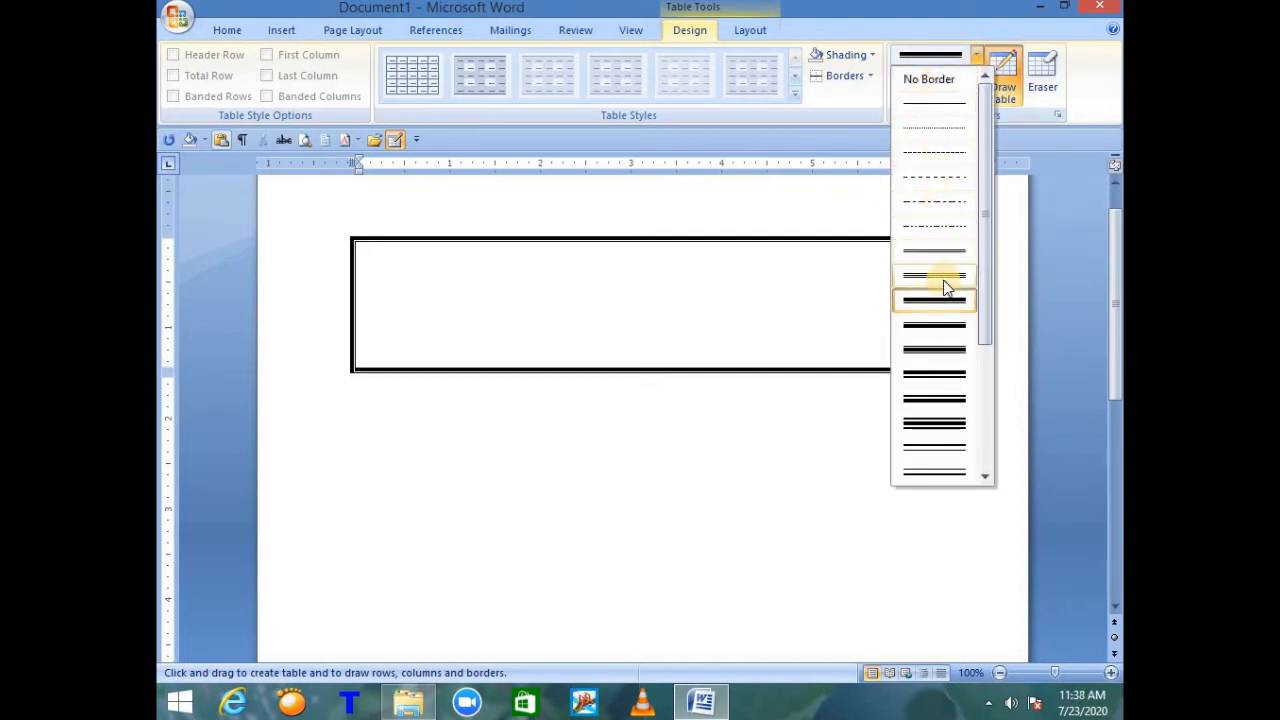
{"action": "left_click_drag", "start_coordinate": [981, 241], "coordinate": [985, 356]}
{"action": "left_click", "coordinate": [962, 354]}
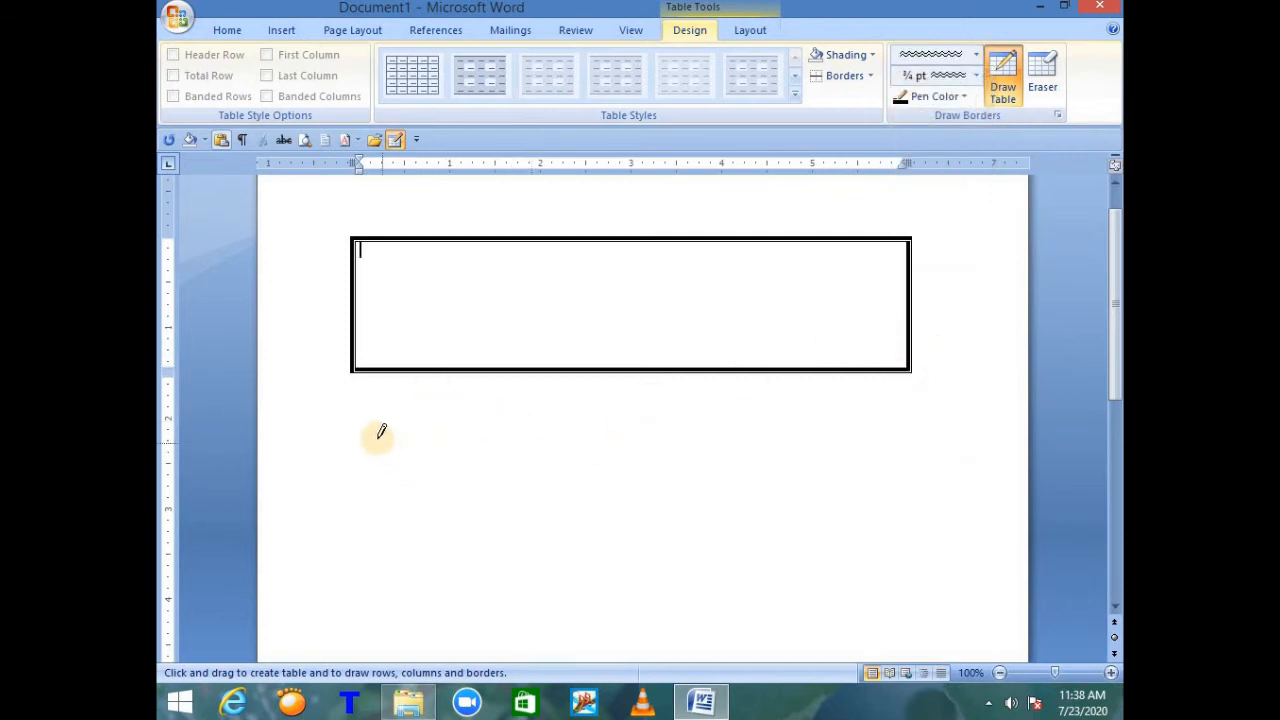
{"action": "mouse_move", "coordinate": [377, 436]}
{"action": "left_mouse_down"}
{"action": "mouse_move", "coordinate": [890, 535]}
{"action": "mouse_move", "coordinate": [925, 578]}
{"action": "left_mouse_up"}
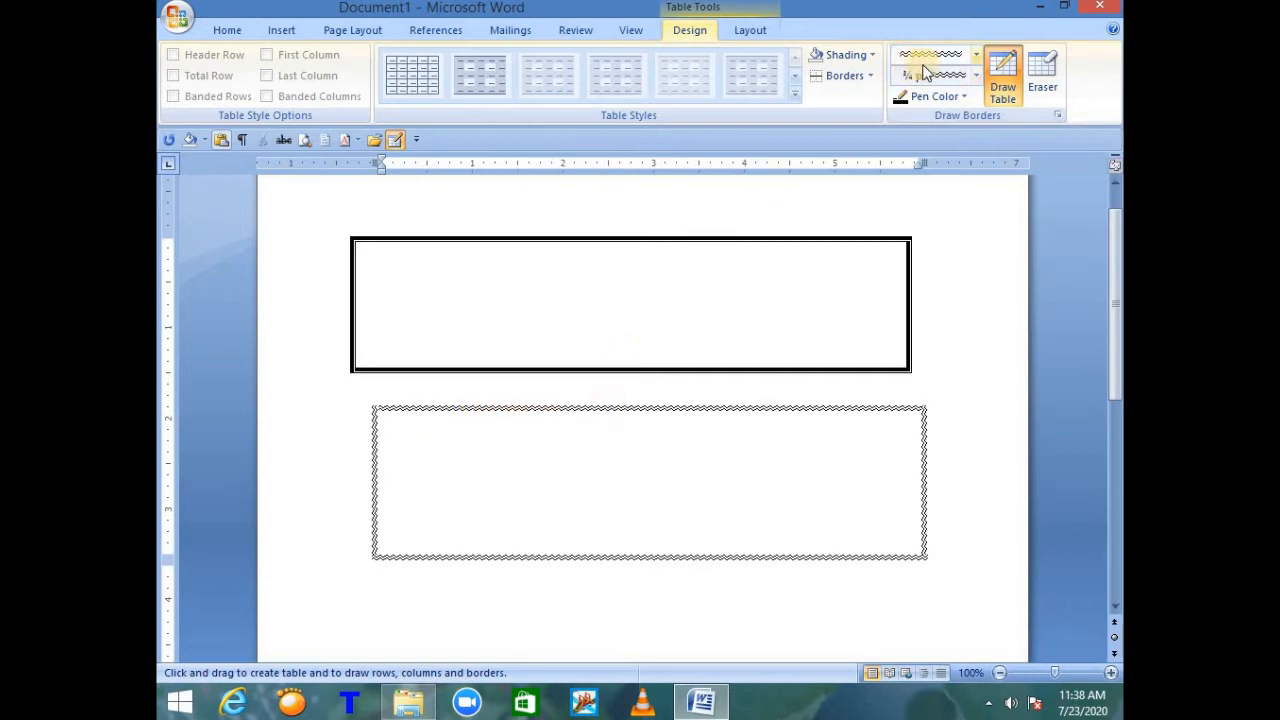
Step: Set the pen color to standard orange and draw a smaller wavy-bordered table inside the upper table
{"action": "left_click", "coordinate": [968, 97]}
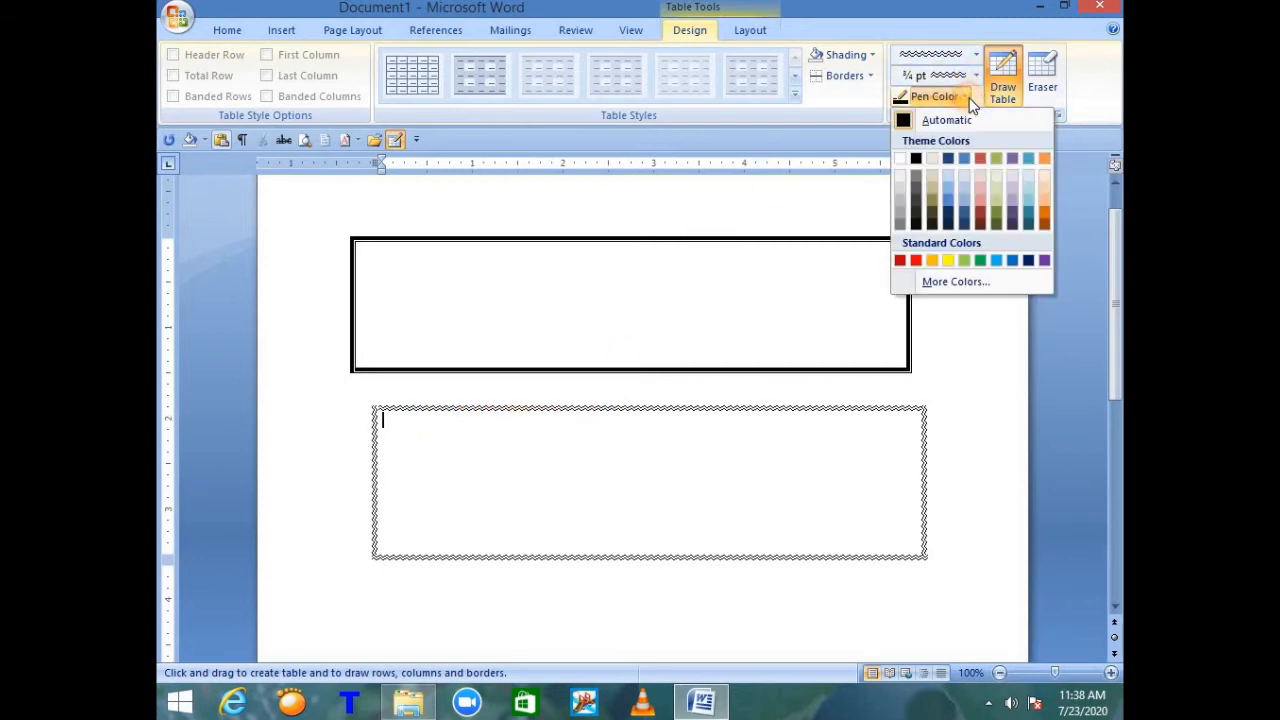
{"action": "left_click", "coordinate": [933, 261]}
{"action": "left_click_drag", "start_coordinate": [439, 291], "coordinate": [816, 337]}
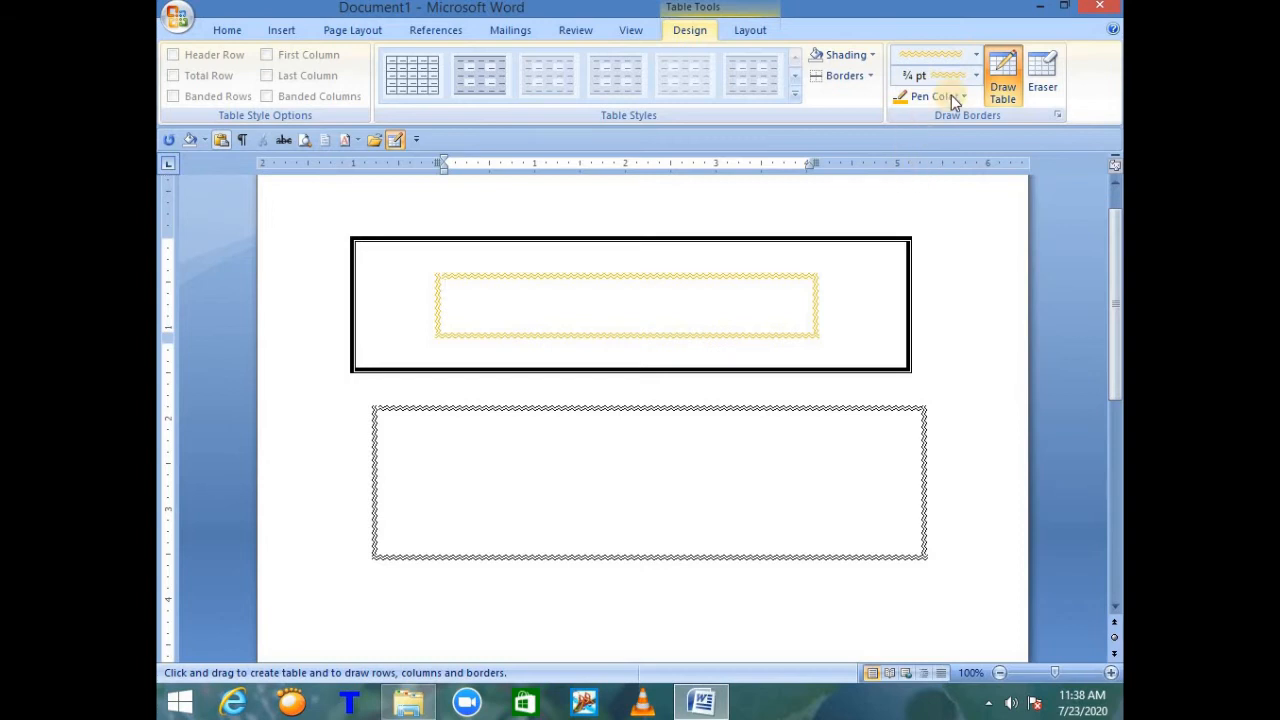
Step: Erase all the drawn tables from the page with the table Eraser
{"action": "left_click", "coordinate": [1045, 80]}
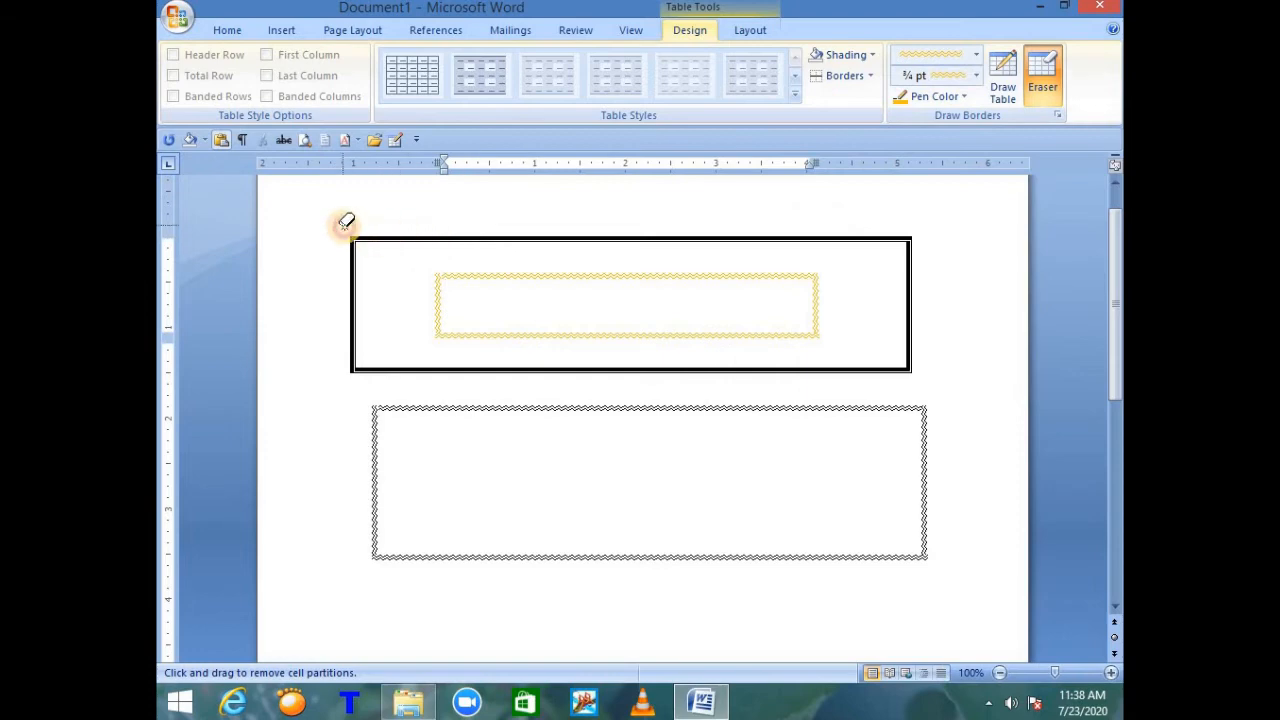
{"action": "mouse_move", "coordinate": [345, 223]}
{"action": "left_mouse_down"}
{"action": "mouse_move", "coordinate": [377, 354]}
{"action": "mouse_move", "coordinate": [486, 583]}
{"action": "mouse_move", "coordinate": [894, 617]}
{"action": "mouse_move", "coordinate": [984, 604]}
{"action": "left_mouse_up"}
{"action": "mouse_move", "coordinate": [386, 268]}
{"action": "left_mouse_down"}
{"action": "mouse_move", "coordinate": [460, 386]}
{"action": "mouse_move", "coordinate": [790, 481]}
{"action": "mouse_move", "coordinate": [974, 471]}
{"action": "left_mouse_up"}
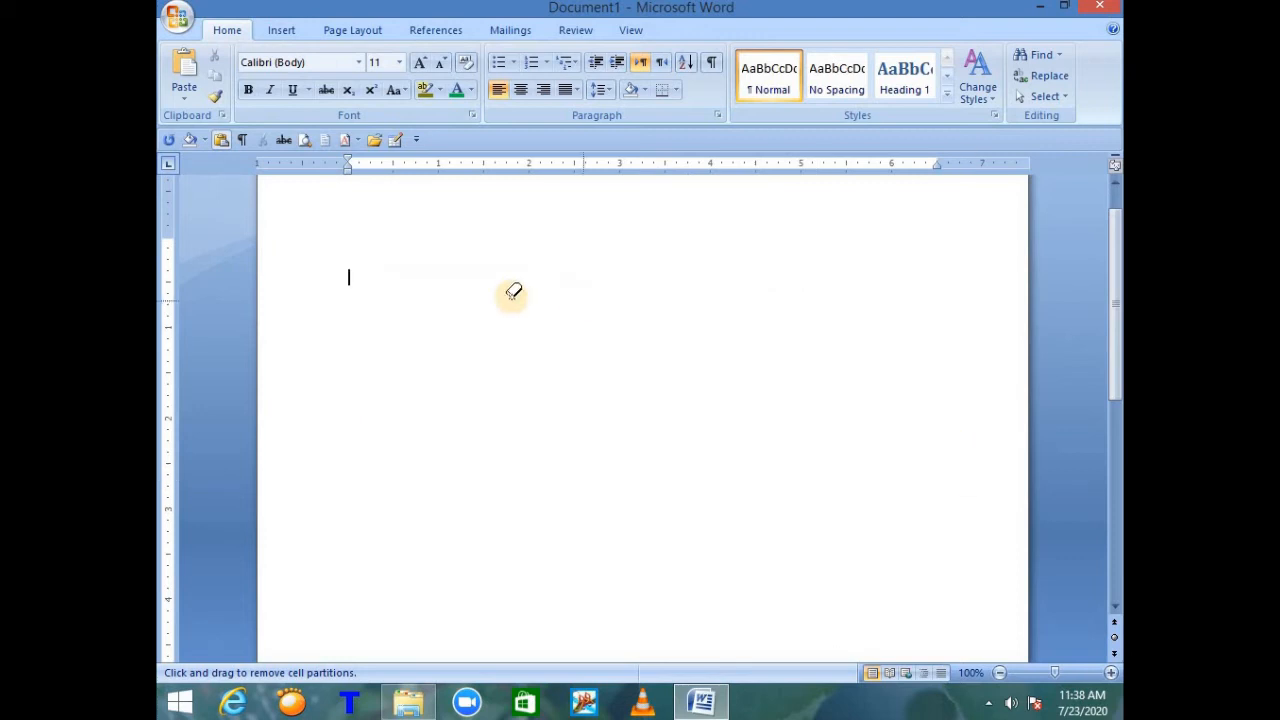
{"action": "left_click", "coordinate": [418, 141]}
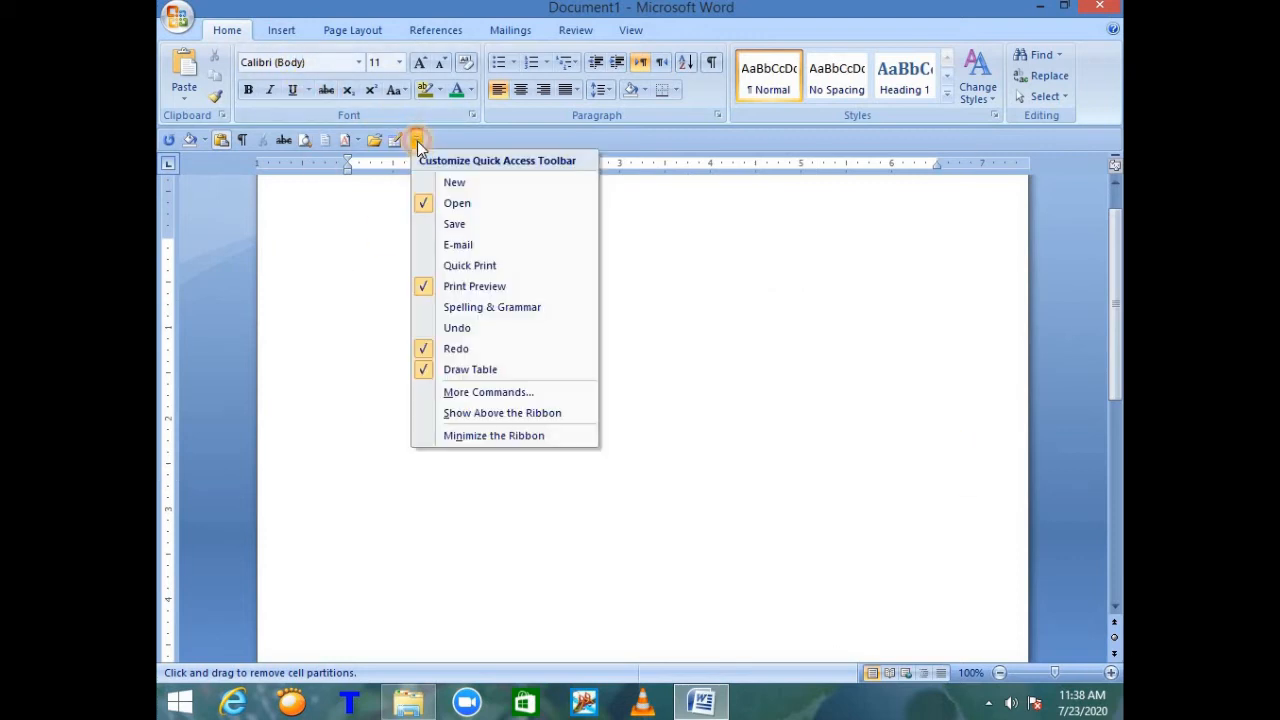
{"action": "left_click", "coordinate": [355, 235]}
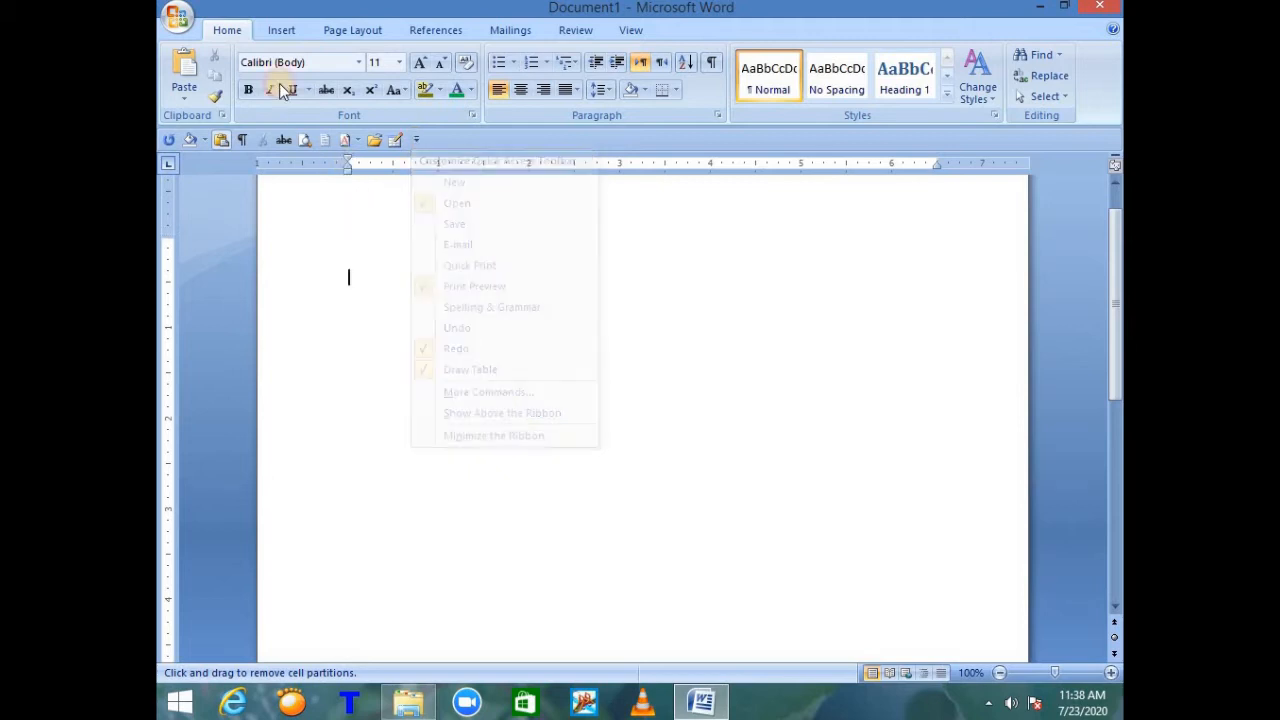
Step: Draw a new orange wavy-bordered single-cell table across the upper part of the empty page
{"action": "left_click", "coordinate": [280, 32]}
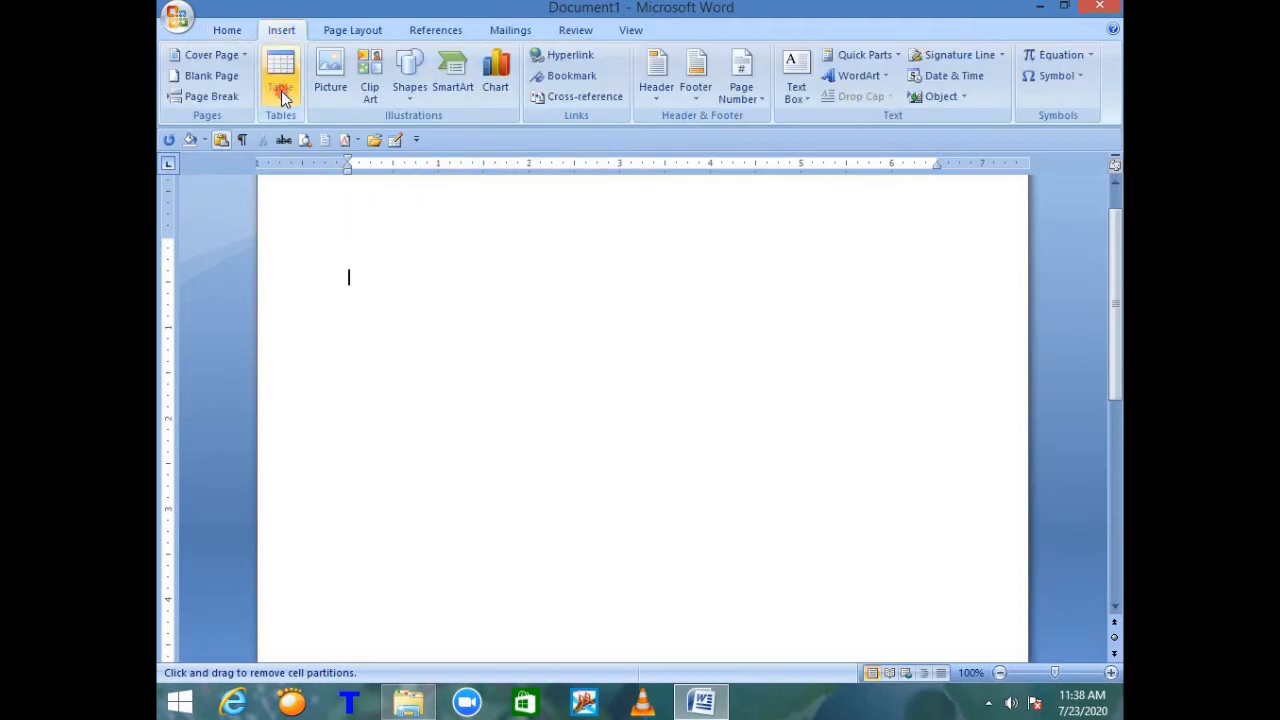
{"action": "left_click", "coordinate": [281, 91]}
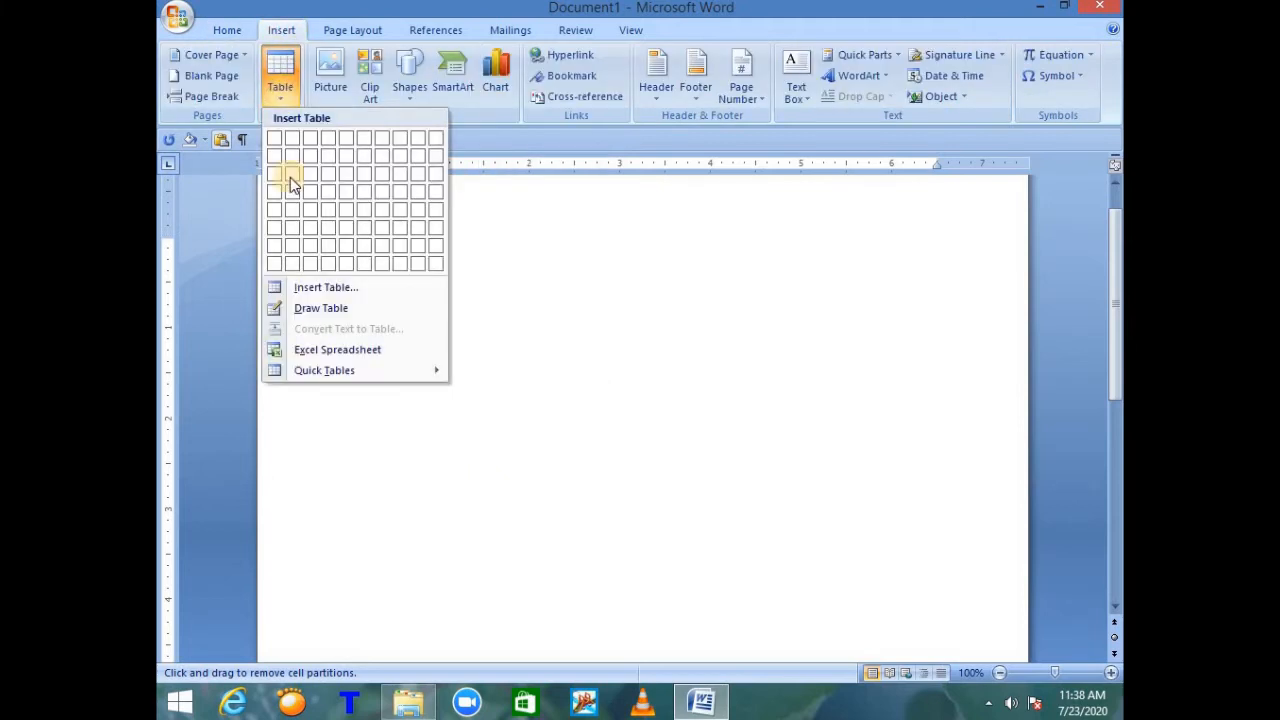
{"action": "left_click", "coordinate": [318, 310]}
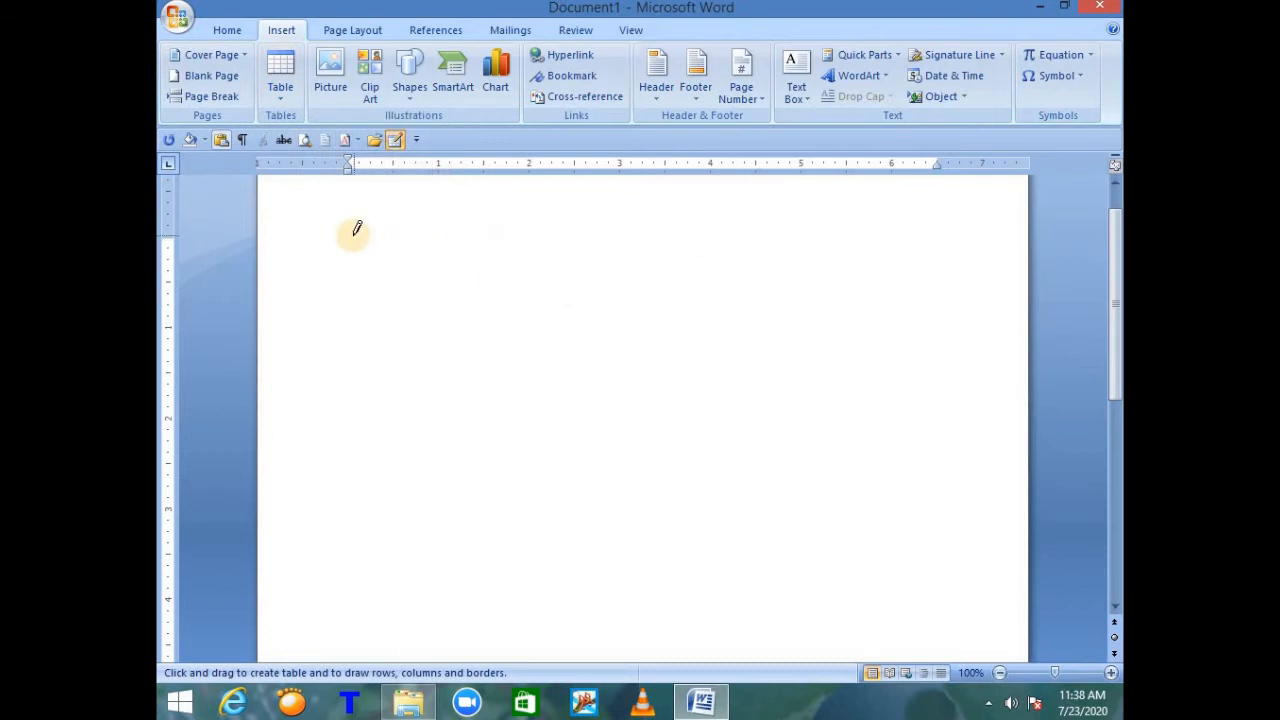
{"action": "mouse_move", "coordinate": [354, 234]}
{"action": "left_mouse_down"}
{"action": "mouse_move", "coordinate": [586, 300]}
{"action": "mouse_move", "coordinate": [868, 311]}
{"action": "mouse_move", "coordinate": [930, 350]}
{"action": "left_mouse_up"}
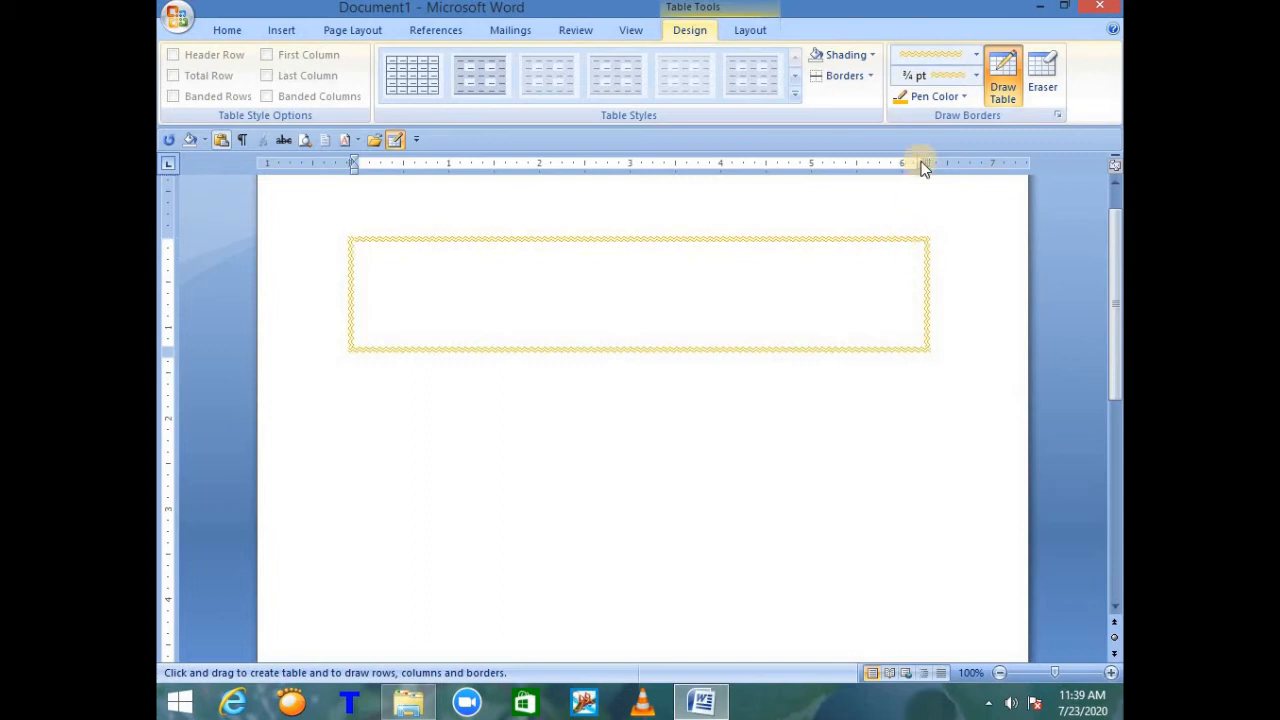
Step: Draw a nested table inside the orange one using the thin-thick-thin line style, red pen color and 1 pt weight
{"action": "left_click", "coordinate": [976, 54]}
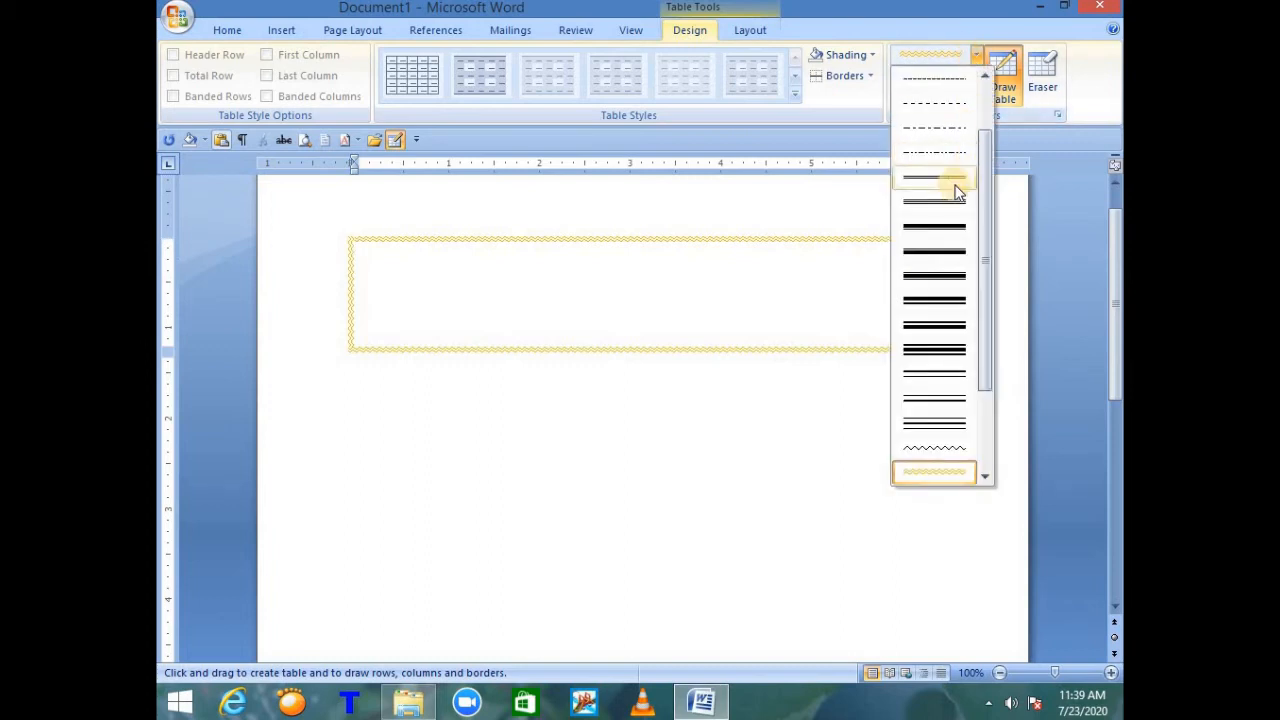
{"action": "left_click", "coordinate": [936, 348]}
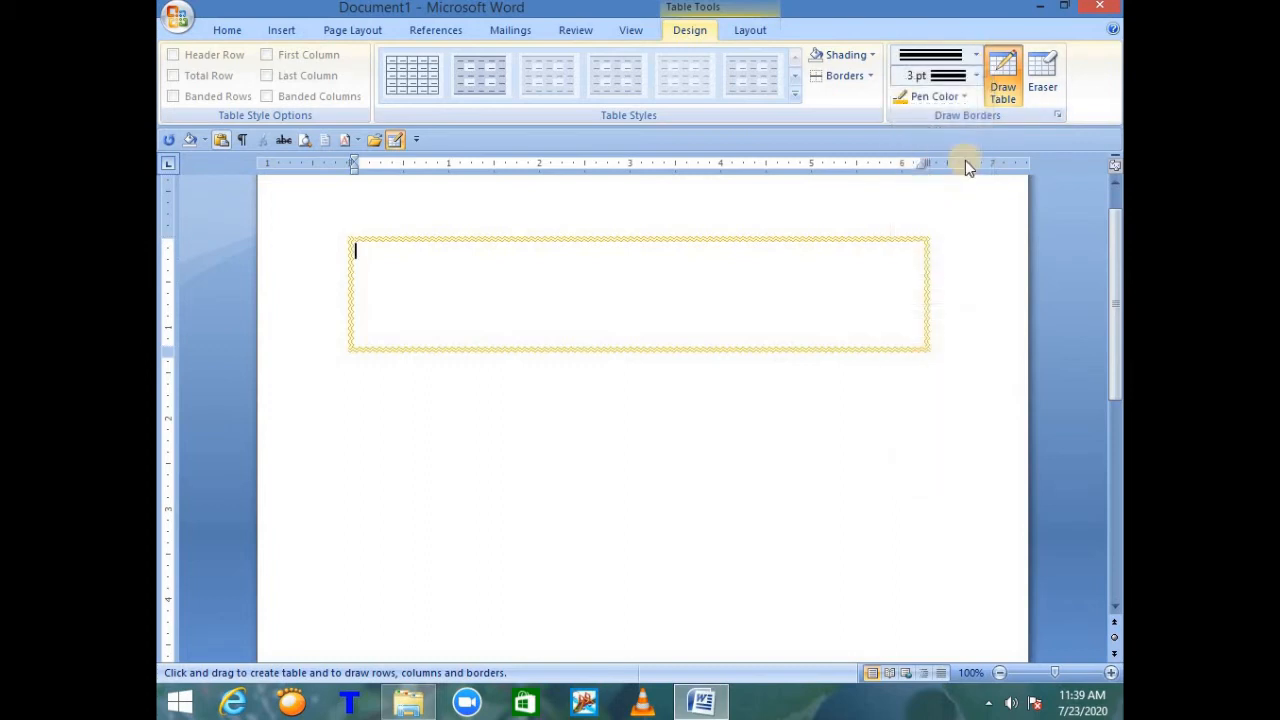
{"action": "left_click", "coordinate": [965, 97]}
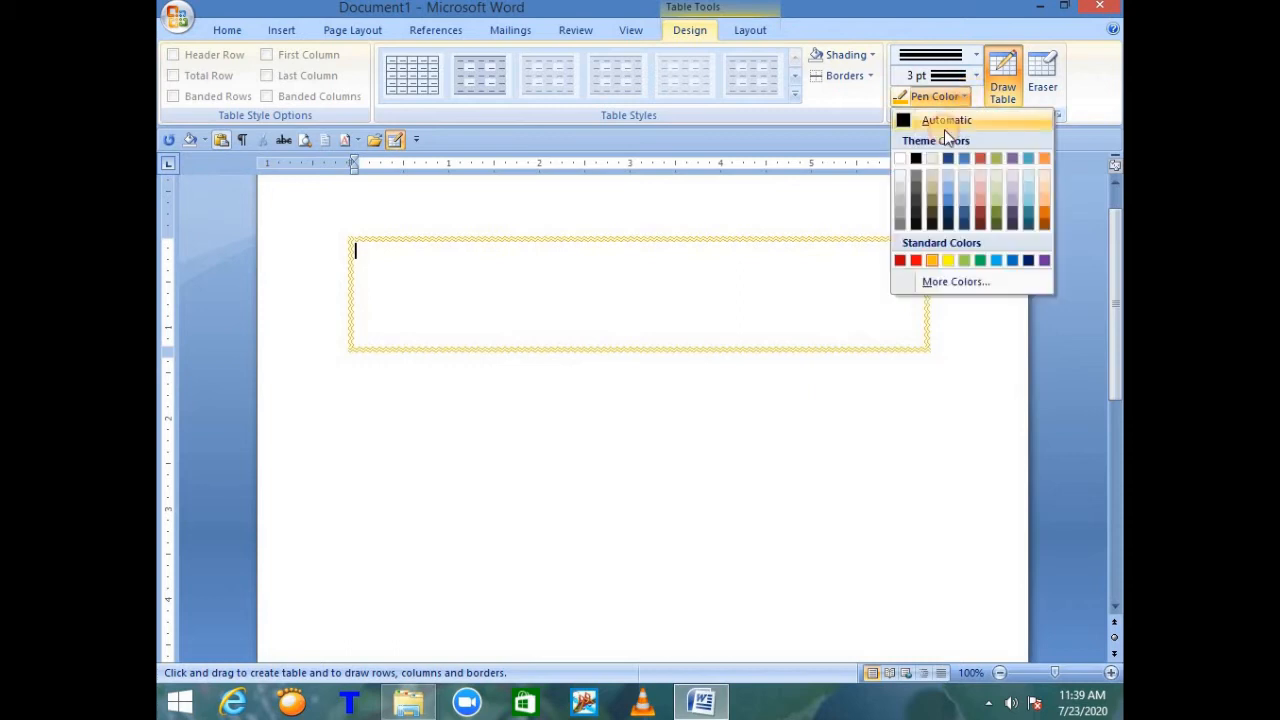
{"action": "left_click", "coordinate": [916, 261]}
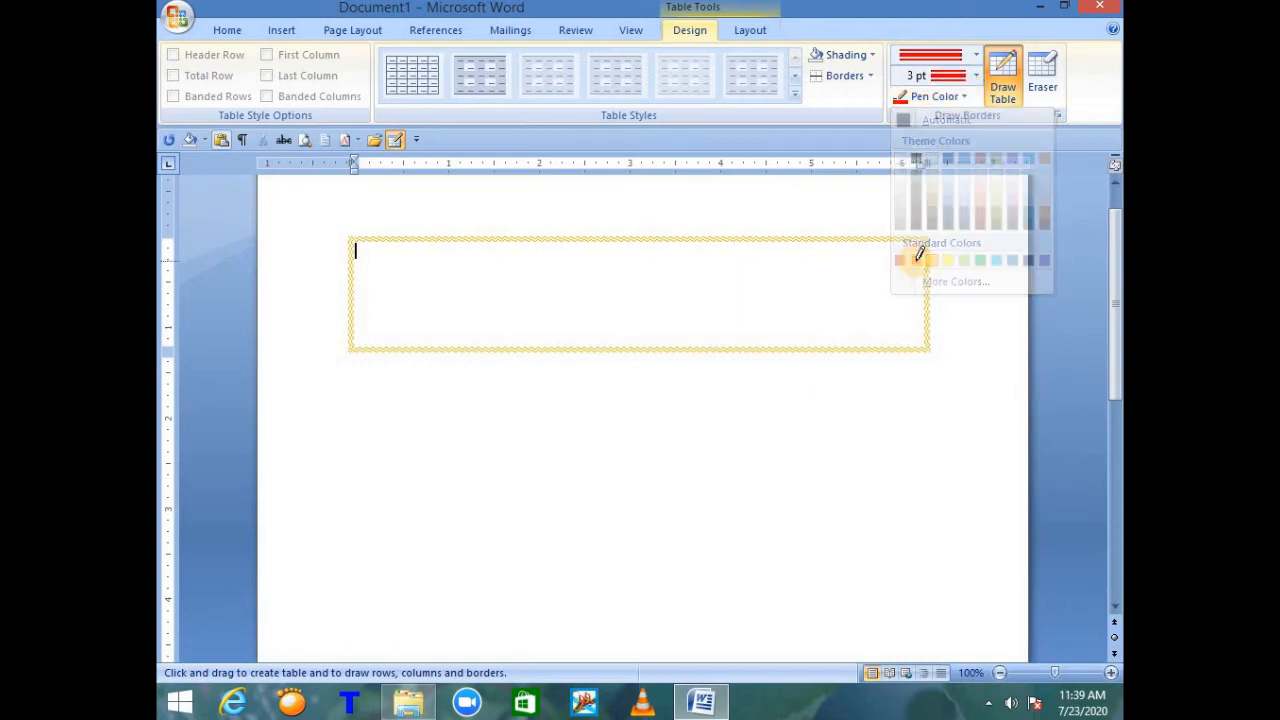
{"action": "left_click", "coordinate": [975, 77]}
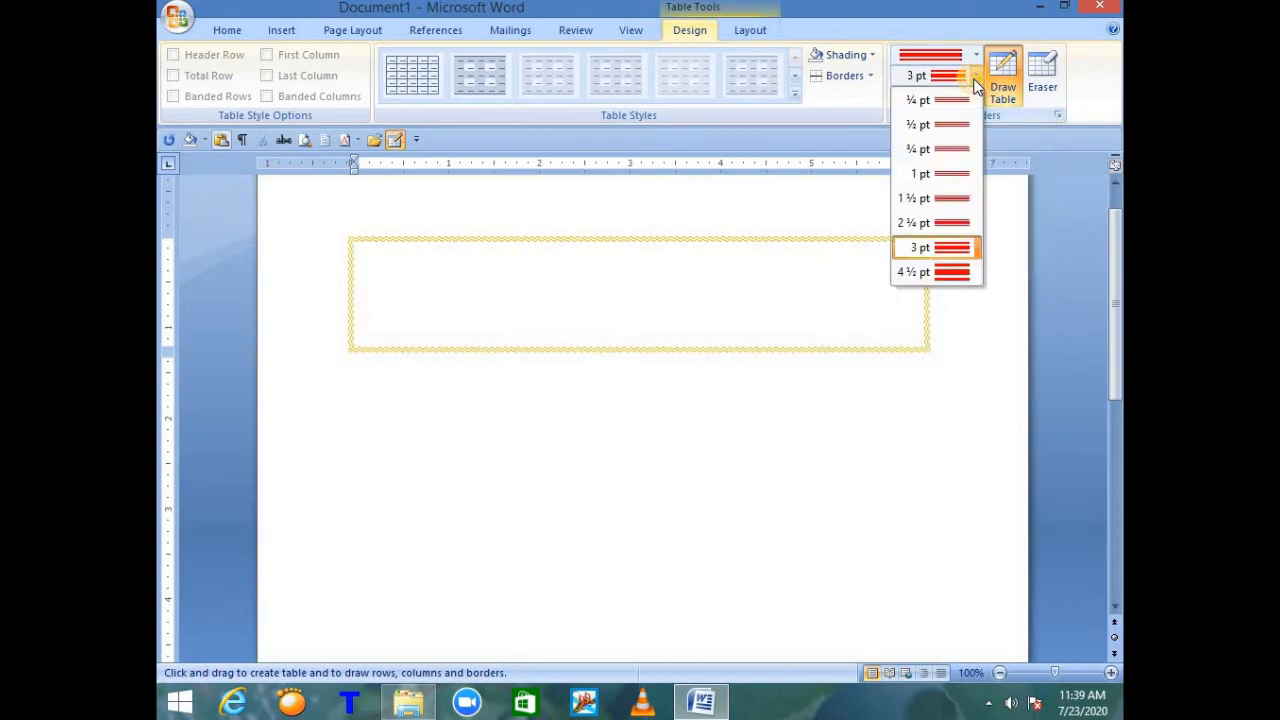
{"action": "left_click", "coordinate": [952, 174]}
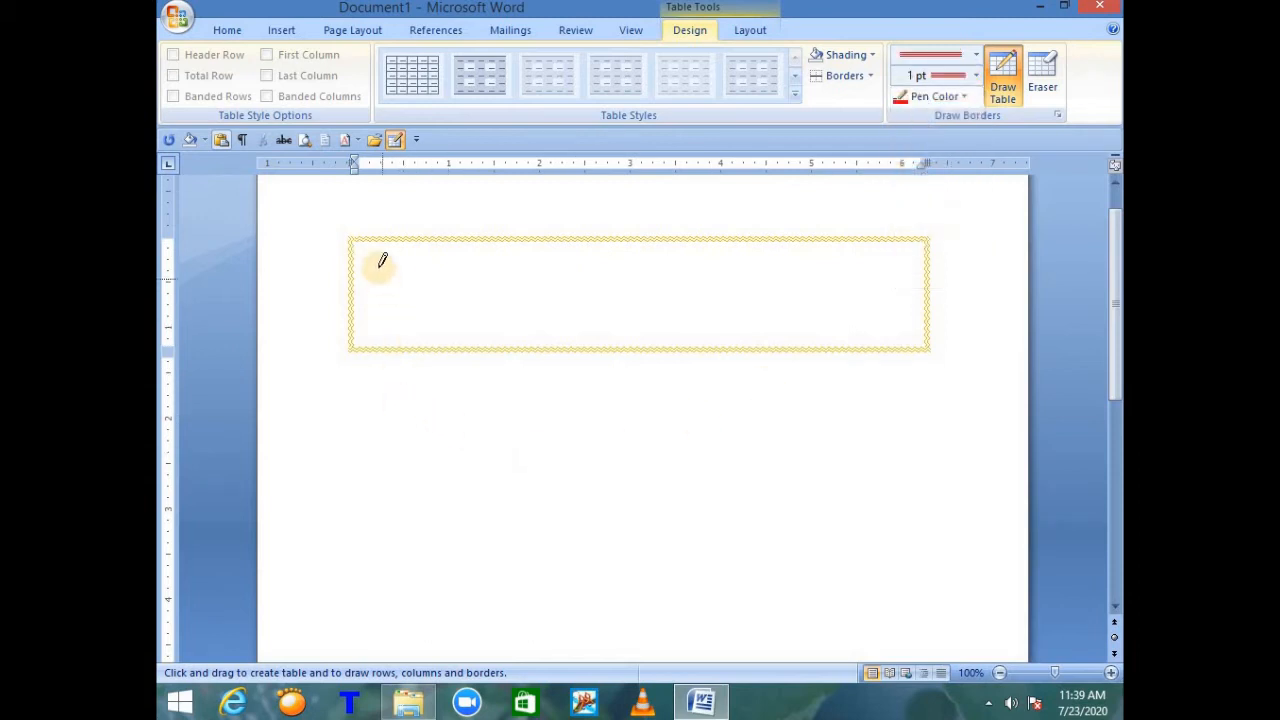
{"action": "mouse_move", "coordinate": [380, 260]}
{"action": "left_mouse_down"}
{"action": "mouse_move", "coordinate": [509, 323]}
{"action": "mouse_move", "coordinate": [874, 328]}
{"action": "mouse_move", "coordinate": [904, 340]}
{"action": "mouse_move", "coordinate": [889, 310]}
{"action": "left_mouse_up"}
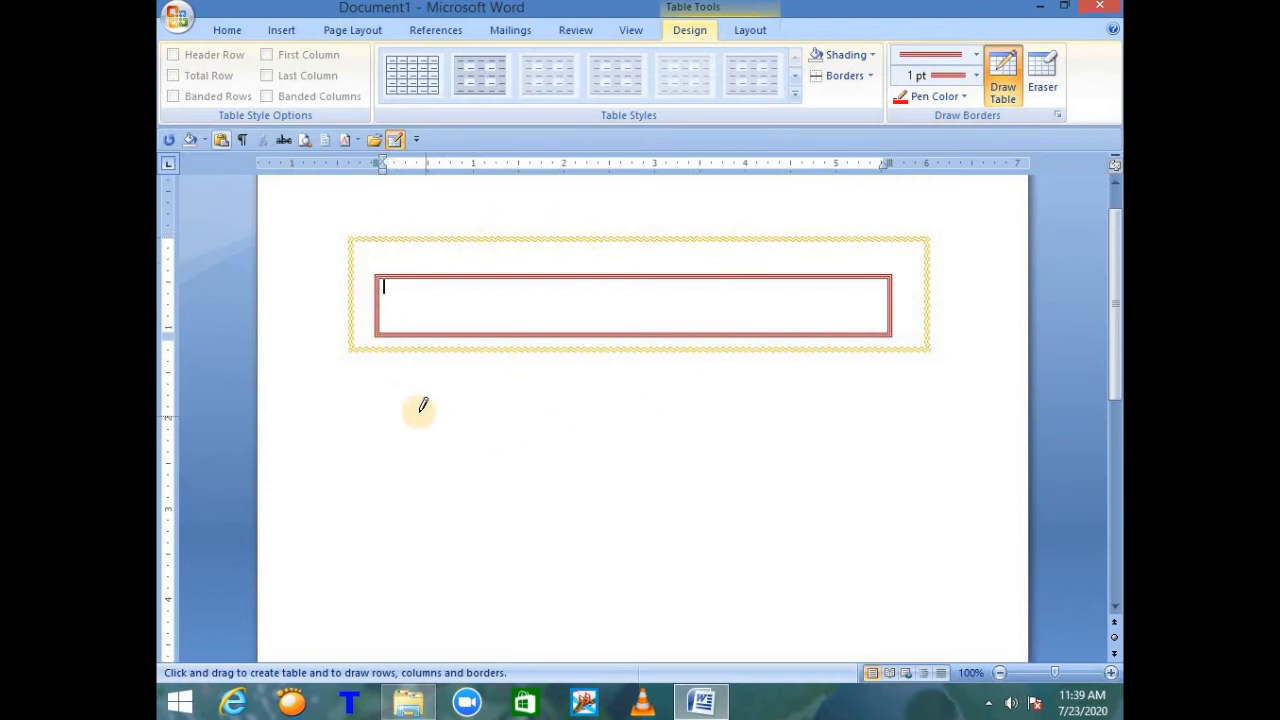
Step: Draw another red-bordered table below the orange one and enter the text "ghckckgcctydyidt" in it
{"action": "mouse_move", "coordinate": [411, 406]}
{"action": "left_mouse_down"}
{"action": "mouse_move", "coordinate": [786, 557]}
{"action": "mouse_move", "coordinate": [933, 577]}
{"action": "left_mouse_up"}
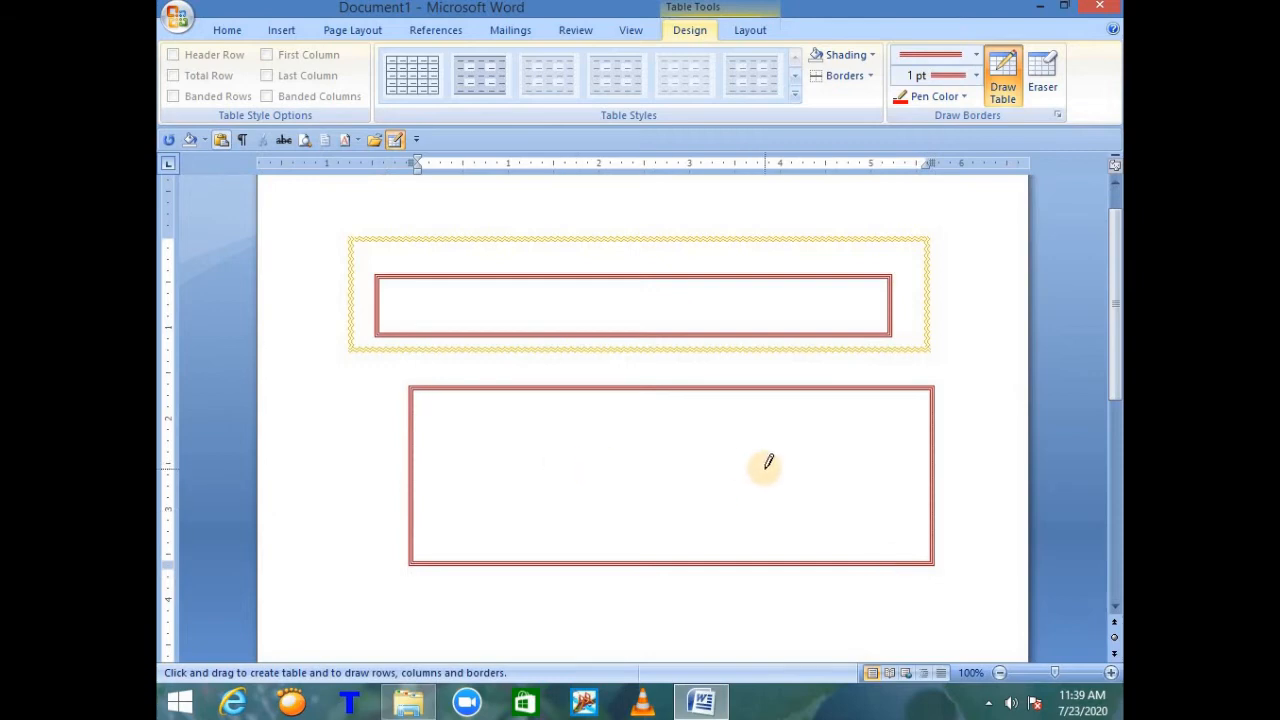
{"action": "type", "text": "ghckckgcctydyidt"}
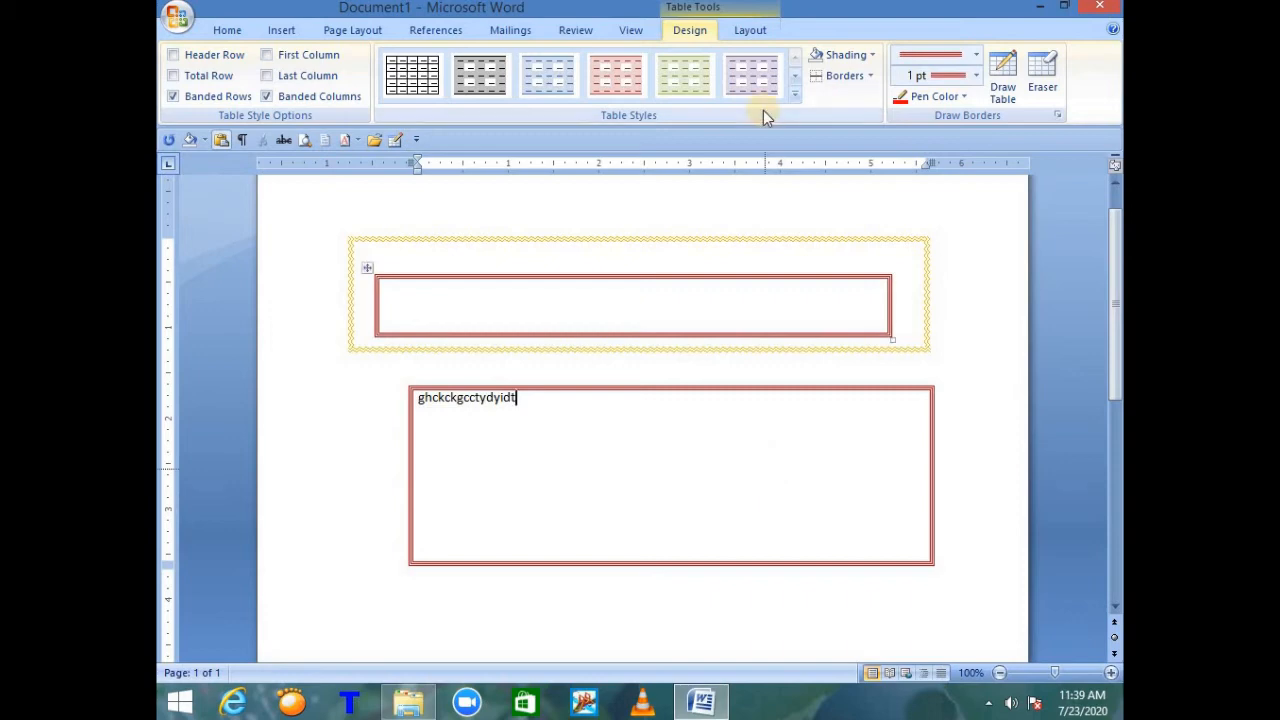
Step: Erase the orange table with its nested table and the red table containing text with the table Eraser
{"action": "left_click", "coordinate": [1042, 77]}
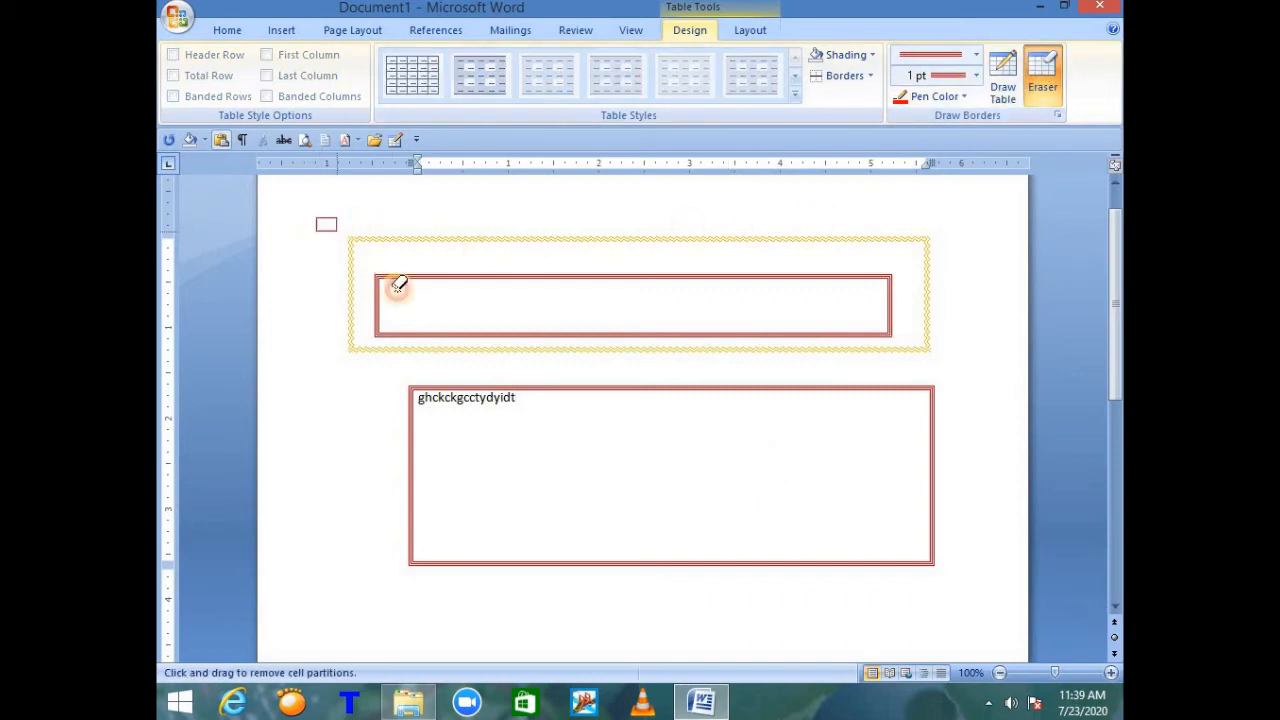
{"action": "mouse_move", "coordinate": [314, 216]}
{"action": "left_mouse_down"}
{"action": "mouse_move", "coordinate": [600, 529]}
{"action": "mouse_move", "coordinate": [923, 606]}
{"action": "mouse_move", "coordinate": [1000, 603]}
{"action": "left_mouse_up"}
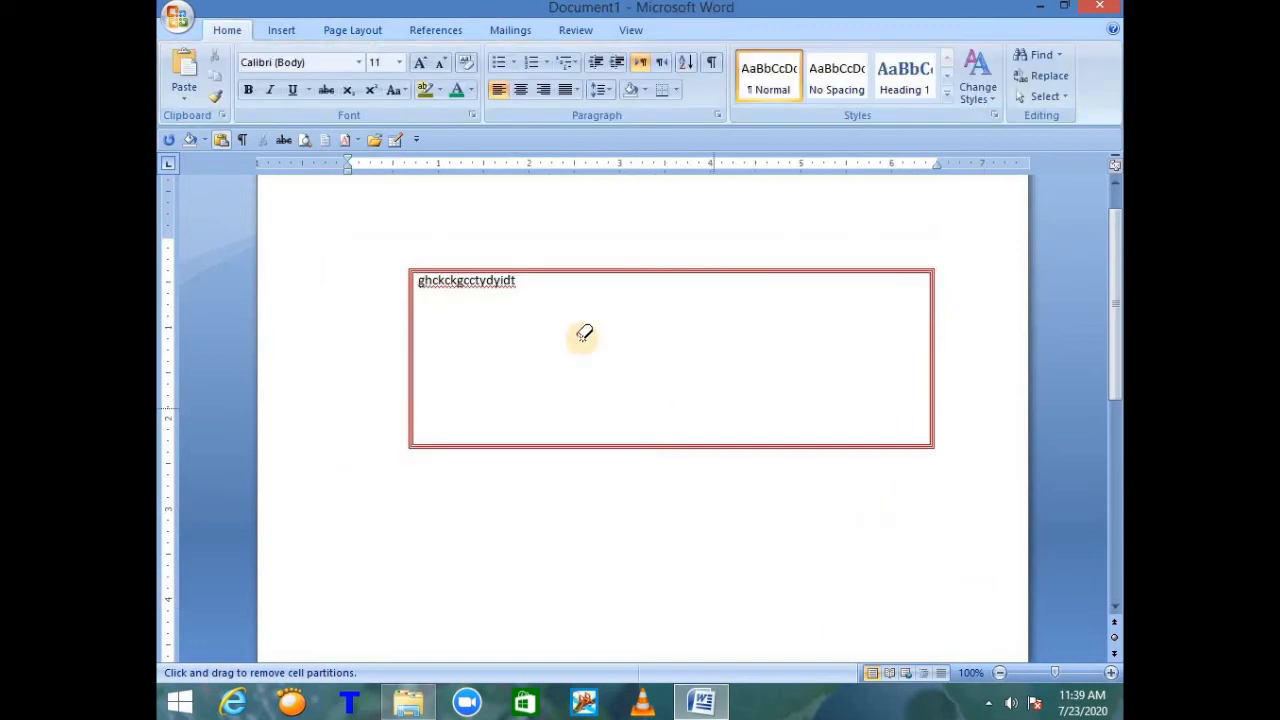
{"action": "mouse_move", "coordinate": [398, 234]}
{"action": "left_mouse_down"}
{"action": "mouse_move", "coordinate": [757, 449]}
{"action": "mouse_move", "coordinate": [987, 477]}
{"action": "left_mouse_up"}
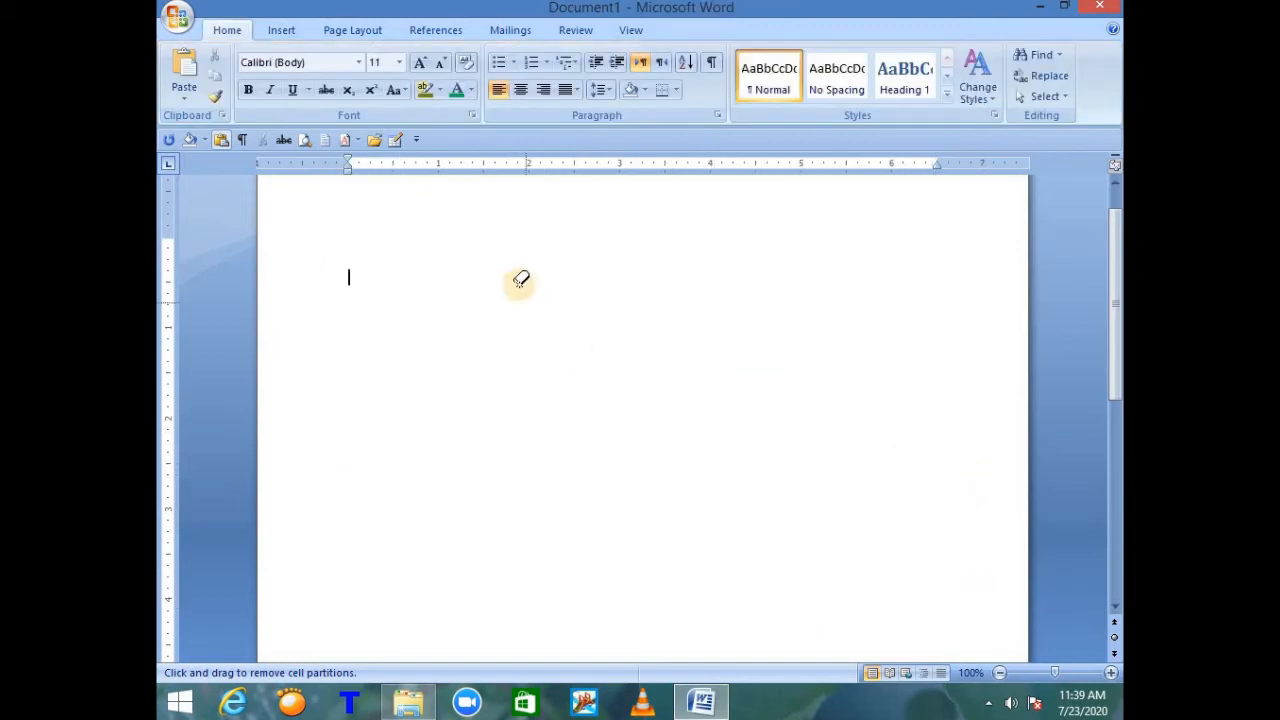
Step: Insert the With Subheads 2 quick table and delete the word "College" from its header row
{"action": "left_click", "coordinate": [284, 31]}
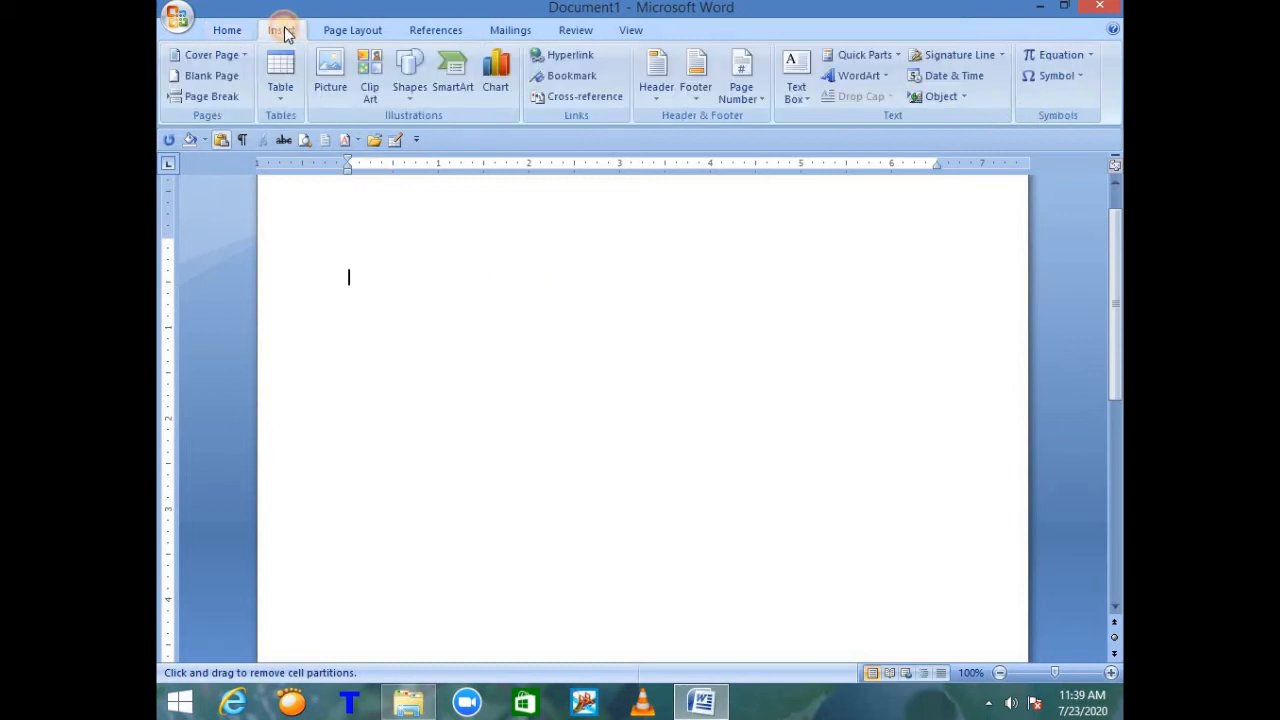
{"action": "left_click", "coordinate": [284, 90]}
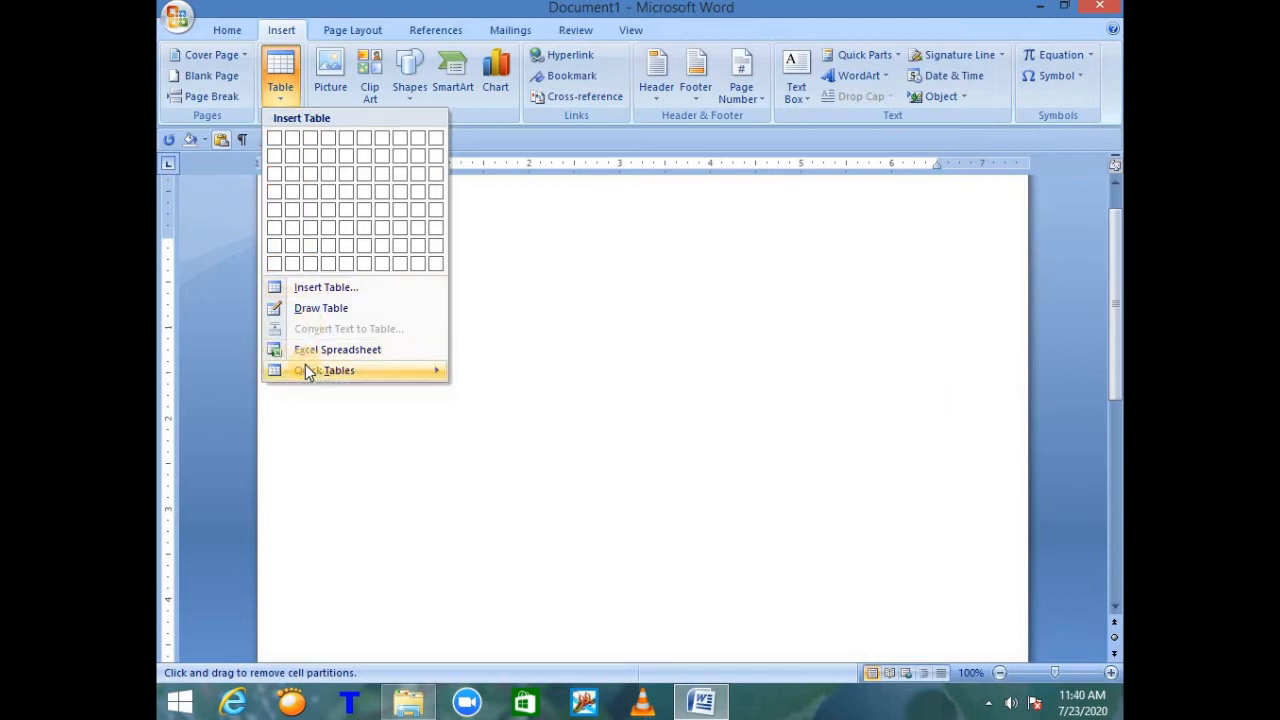
{"action": "mouse_move", "coordinate": [308, 372]}
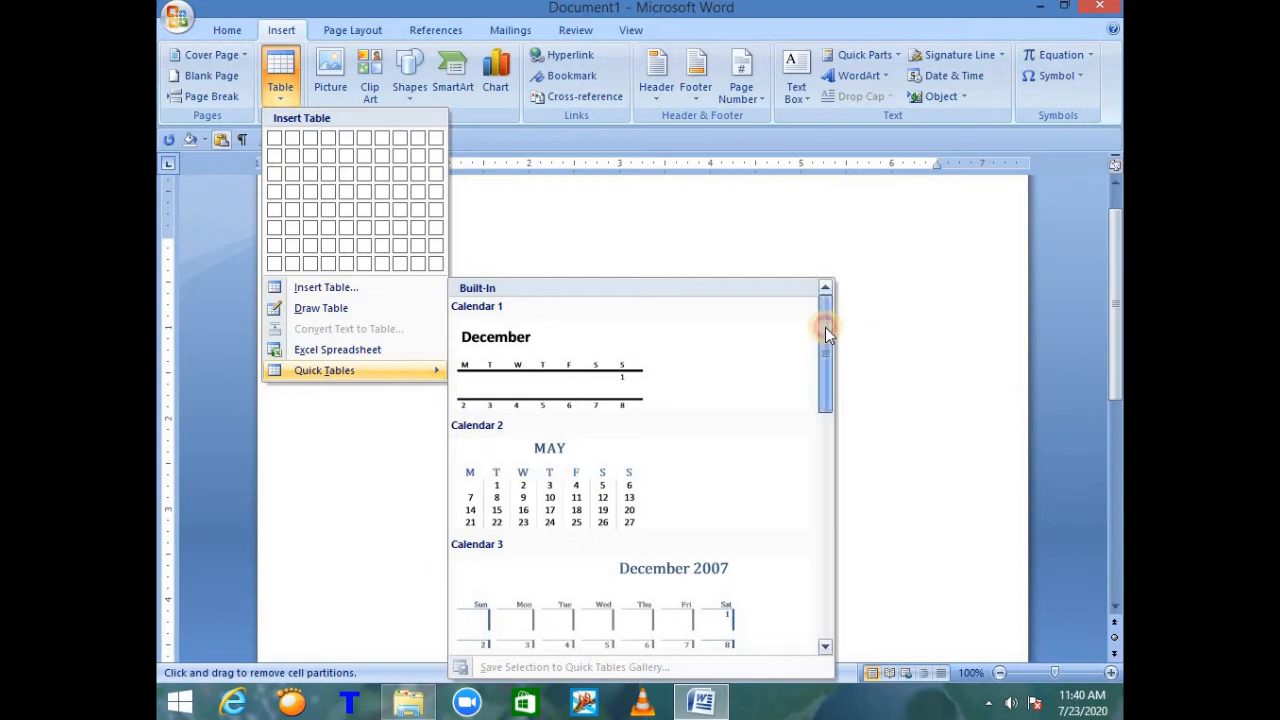
{"action": "left_click_drag", "start_coordinate": [825, 327], "coordinate": [838, 582]}
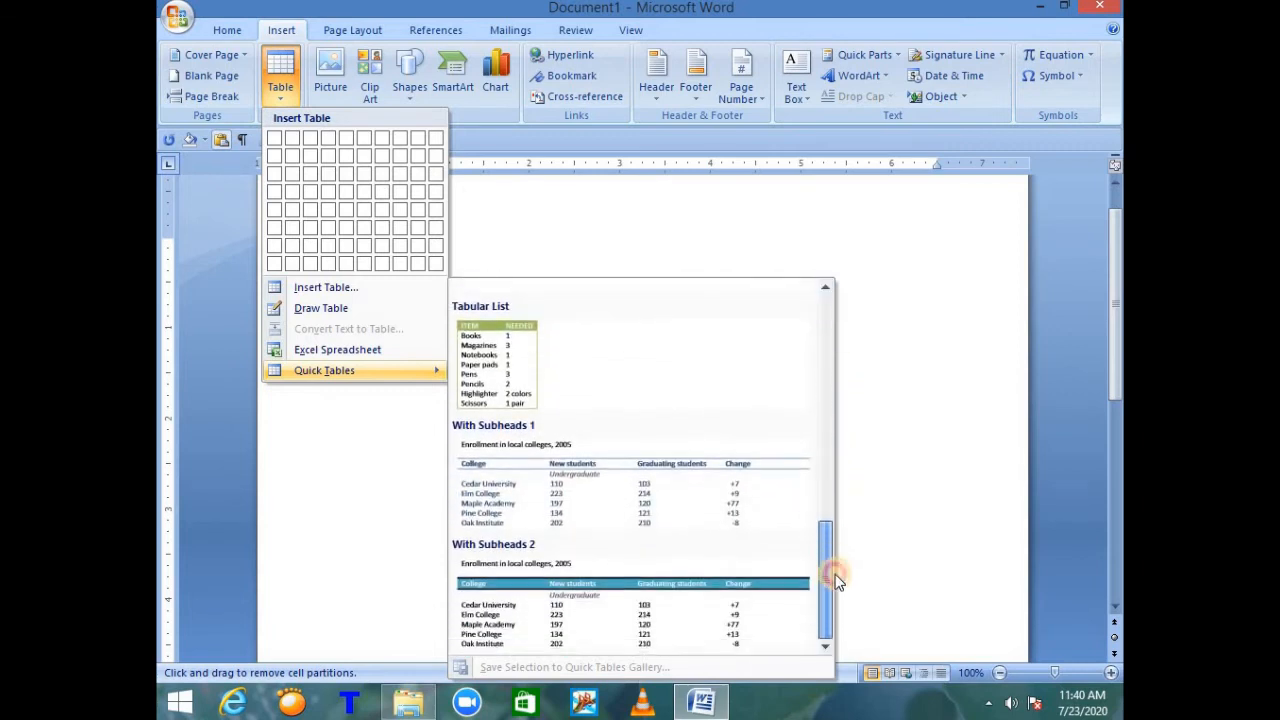
{"action": "left_click", "coordinate": [628, 607]}
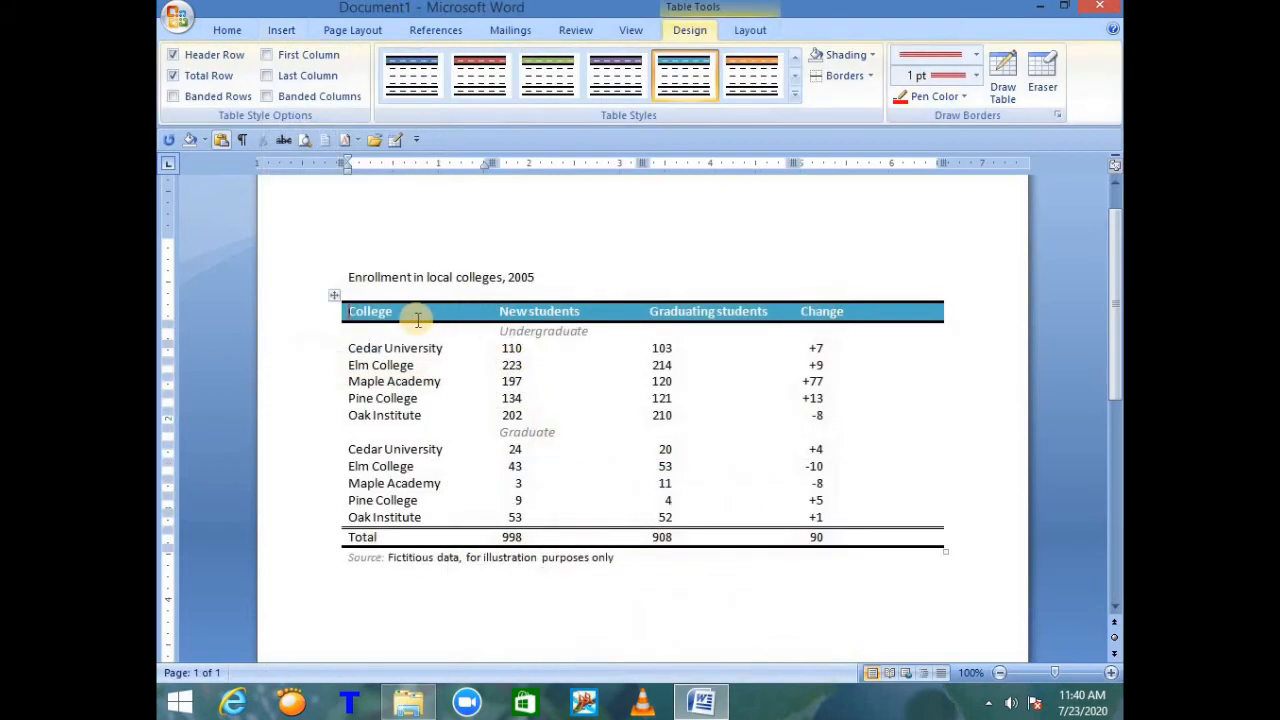
{"action": "left_click_drag", "start_coordinate": [407, 312], "coordinate": [373, 310]}
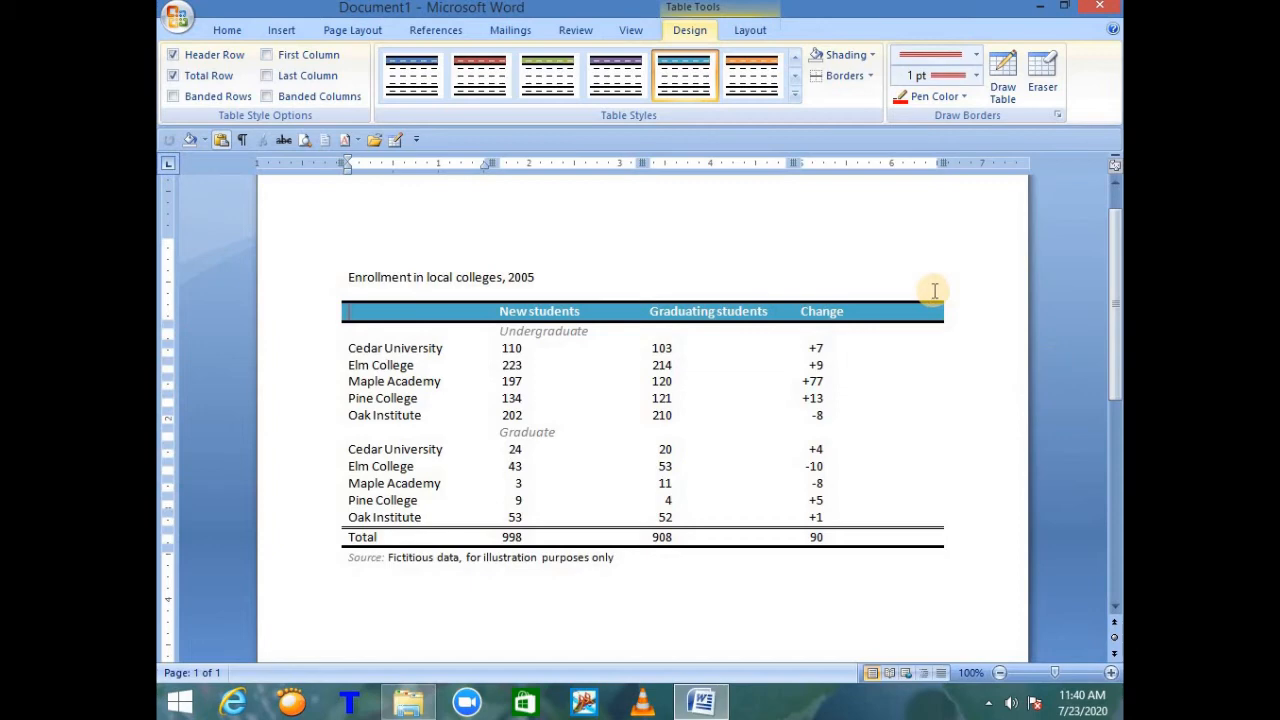
Step: Erase the whole enrollment table with the table Eraser and delete the remaining source and title lines
{"action": "left_click", "coordinate": [1036, 79]}
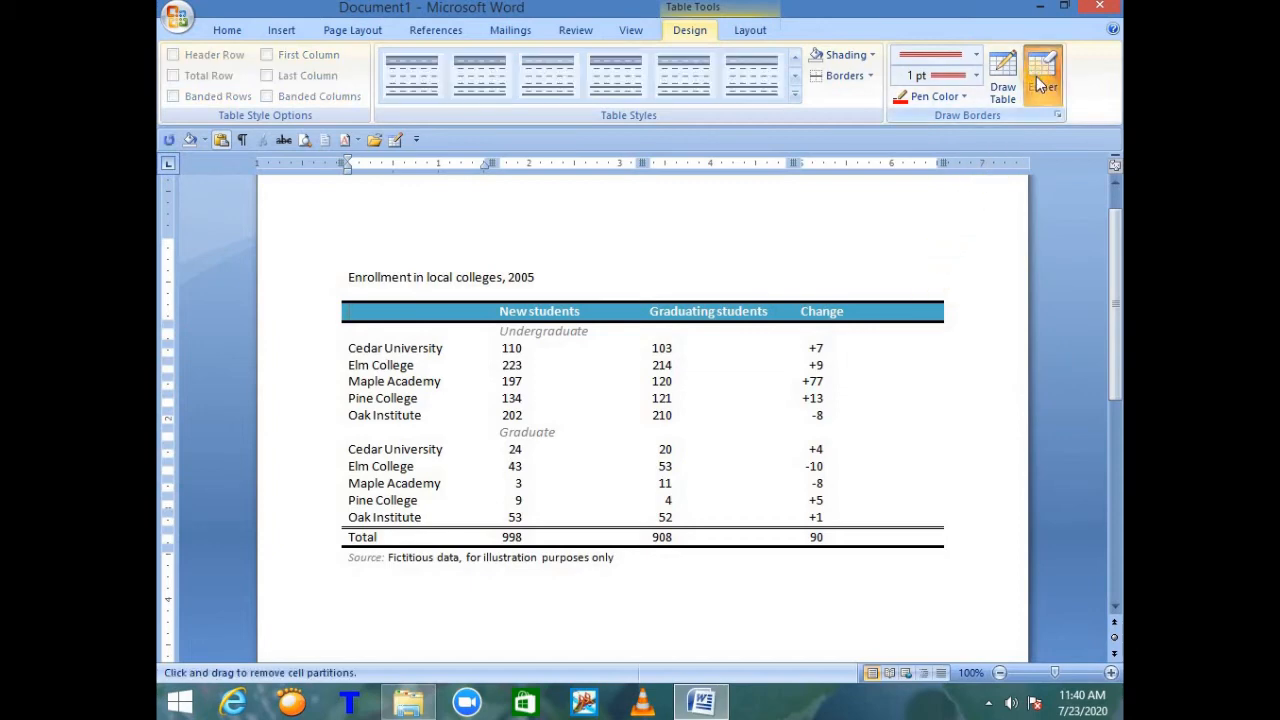
{"action": "mouse_move", "coordinate": [309, 243]}
{"action": "left_mouse_down"}
{"action": "mouse_move", "coordinate": [442, 400]}
{"action": "mouse_move", "coordinate": [706, 567]}
{"action": "mouse_move", "coordinate": [903, 614]}
{"action": "mouse_move", "coordinate": [961, 613]}
{"action": "left_mouse_up"}
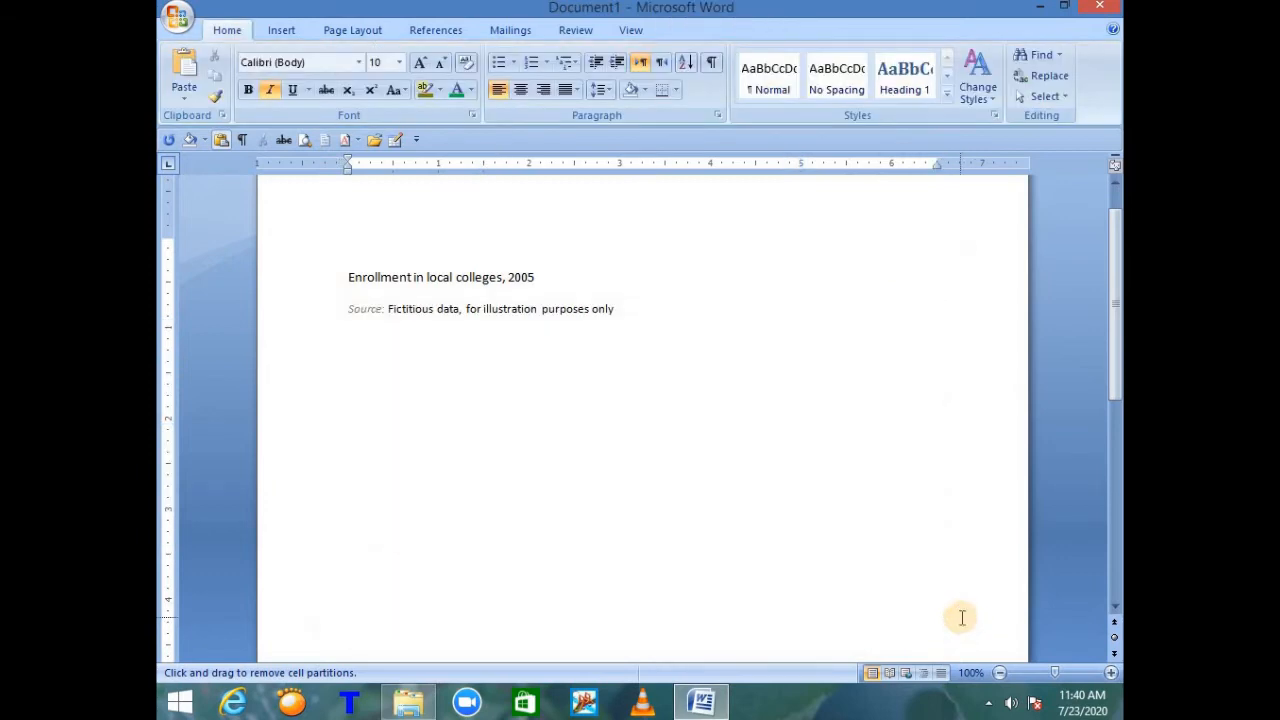
{"action": "key", "text": "BackSpace"}
{"action": "left_click_drag", "start_coordinate": [352, 277], "coordinate": [860, 276]}
{"action": "key", "text": "Delete"}
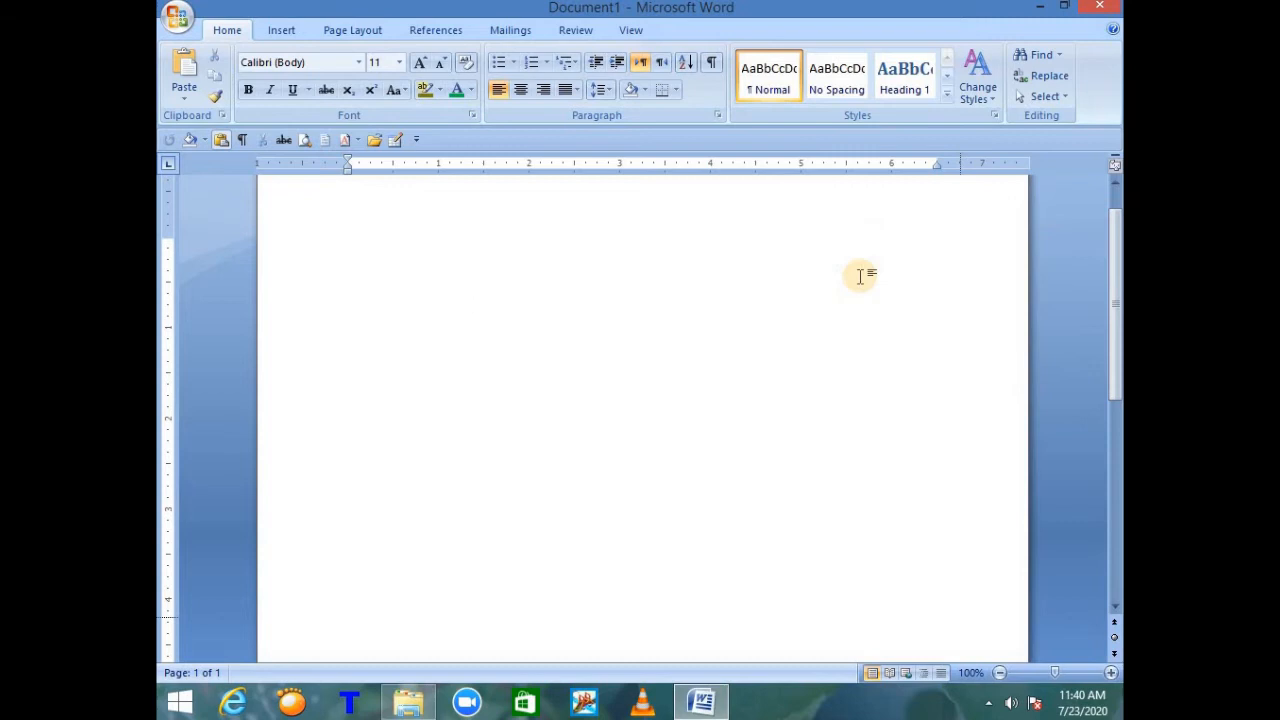
{"action": "left_click", "coordinate": [286, 28]}
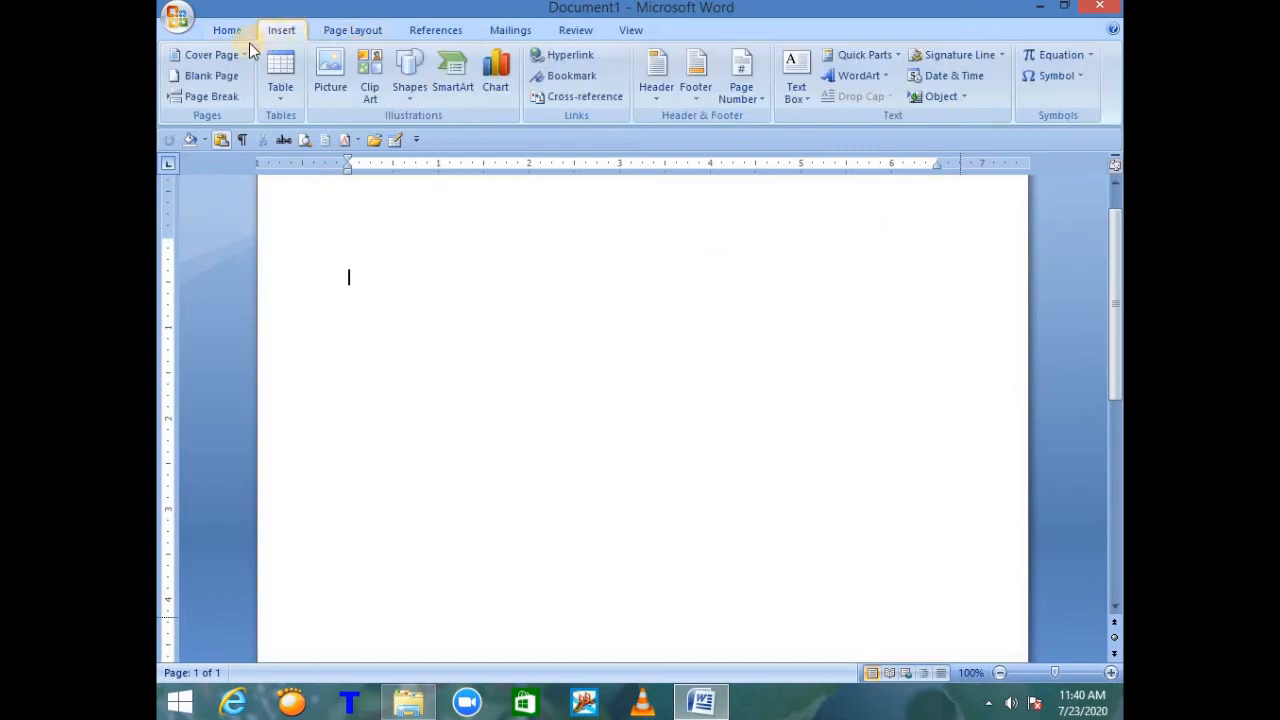
{"action": "left_click", "coordinate": [282, 102]}
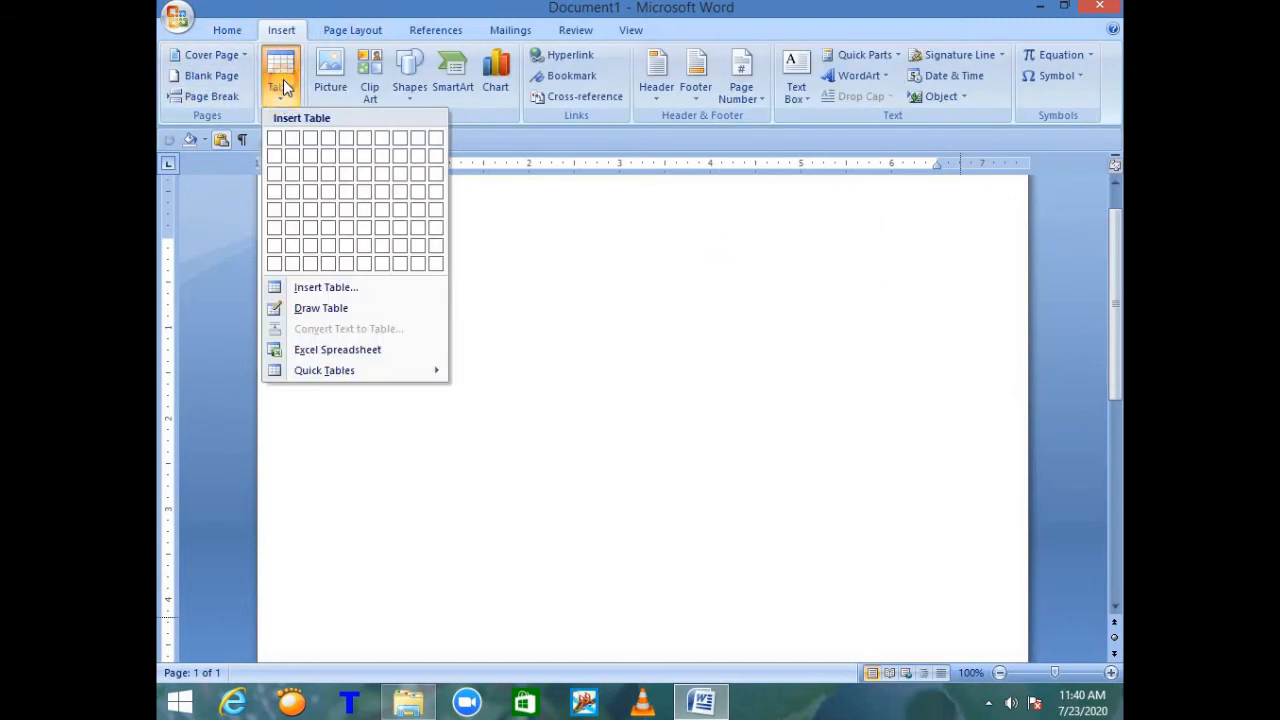
{"action": "left_click", "coordinate": [586, 209]}
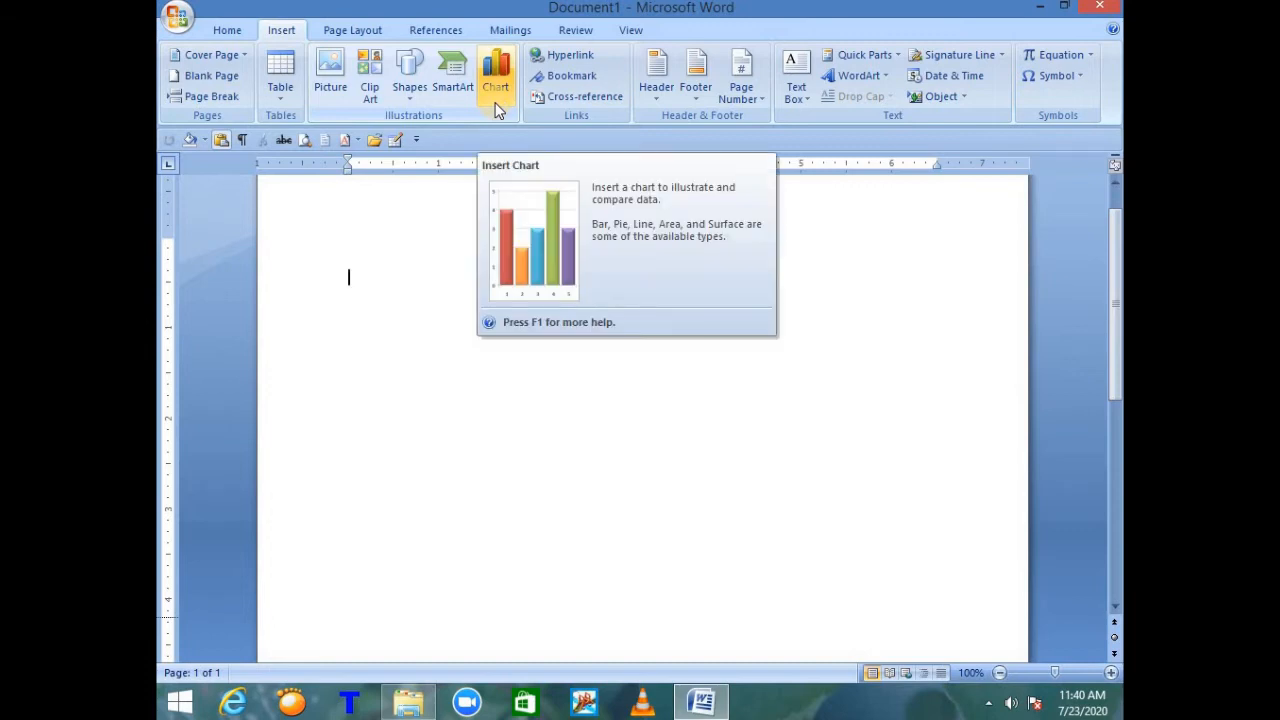
{"action": "left_click", "coordinate": [311, 315]}
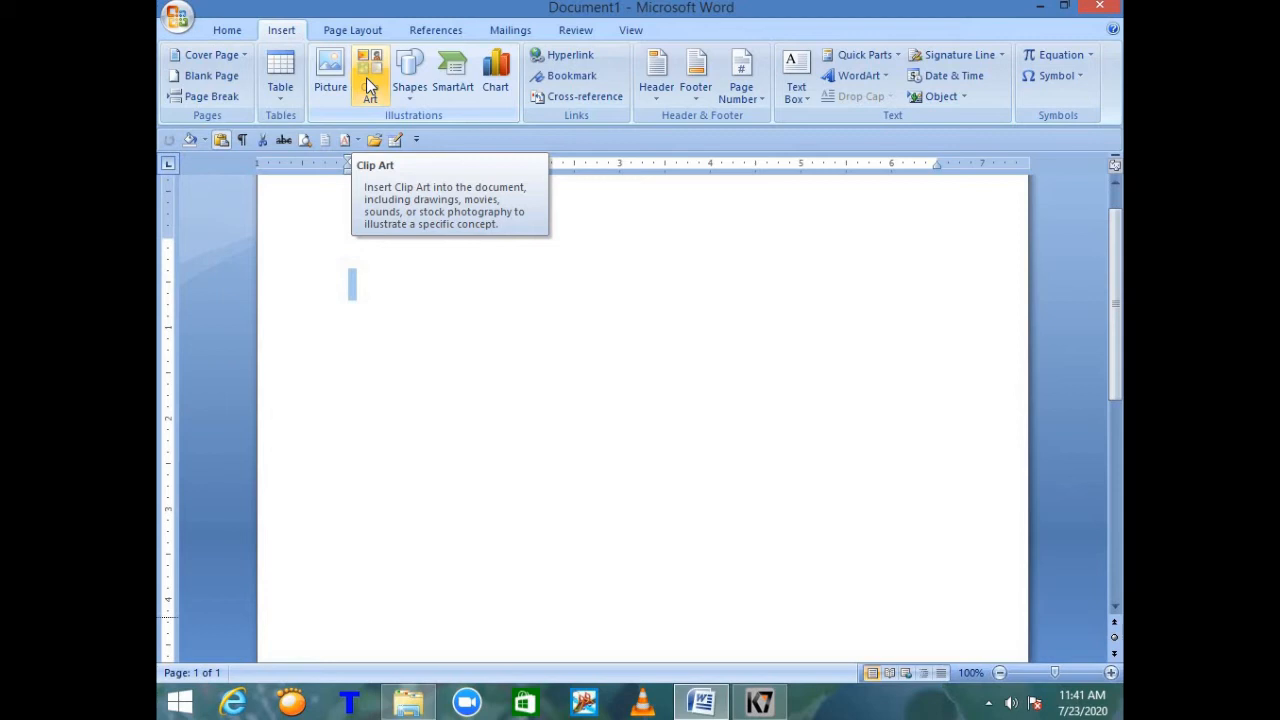
{"action": "left_click", "coordinate": [420, 252]}
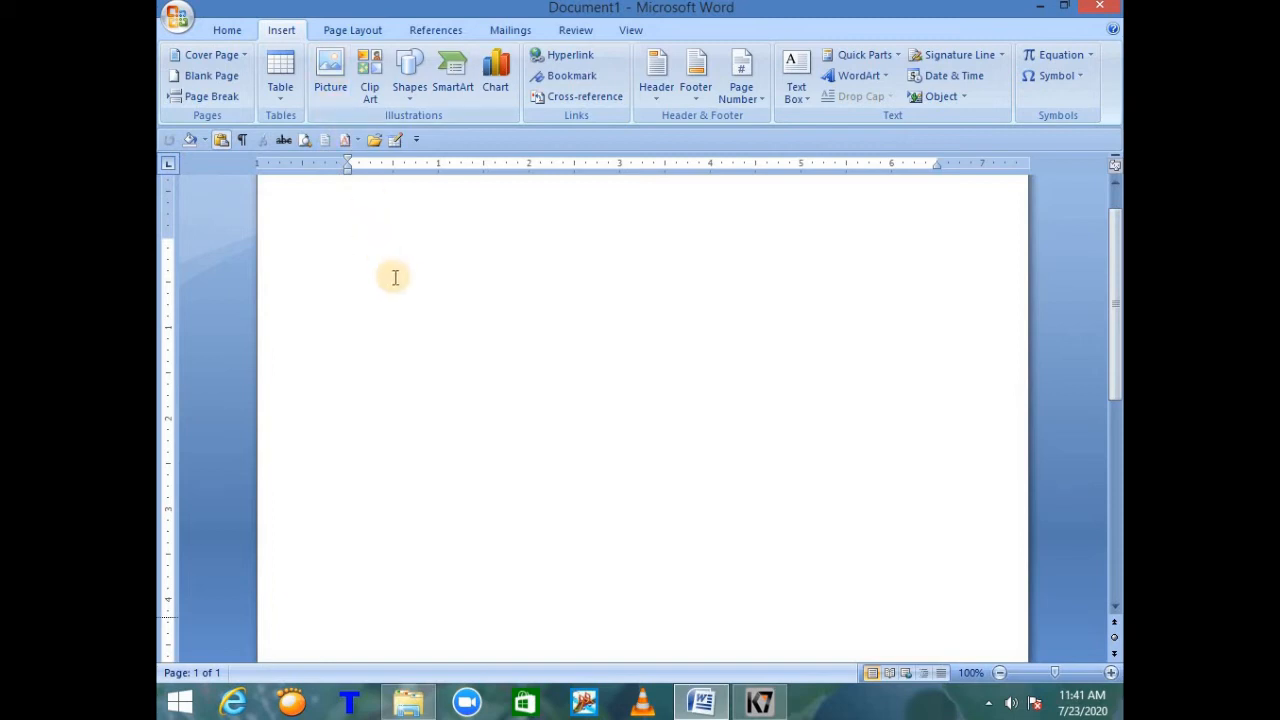
Step: Add an empty line on the blank page and insert the picture pic1 from the Pictures folder
{"action": "key", "text": "Return"}
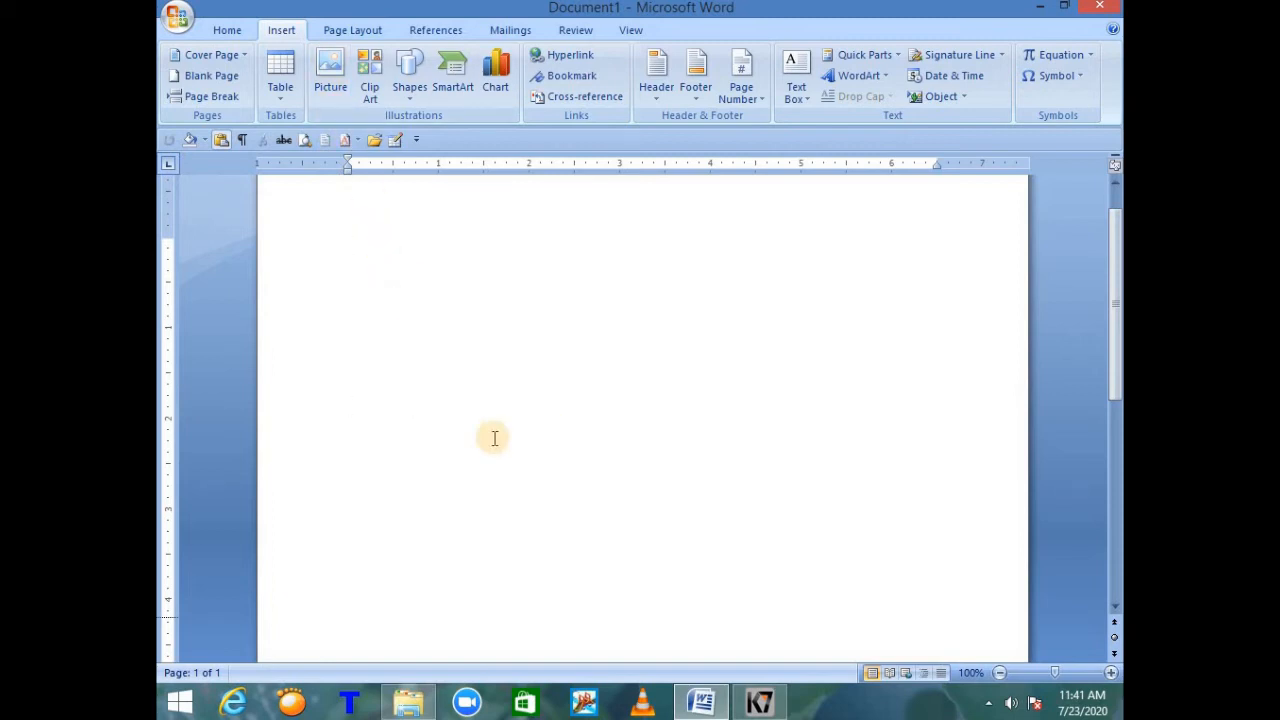
{"action": "left_click", "coordinate": [418, 409]}
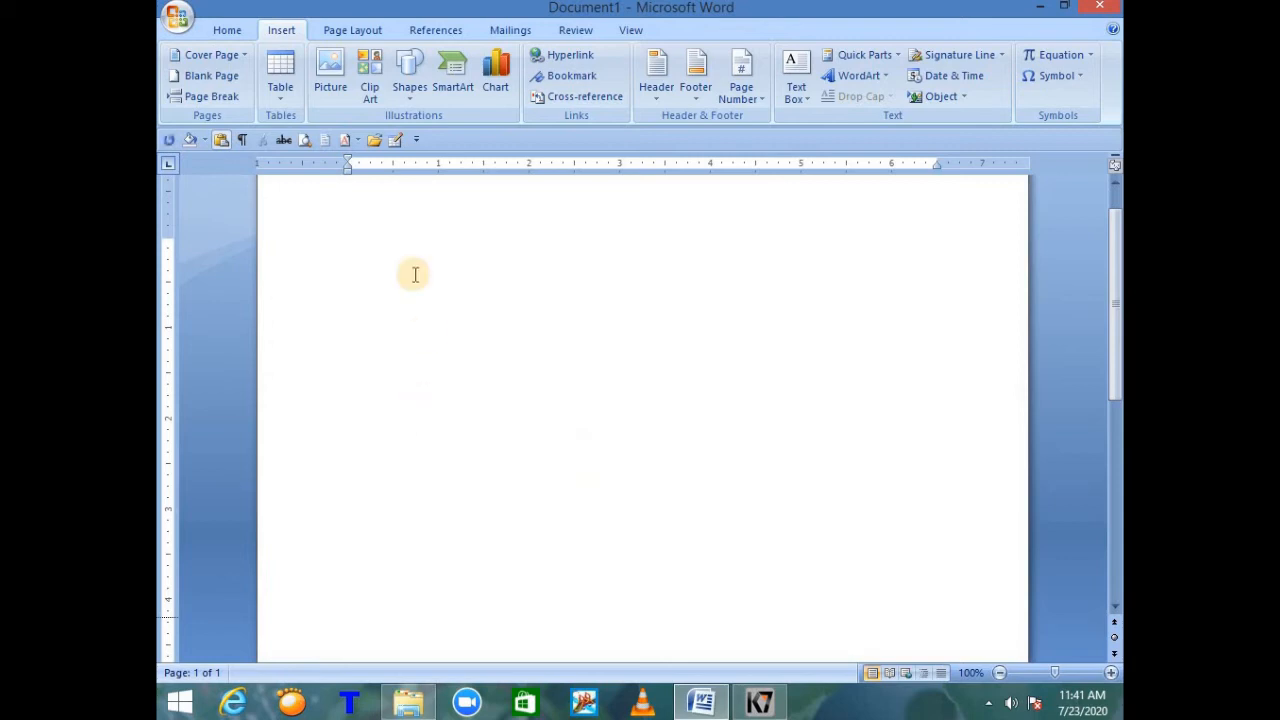
{"action": "left_click", "coordinate": [335, 73]}
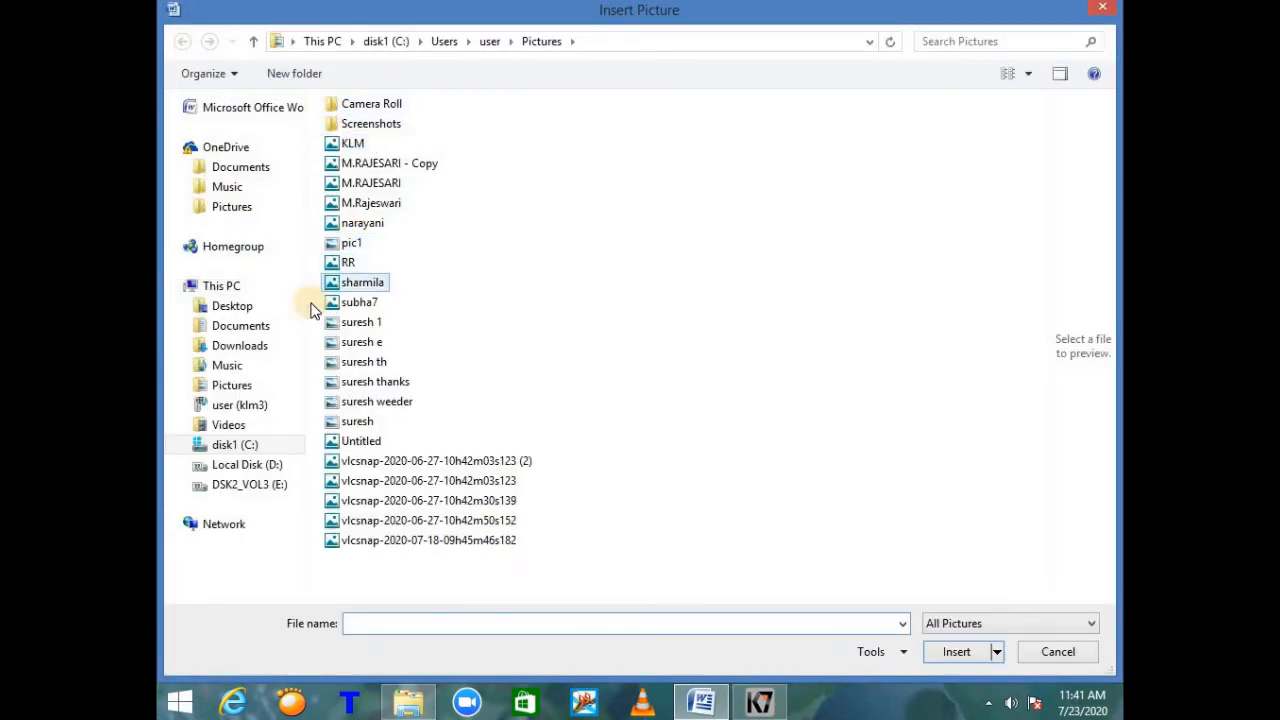
{"action": "left_click", "coordinate": [235, 385]}
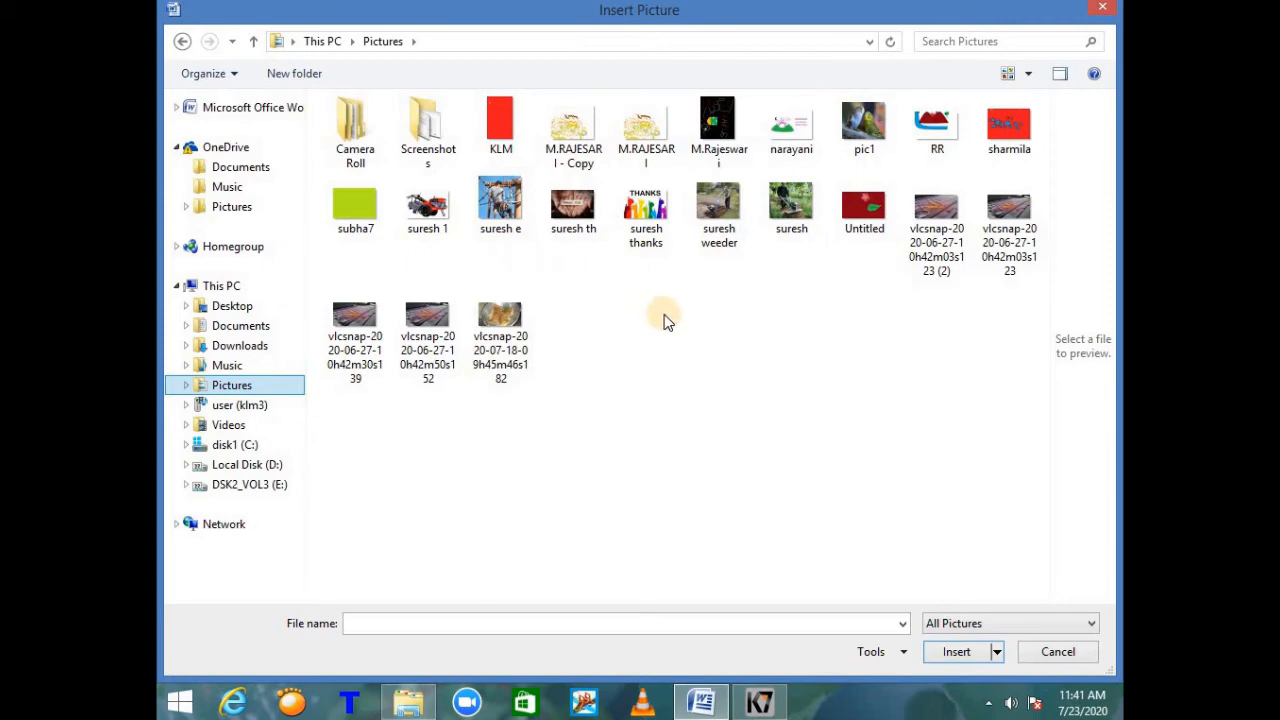
{"action": "left_click", "coordinate": [864, 133]}
{"action": "double_click", "coordinate": [865, 132]}
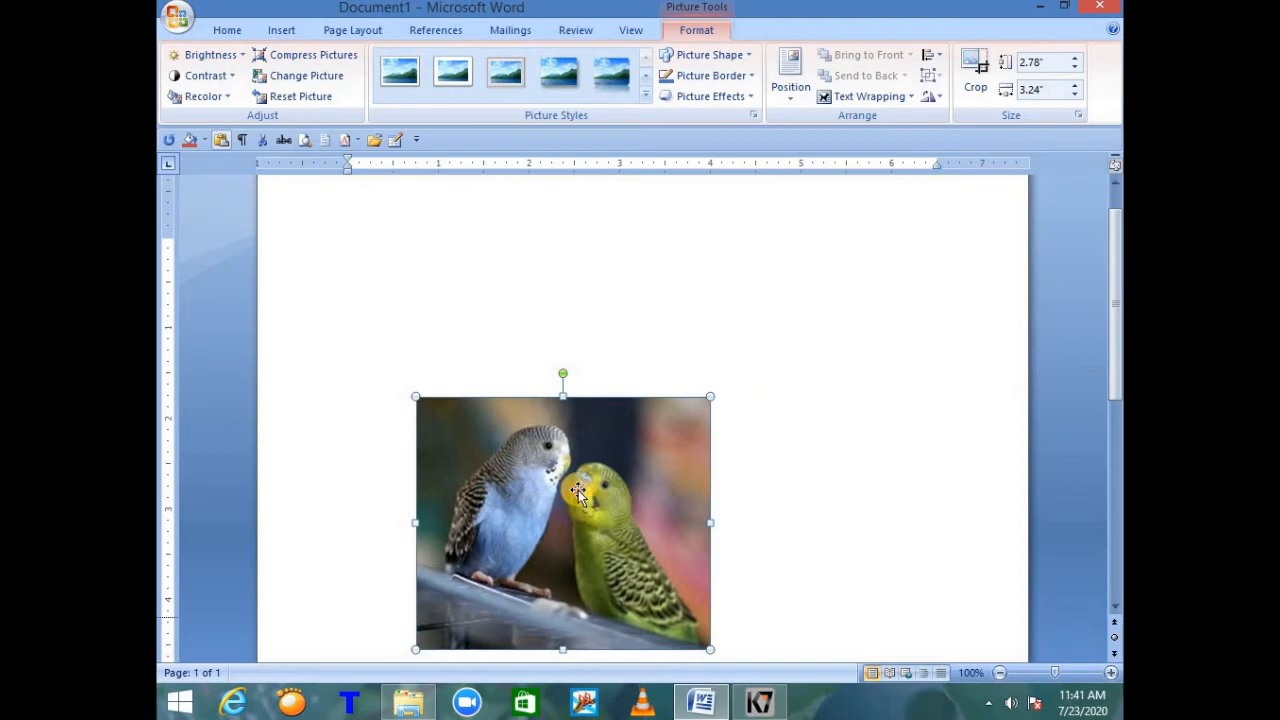
Step: Move the bird picture up to the left margin and resize it to about 1.97" high by 2.29" wide
{"action": "left_click_drag", "start_coordinate": [578, 490], "coordinate": [657, 344]}
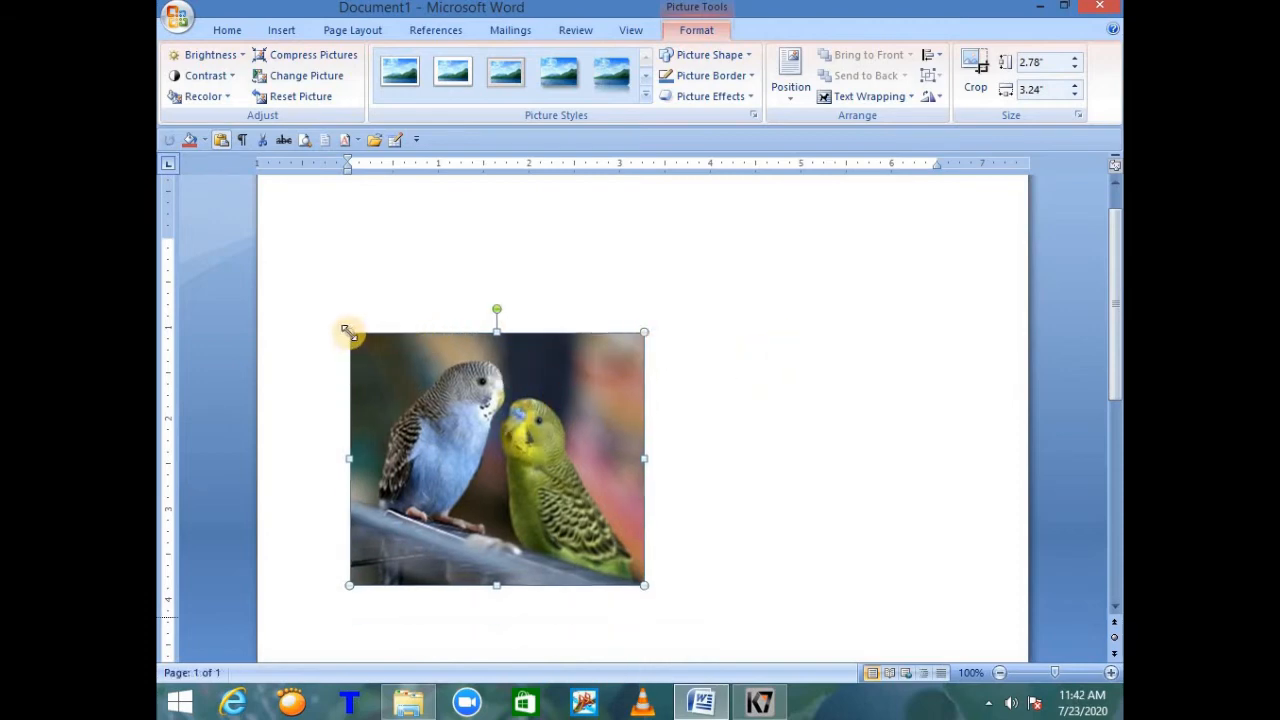
{"action": "left_click_drag", "start_coordinate": [348, 333], "coordinate": [519, 459]}
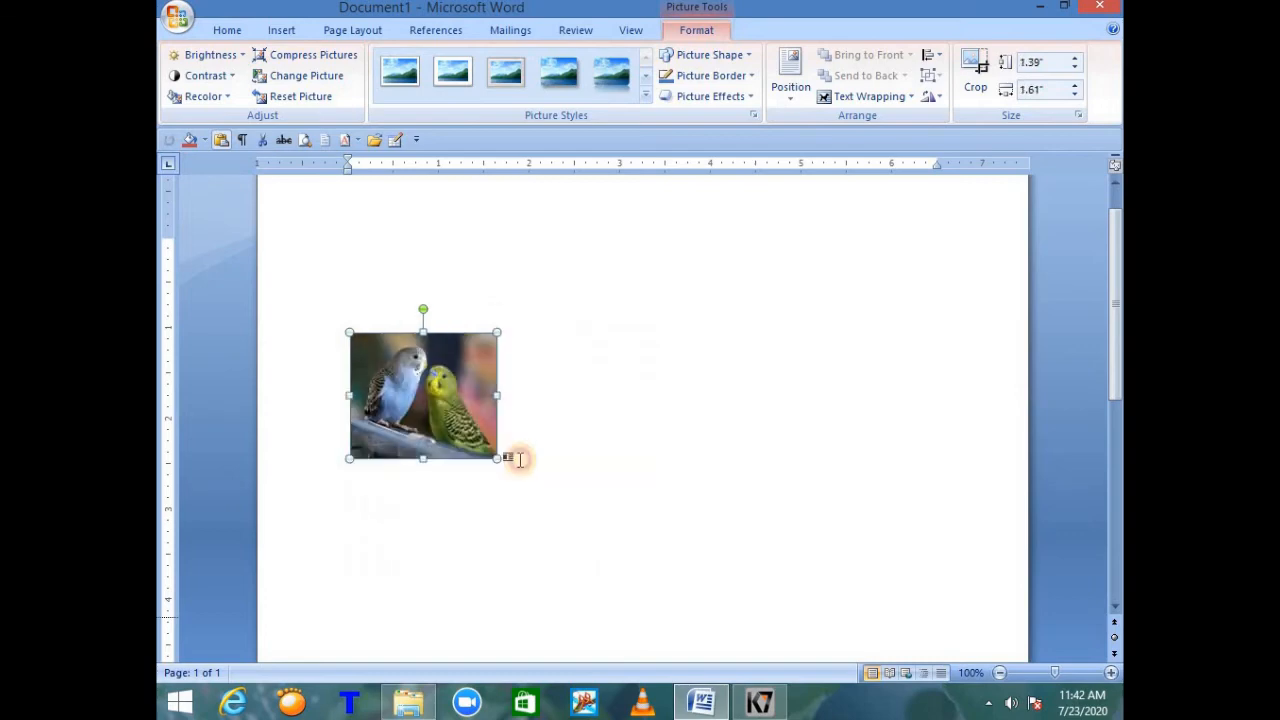
{"action": "left_click_drag", "start_coordinate": [348, 333], "coordinate": [309, 286]}
Step: Rotate the bird picture clockwise and turn it back upright
{"action": "mouse_move", "coordinate": [454, 306]}
{"action": "left_mouse_down"}
{"action": "mouse_move", "coordinate": [536, 289]}
{"action": "mouse_move", "coordinate": [586, 346]}
{"action": "mouse_move", "coordinate": [603, 429]}
{"action": "mouse_move", "coordinate": [617, 303]}
{"action": "left_mouse_up"}
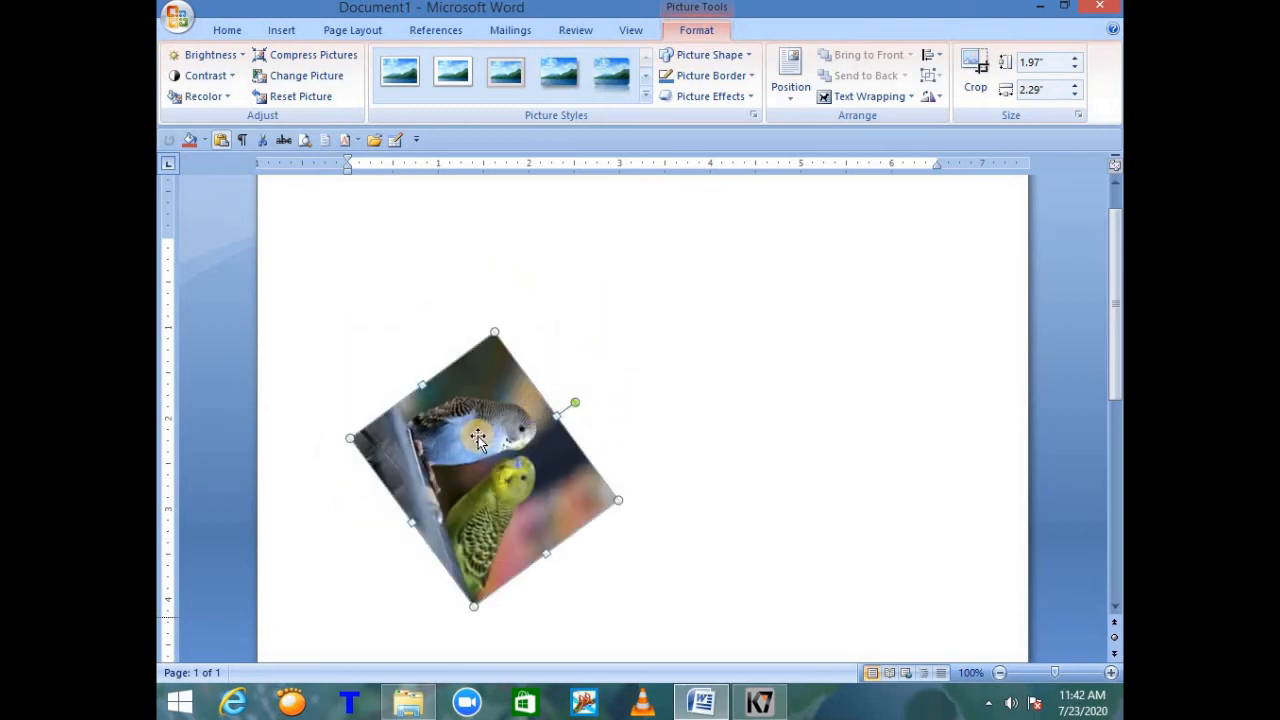
{"action": "left_click_drag", "start_coordinate": [576, 402], "coordinate": [462, 302]}
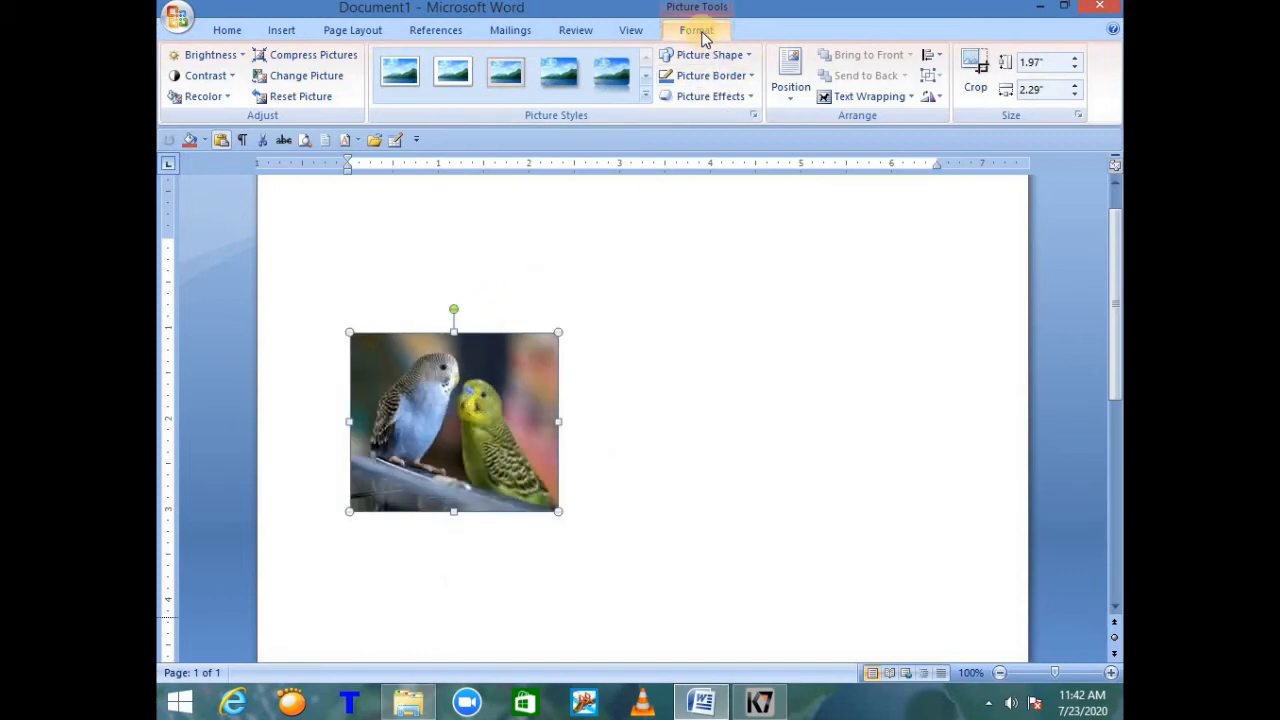
Step: Deselect and reselect the bird picture to examine when the Picture Tools formatting options are available
{"action": "left_click", "coordinate": [707, 276]}
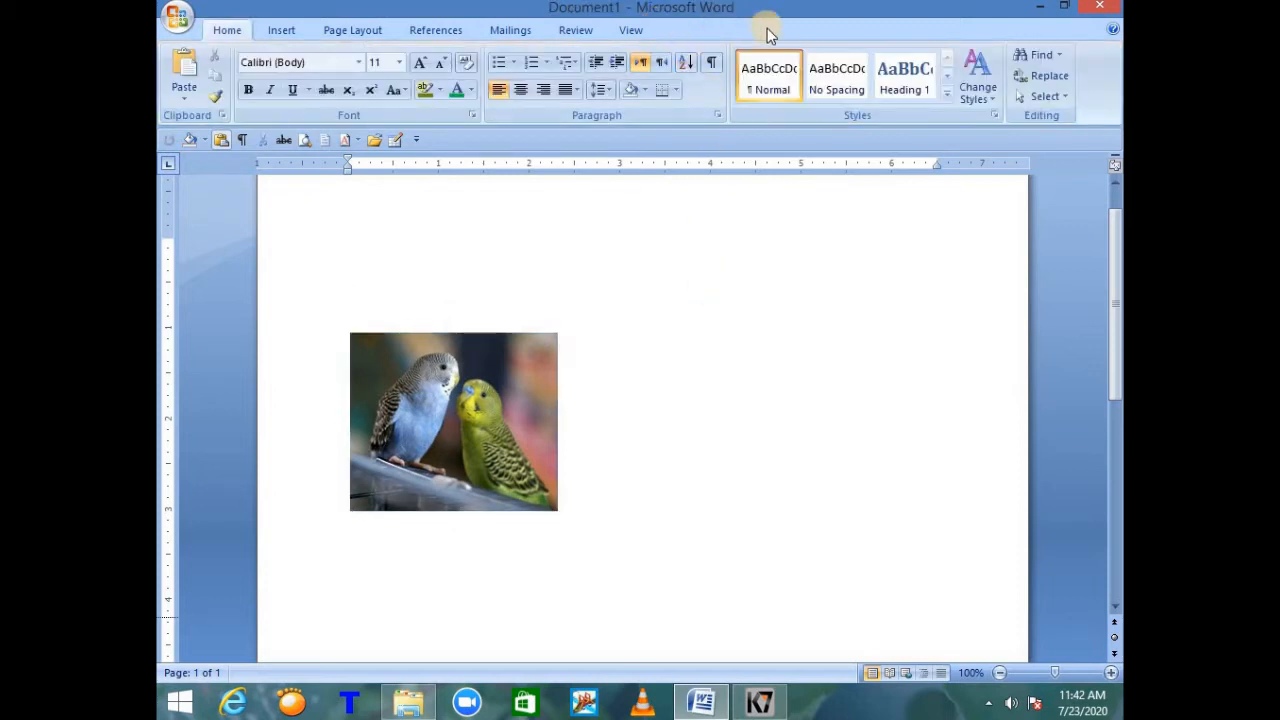
{"action": "left_click", "coordinate": [512, 352]}
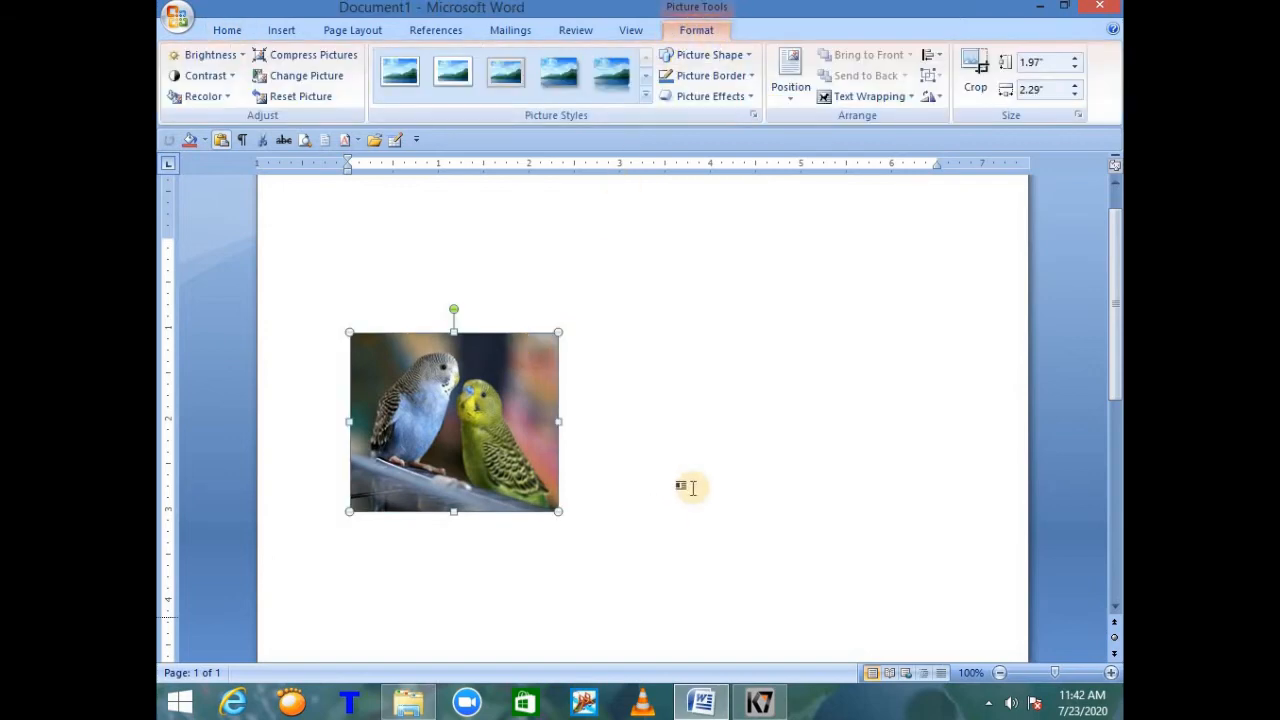
{"action": "left_click", "coordinate": [700, 358]}
{"action": "left_click", "coordinate": [517, 409]}
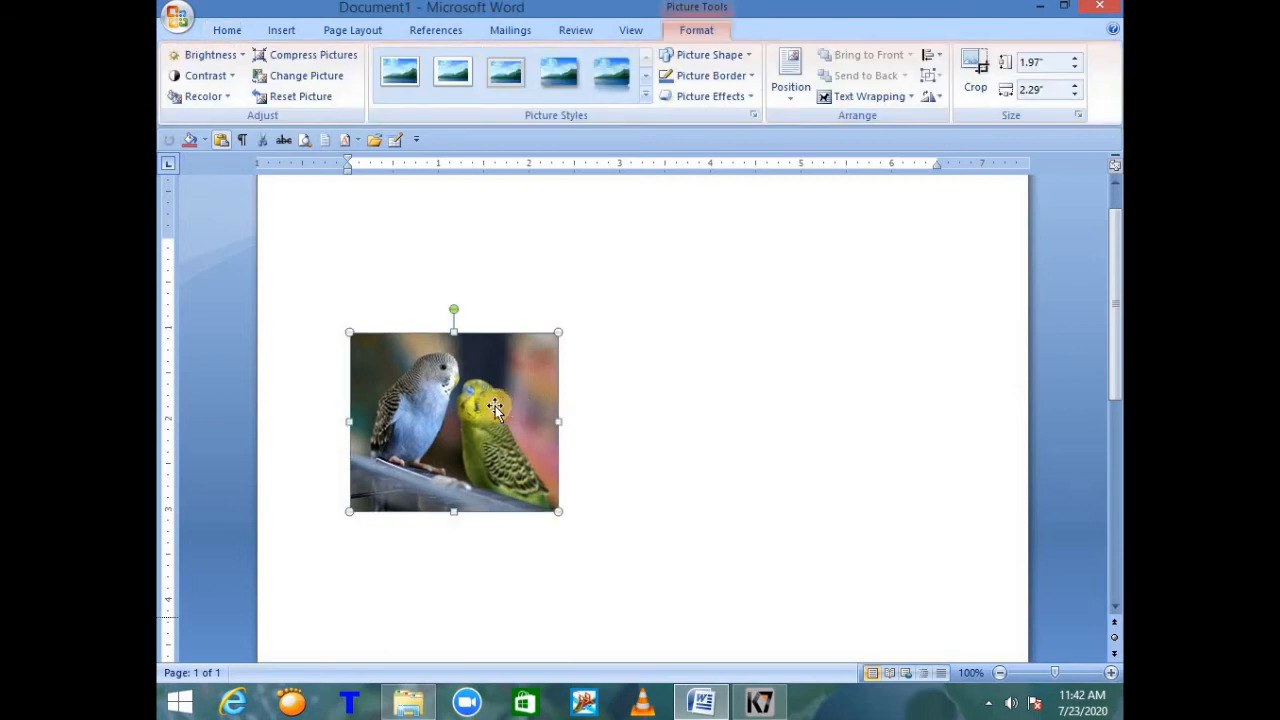
Step: Try to move the bird picture directly across the page to the right
{"action": "left_click_drag", "start_coordinate": [464, 402], "coordinate": [829, 411]}
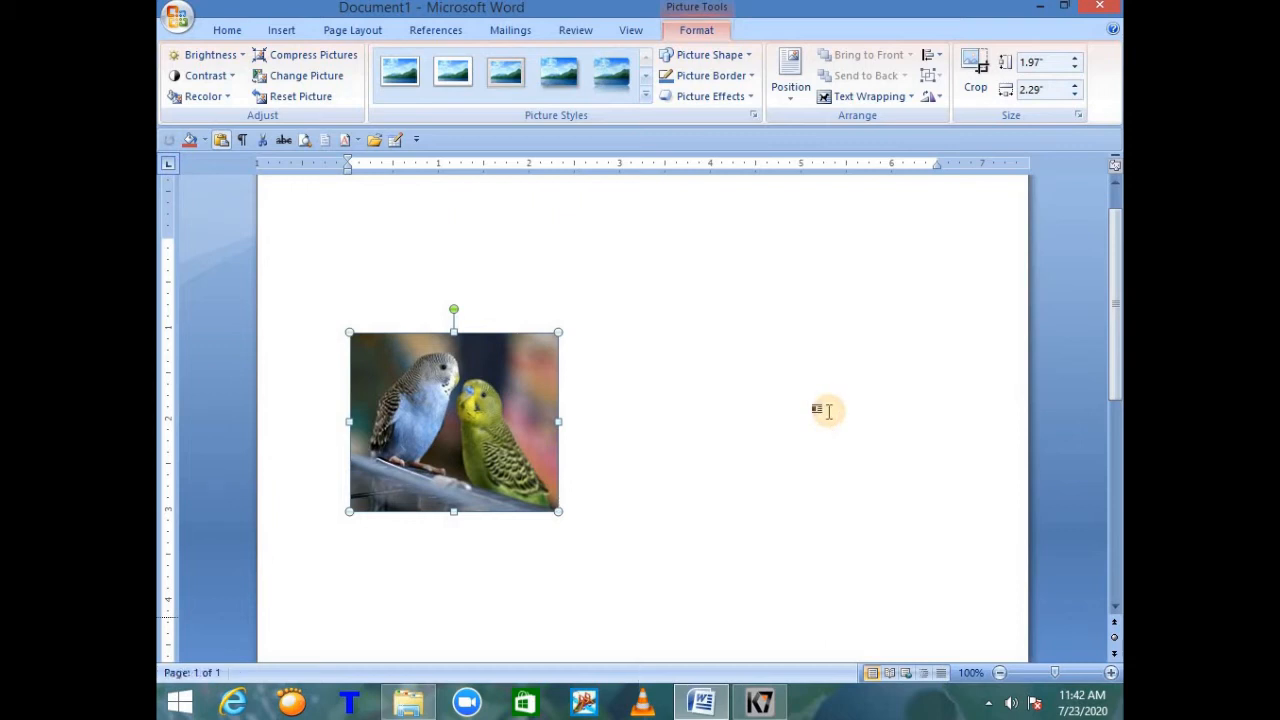
{"action": "left_click", "coordinate": [725, 411]}
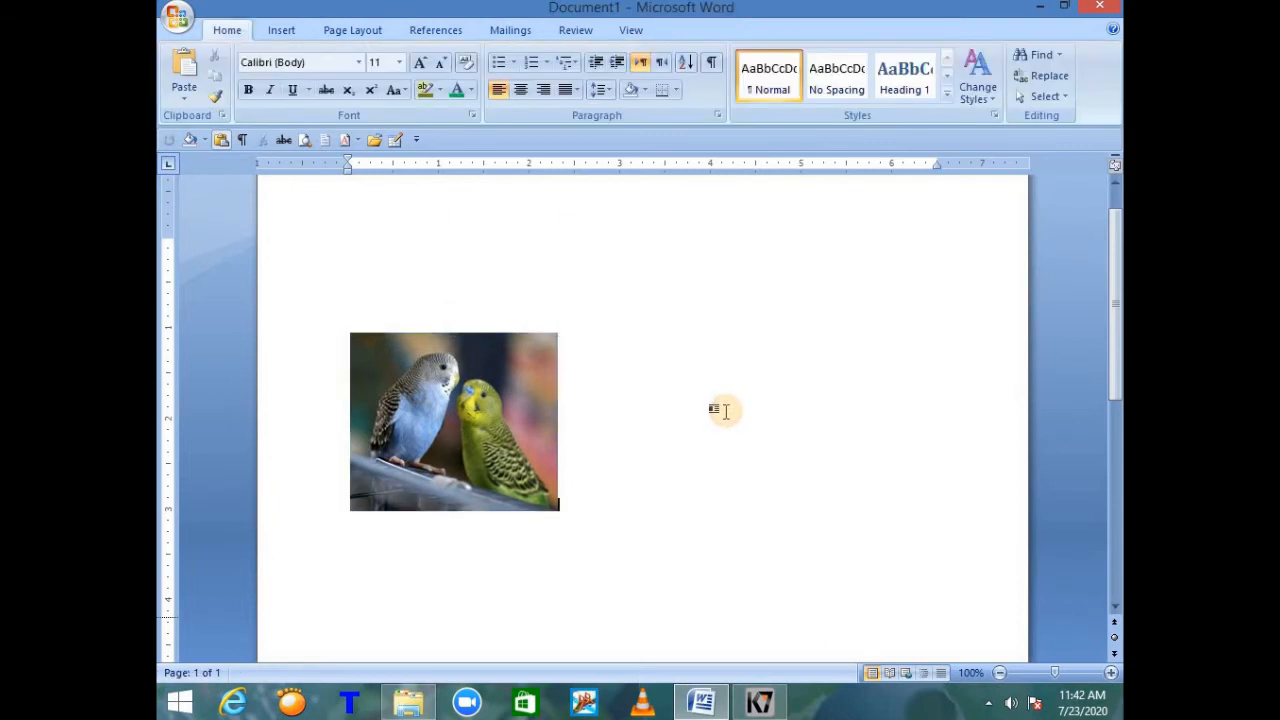
{"action": "left_click", "coordinate": [473, 415]}
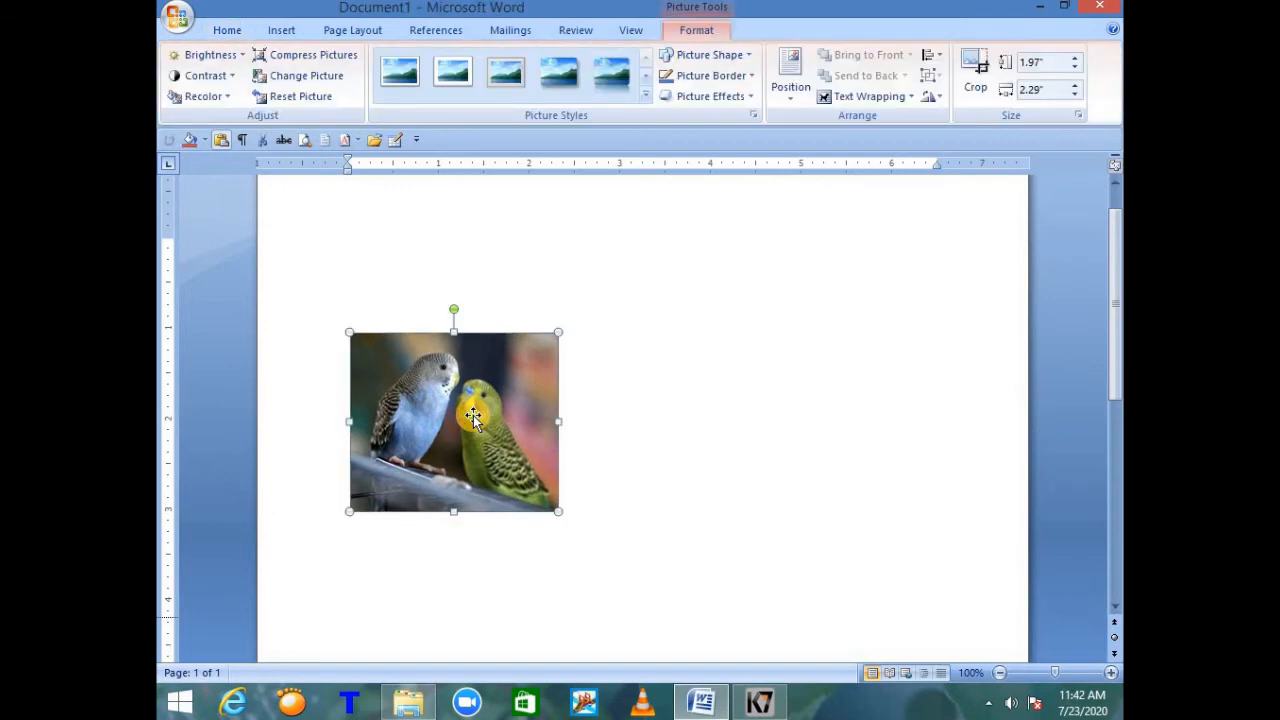
{"action": "left_click", "coordinate": [323, 471]}
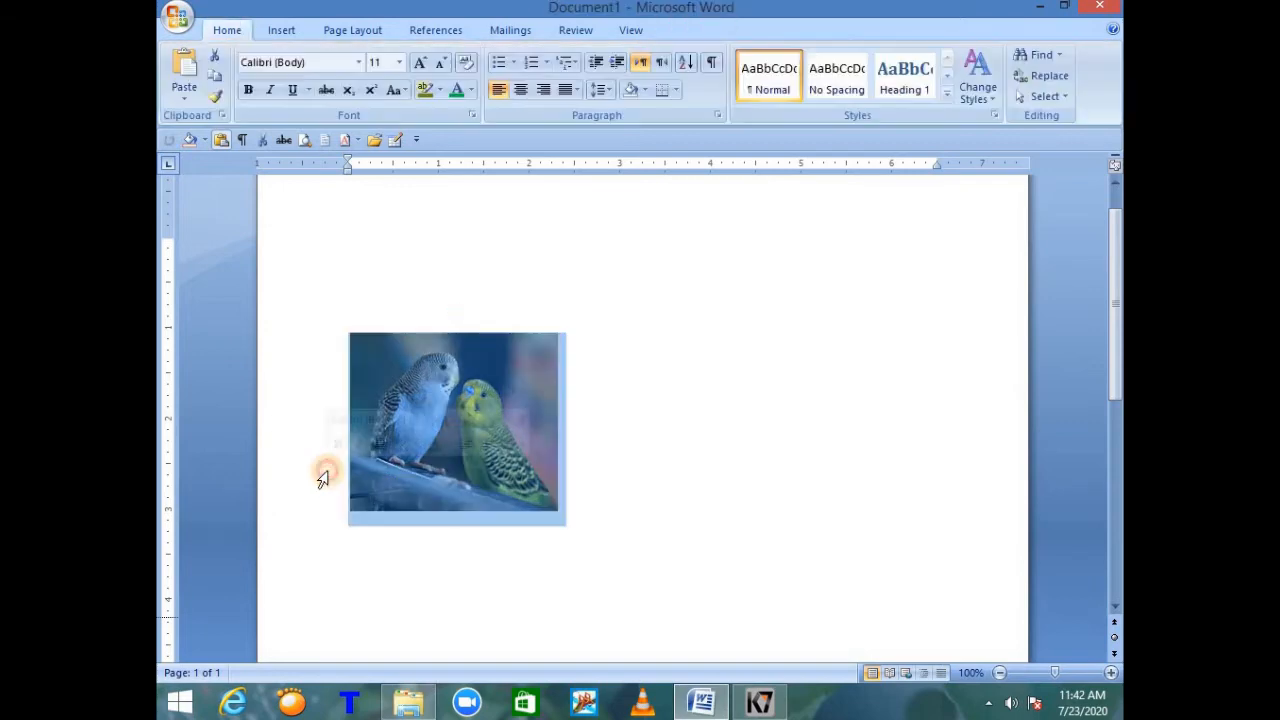
Step: Adjust the spaces in front of the bird picture so it starts about 1.2 inches from the left margin, and select the picture
{"action": "left_click", "coordinate": [343, 482]}
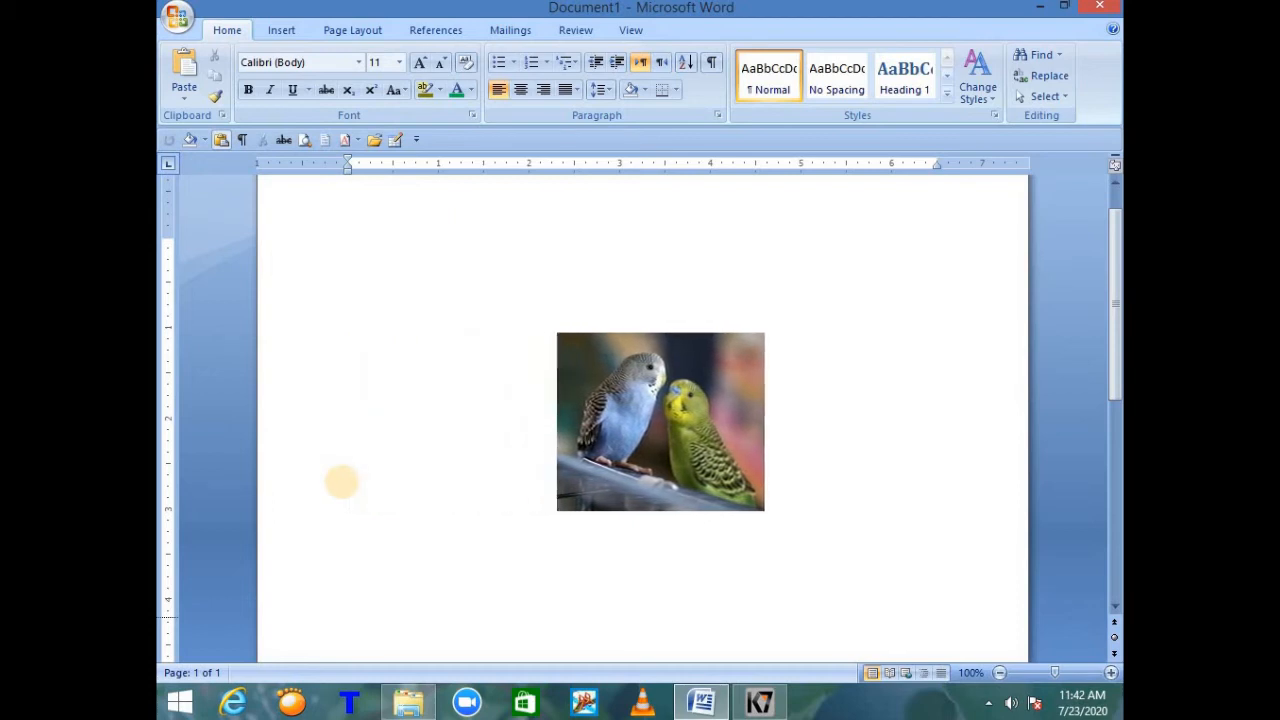
{"action": "key", "text": "BackSpace"}
{"action": "key", "text": "BackSpace"}
{"action": "key", "text": "BackSpace"}
{"action": "key", "text": "BackSpace"}
{"action": "key", "text": "BackSpace"}
{"action": "key", "text": "BackSpace"}
{"action": "key", "text": "BackSpace"}
{"action": "key", "text": "BackSpace"}
{"action": "key", "text": "BackSpace"}
{"action": "key", "text": "BackSpace"}
{"action": "key", "text": "BackSpace"}
{"action": "key", "text": "BackSpace"}
{"action": "key", "text": "BackSpace"}
{"action": "key", "text": "BackSpace"}
{"action": "key", "text": "BackSpace"}
{"action": "key", "text": "BackSpace"}
{"action": "key", "text": "BackSpace"}
{"action": "key", "text": "BackSpace"}
{"action": "key", "text": "BackSpace"}
{"action": "key", "text": "BackSpace"}
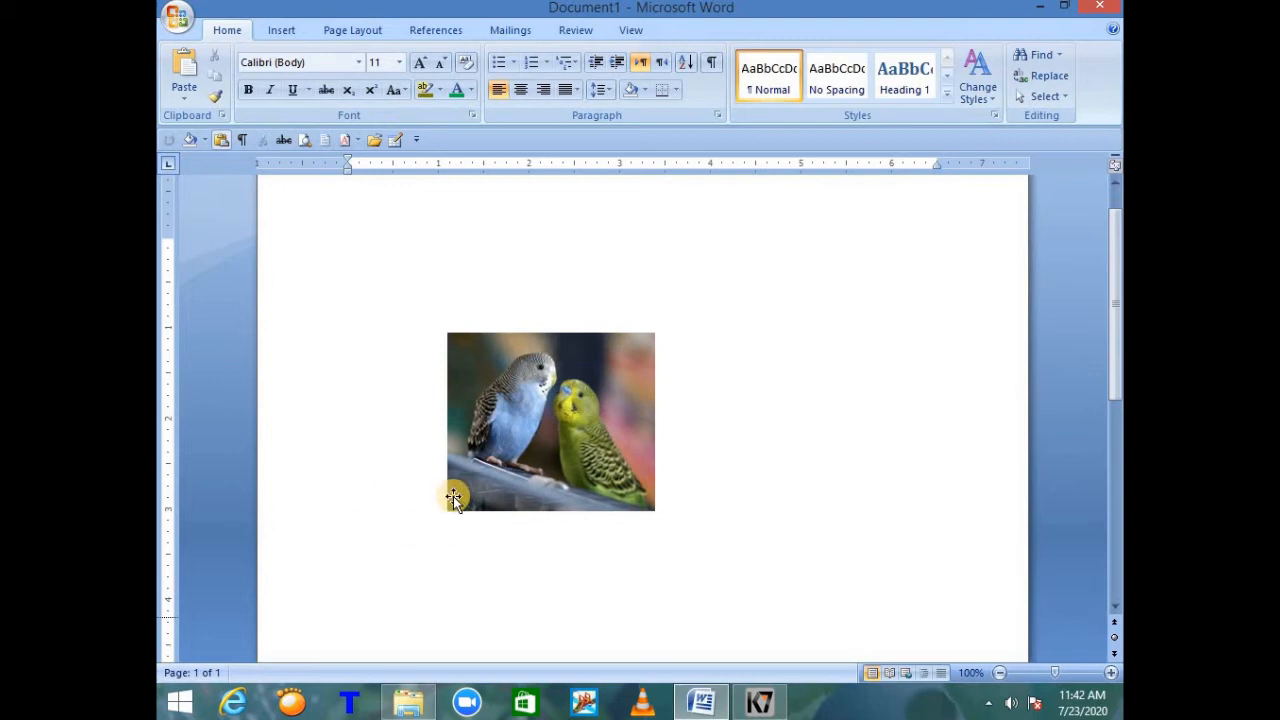
{"action": "key", "text": "BackSpace"}
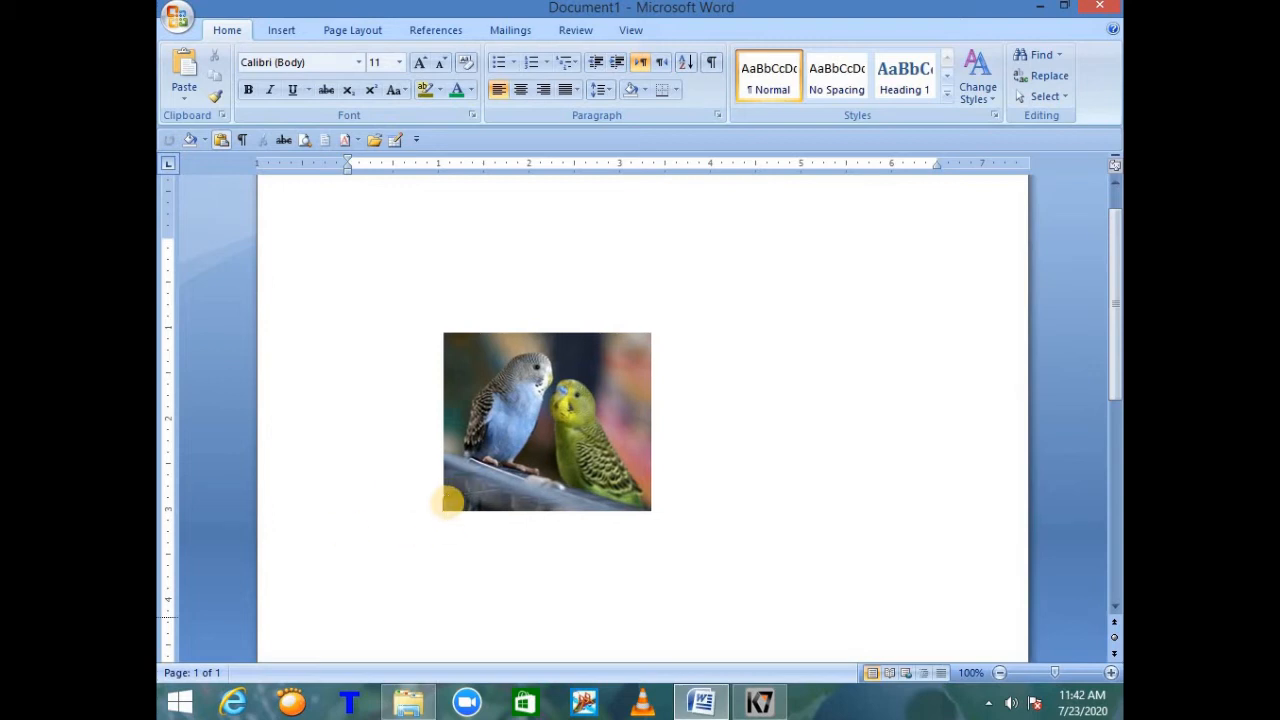
{"action": "key", "text": "space"}
{"action": "key", "text": "space"}
{"action": "key", "text": "space"}
{"action": "key", "text": "space"}
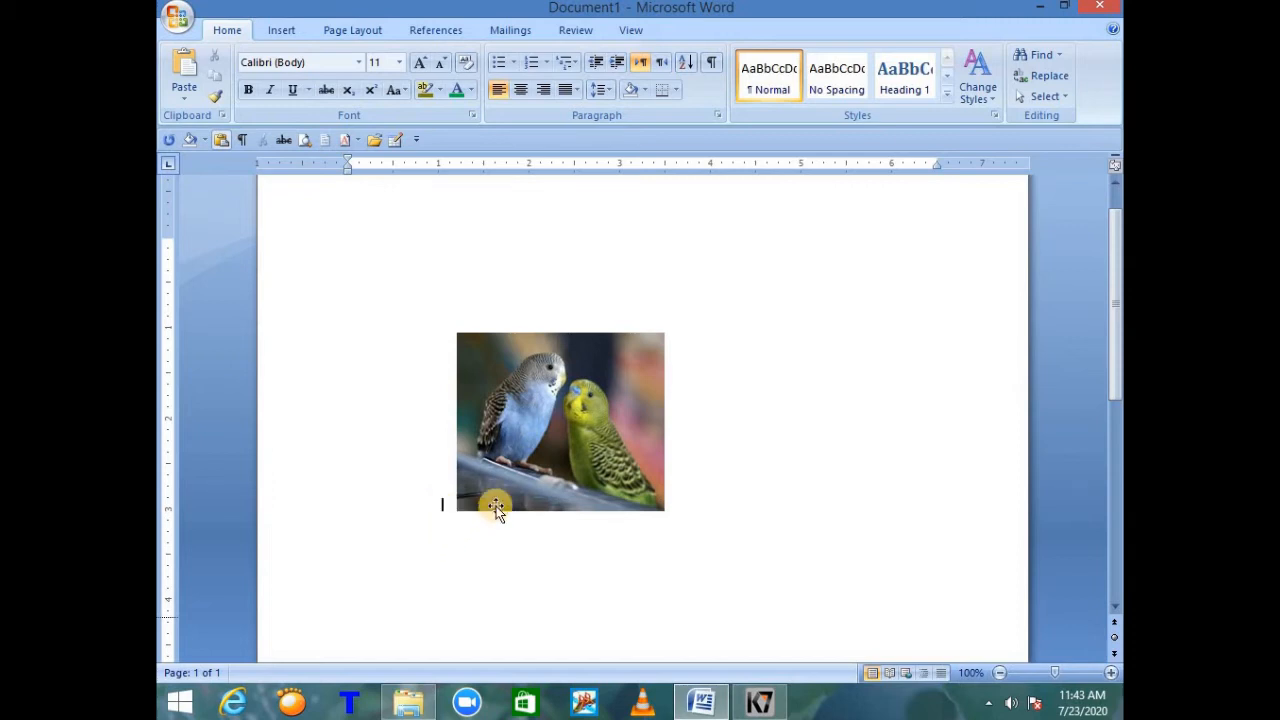
{"action": "left_click", "coordinate": [557, 443]}
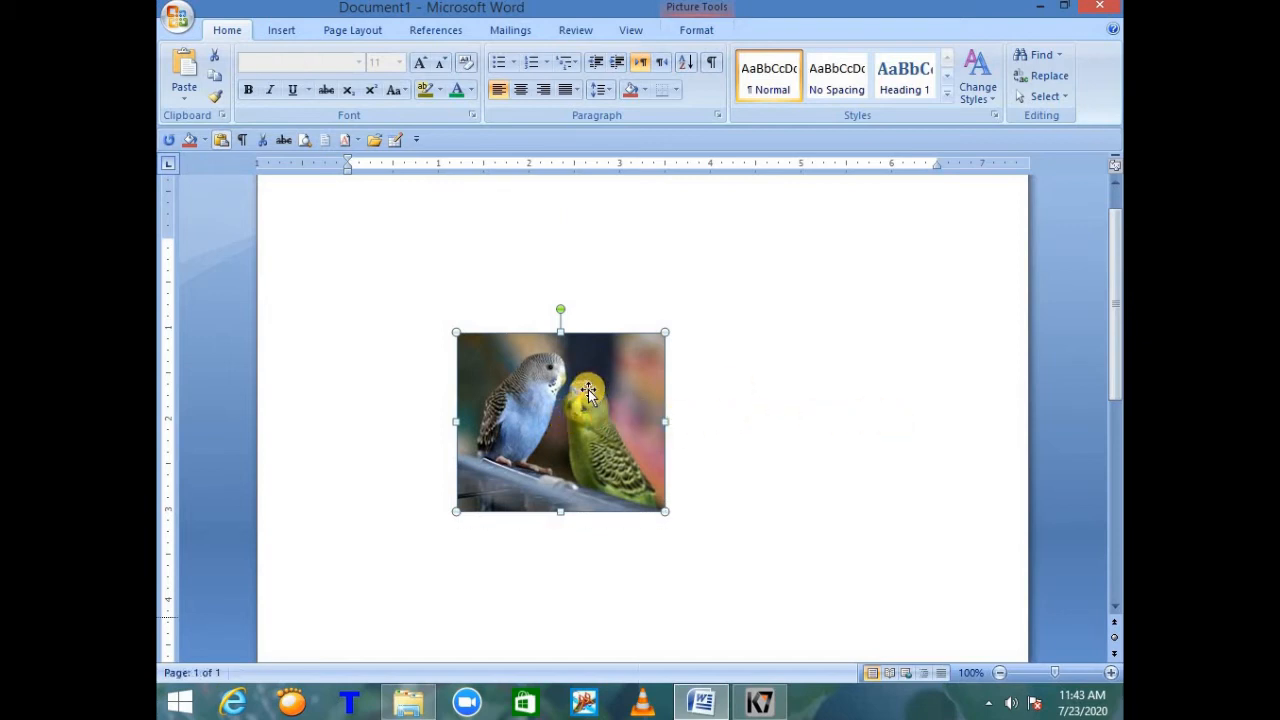
Step: Try to move the bird picture directly to the right, and place the insertion point just in front of it
{"action": "left_click_drag", "start_coordinate": [588, 390], "coordinate": [650, 420]}
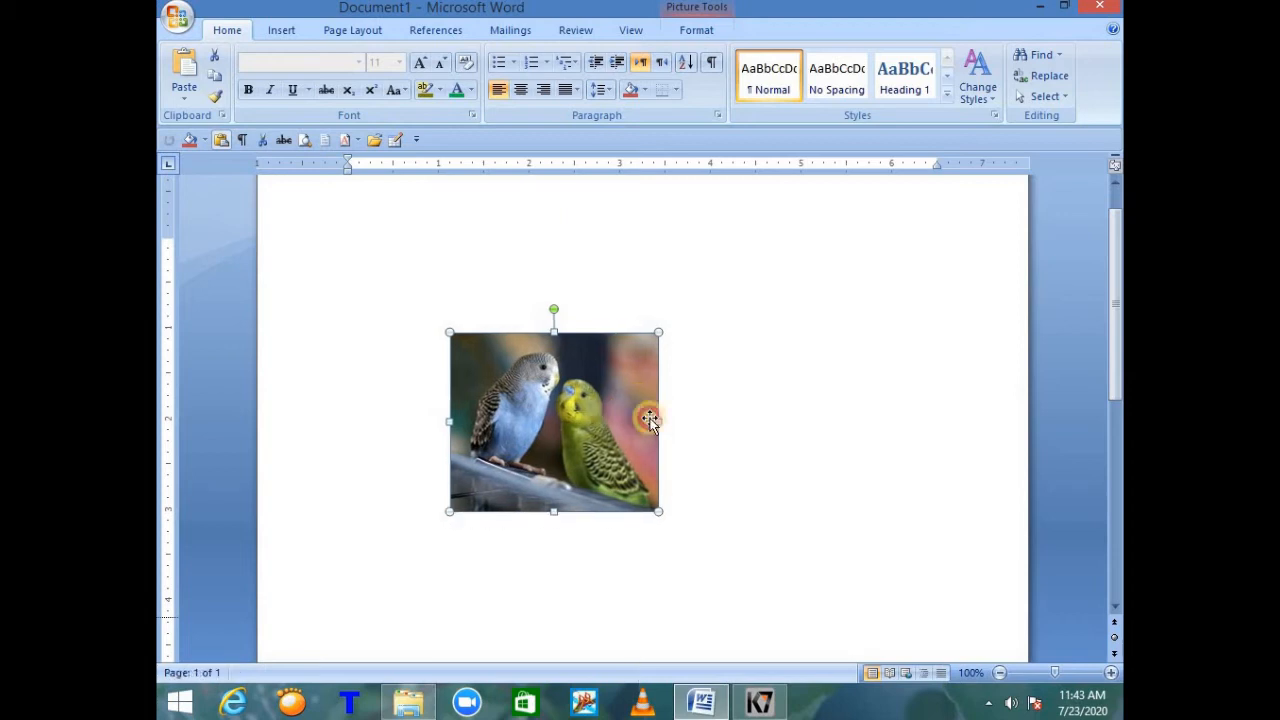
{"action": "double_click", "coordinate": [443, 492]}
{"action": "left_click", "coordinate": [449, 550]}
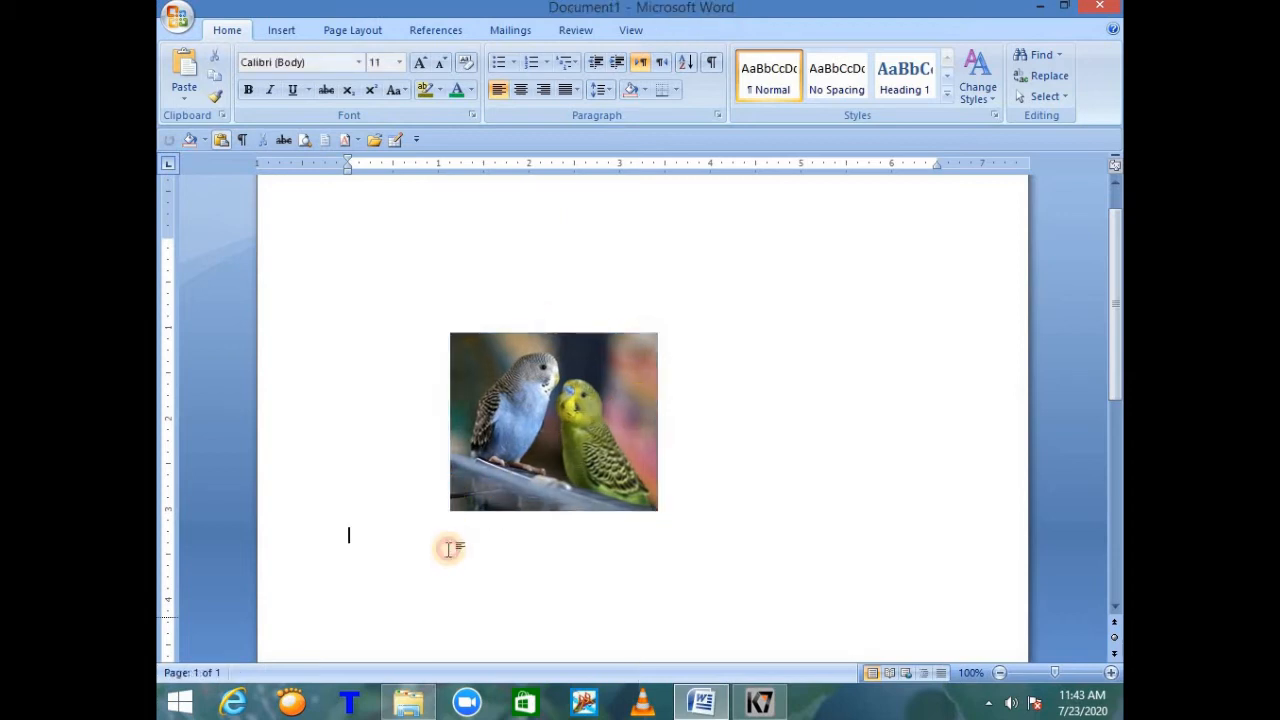
{"action": "left_click", "coordinate": [440, 502]}
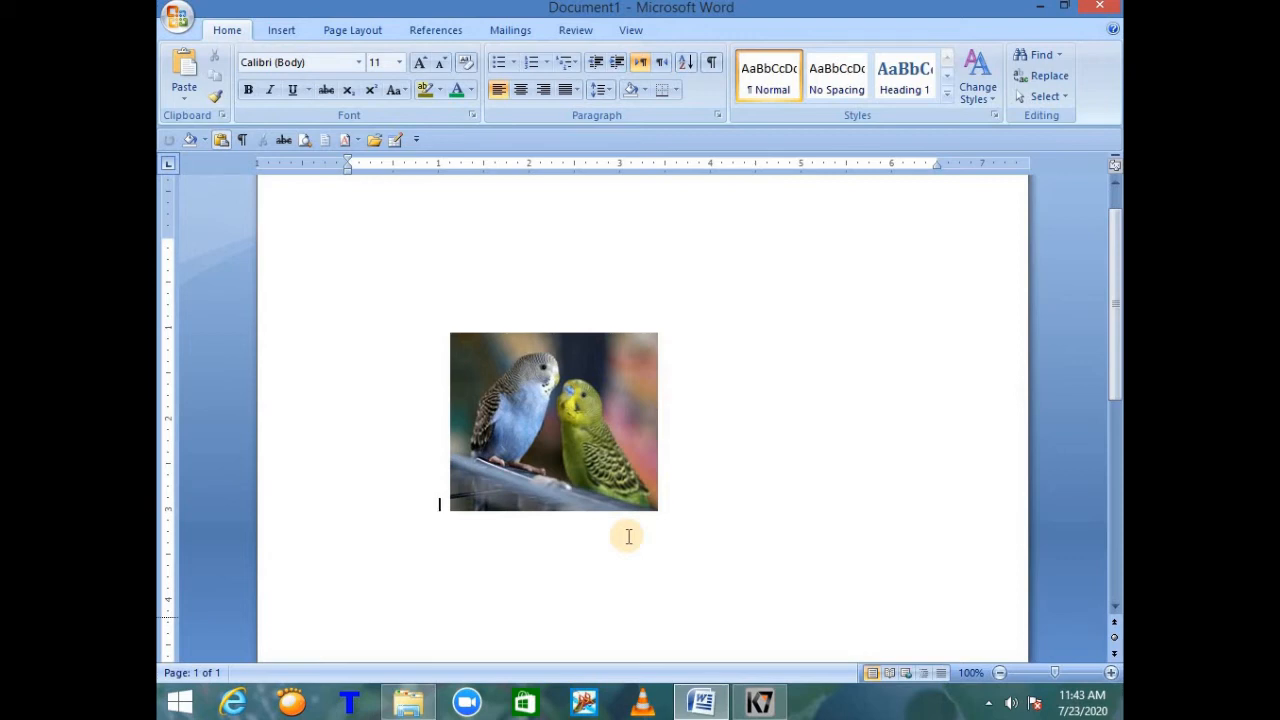
Step: Select the bird picture and preview its contrast levels down to -40 % without applying one
{"action": "left_click", "coordinate": [555, 411]}
{"action": "double_click", "coordinate": [557, 399]}
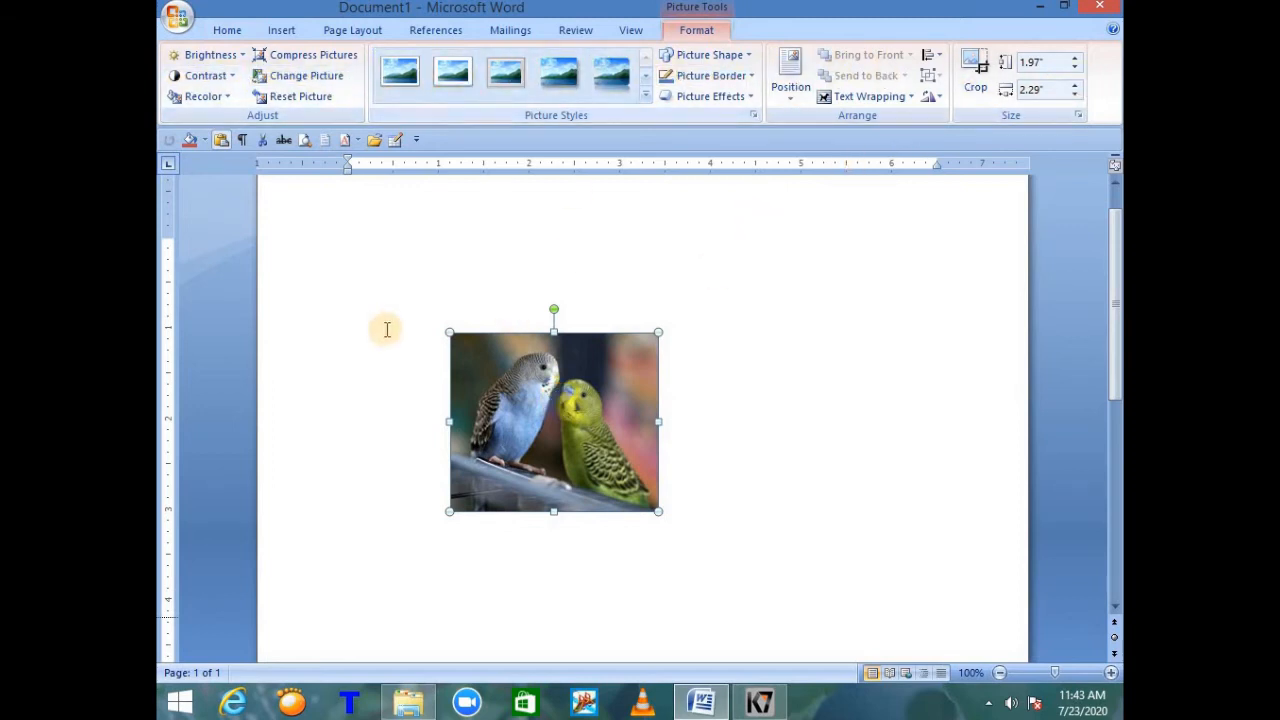
{"action": "left_click", "coordinate": [207, 80]}
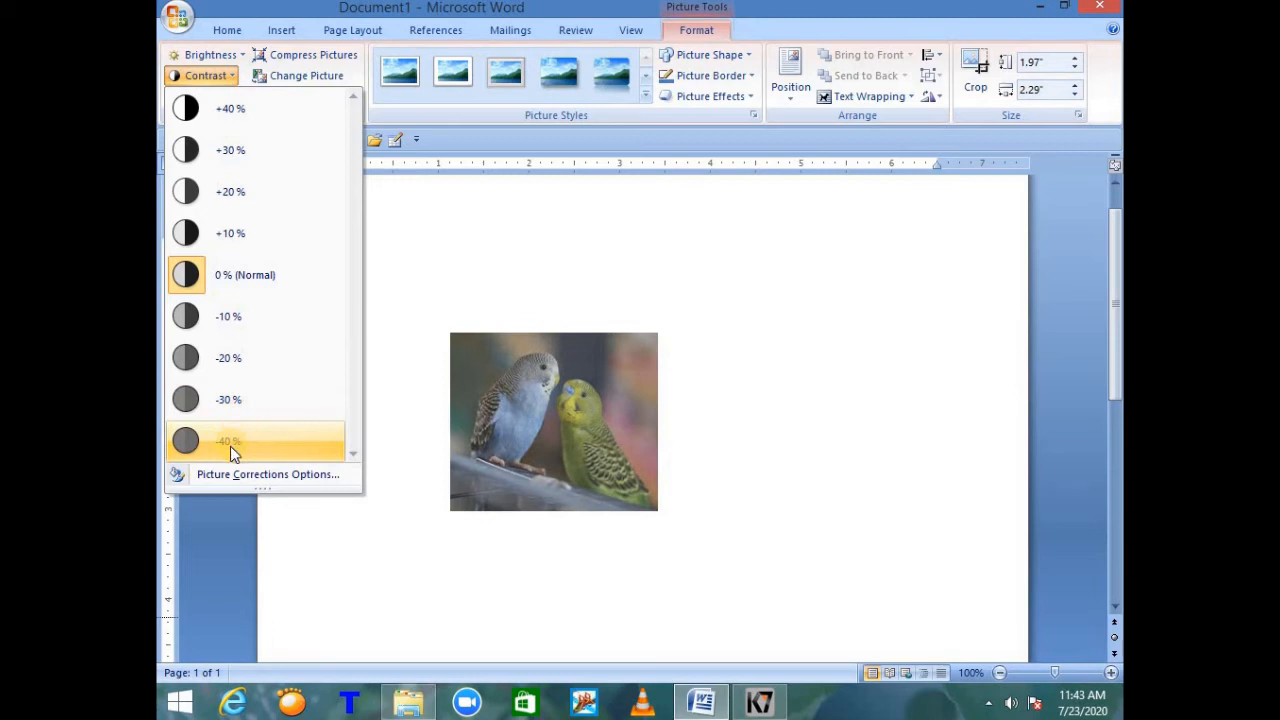
{"action": "left_click", "coordinate": [455, 234]}
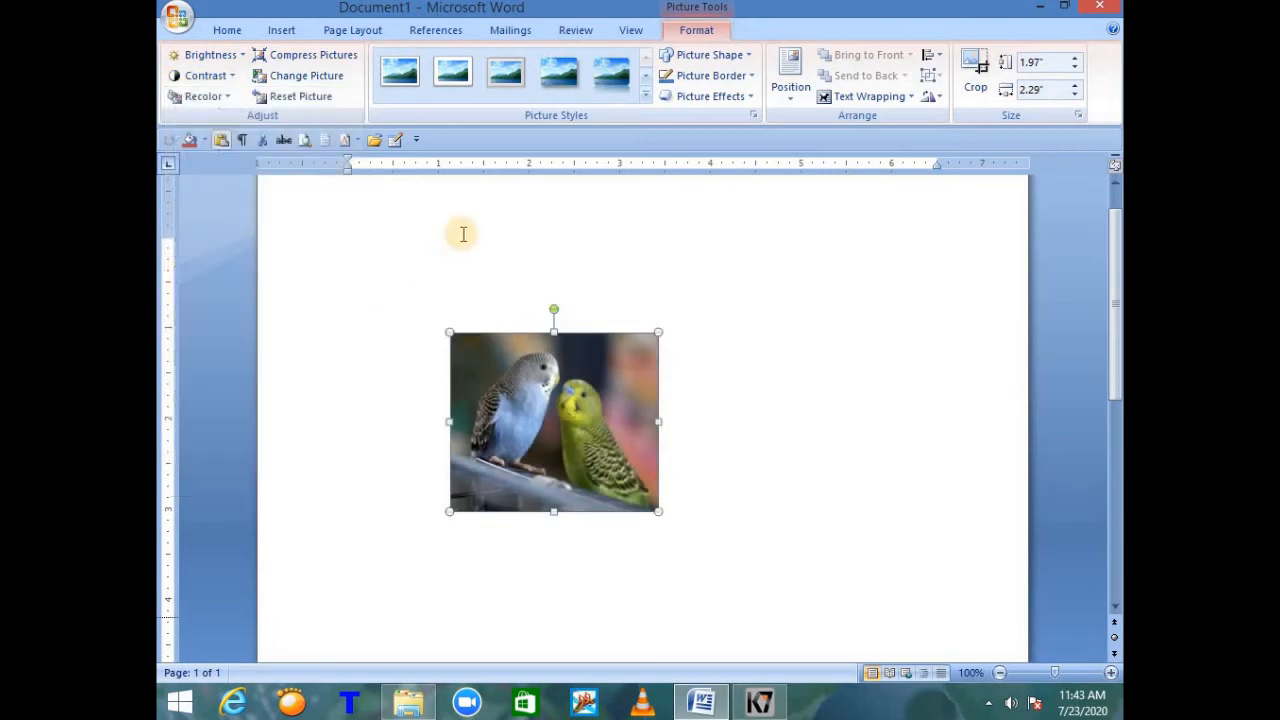
Step: Apply the white-framed, reflected rounded, thick black-framed and soft-edged picture styles to the bird picture in turn
{"action": "left_click", "coordinate": [455, 74]}
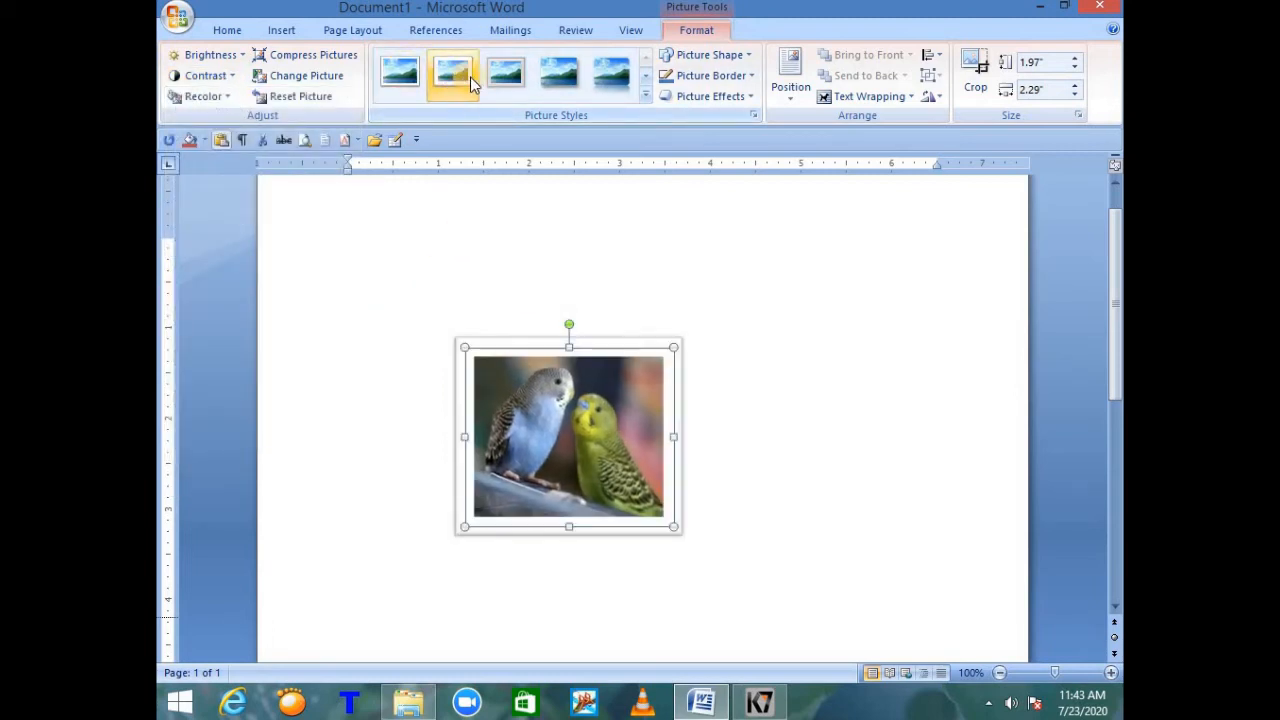
{"action": "left_click", "coordinate": [611, 73]}
{"action": "left_click", "coordinate": [645, 79]}
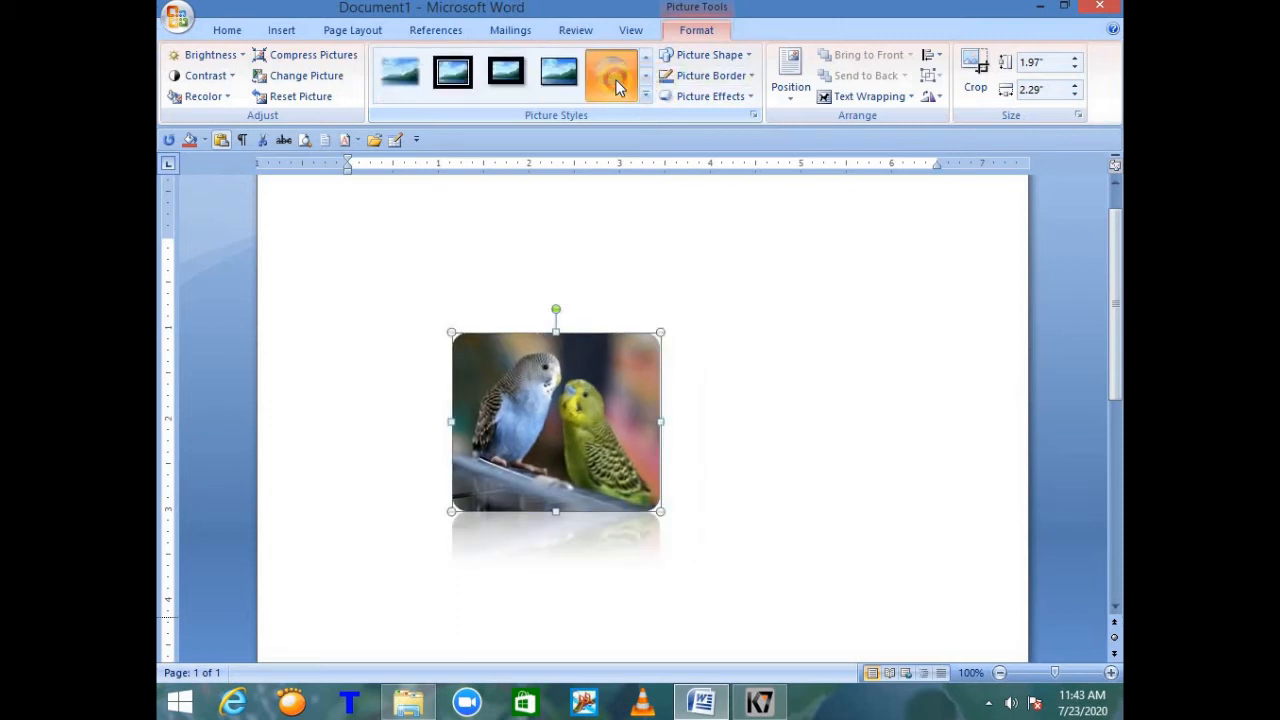
{"action": "left_click", "coordinate": [507, 70]}
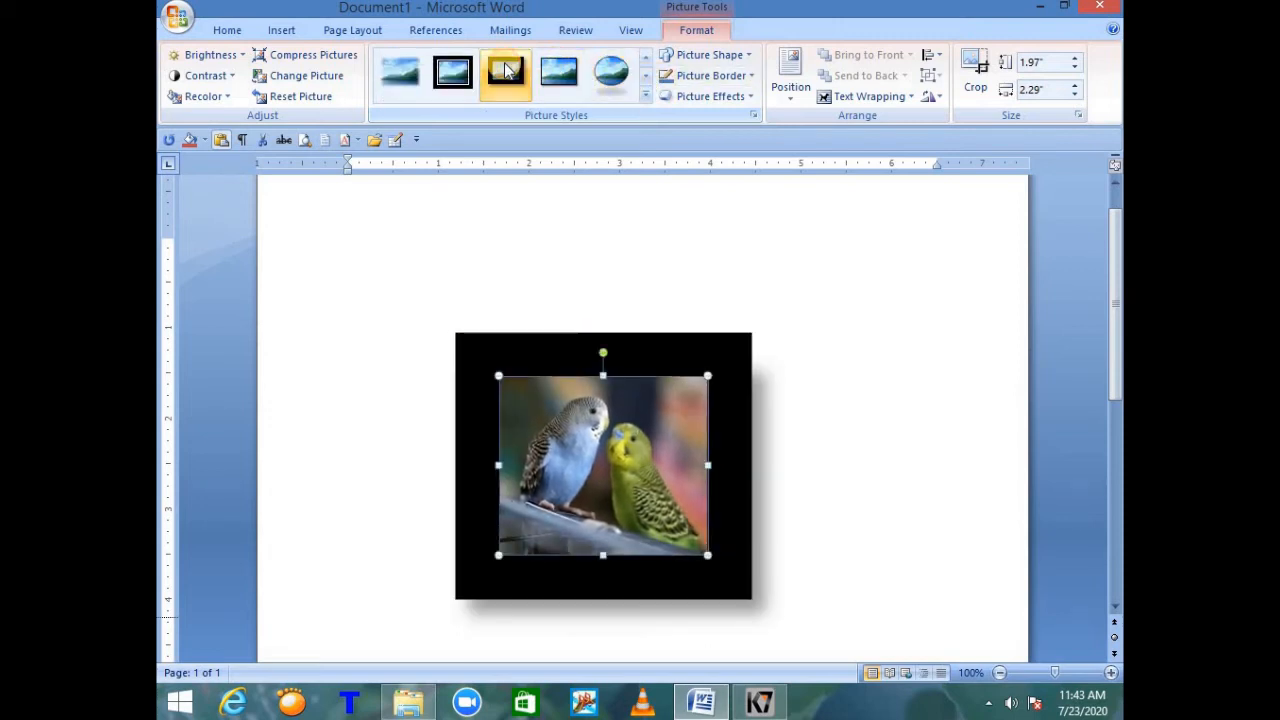
{"action": "left_click", "coordinate": [387, 75]}
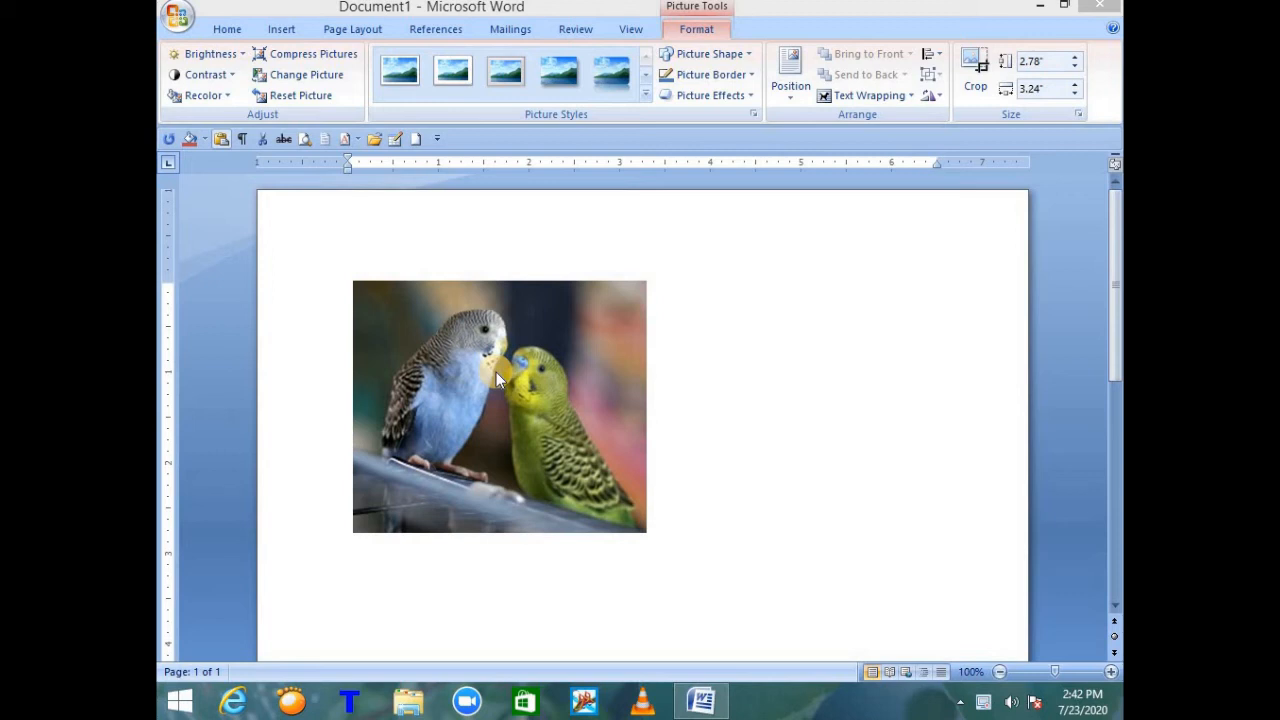
Step: Change the bird picture's shape to a rounded rectangle and deselect it
{"action": "left_click", "coordinate": [496, 376]}
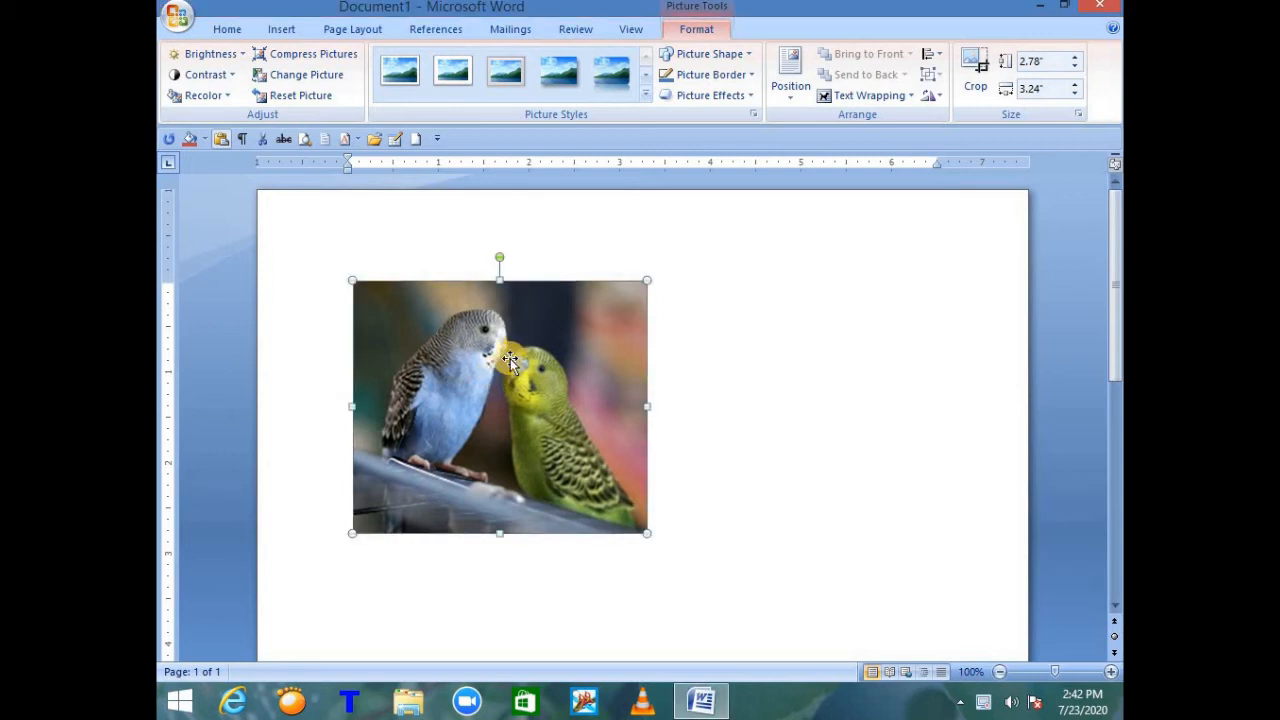
{"action": "left_click", "coordinate": [748, 58]}
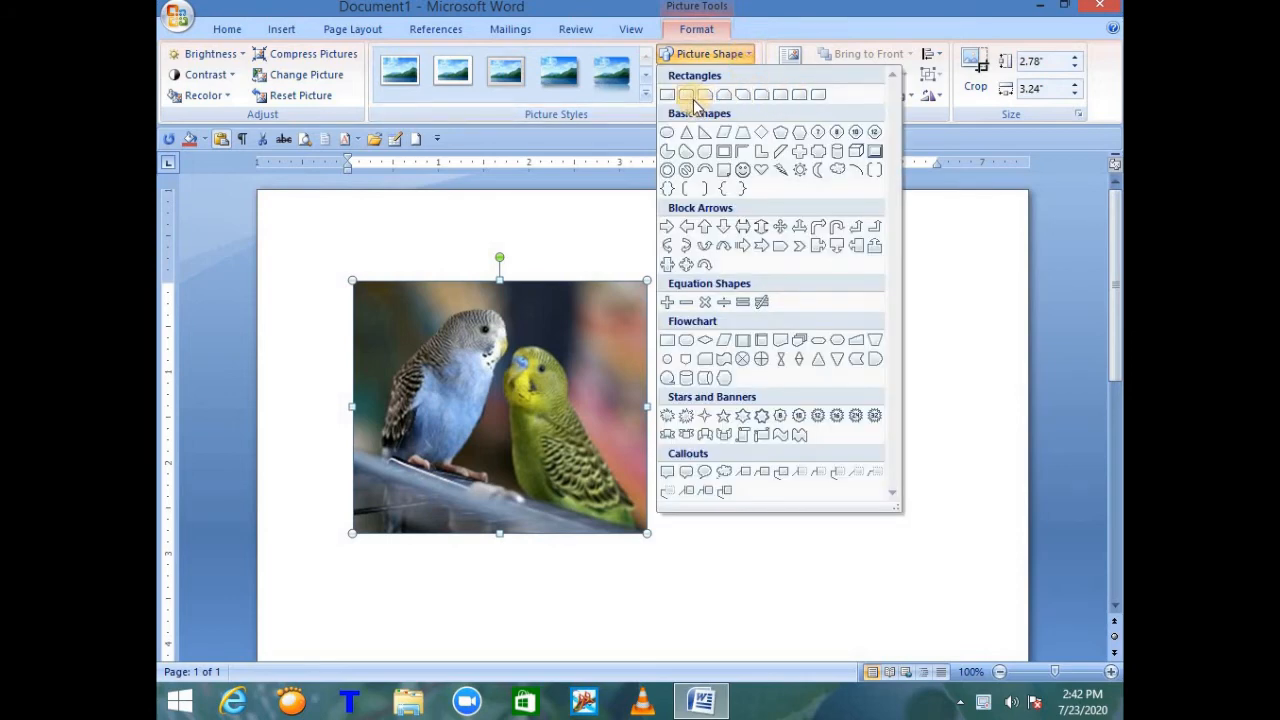
{"action": "left_click", "coordinate": [688, 97]}
{"action": "left_click", "coordinate": [716, 292]}
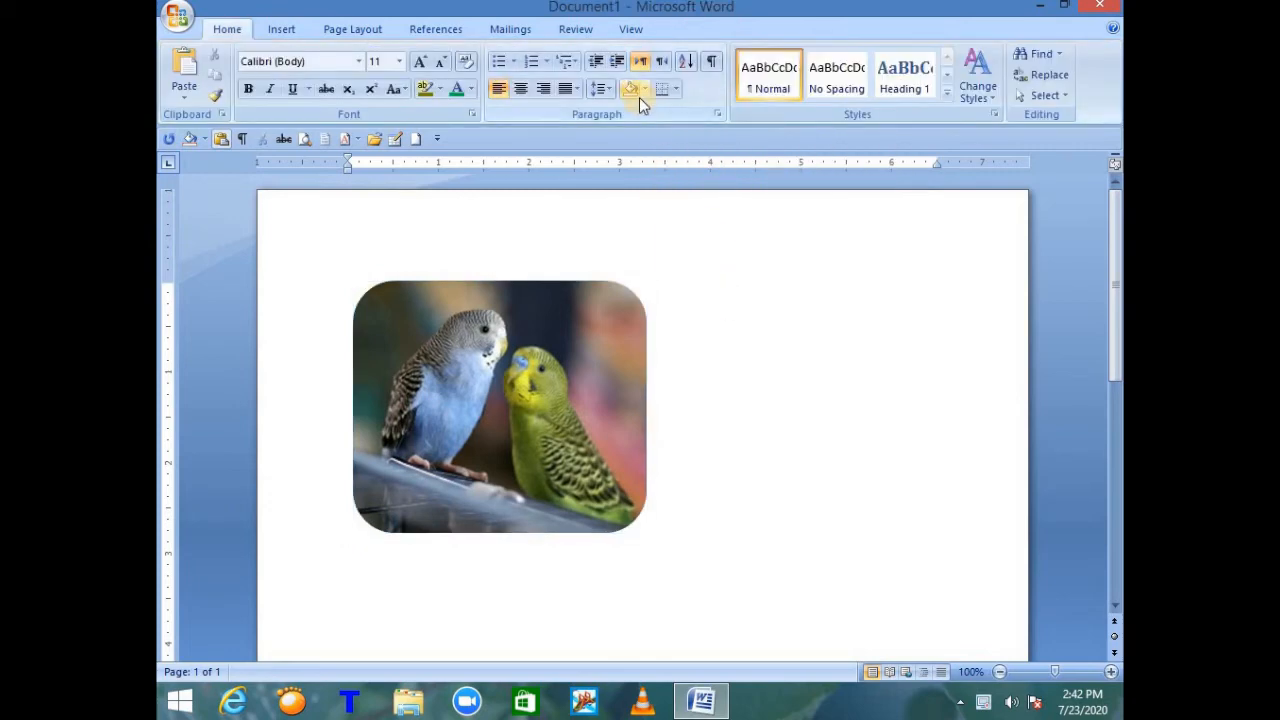
Step: Reshape the bird picture as a chord and replace that with the smiley face from the basic shapes
{"action": "left_click", "coordinate": [563, 323]}
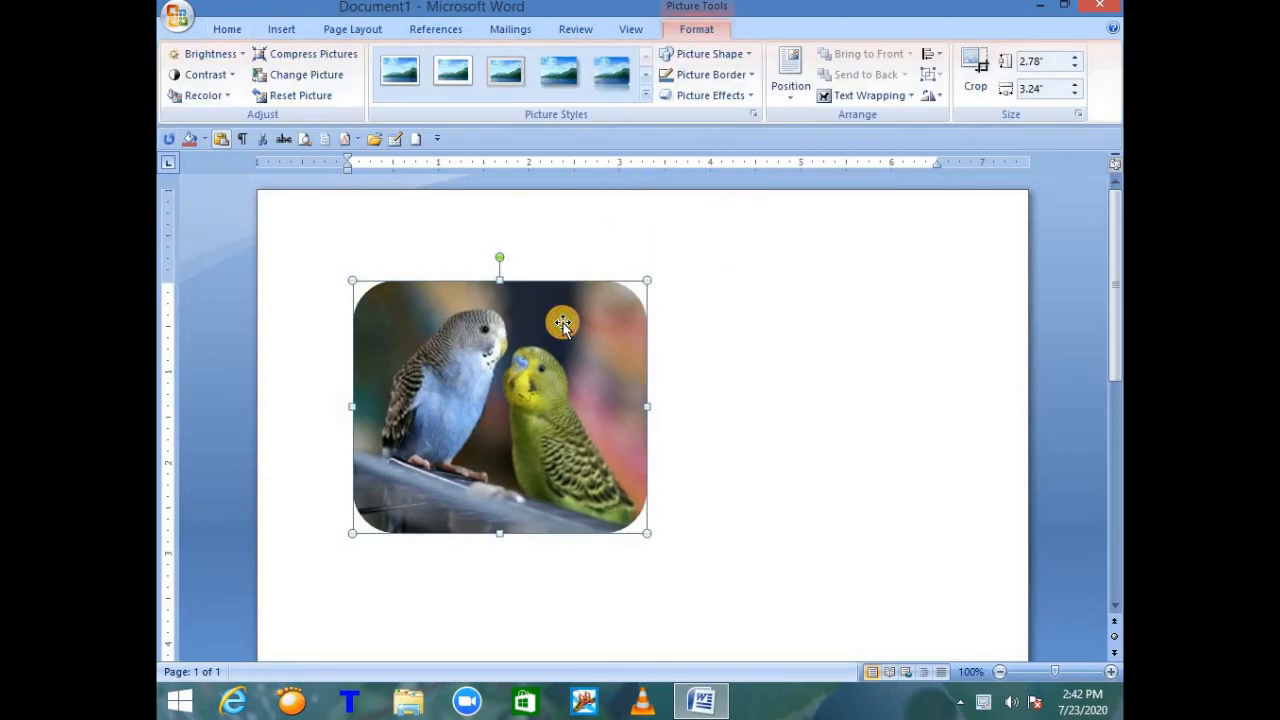
{"action": "left_click", "coordinate": [745, 54]}
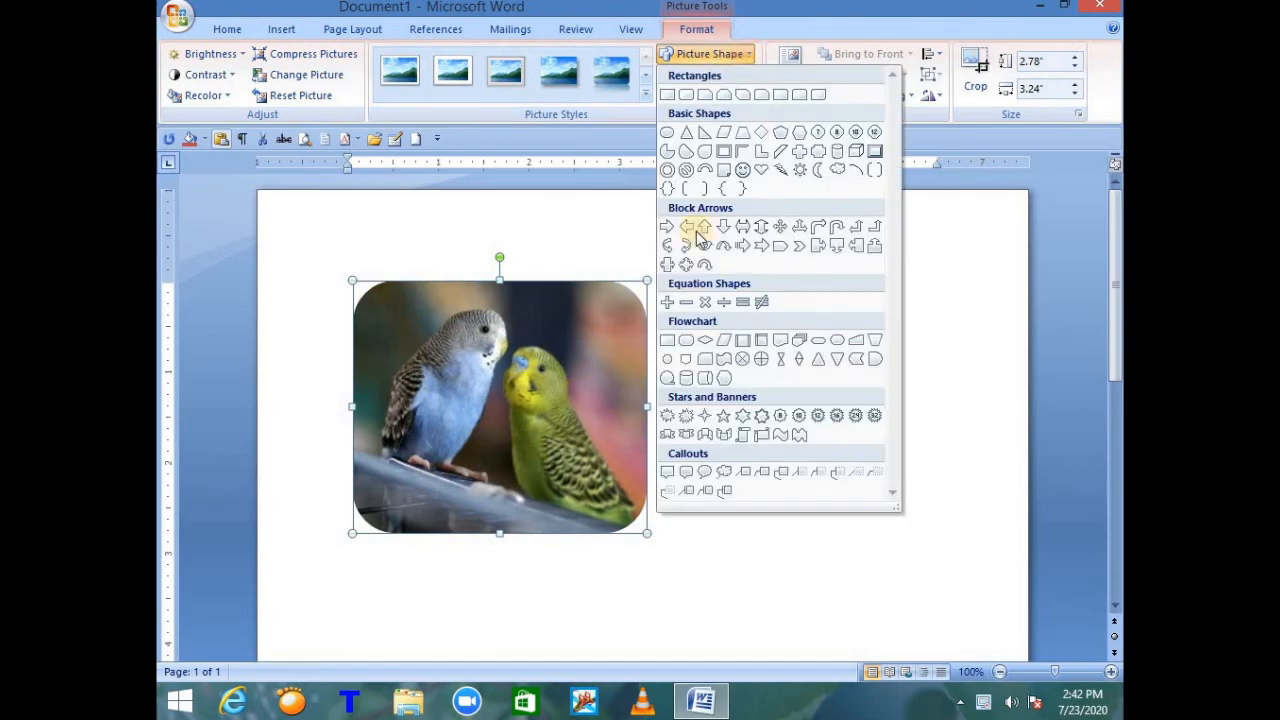
{"action": "left_click", "coordinate": [686, 151]}
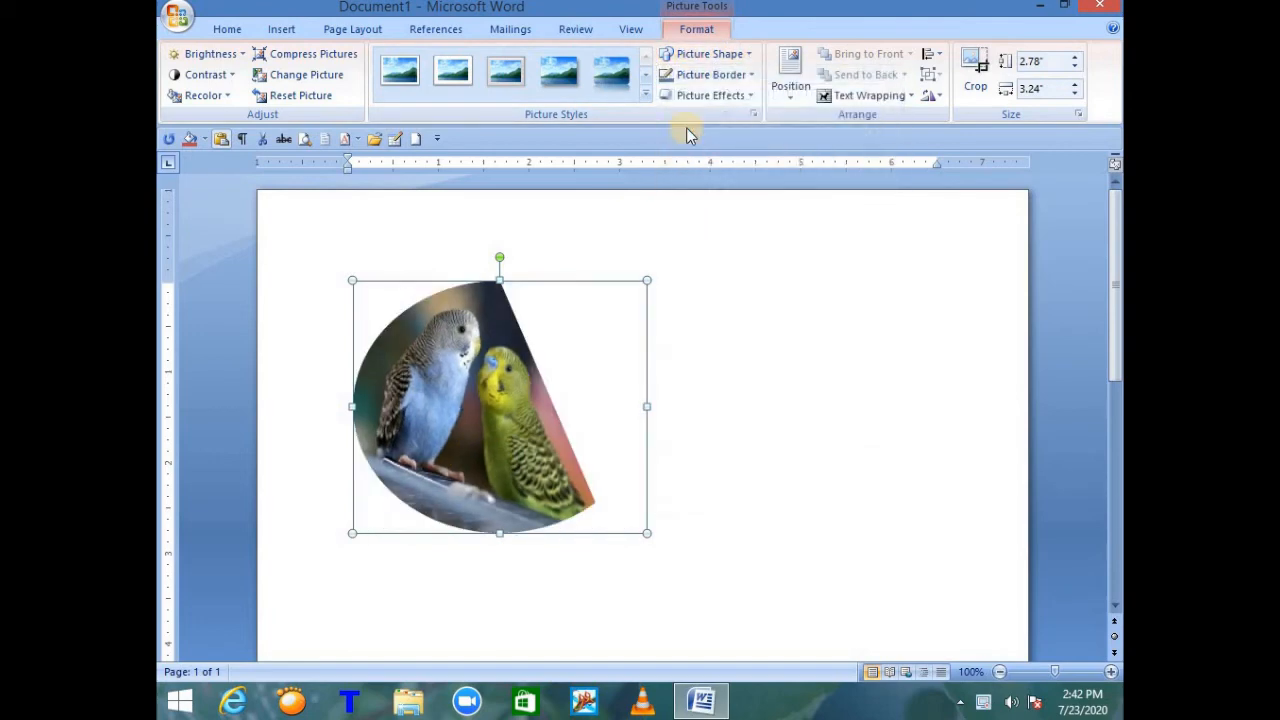
{"action": "left_click", "coordinate": [750, 54]}
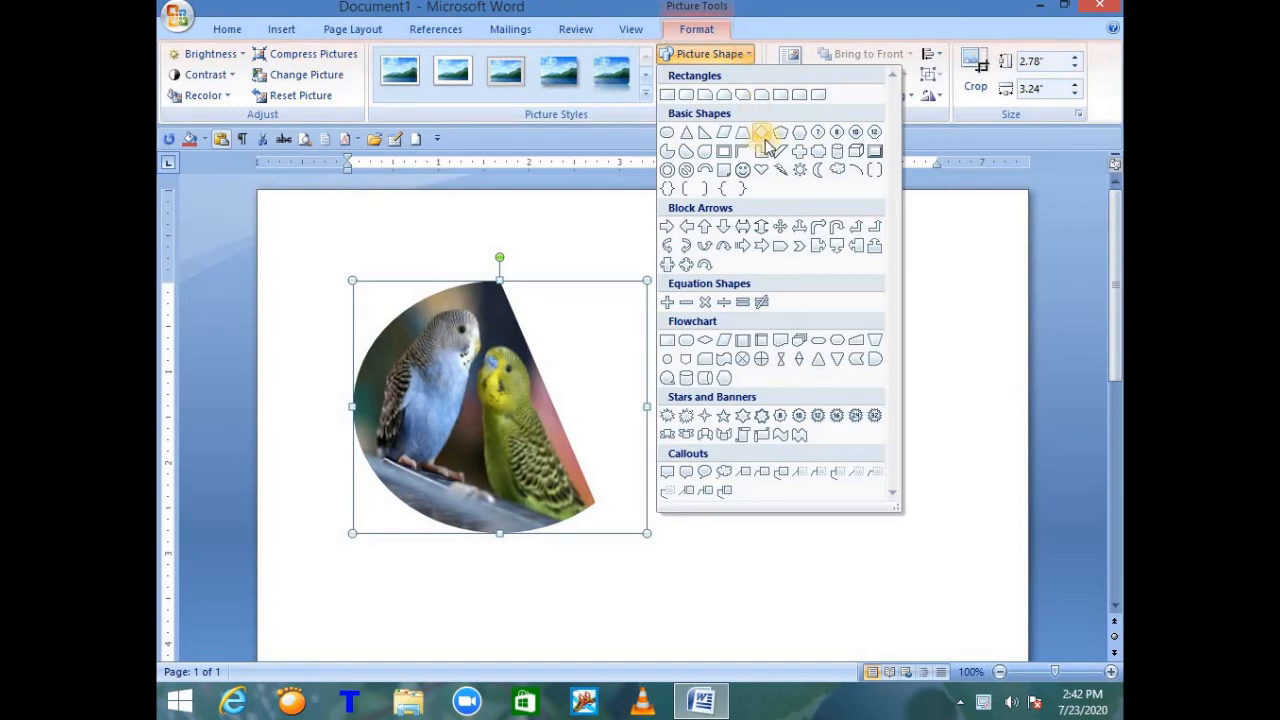
{"action": "left_click", "coordinate": [740, 170]}
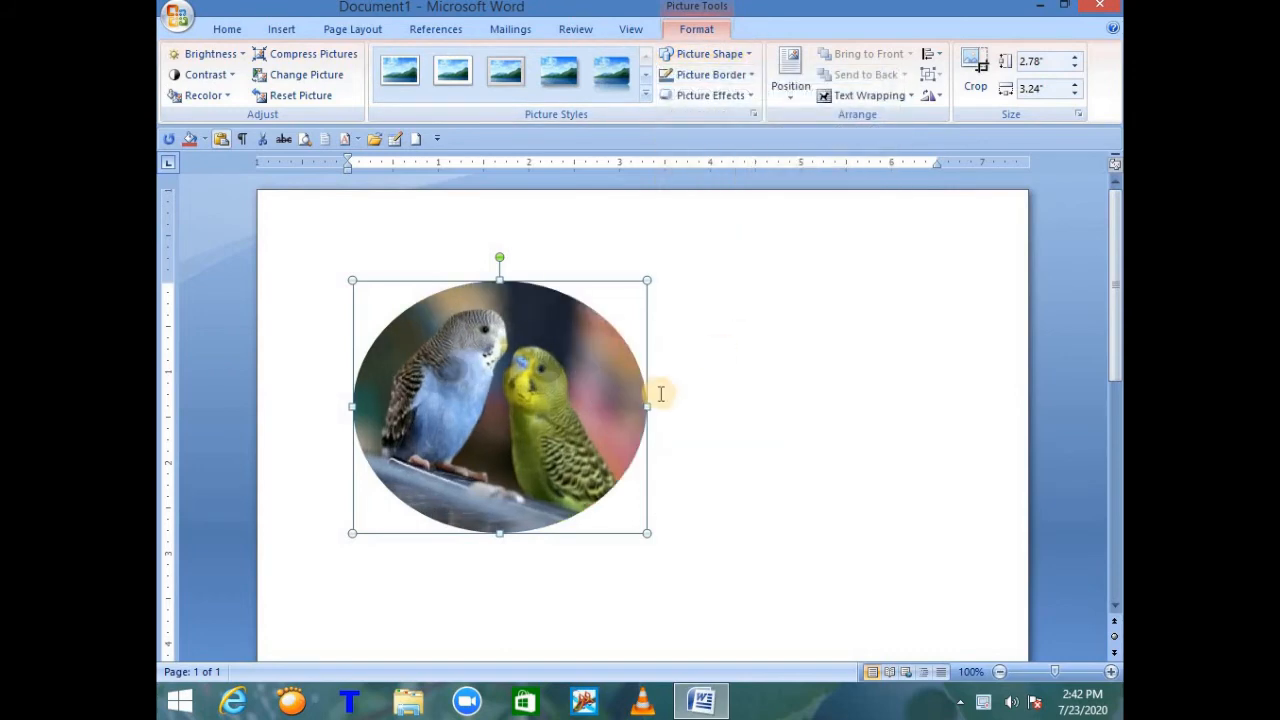
Step: Change the bird picture's shape to the pentagon block arrow and deselect it
{"action": "left_click", "coordinate": [745, 55]}
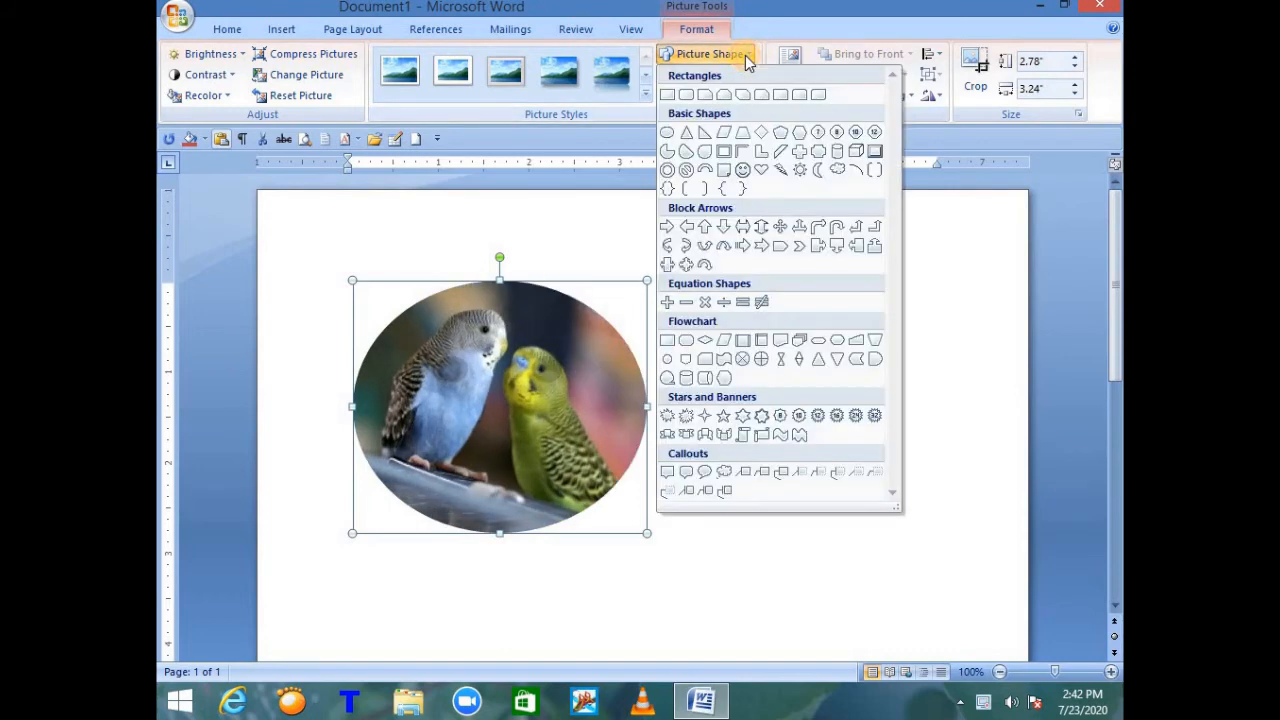
{"action": "left_click", "coordinate": [780, 246]}
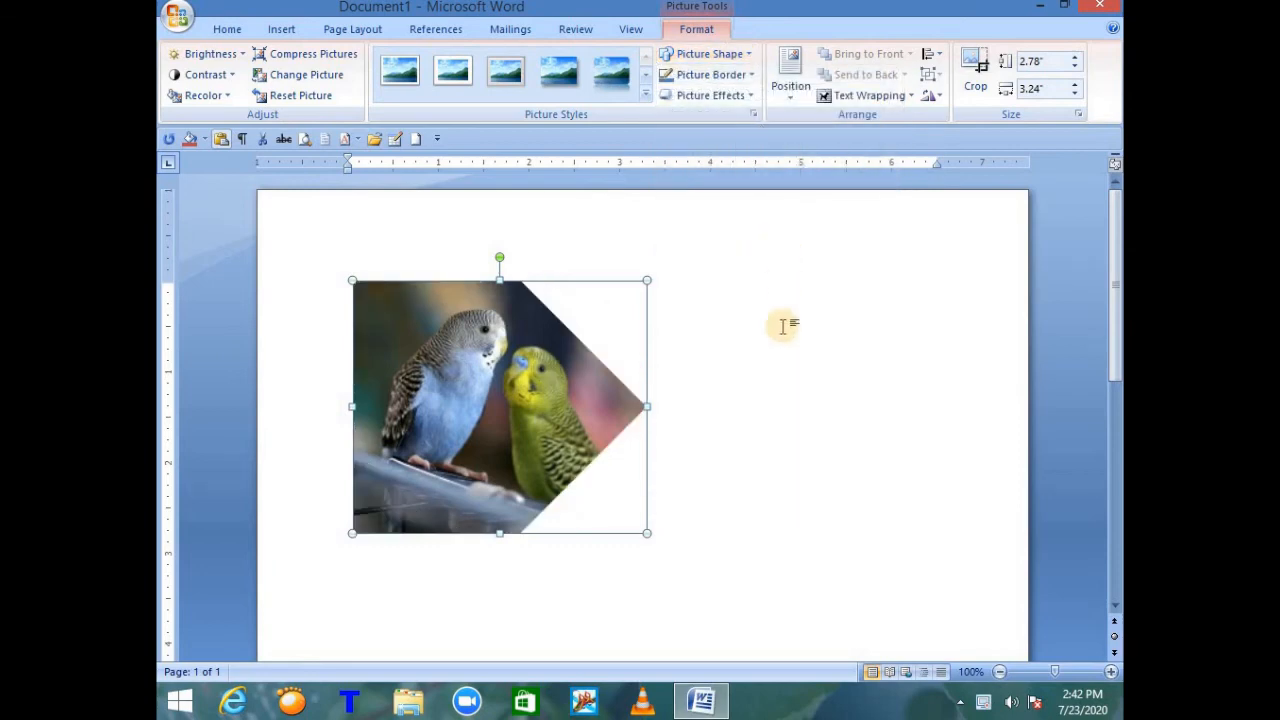
{"action": "left_click", "coordinate": [785, 325]}
Step: Select the arrow-shaped bird picture and add a border in the standard red color
{"action": "left_click", "coordinate": [453, 417]}
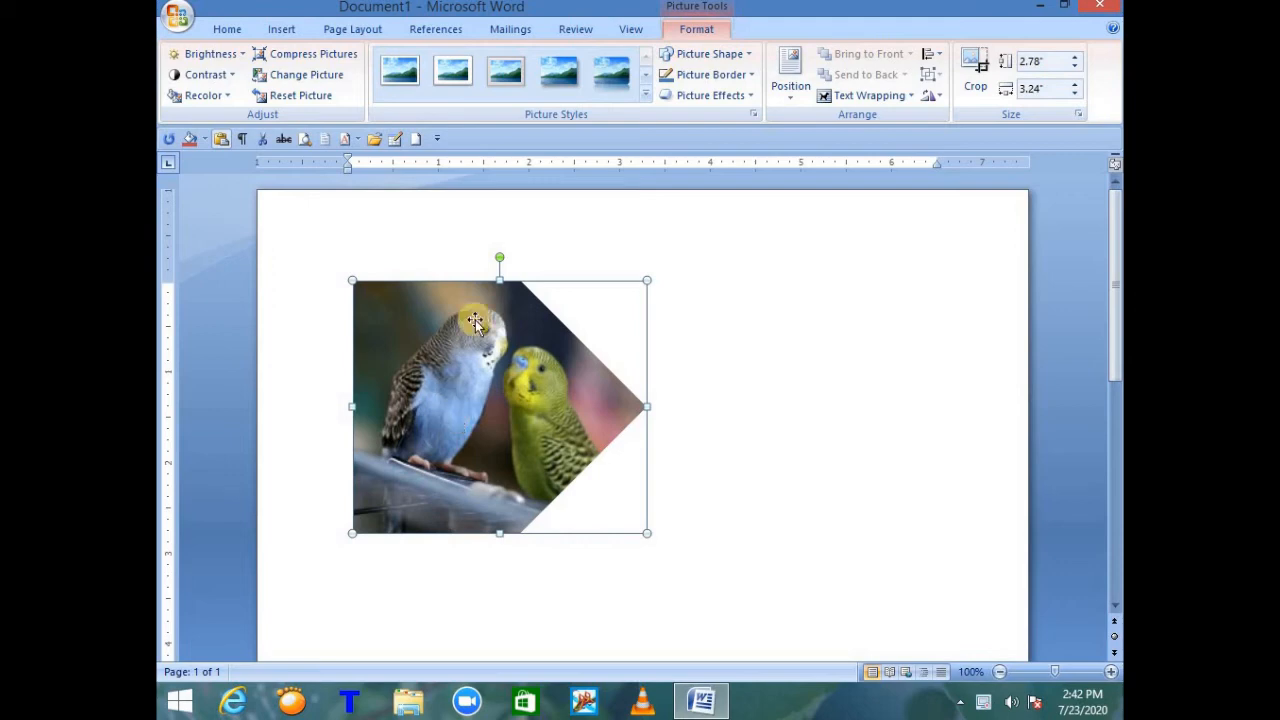
{"action": "left_click", "coordinate": [751, 76]}
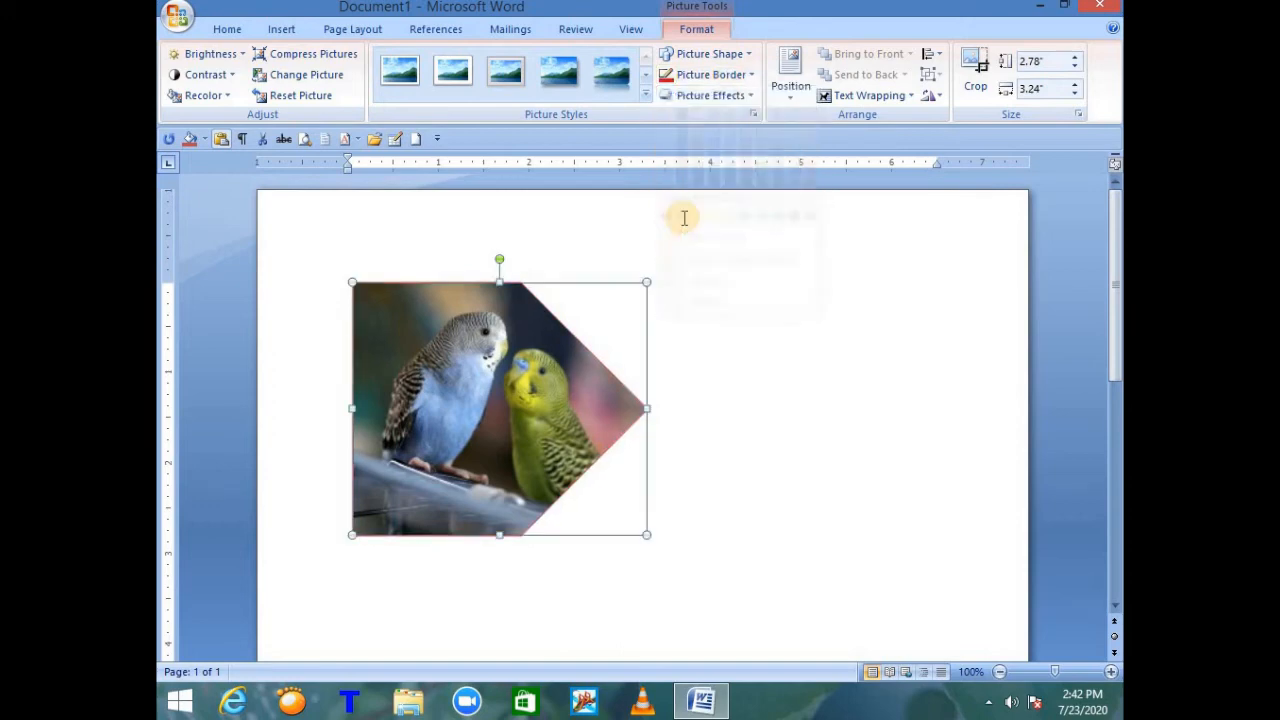
{"action": "left_click", "coordinate": [684, 216]}
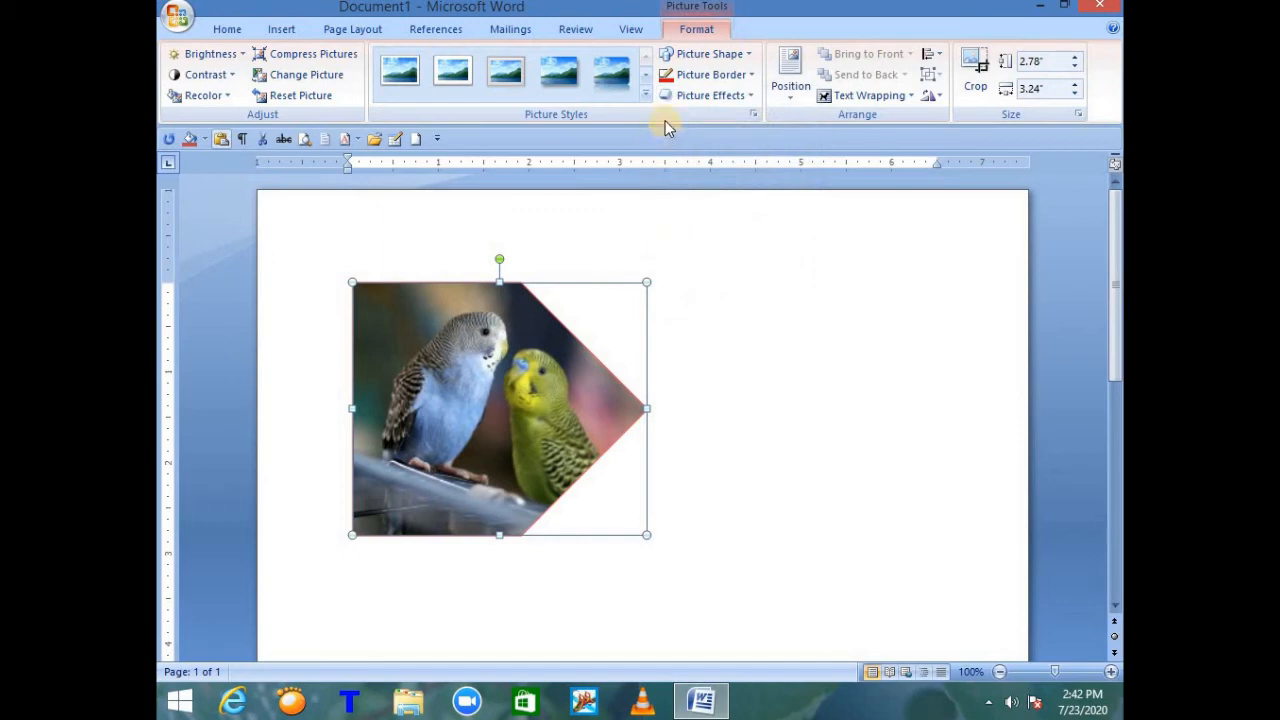
Step: Try the white matte style on the bird picture, switch to the metal frame style, and color its border standard red
{"action": "left_click", "coordinate": [455, 73]}
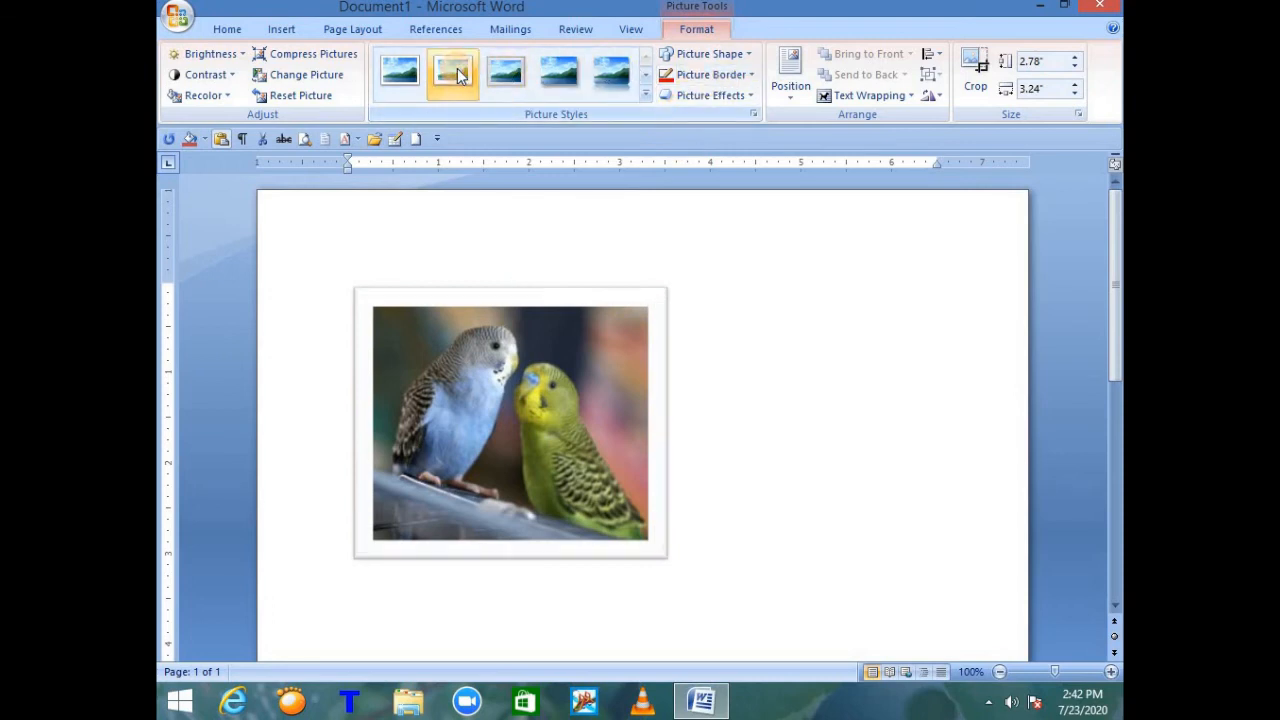
{"action": "left_click", "coordinate": [505, 72]}
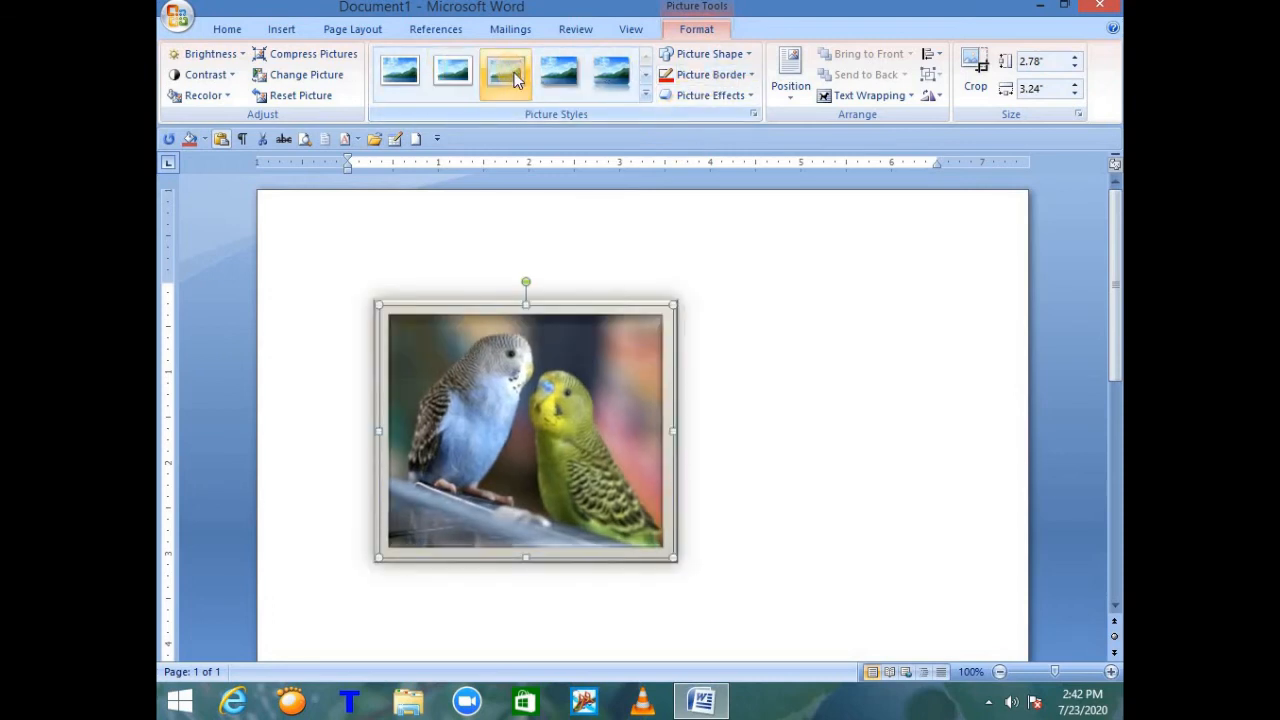
{"action": "left_click", "coordinate": [751, 76]}
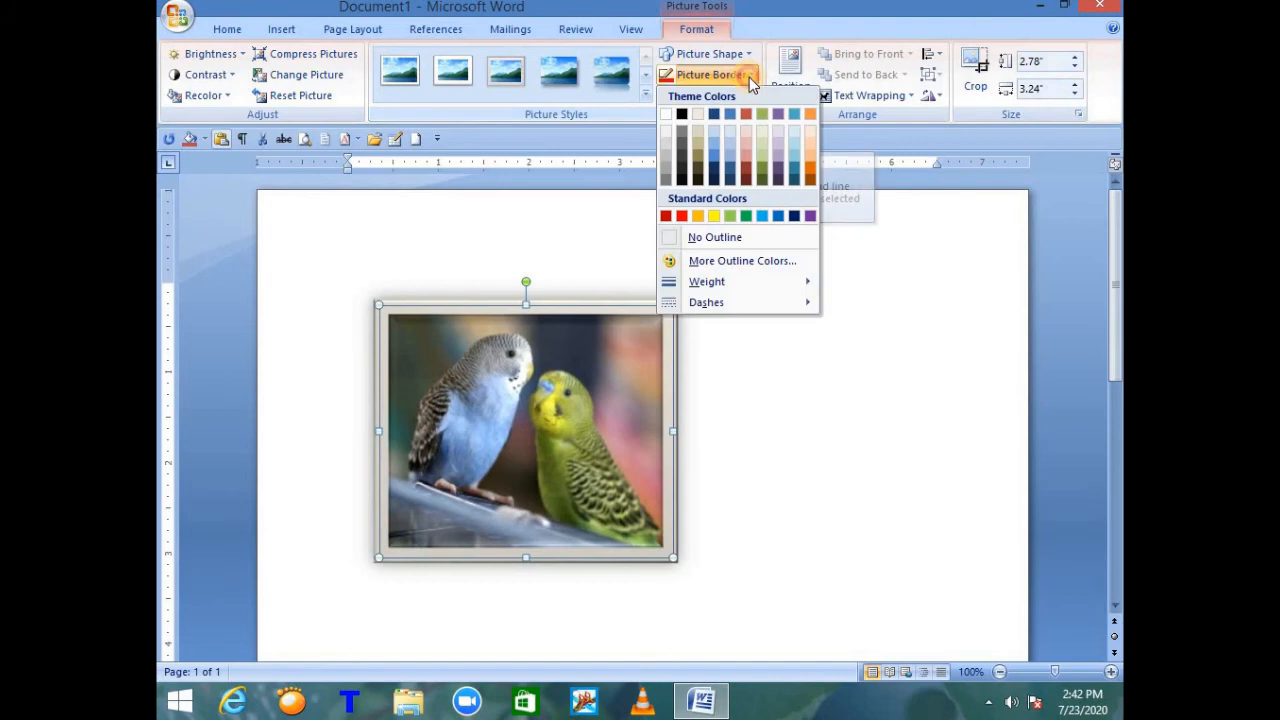
{"action": "left_click", "coordinate": [682, 215]}
{"action": "left_click", "coordinate": [784, 388]}
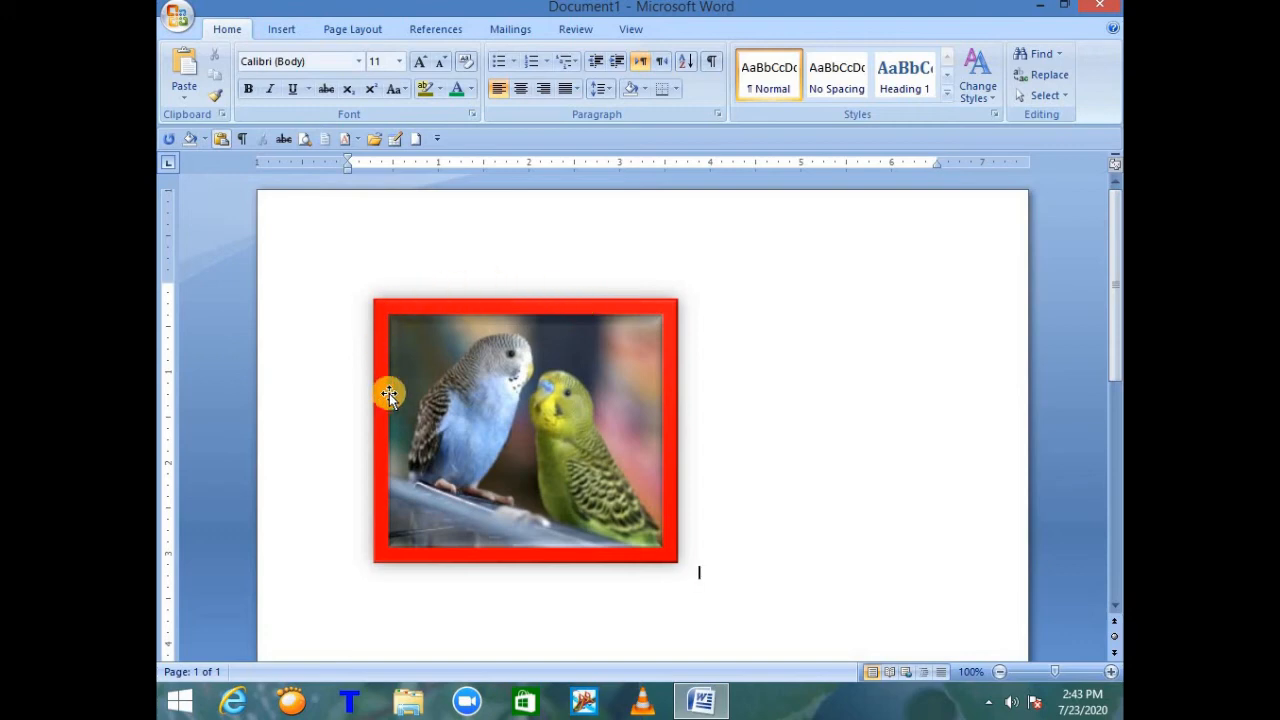
Step: Select the red-framed bird picture and apply the first preset effect in the second row of presets
{"action": "left_click", "coordinate": [581, 378]}
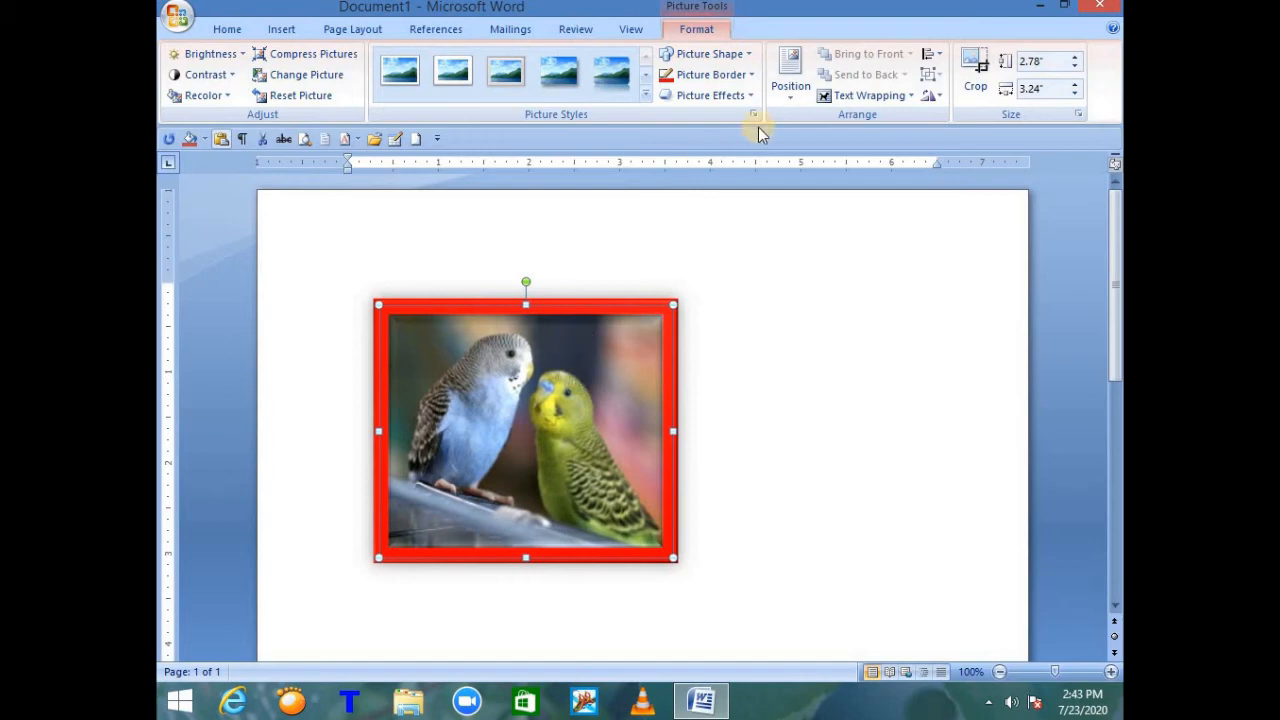
{"action": "left_click", "coordinate": [747, 95]}
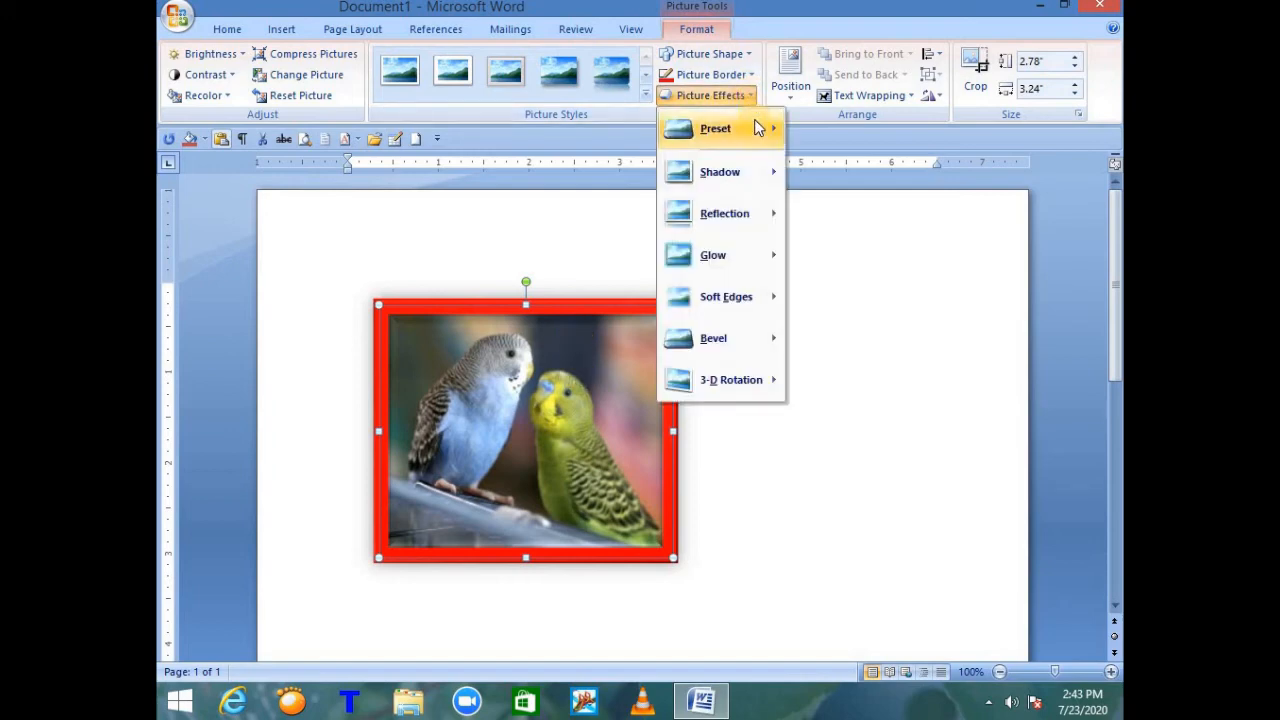
{"action": "mouse_move", "coordinate": [758, 128]}
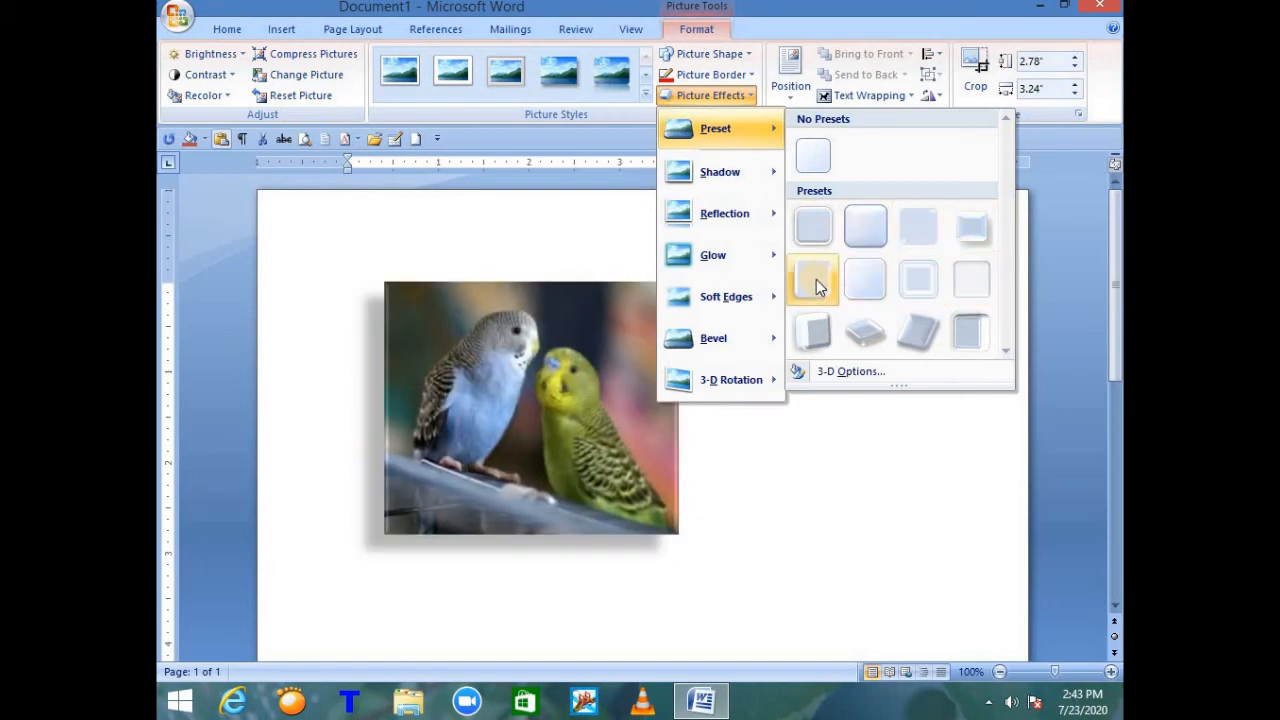
{"action": "left_click", "coordinate": [816, 279]}
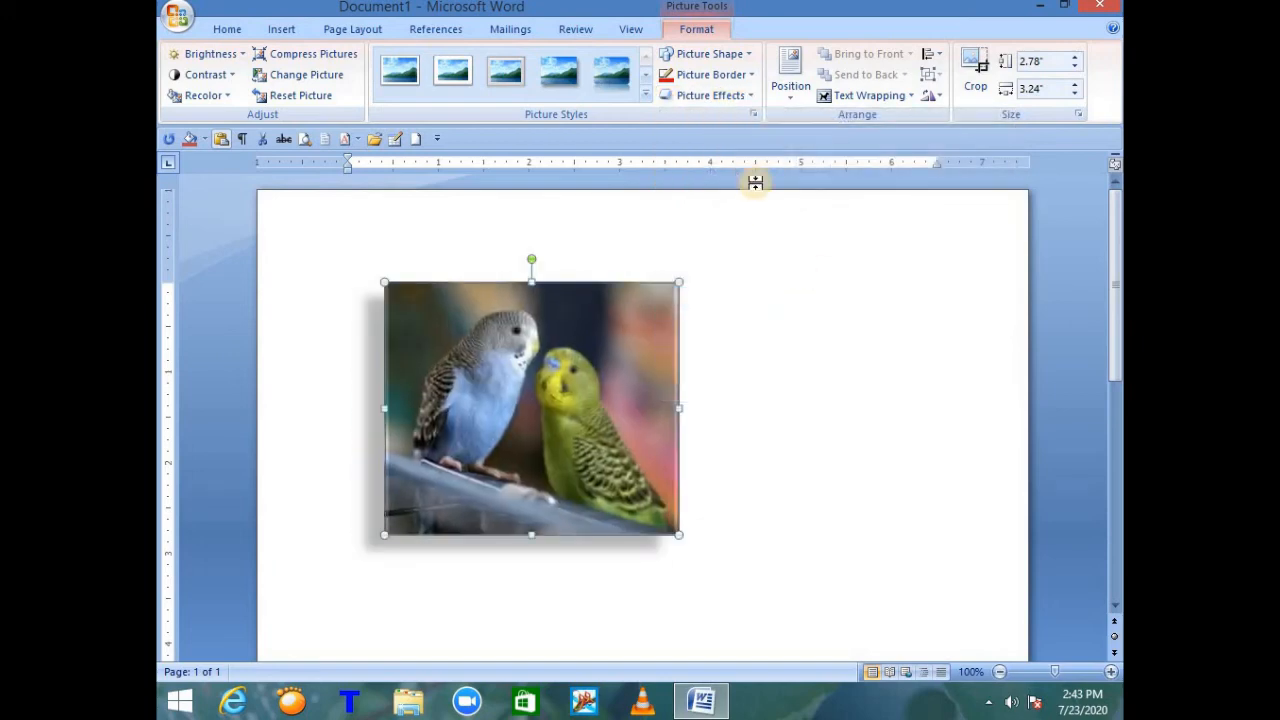
Step: Add the largest red glow variation around the bird picture and deselect it
{"action": "left_click", "coordinate": [749, 94]}
{"action": "mouse_move", "coordinate": [737, 272]}
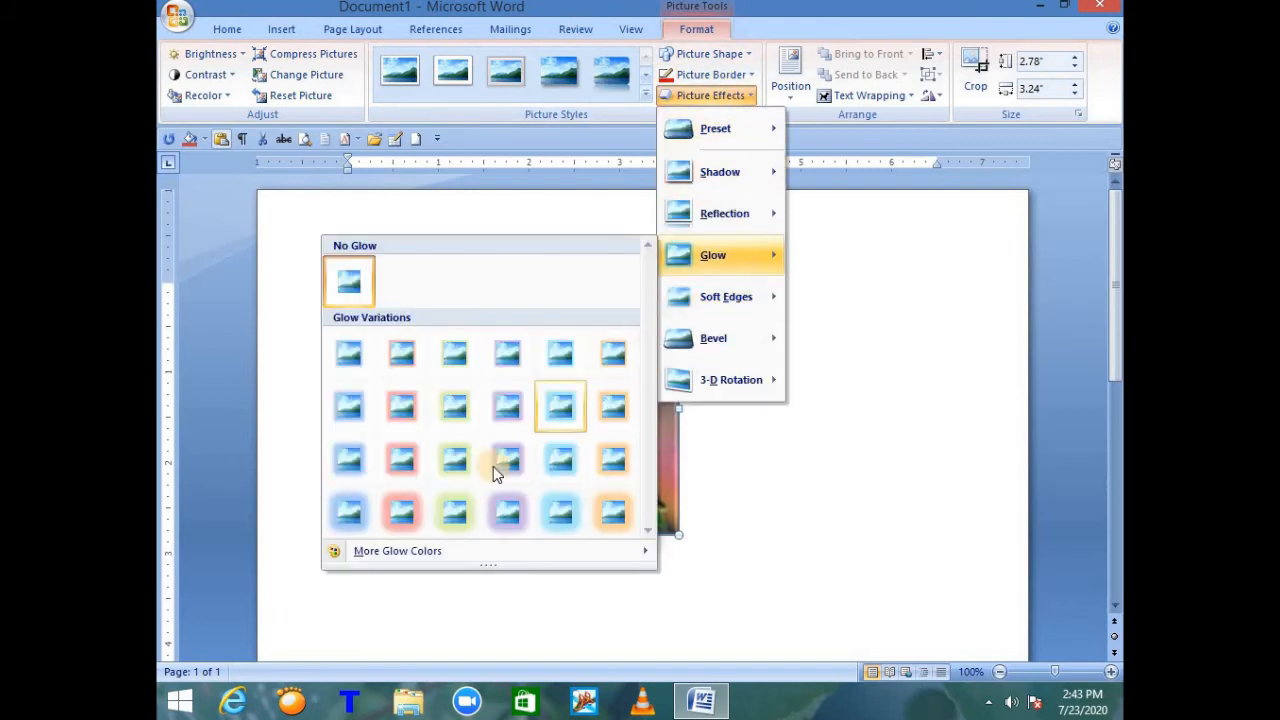
{"action": "left_click", "coordinate": [404, 510]}
{"action": "left_click", "coordinate": [886, 394]}
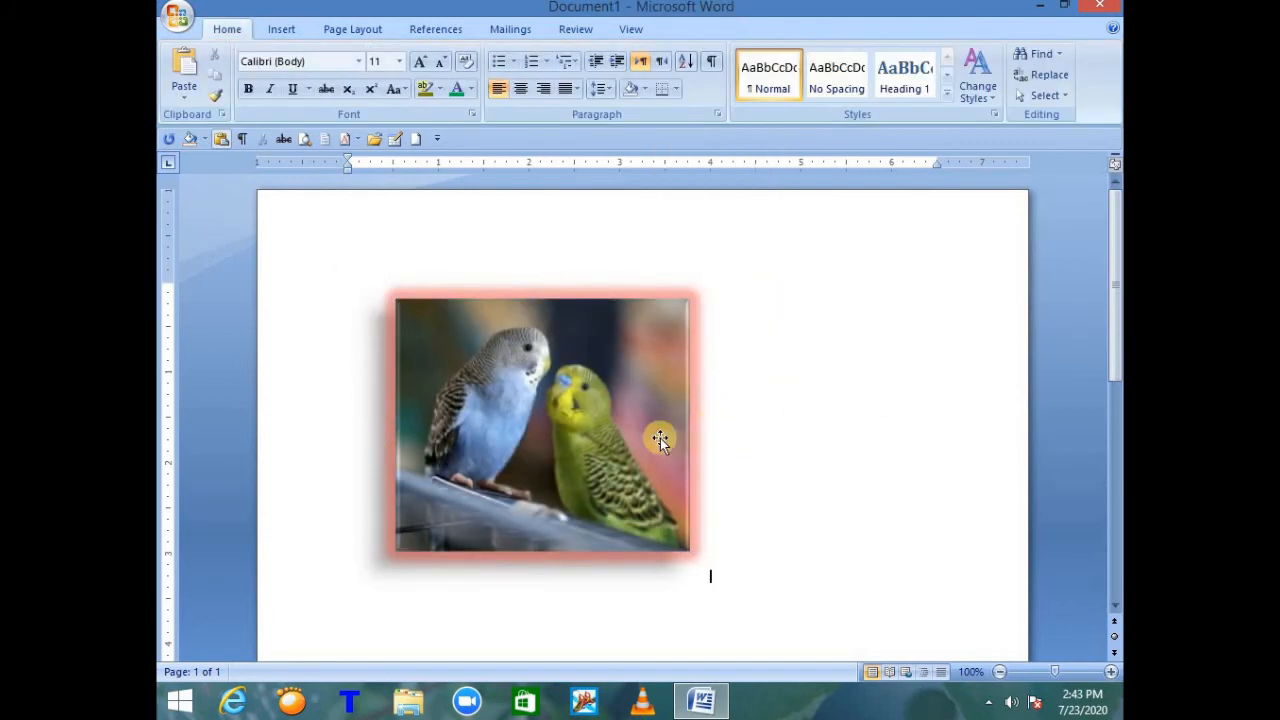
Step: Select the bird picture, apply the second bevel in the third row of bevel effects, and deselect it
{"action": "left_click", "coordinate": [586, 357]}
{"action": "double_click", "coordinate": [586, 357]}
{"action": "left_click", "coordinate": [749, 94]}
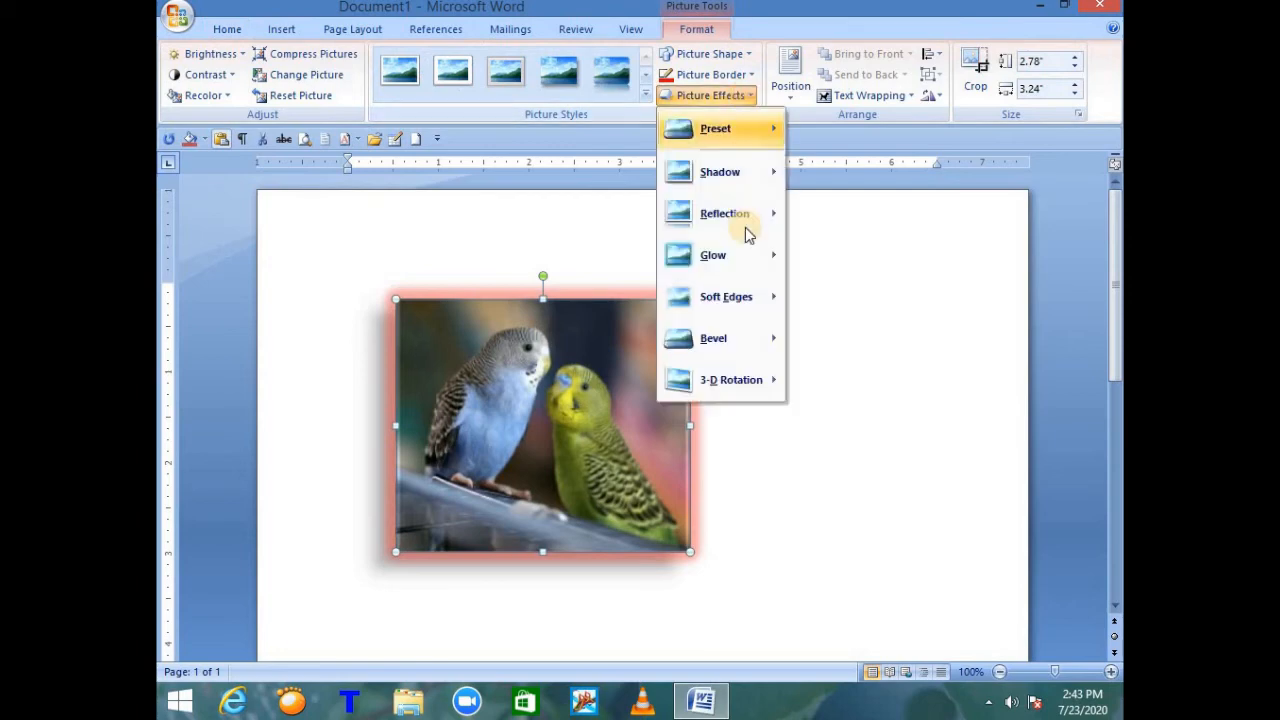
{"action": "mouse_move", "coordinate": [745, 345]}
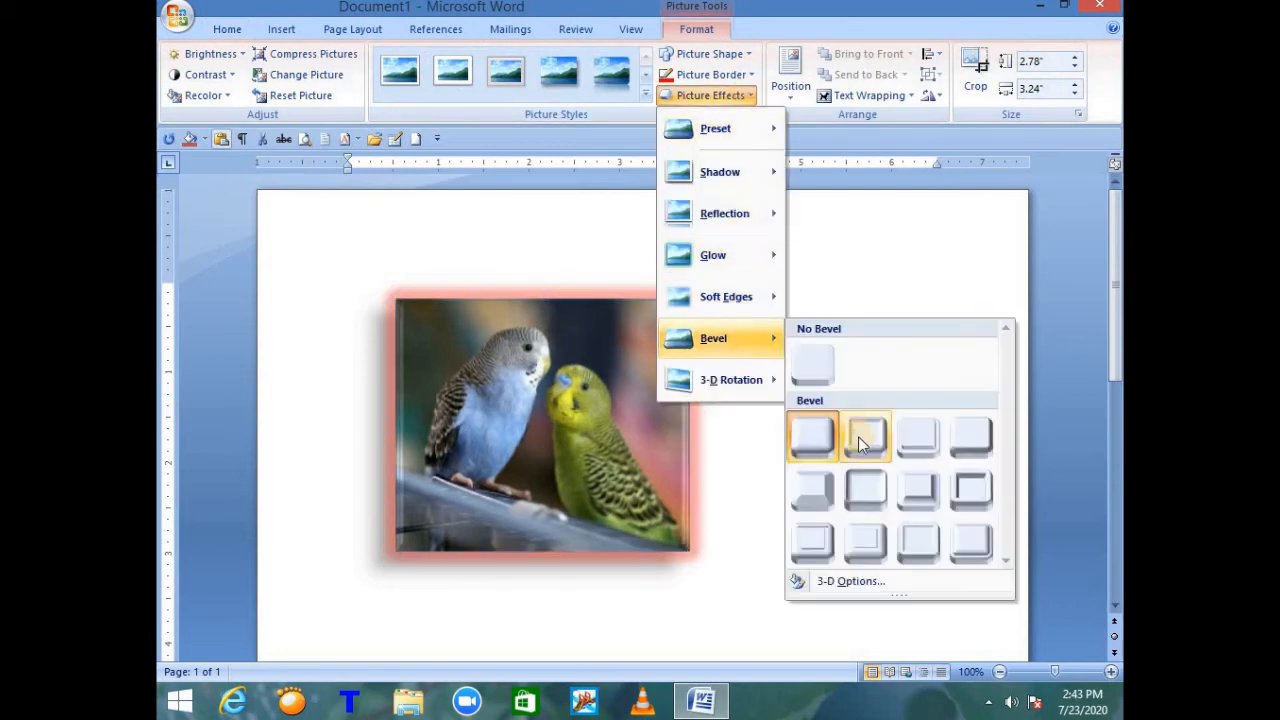
{"action": "left_click", "coordinate": [866, 540]}
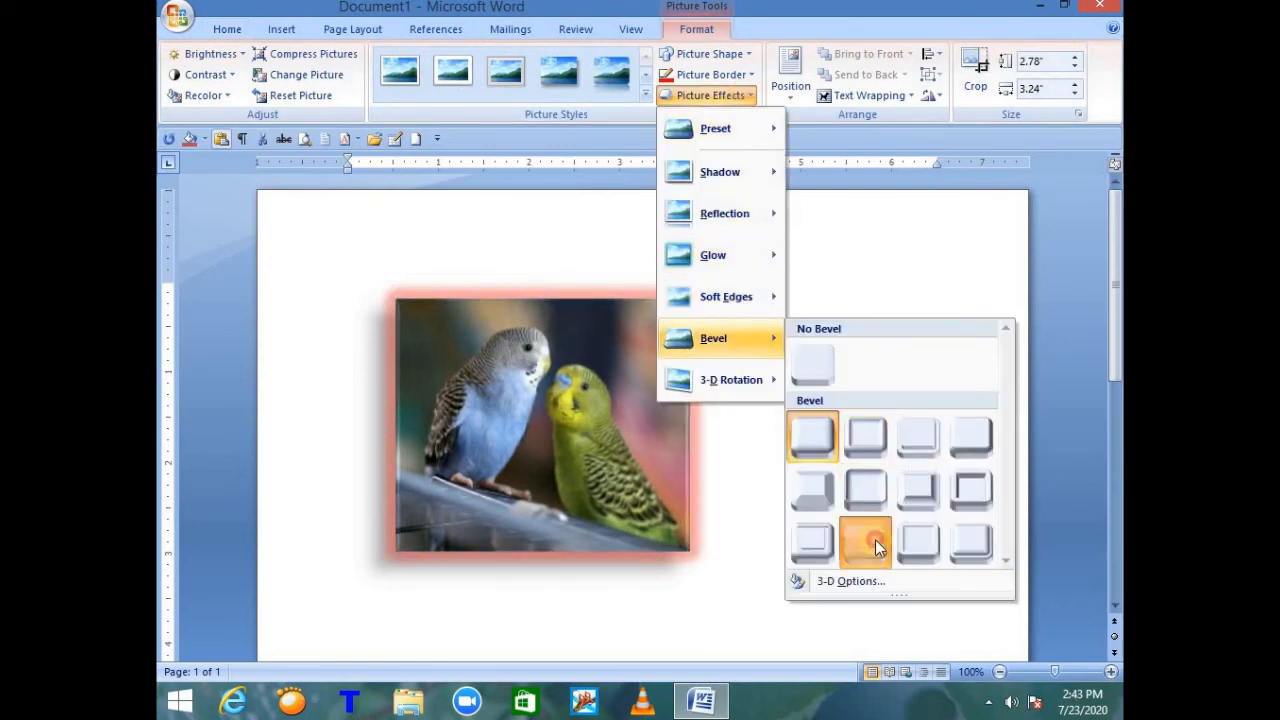
{"action": "left_click", "coordinate": [786, 227]}
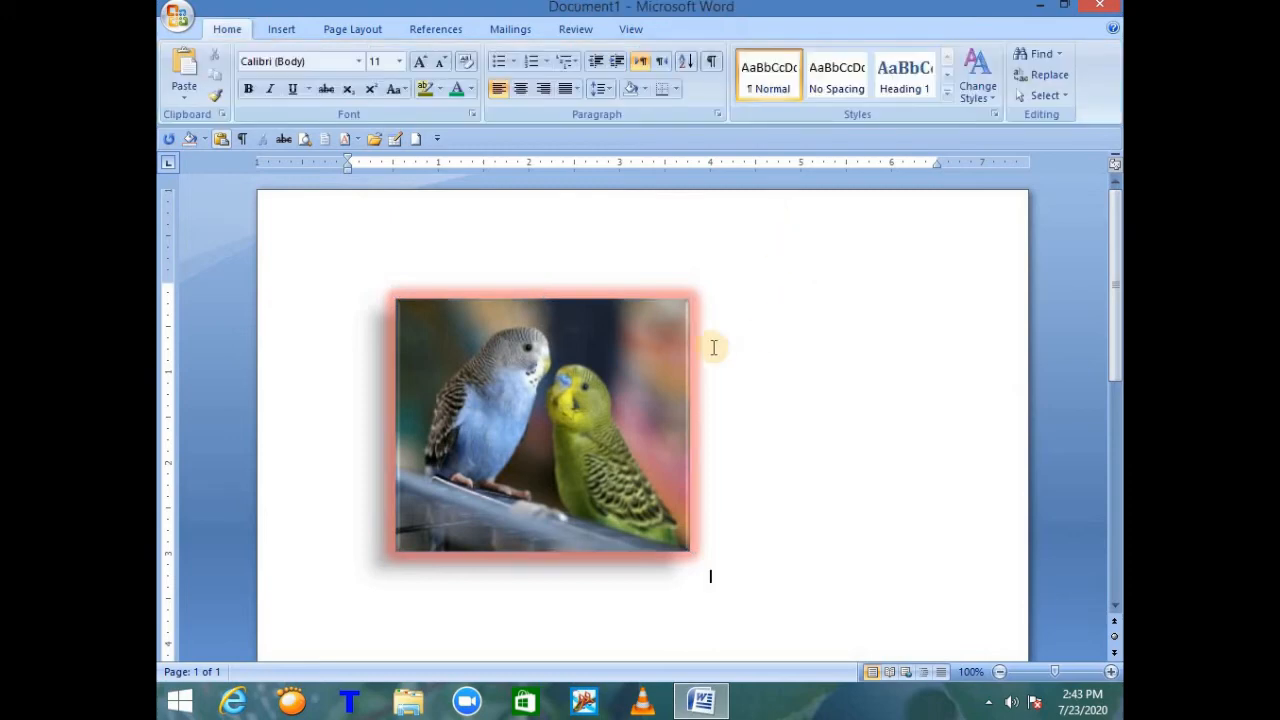
Step: Reset all formatting on the bird picture and check the picture compression dialog without applying it
{"action": "left_click", "coordinate": [586, 358]}
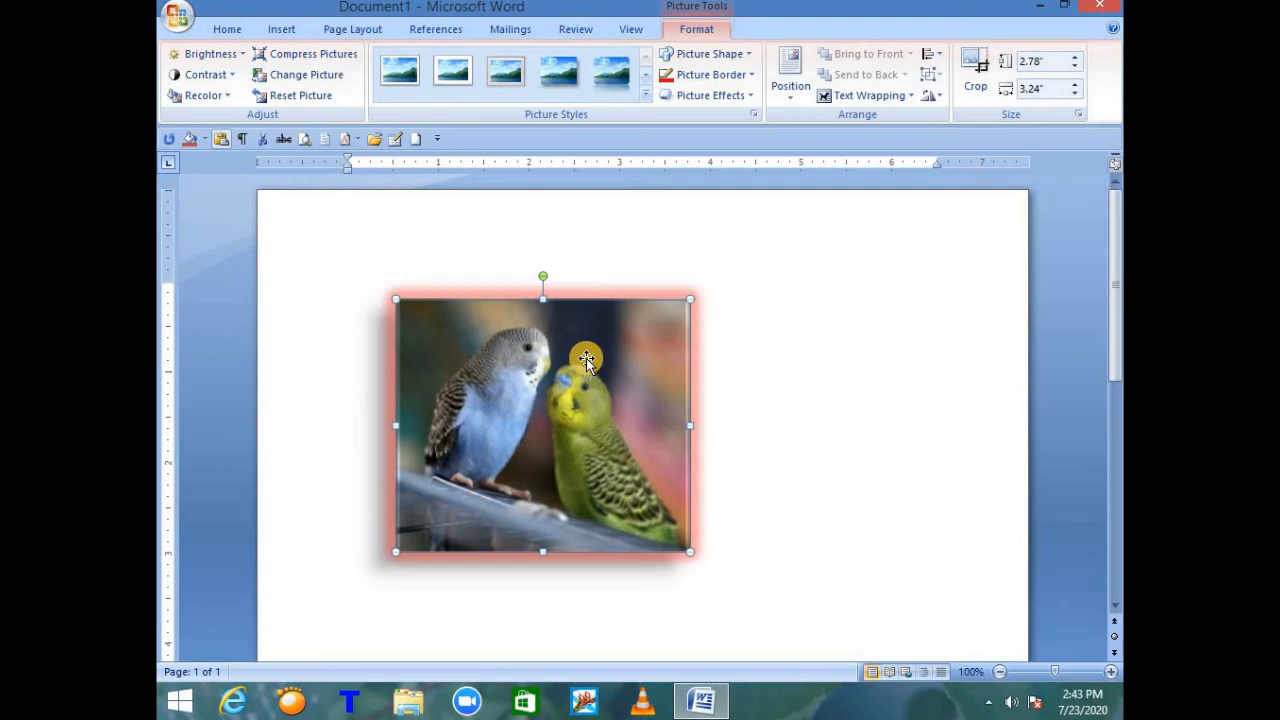
{"action": "left_click", "coordinate": [321, 104]}
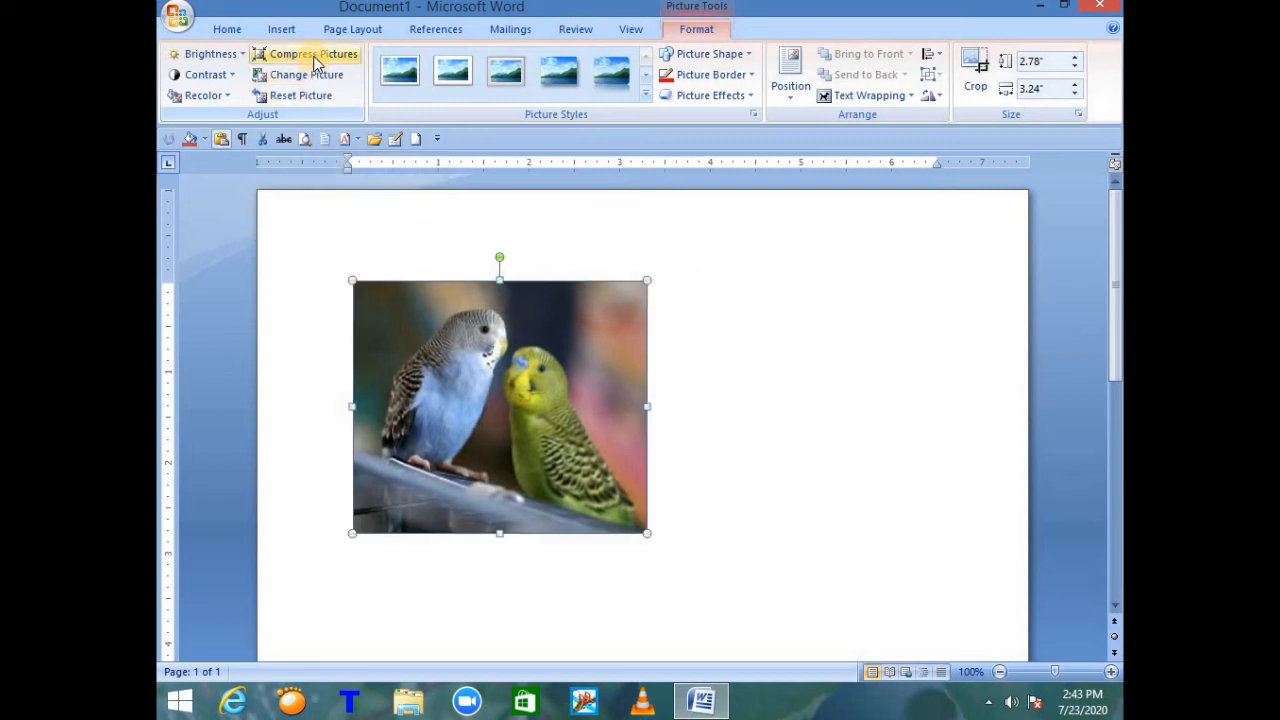
{"action": "left_click", "coordinate": [314, 55]}
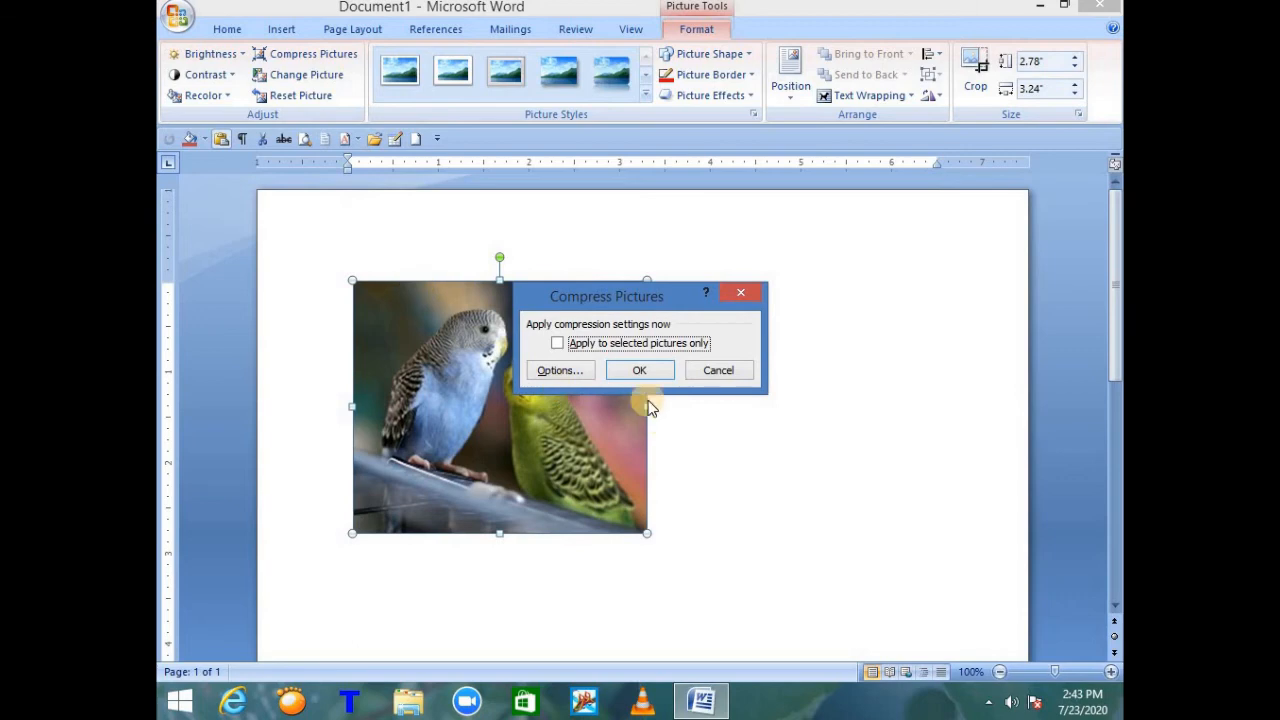
{"action": "left_click", "coordinate": [740, 292]}
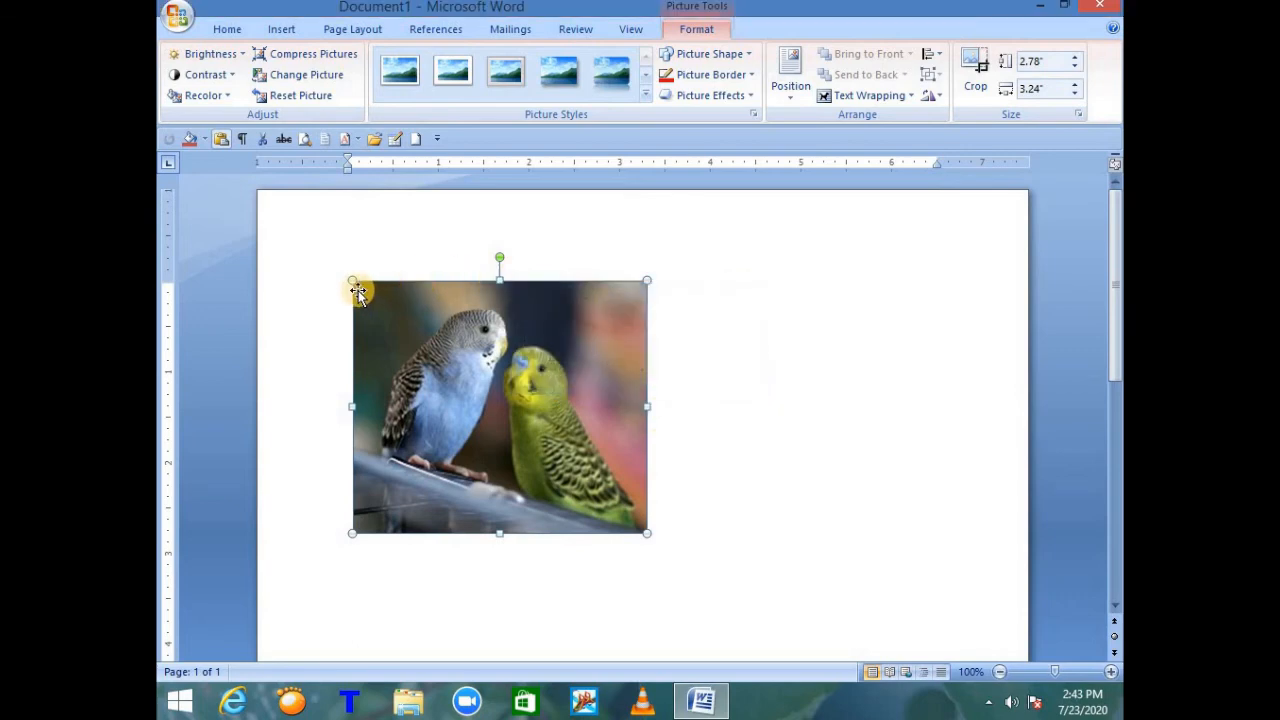
Step: Shrink the bird picture to 2.17" high by 2.53" wide, and enlarge it back to 2.78" by 3.24"
{"action": "left_click_drag", "start_coordinate": [353, 283], "coordinate": [416, 356]}
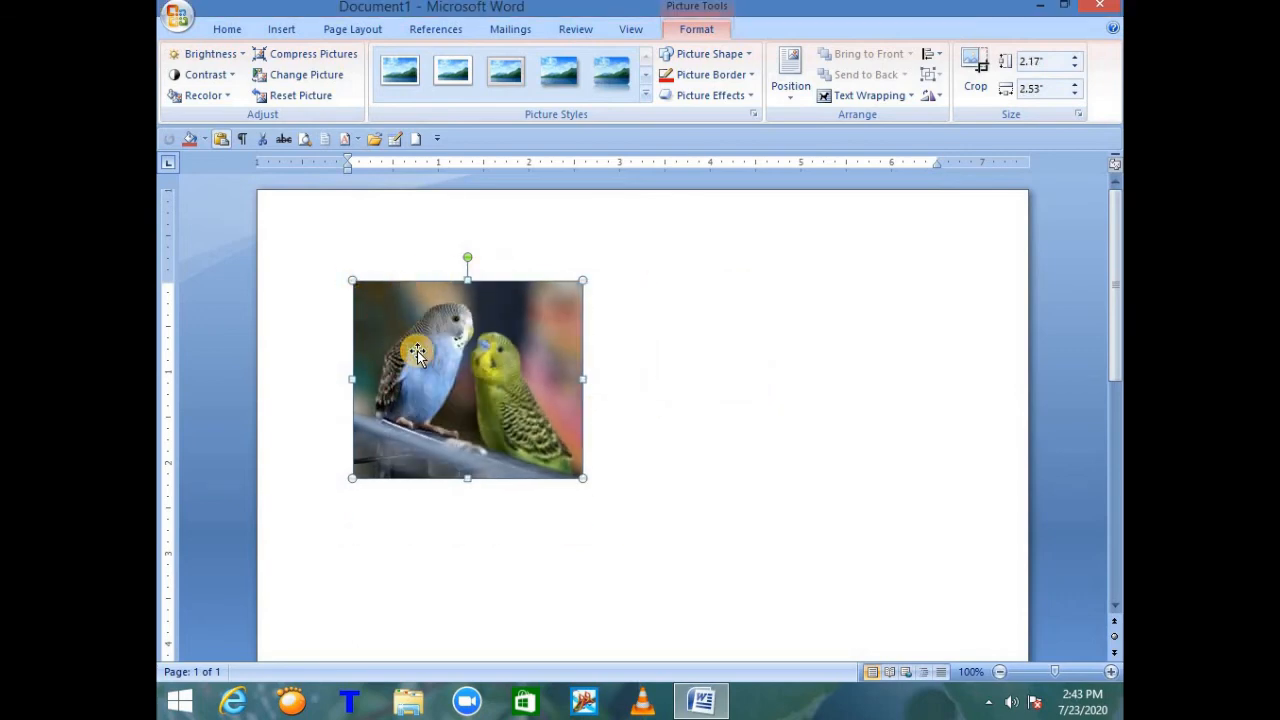
{"action": "left_click_drag", "start_coordinate": [353, 281], "coordinate": [285, 223]}
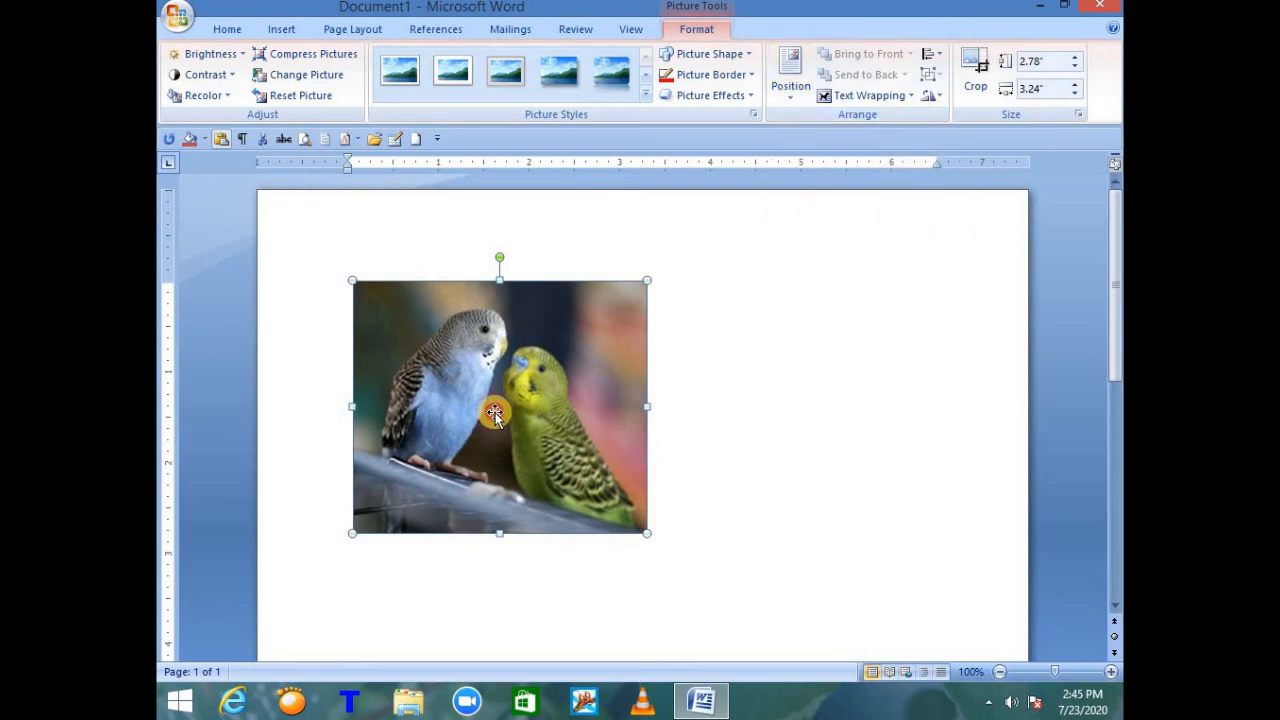
Step: Enter sample text directly before the bird picture, starting with two names and continuing with several lines of the letter h
{"action": "left_click", "coordinate": [341, 497]}
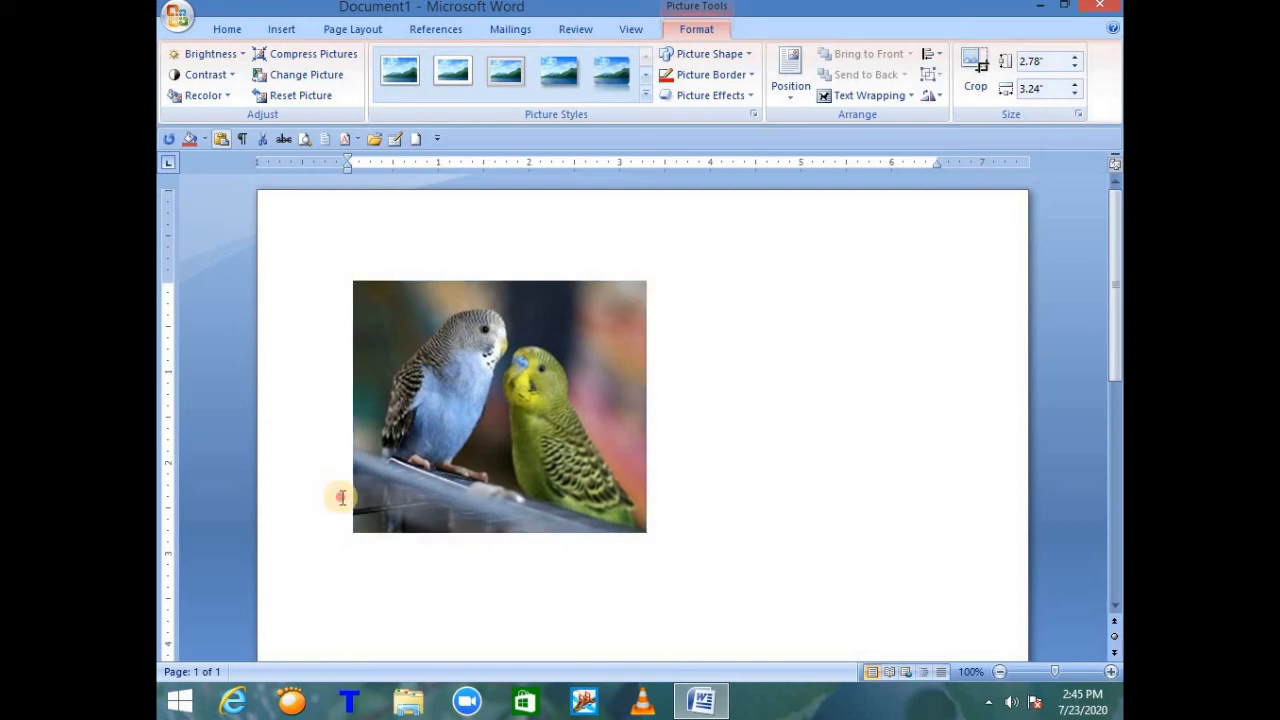
{"action": "left_click", "coordinate": [341, 497]}
{"action": "left_click", "coordinate": [350, 520]}
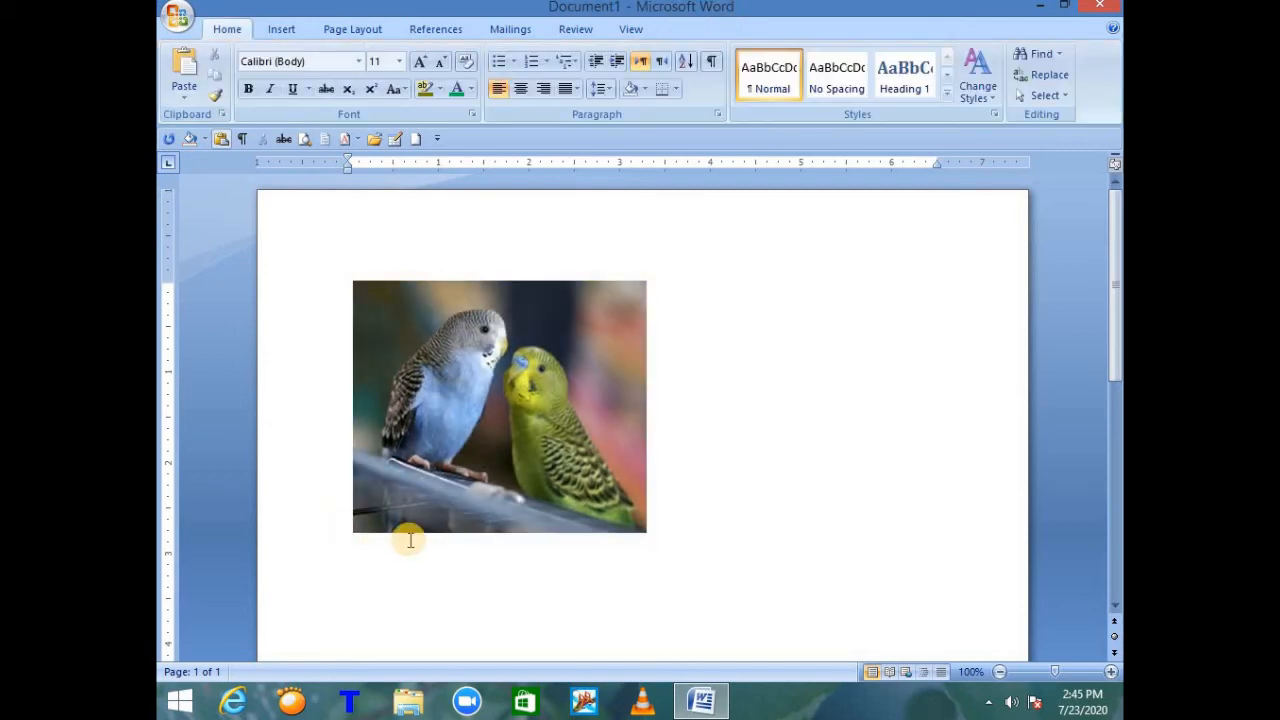
{"action": "type", "text": "raj"}
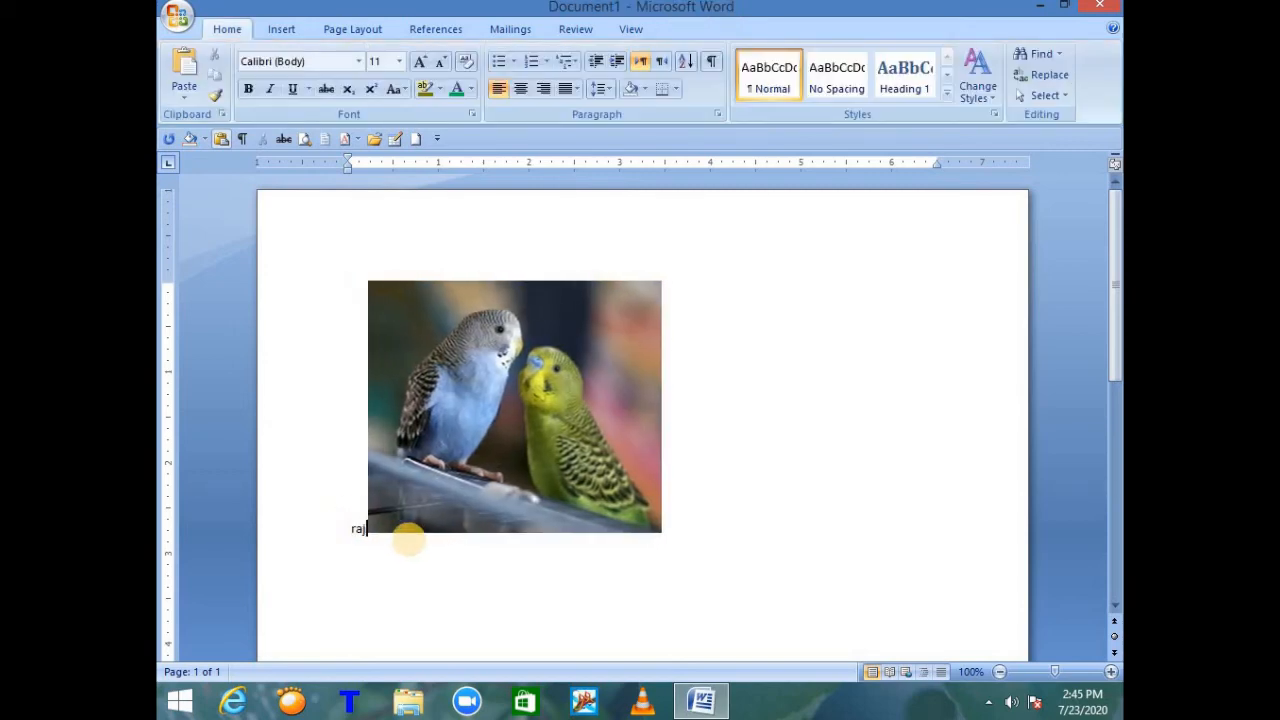
{"action": "type", "text": "u ranu"}
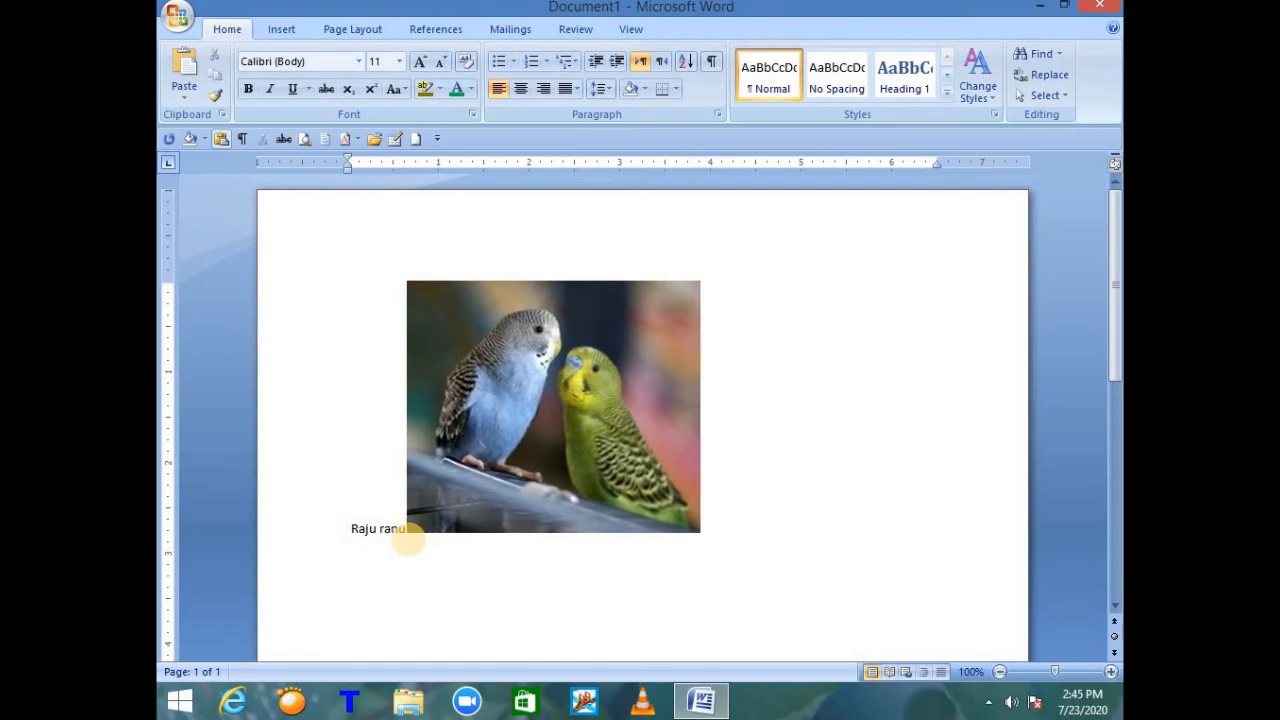
{"action": "type", "text": " livvbkl'n"}
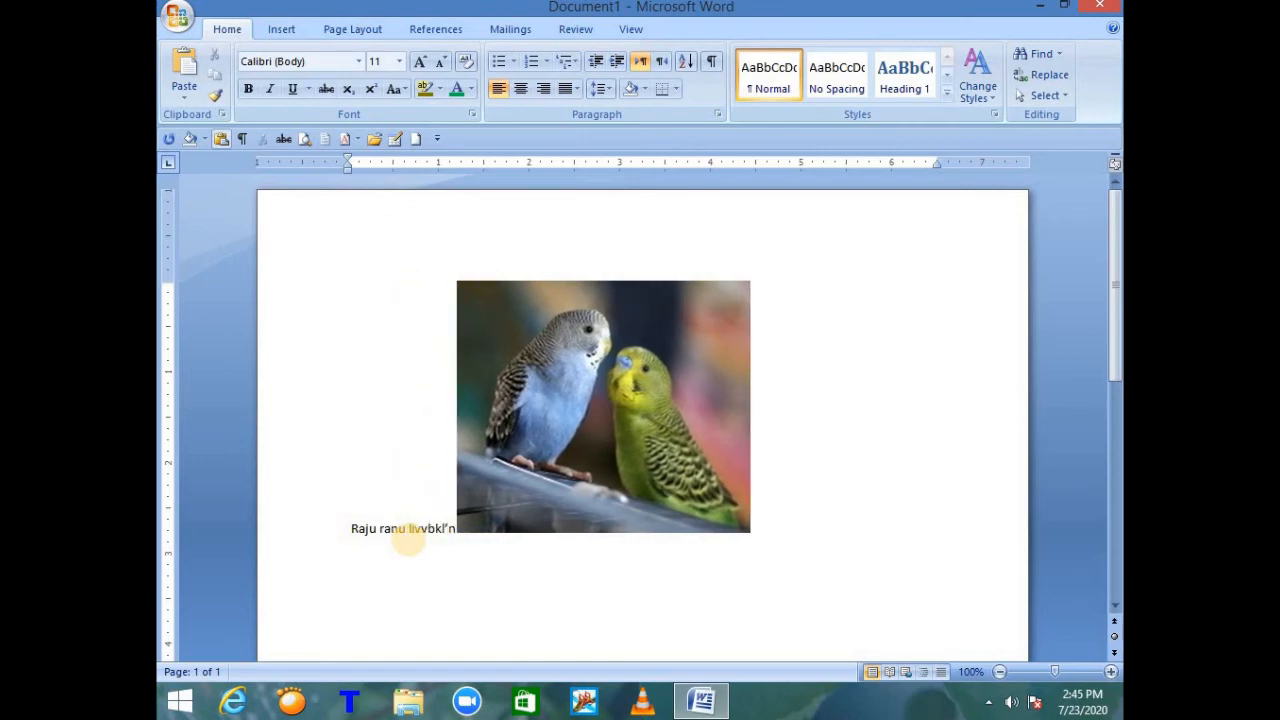
{"action": "type", "text": "kl;L:k,hhhhhhhhhhhhhhhh"}
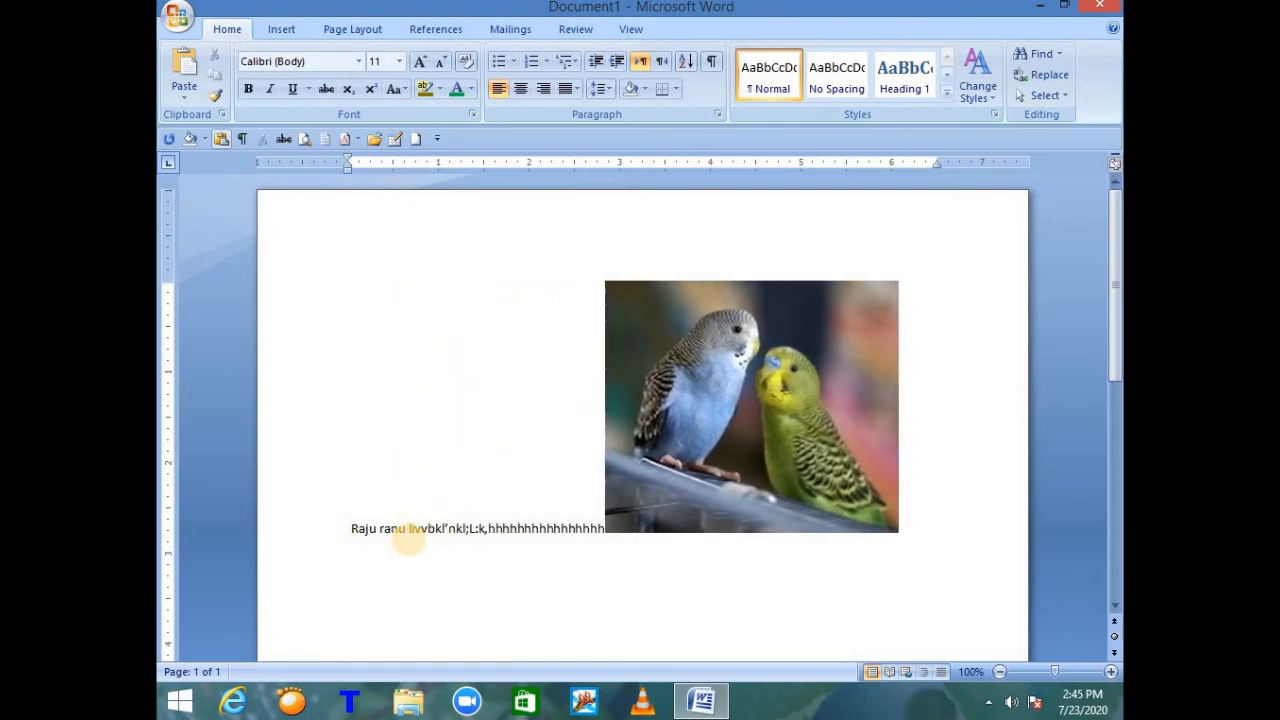
{"action": "type", "text": "hhhhhhhhhhhhhhhhhhhhhhhhhhhhhhhhhhhhhhhhhhhhhhhhhhhhhhhhhhhhhhhhhhh"}
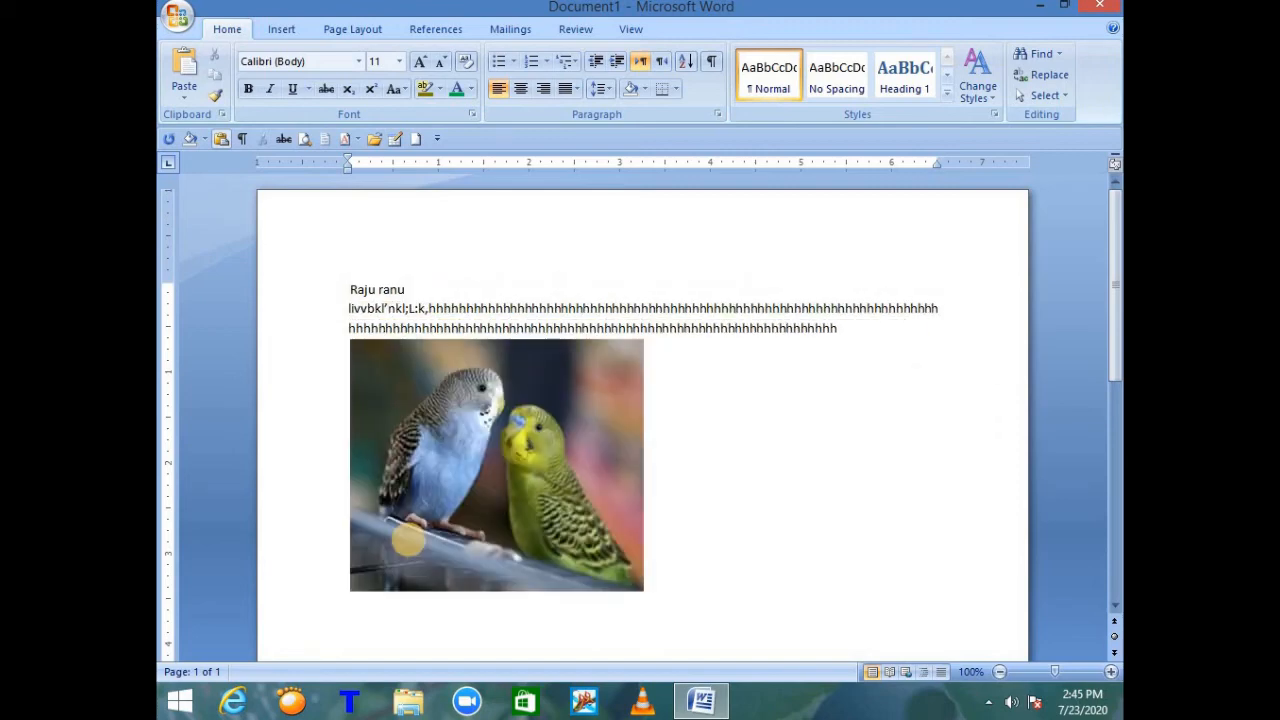
{"action": "type", "text": "hhhhhhhhhhhhhhhhhhhhhhhhhhhhhhhhhhhhhhhhhhhhhhhhhhhhhhhhhhhhhh"}
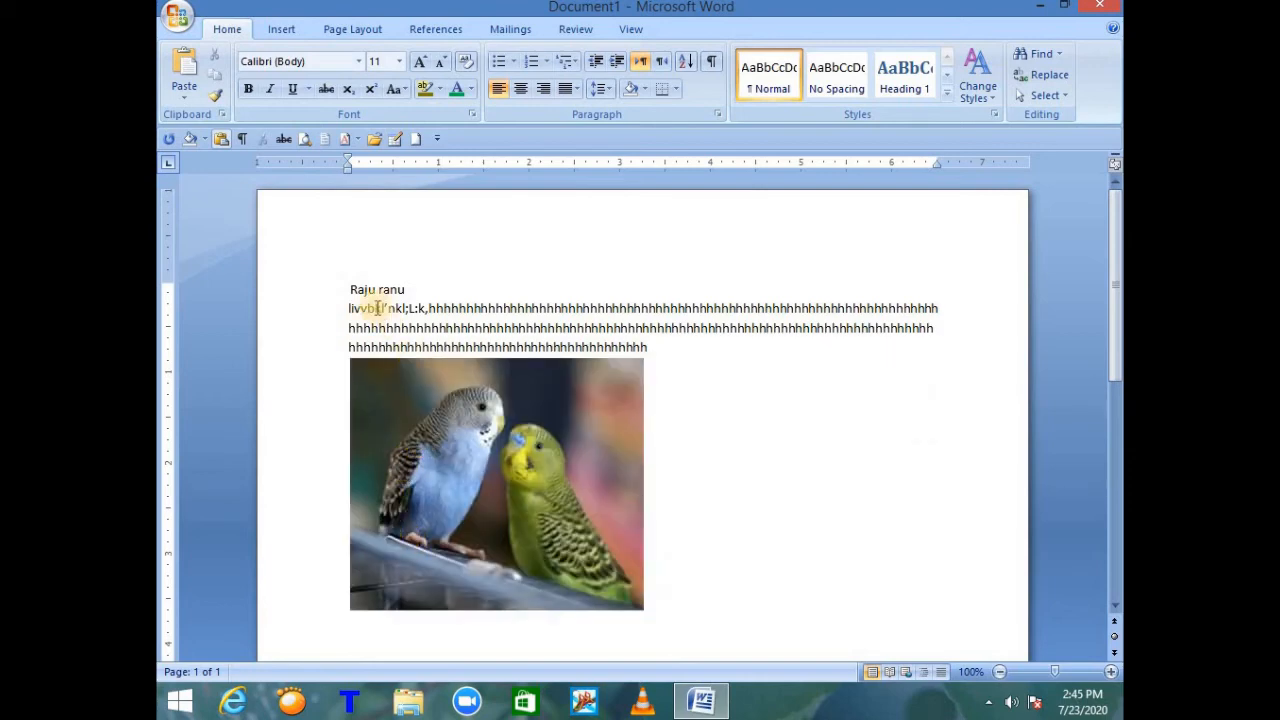
Step: Enlarge all of the sample text above the bird picture to font size 16 and deselect it
{"action": "left_click_drag", "start_coordinate": [349, 288], "coordinate": [689, 354]}
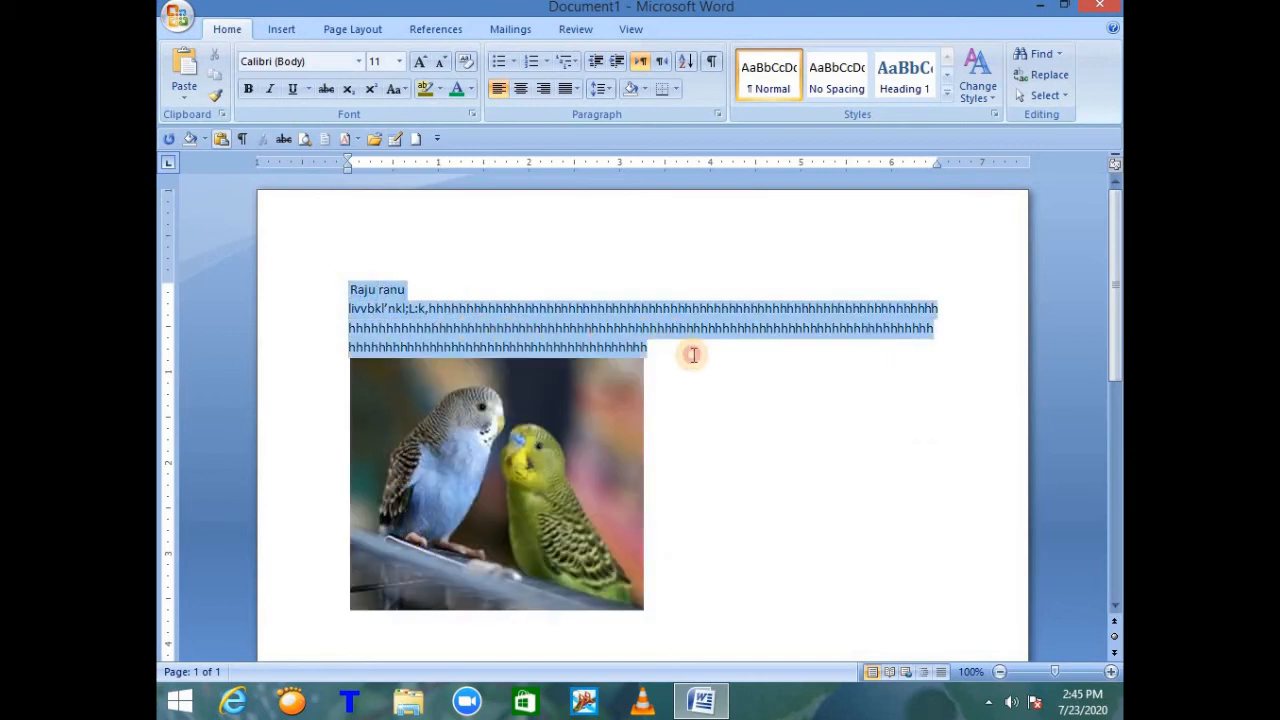
{"action": "left_click", "coordinate": [419, 63]}
{"action": "left_click", "coordinate": [419, 63]}
{"action": "left_click", "coordinate": [419, 63]}
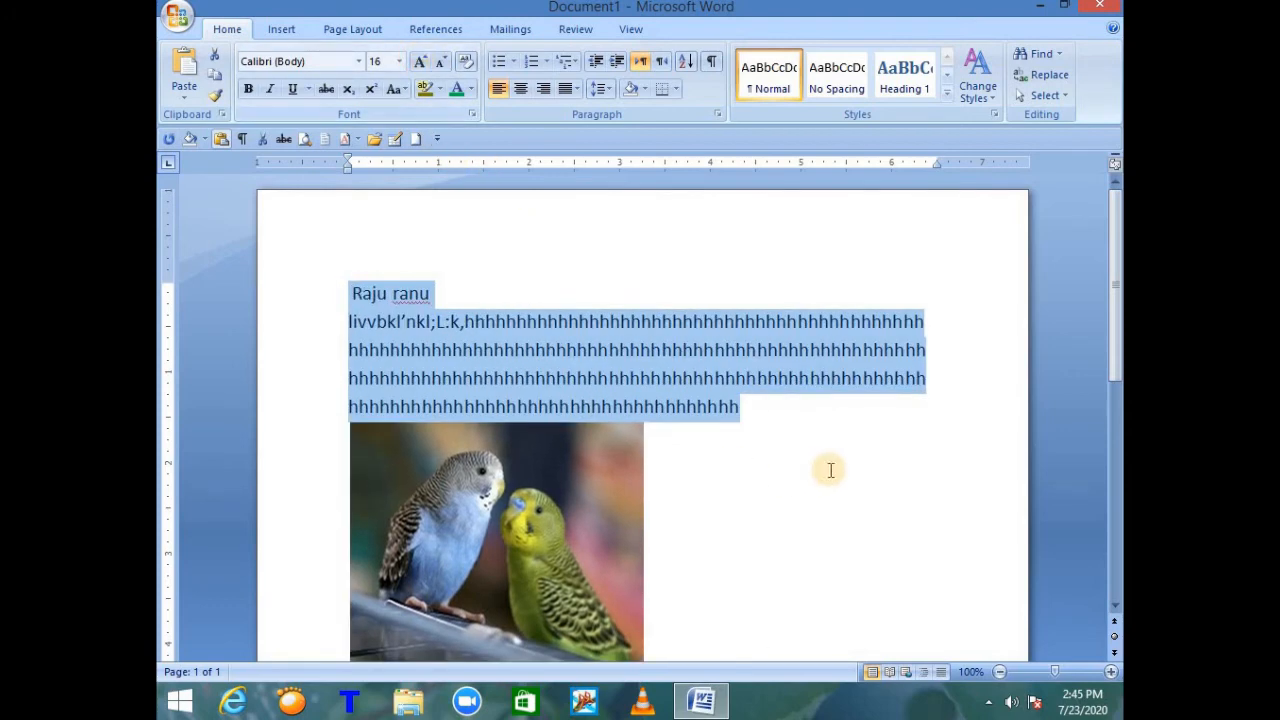
{"action": "scroll", "coordinate": [835, 458], "scroll_direction": "down", "scroll_amount": 1}
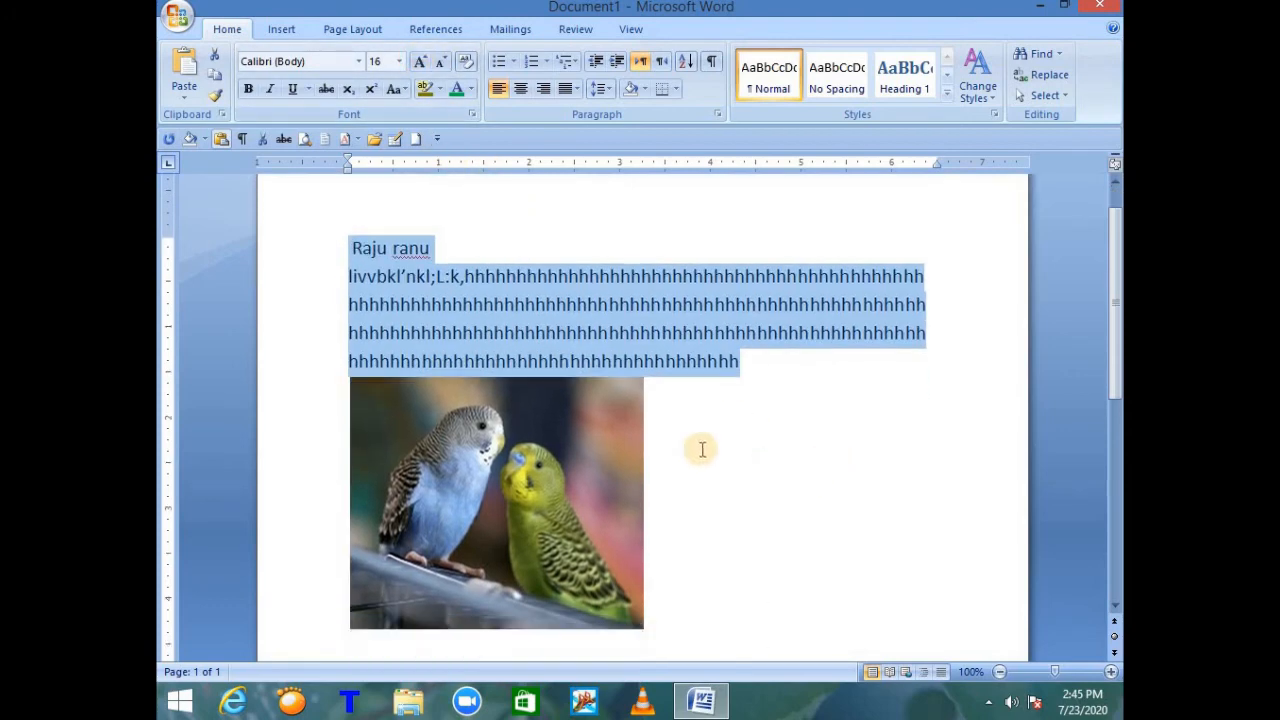
{"action": "left_click", "coordinate": [686, 333]}
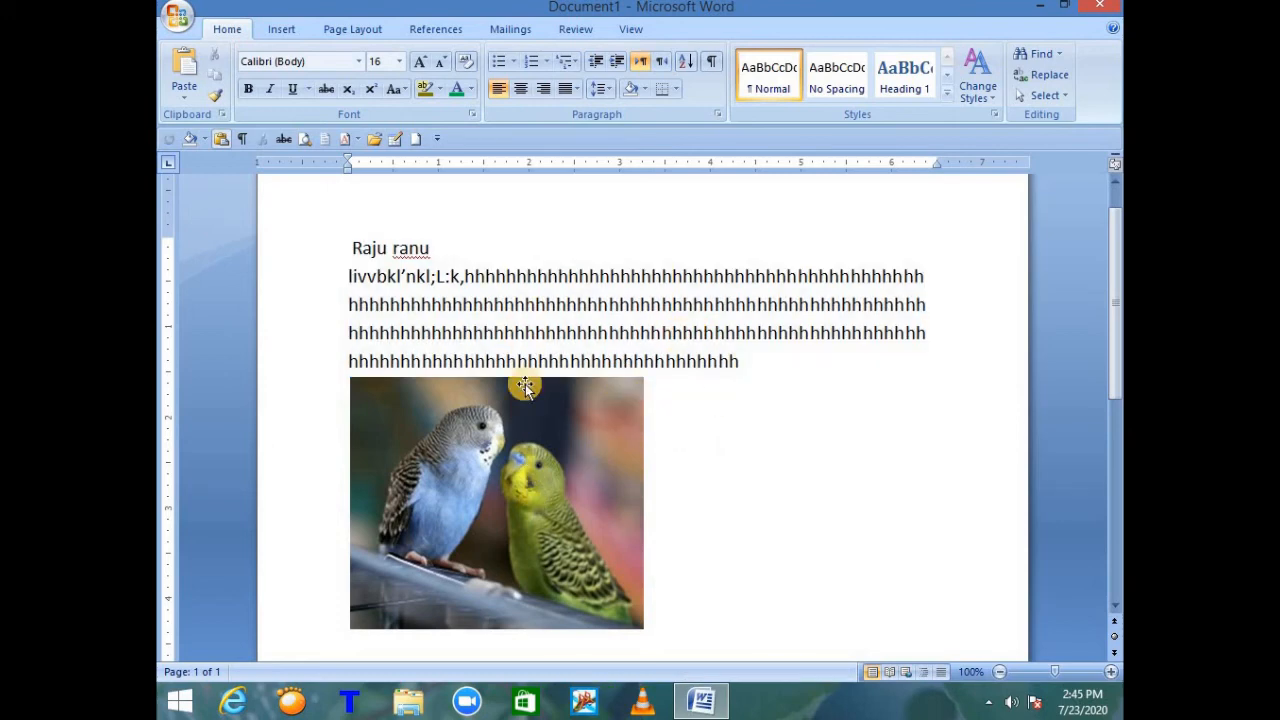
Step: Position the bird picture in the top left of the page with square text wrapping
{"action": "double_click", "coordinate": [517, 458]}
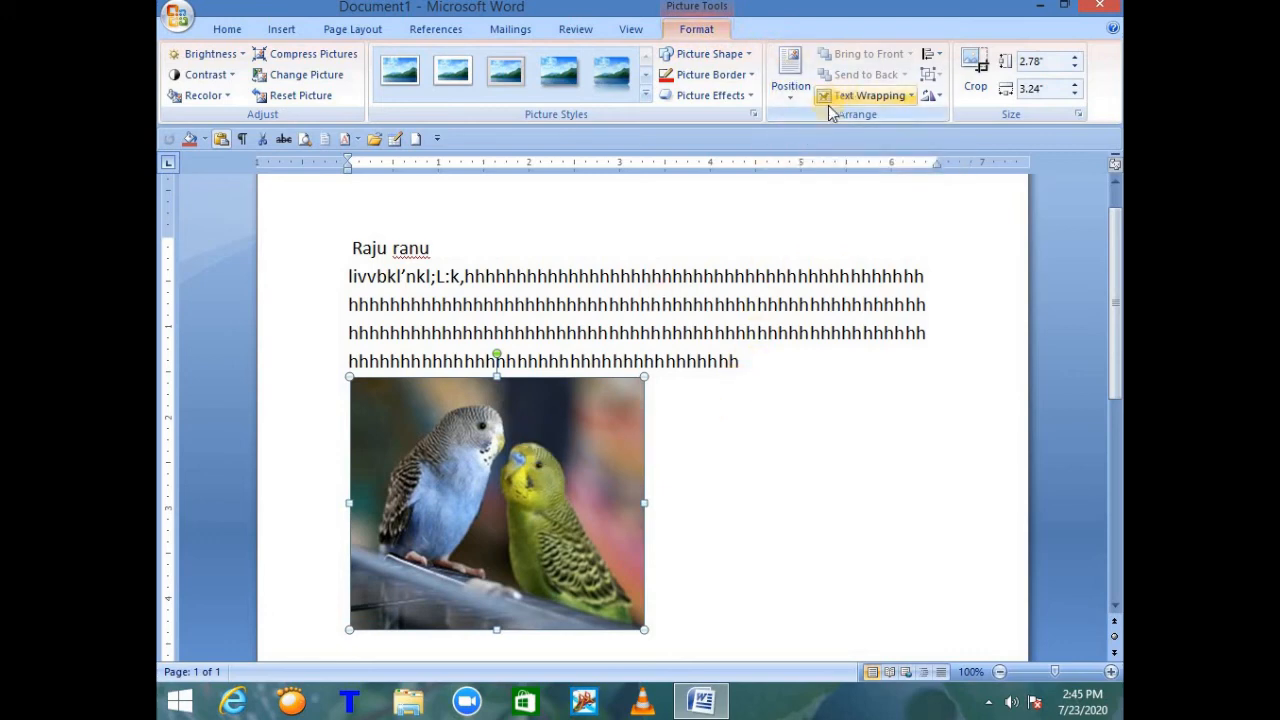
{"action": "left_click", "coordinate": [791, 86]}
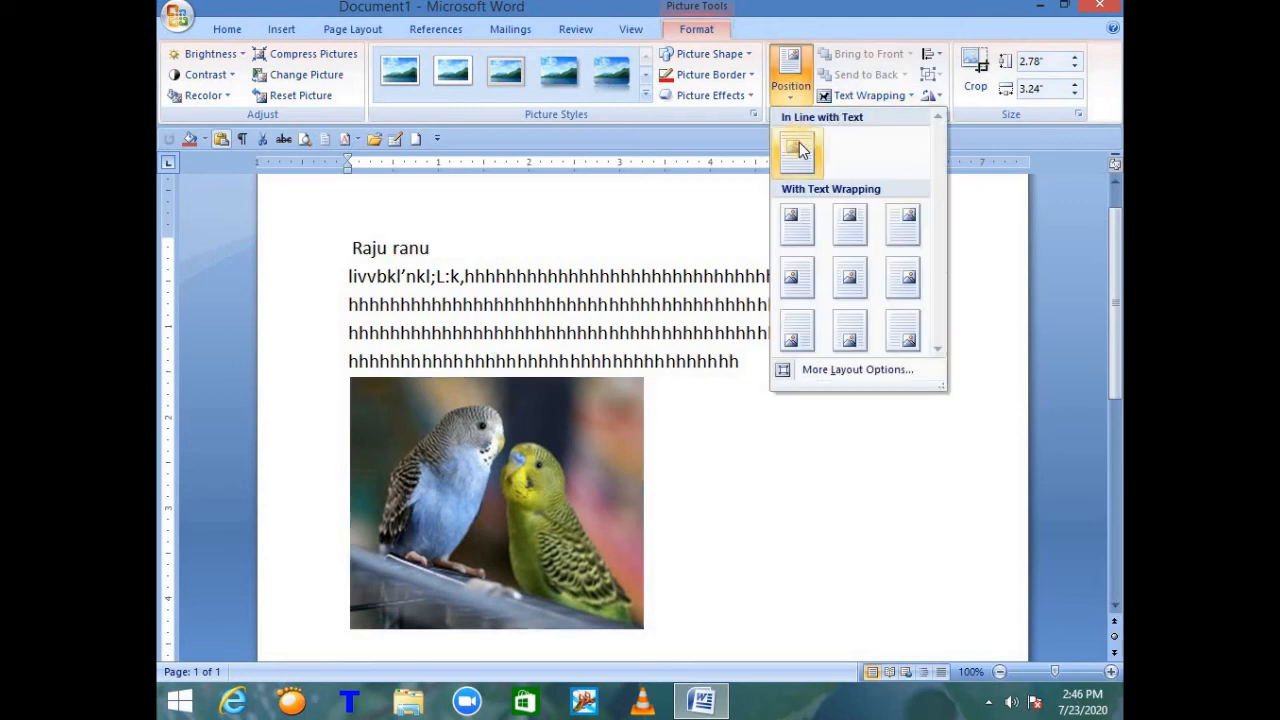
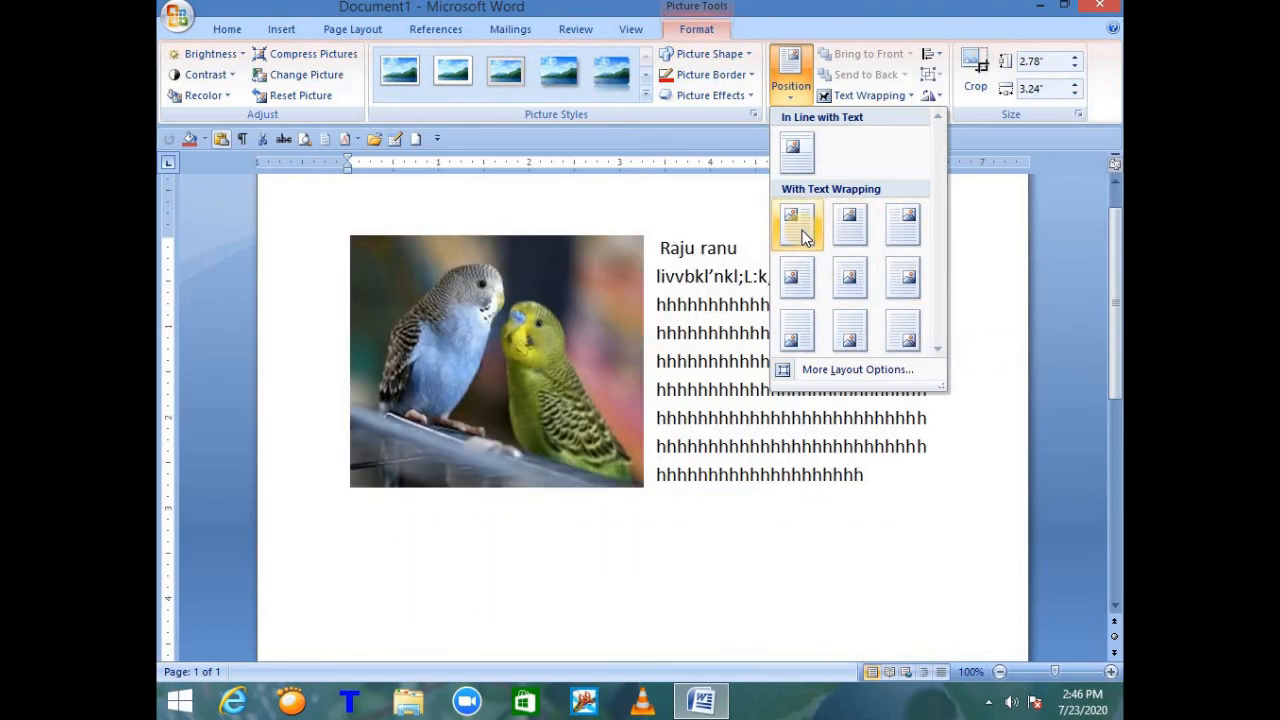
{"action": "left_click", "coordinate": [802, 230]}
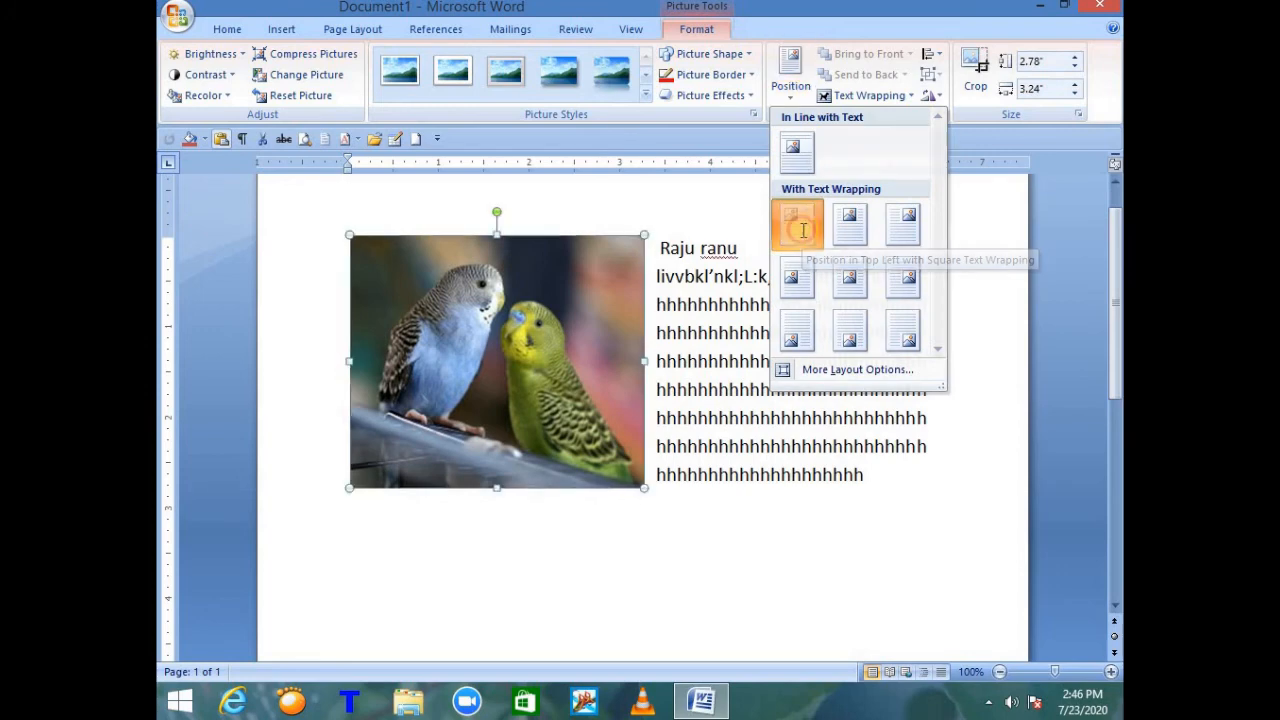
{"action": "left_click", "coordinate": [783, 582]}
{"action": "left_click", "coordinate": [562, 356]}
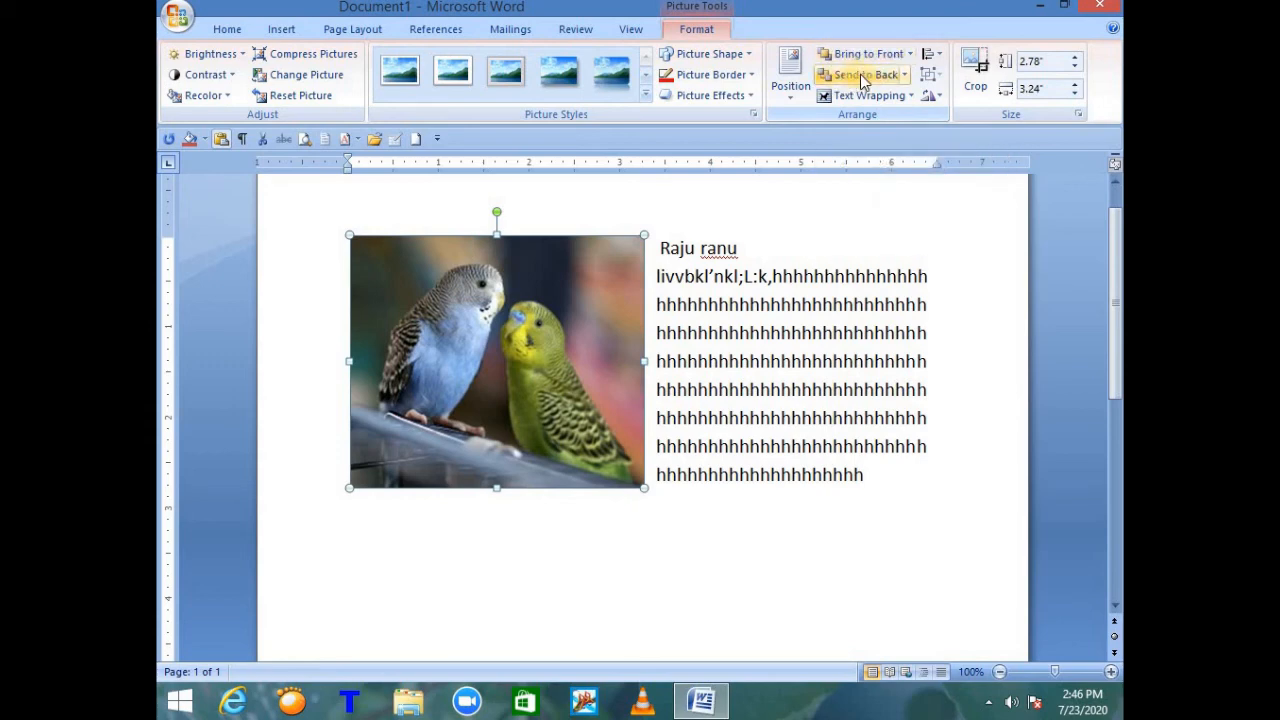
{"action": "left_click", "coordinate": [540, 331]}
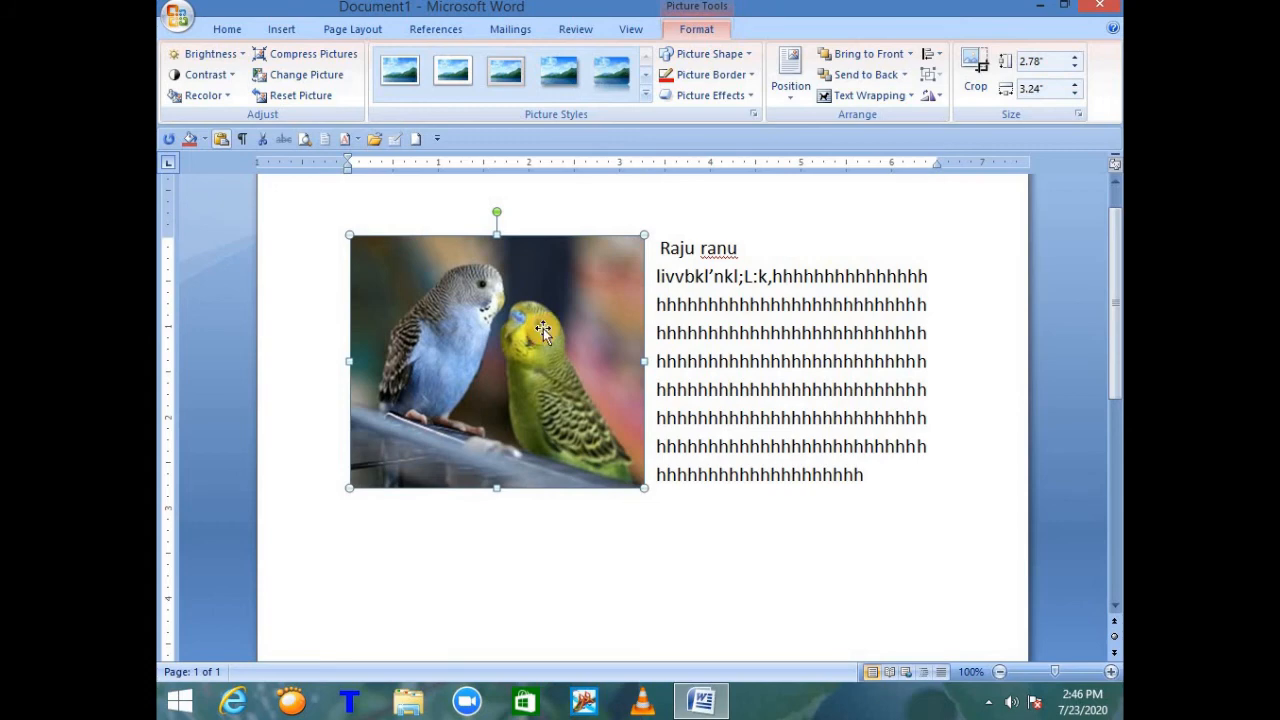
{"action": "left_click", "coordinate": [711, 302]}
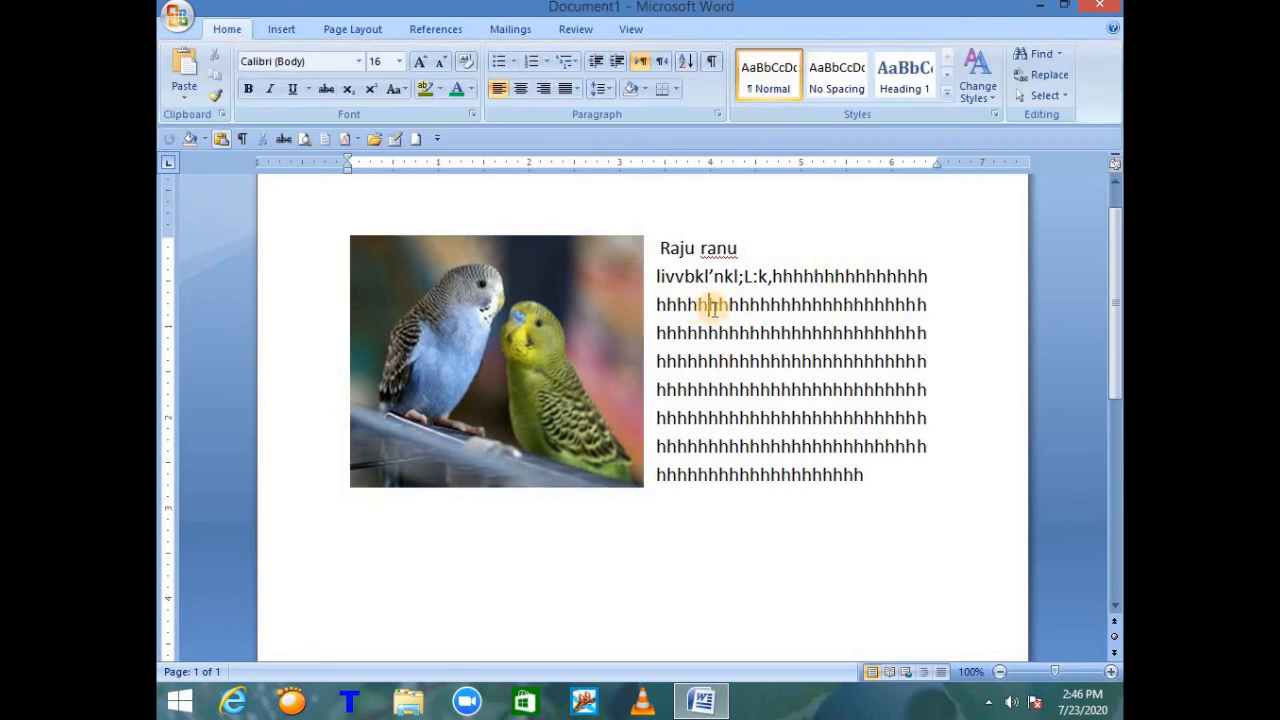
Step: Try the Behind Text wrapping on the bird picture and switch it to In Front of Text
{"action": "left_click", "coordinate": [539, 308]}
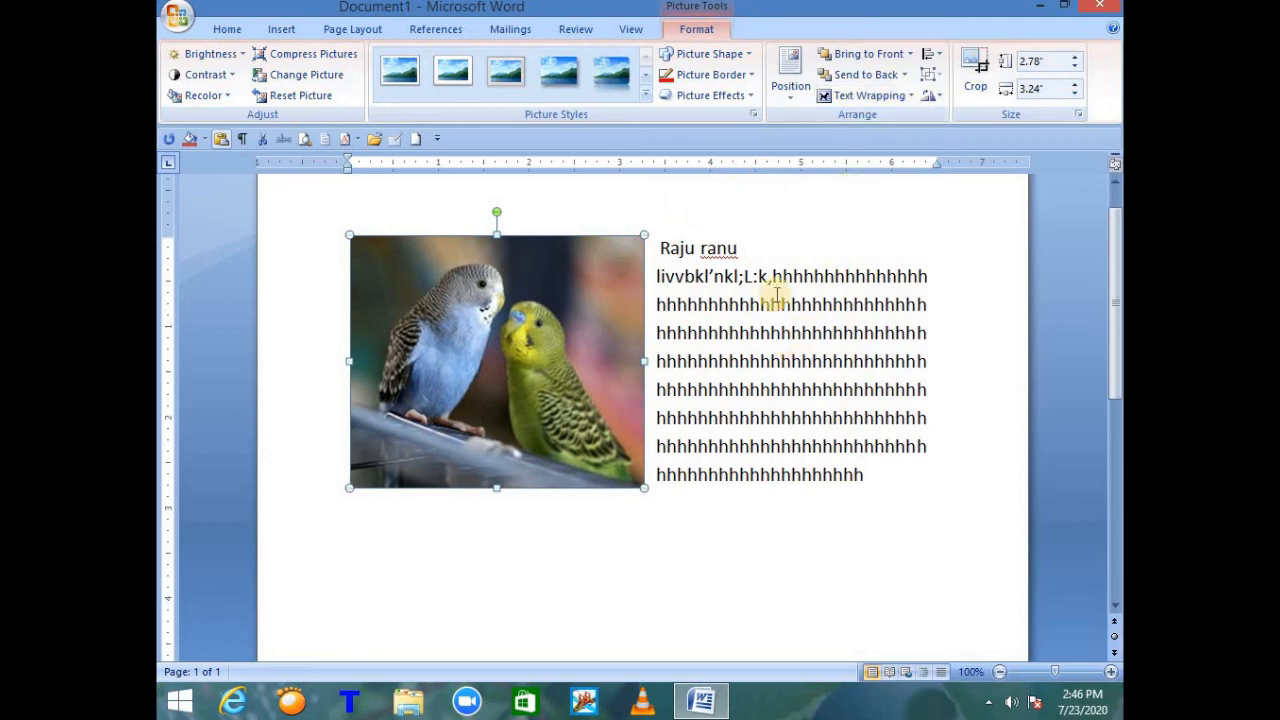
{"action": "left_click", "coordinate": [870, 97]}
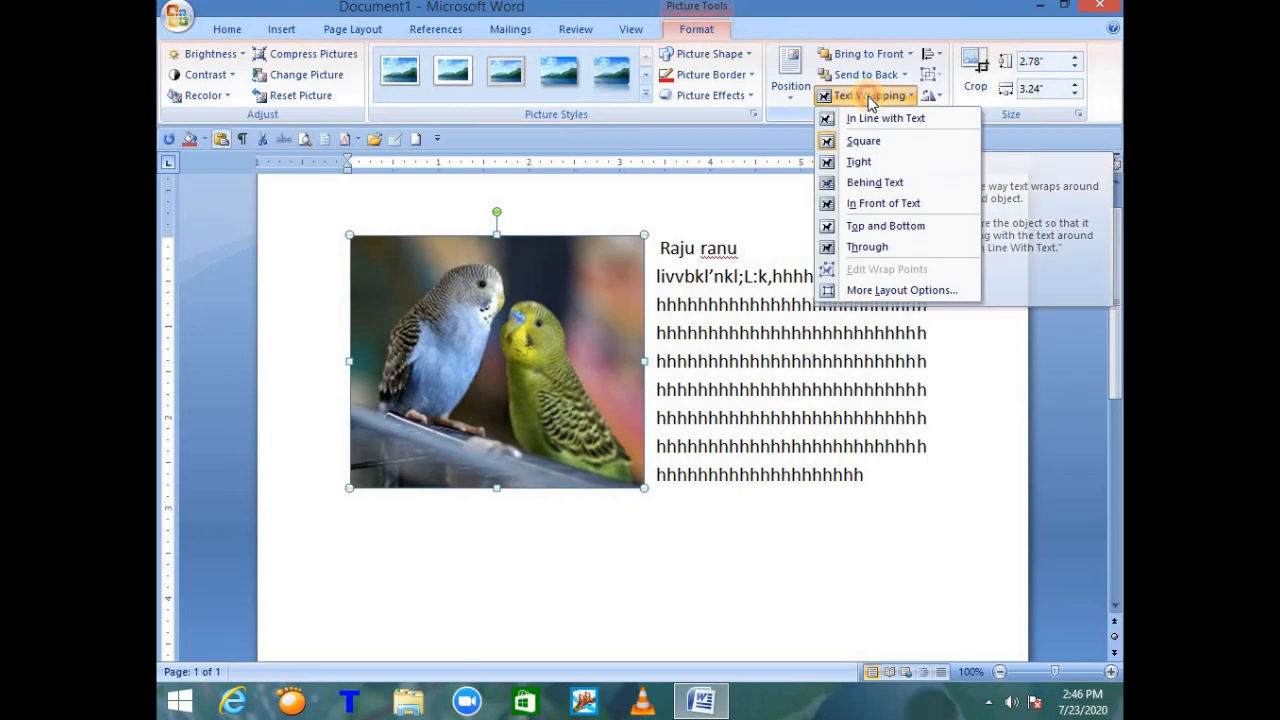
{"action": "left_click", "coordinate": [874, 186]}
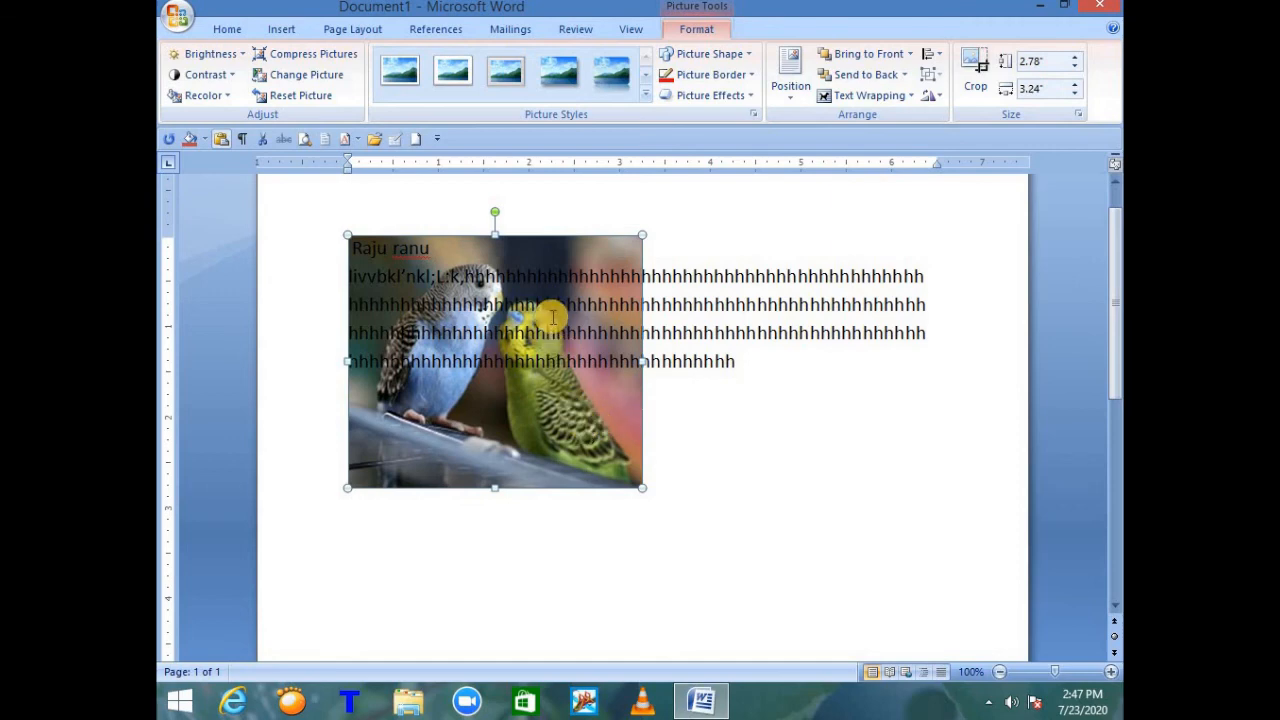
{"action": "left_click", "coordinate": [877, 95]}
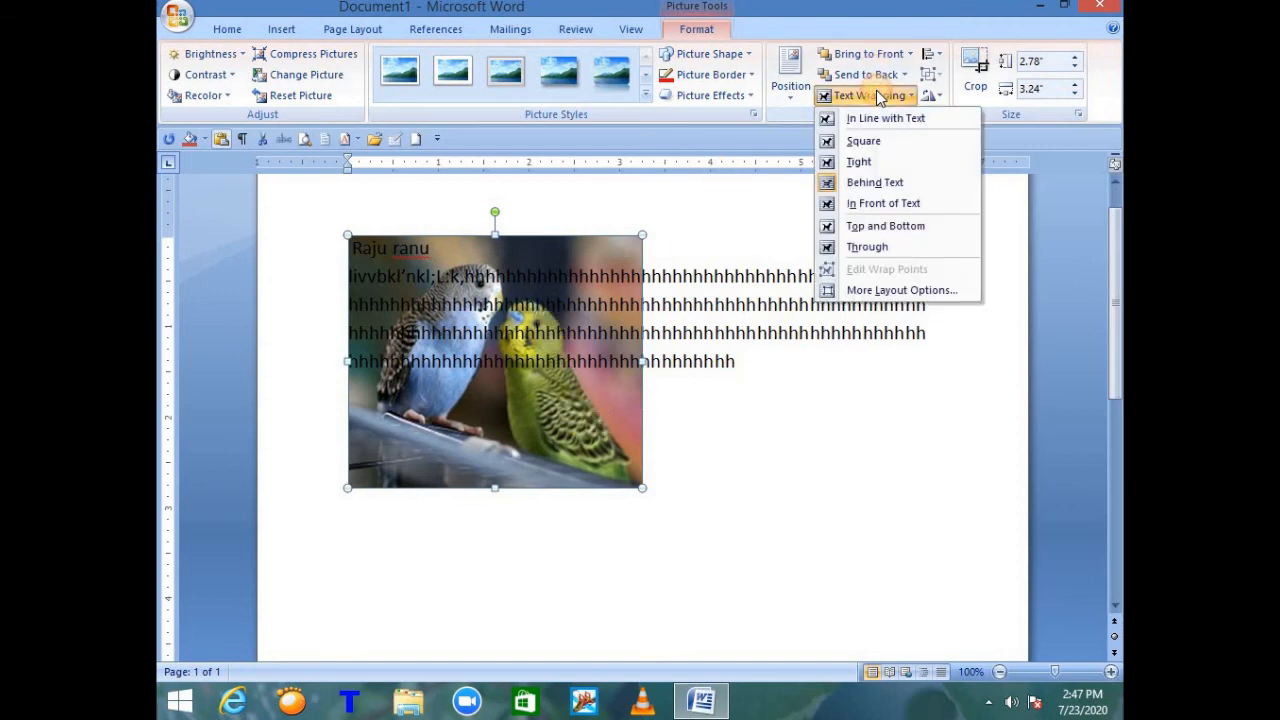
{"action": "left_click", "coordinate": [877, 204]}
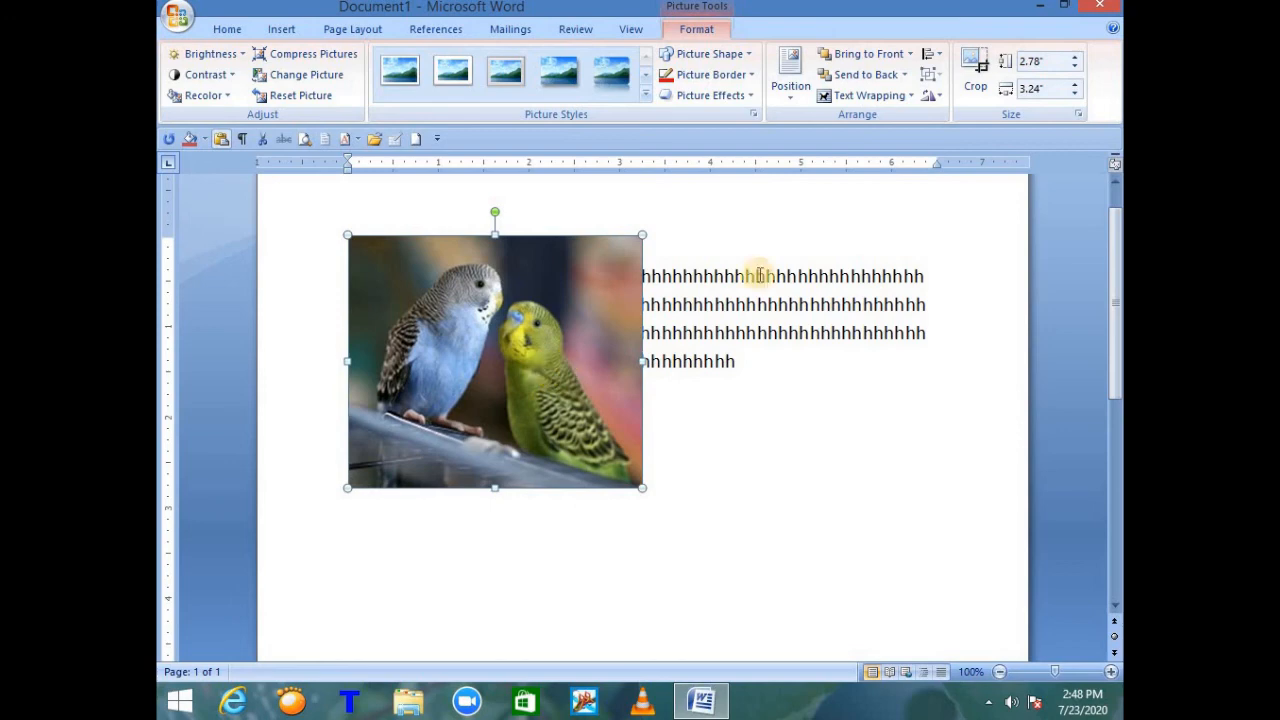
Step: Flip the bird picture horizontally and crop it from its upper-right corner to about 2.38" high by 3.03" wide
{"action": "left_click", "coordinate": [931, 96]}
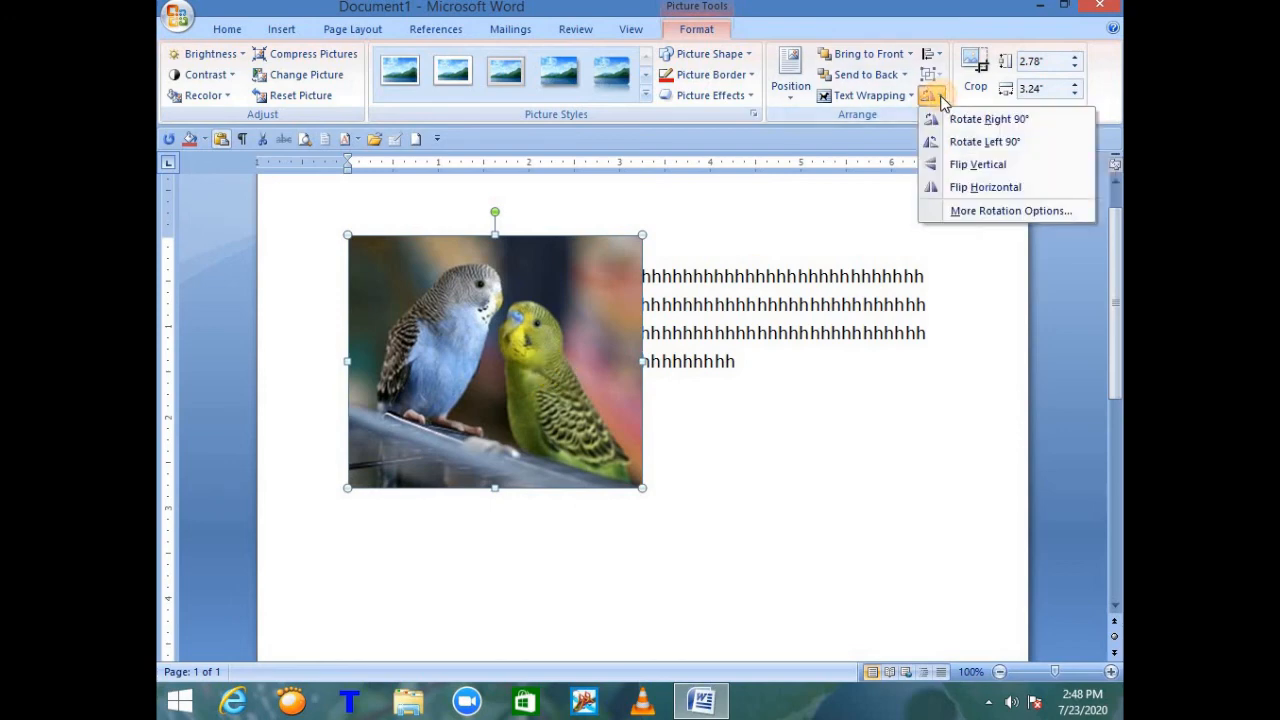
{"action": "left_click", "coordinate": [961, 182]}
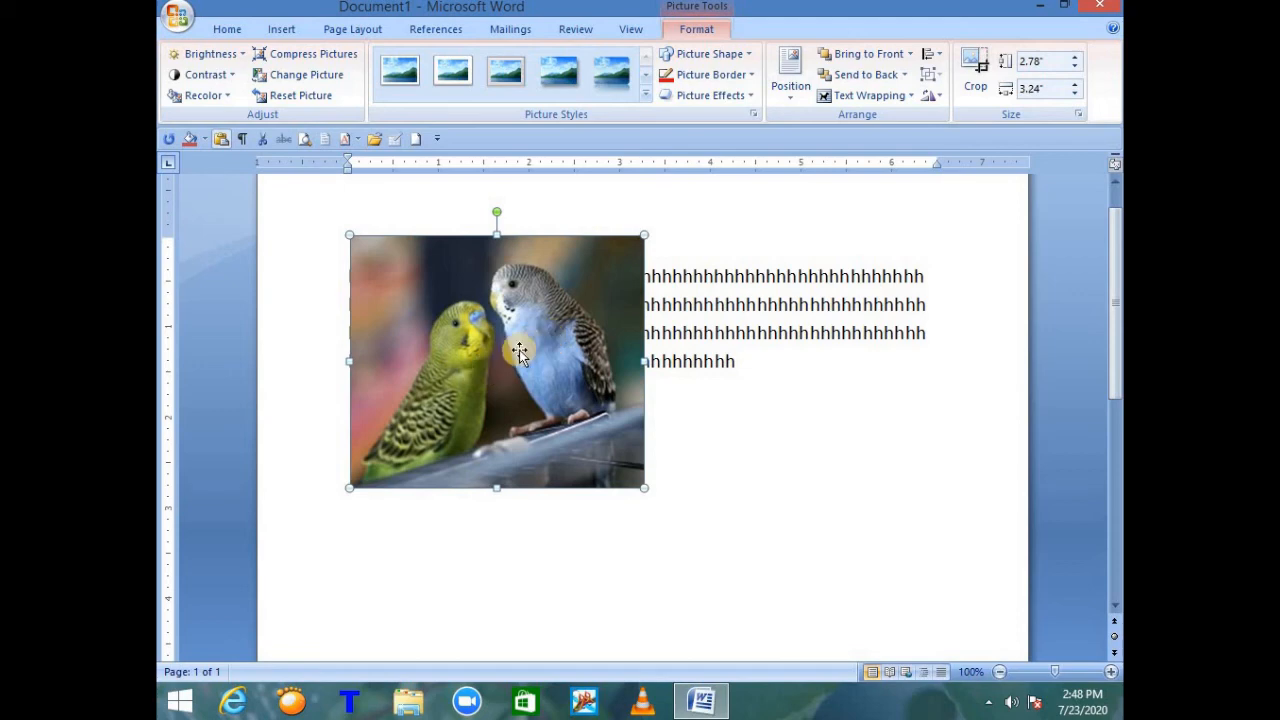
{"action": "left_click", "coordinate": [975, 78]}
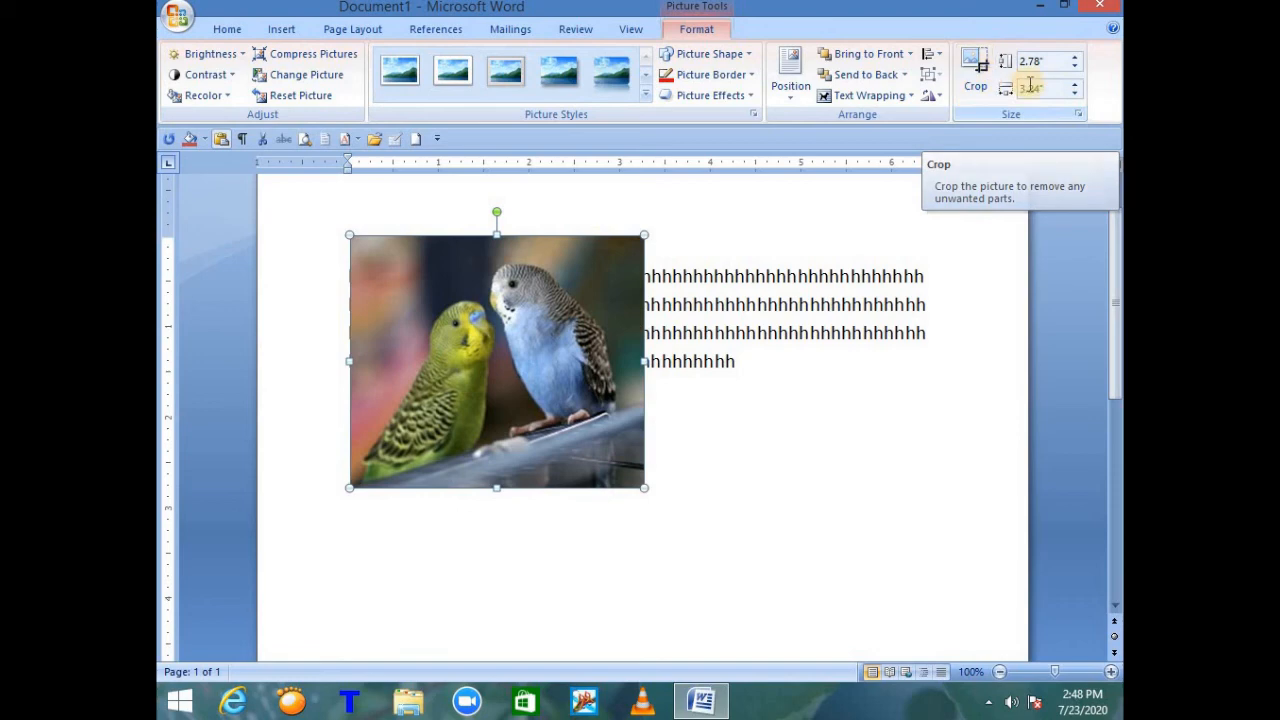
{"action": "left_click", "coordinate": [980, 84]}
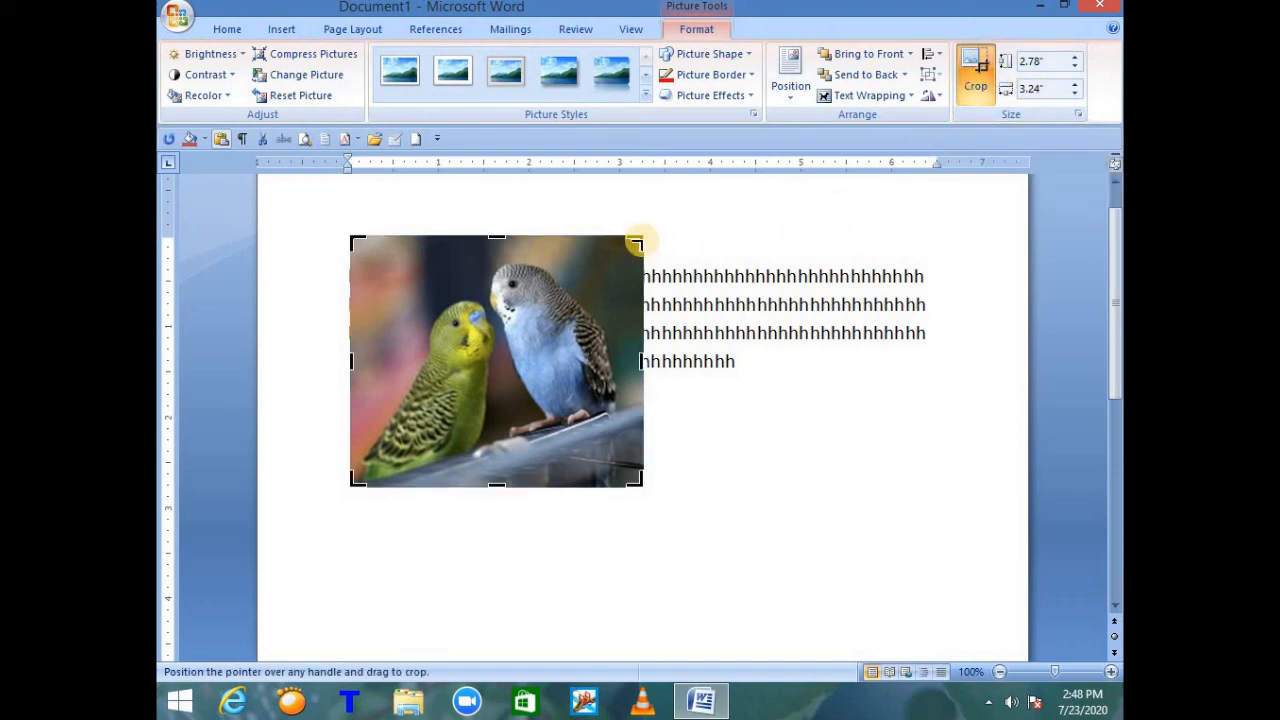
{"action": "left_click_drag", "start_coordinate": [639, 238], "coordinate": [623, 271]}
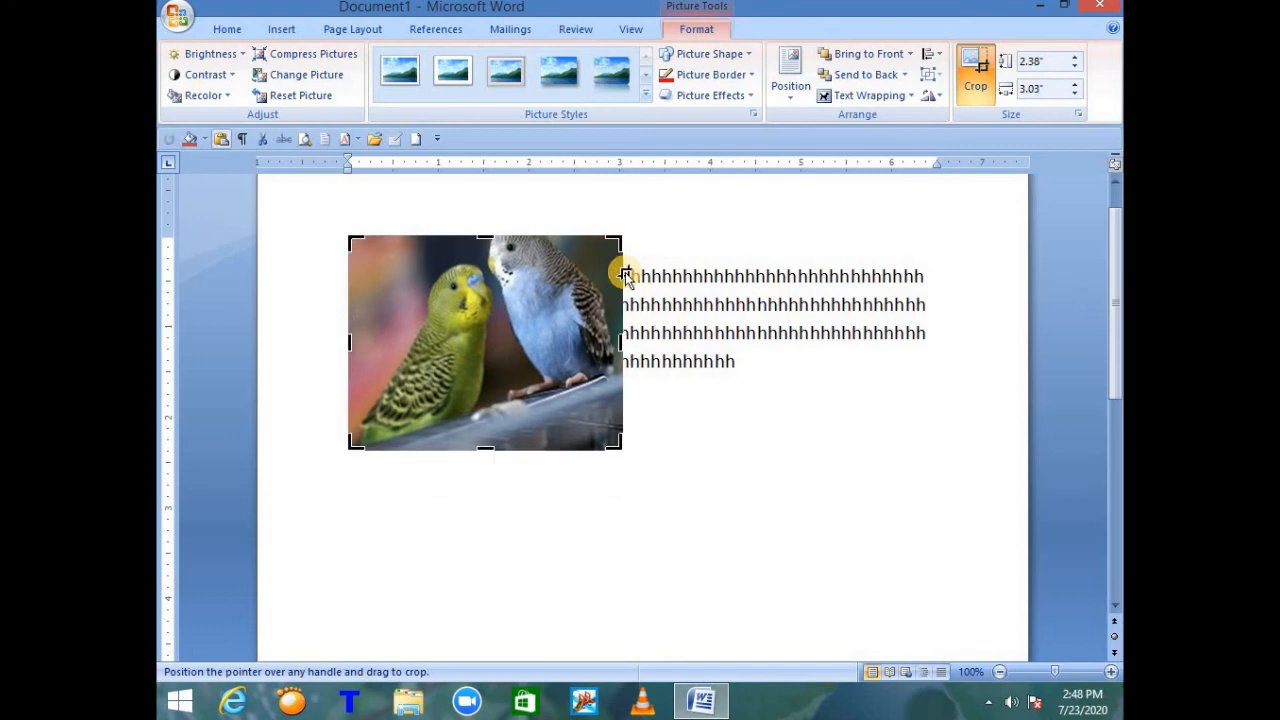
{"action": "left_click", "coordinate": [749, 419]}
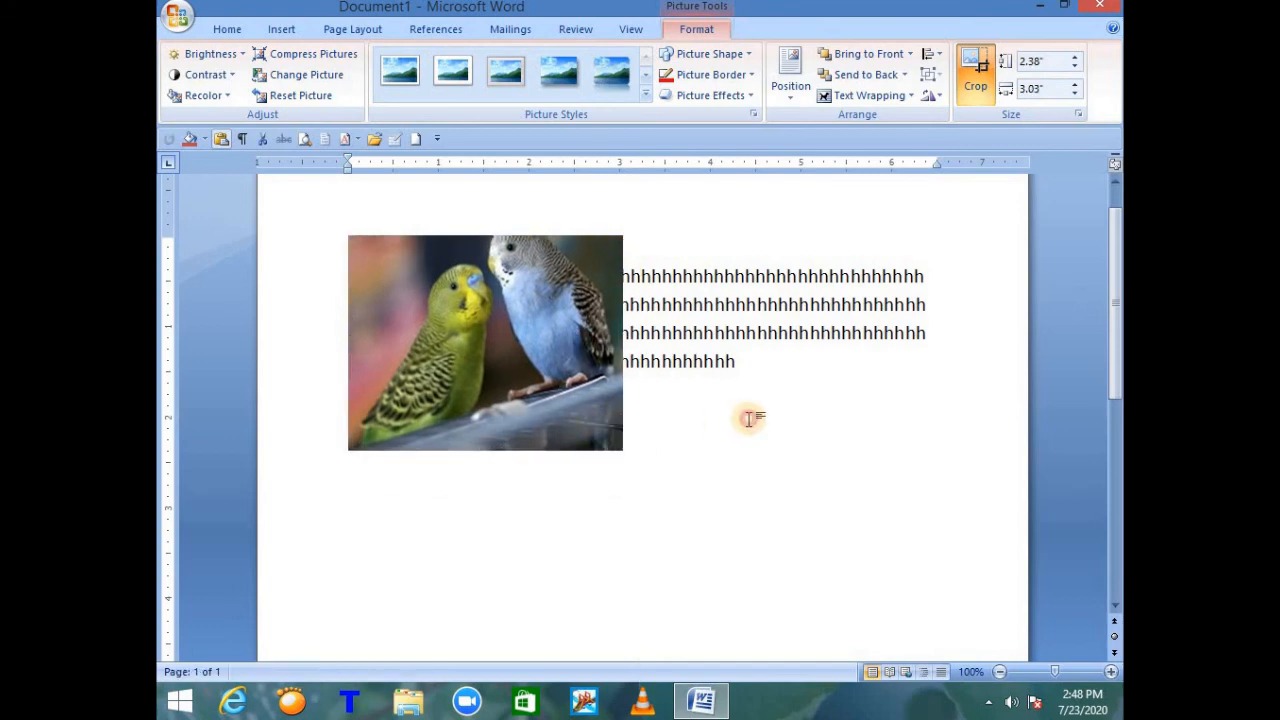
Step: Crop the left edge of the bird picture so that it is about 2.71" wide
{"action": "left_click", "coordinate": [546, 331]}
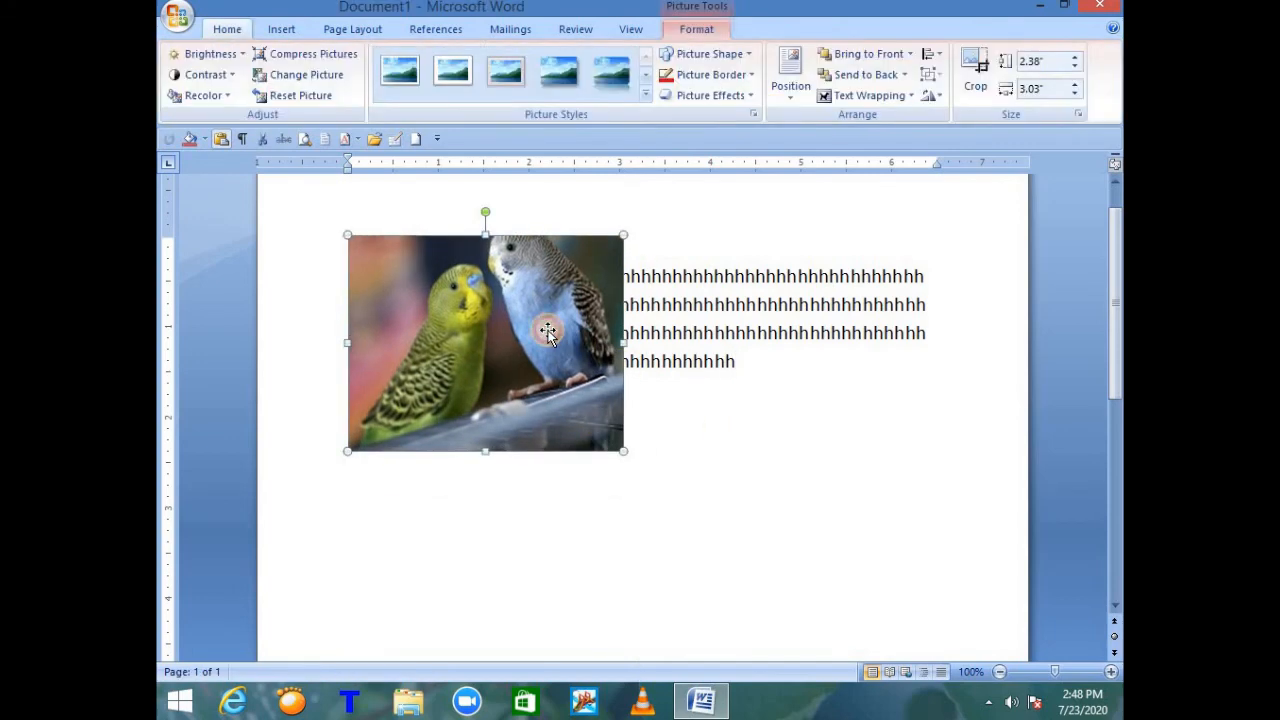
{"action": "left_click", "coordinate": [979, 75]}
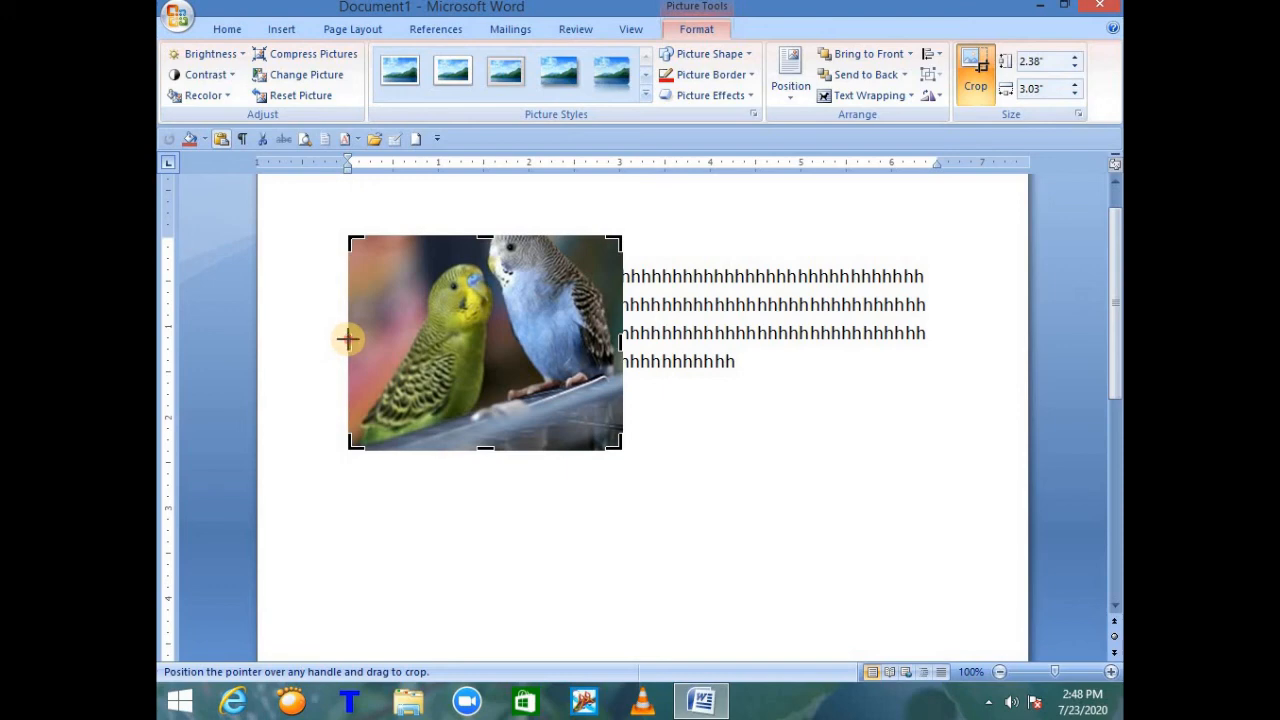
{"action": "left_click_drag", "start_coordinate": [350, 340], "coordinate": [377, 341]}
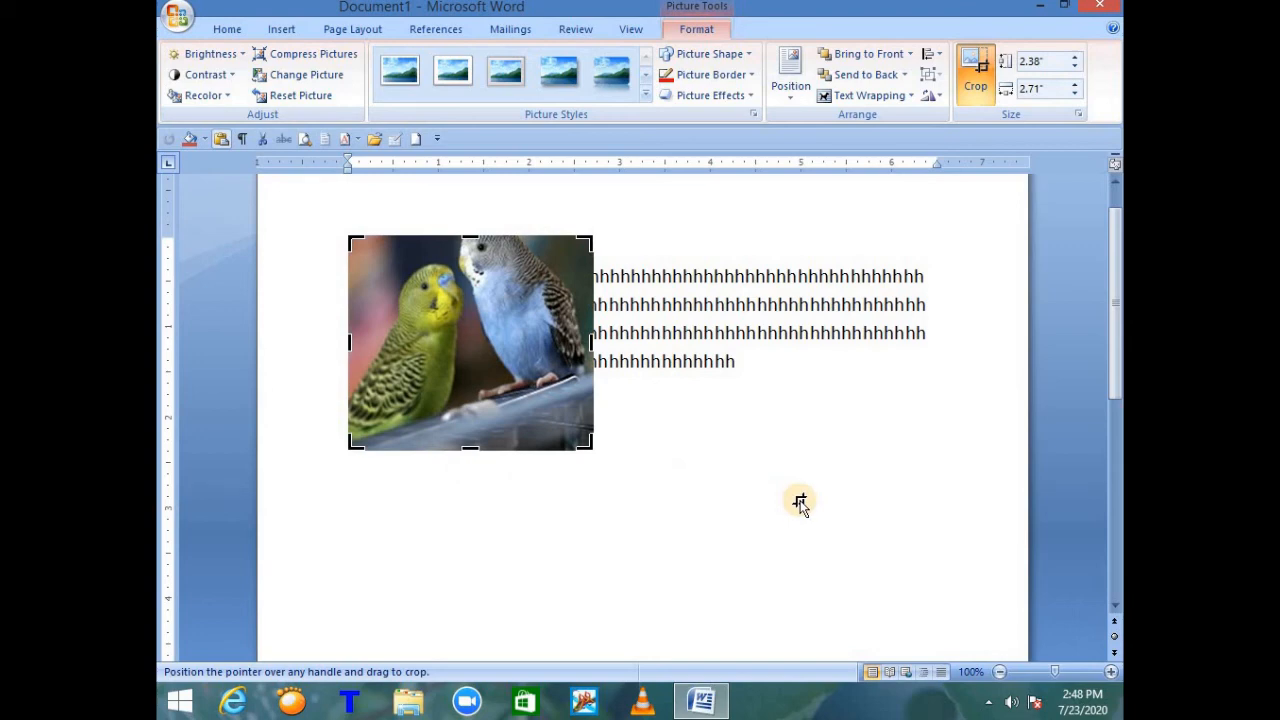
Step: Resize the bird picture to 2.12" high by 2.4" wide, leave cropping and keep the picture selected
{"action": "left_click", "coordinate": [1075, 61]}
{"action": "left_click", "coordinate": [1075, 61]}
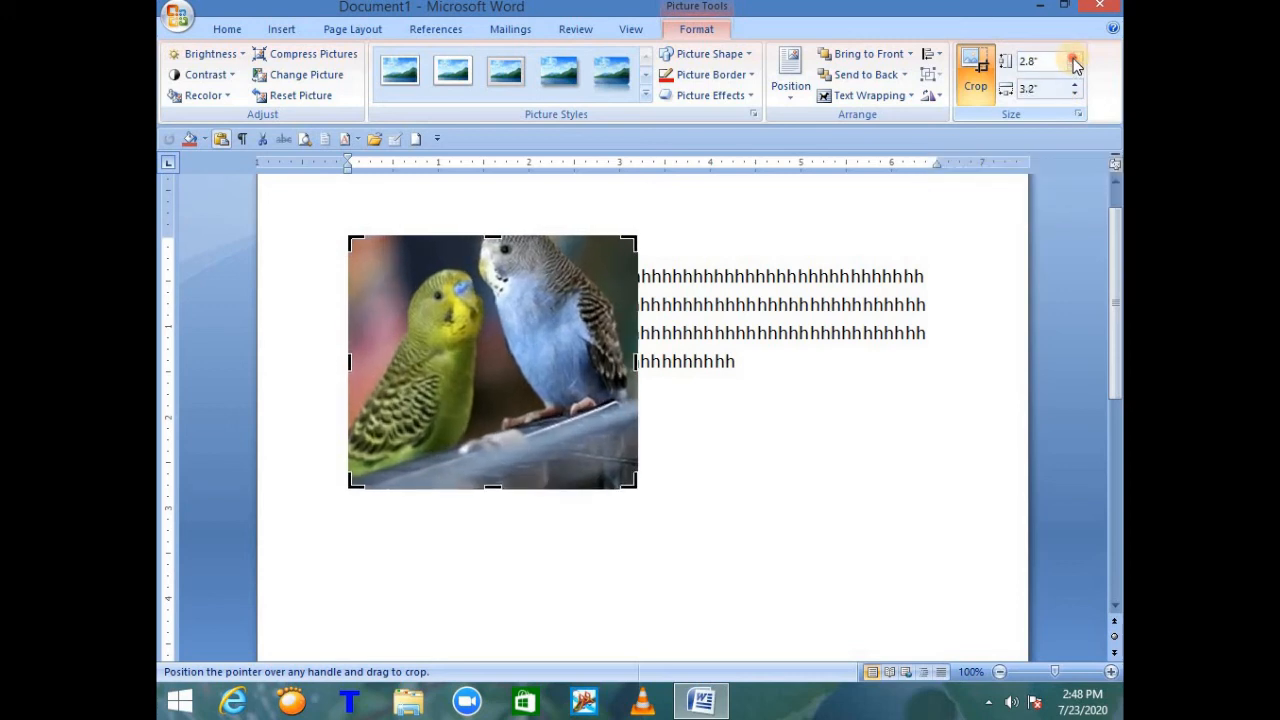
{"action": "left_click", "coordinate": [1075, 84]}
{"action": "left_click", "coordinate": [1075, 84]}
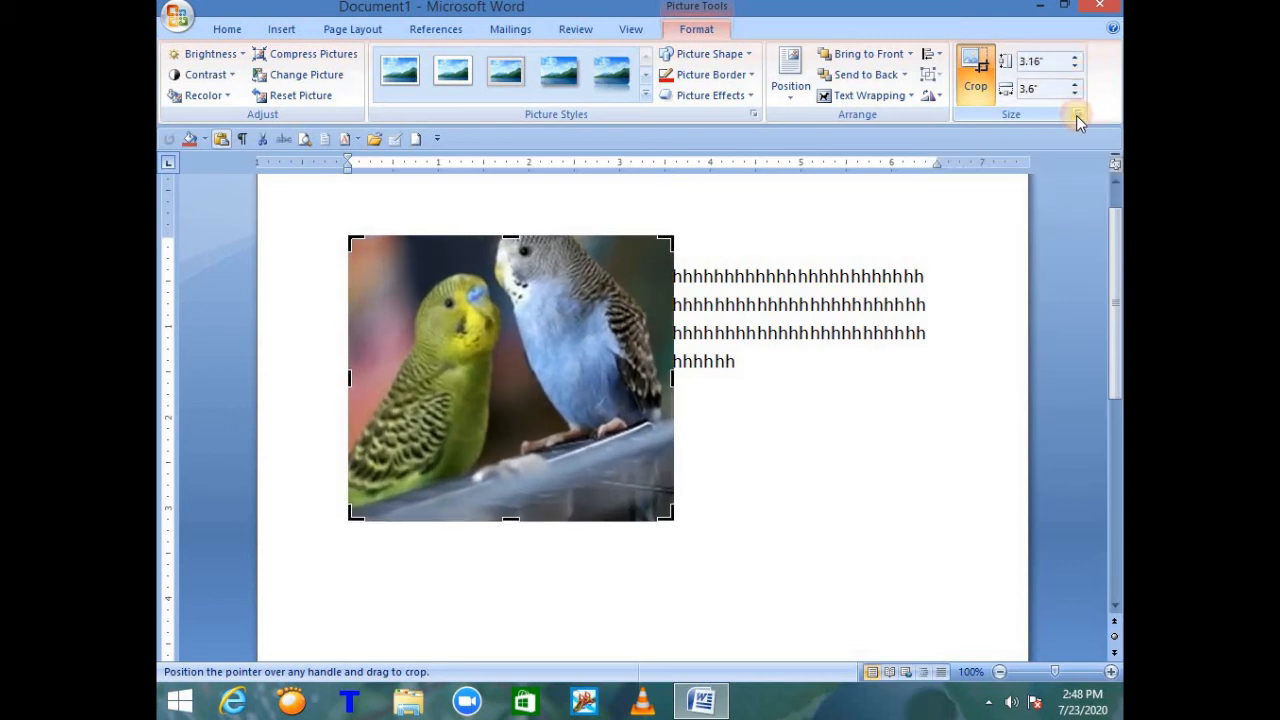
{"action": "left_click", "coordinate": [1075, 93]}
{"action": "left_click", "coordinate": [1075, 93]}
{"action": "left_click", "coordinate": [1075, 93]}
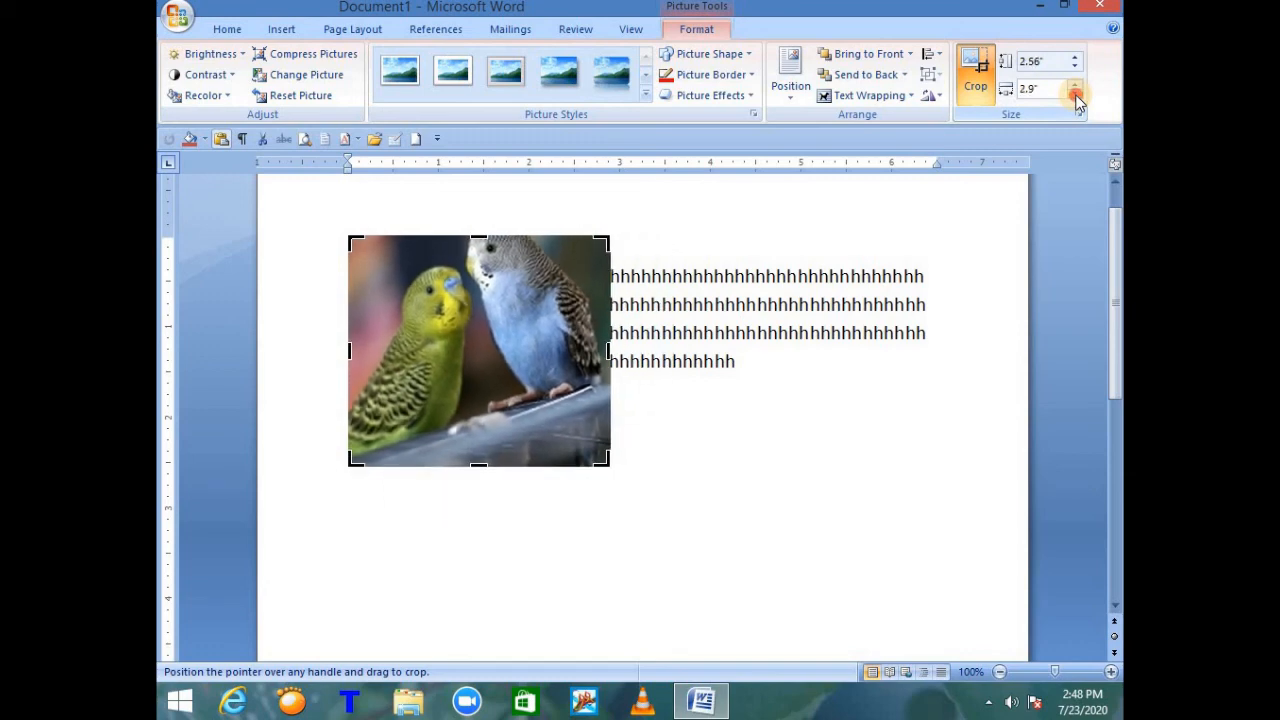
{"action": "left_click", "coordinate": [1075, 93]}
{"action": "left_click", "coordinate": [1075, 93]}
{"action": "left_click", "coordinate": [1075, 93]}
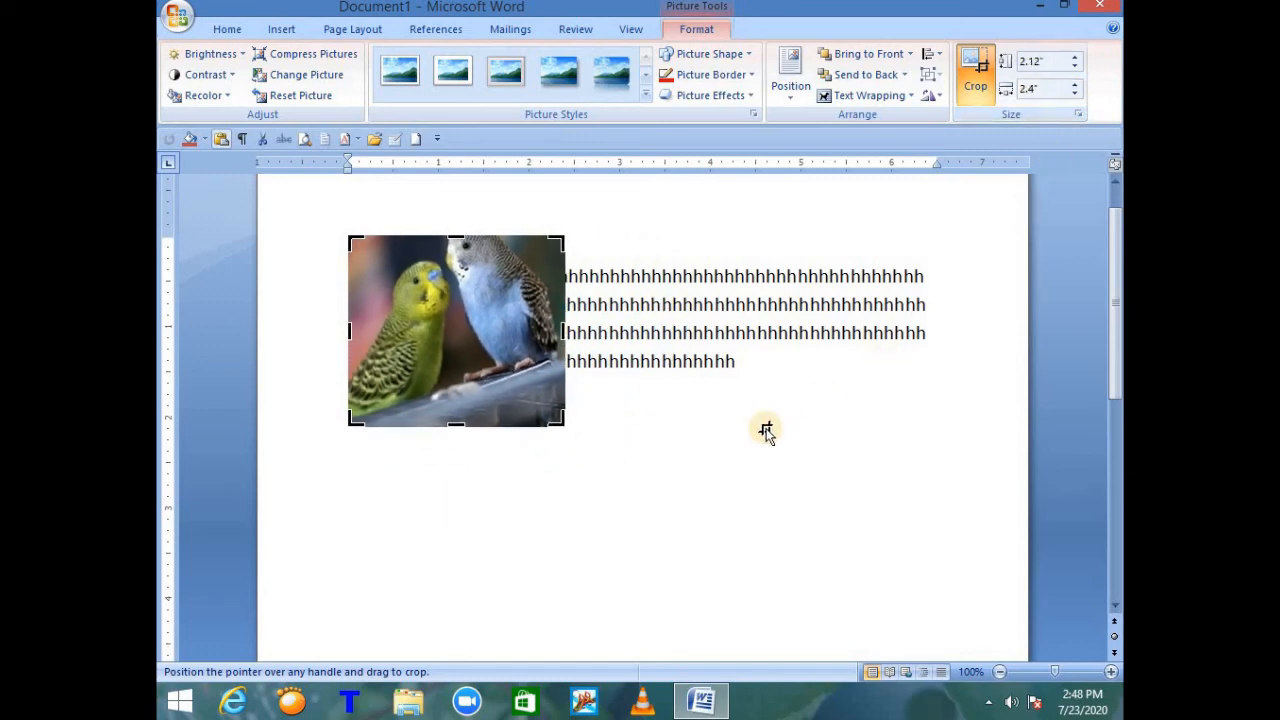
{"action": "double_click", "coordinate": [766, 432]}
{"action": "left_click", "coordinate": [510, 304]}
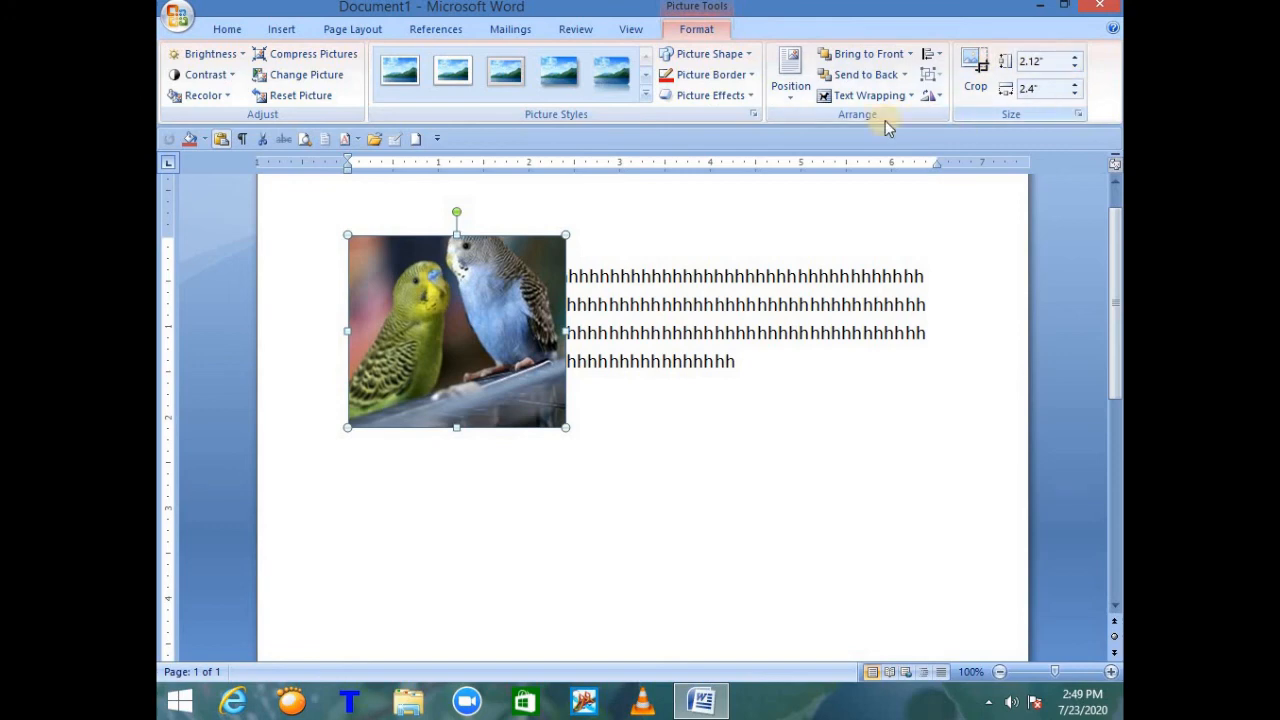
{"action": "left_click", "coordinate": [287, 32]}
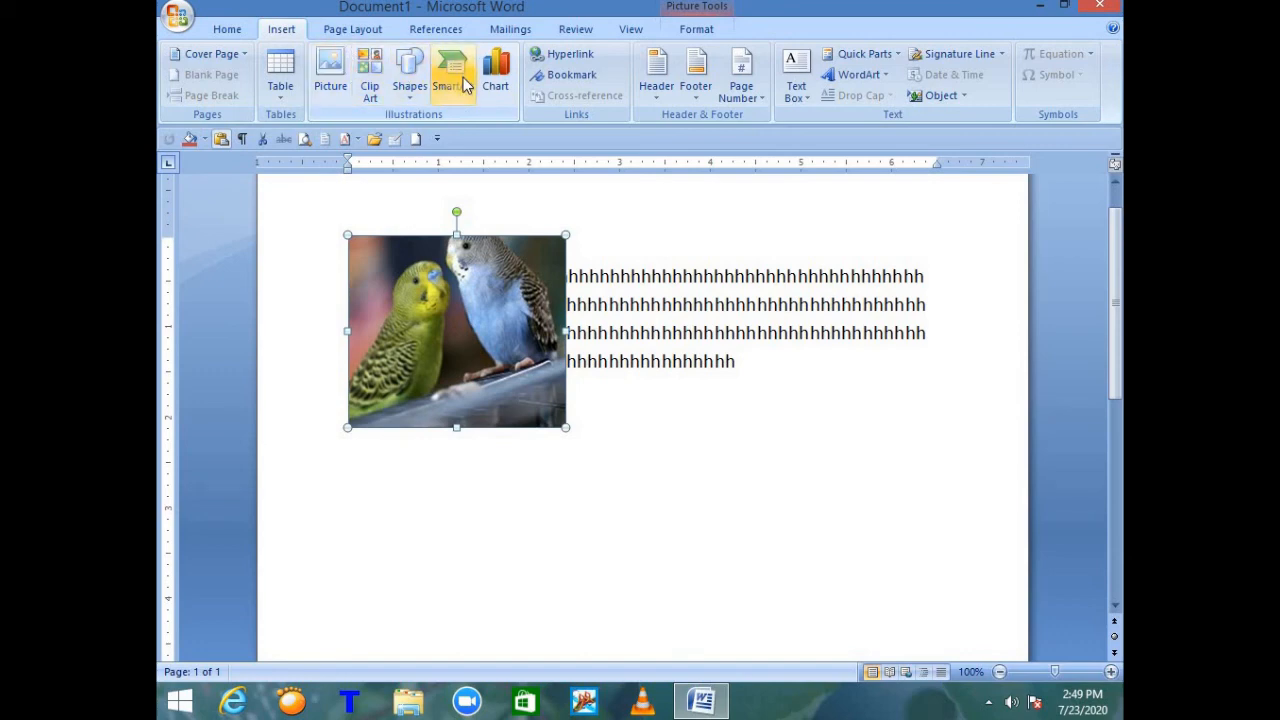
{"action": "left_click", "coordinate": [702, 27]}
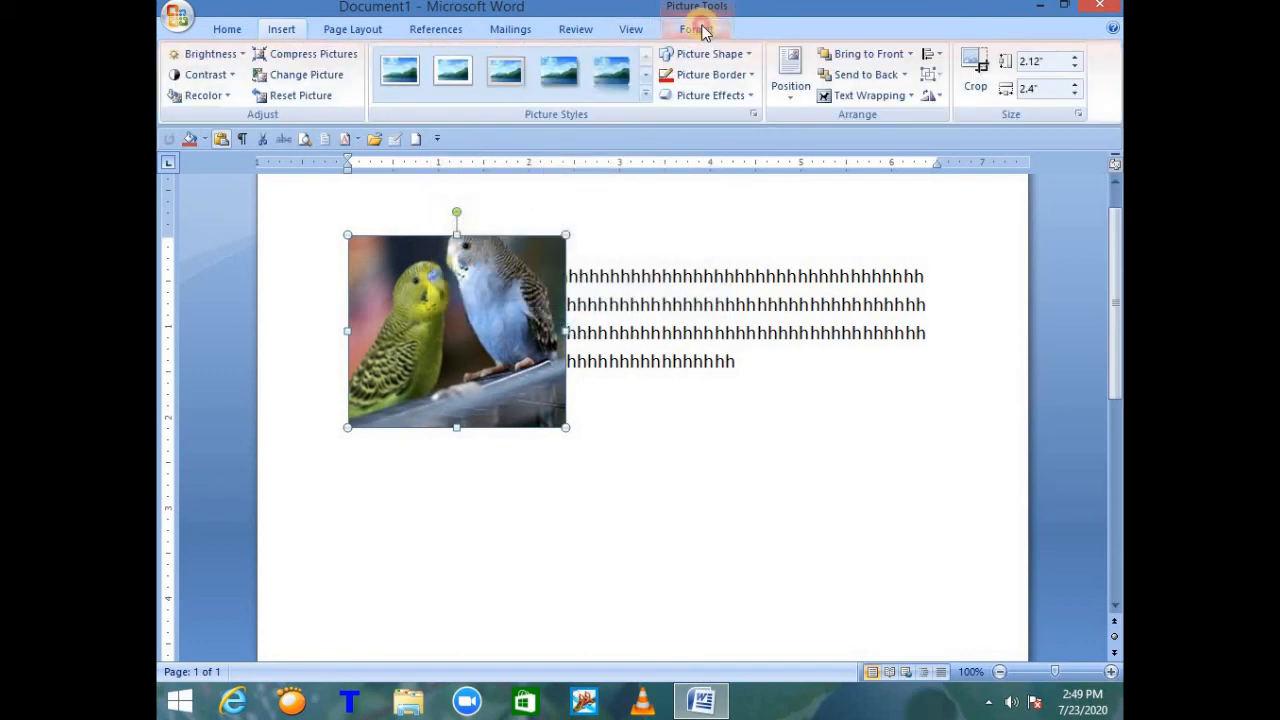
Step: Search the clip art collections for "study"
{"action": "left_click", "coordinate": [284, 29]}
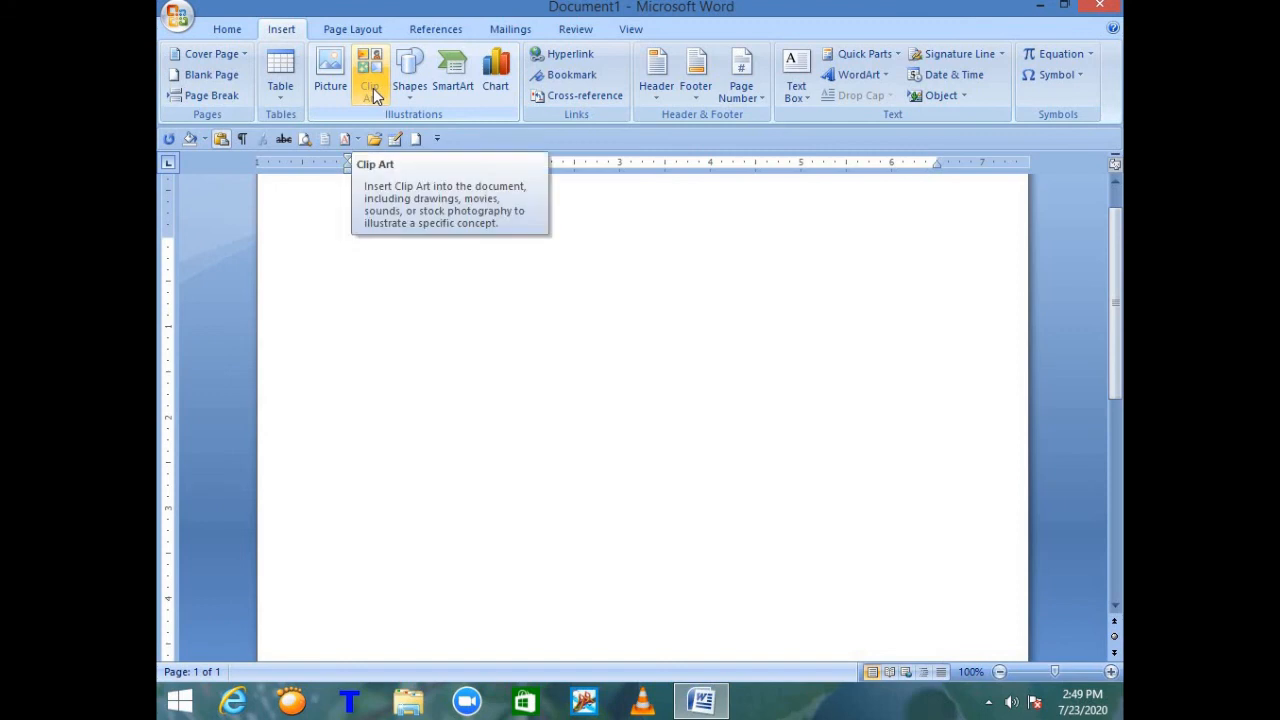
{"action": "left_click", "coordinate": [373, 88]}
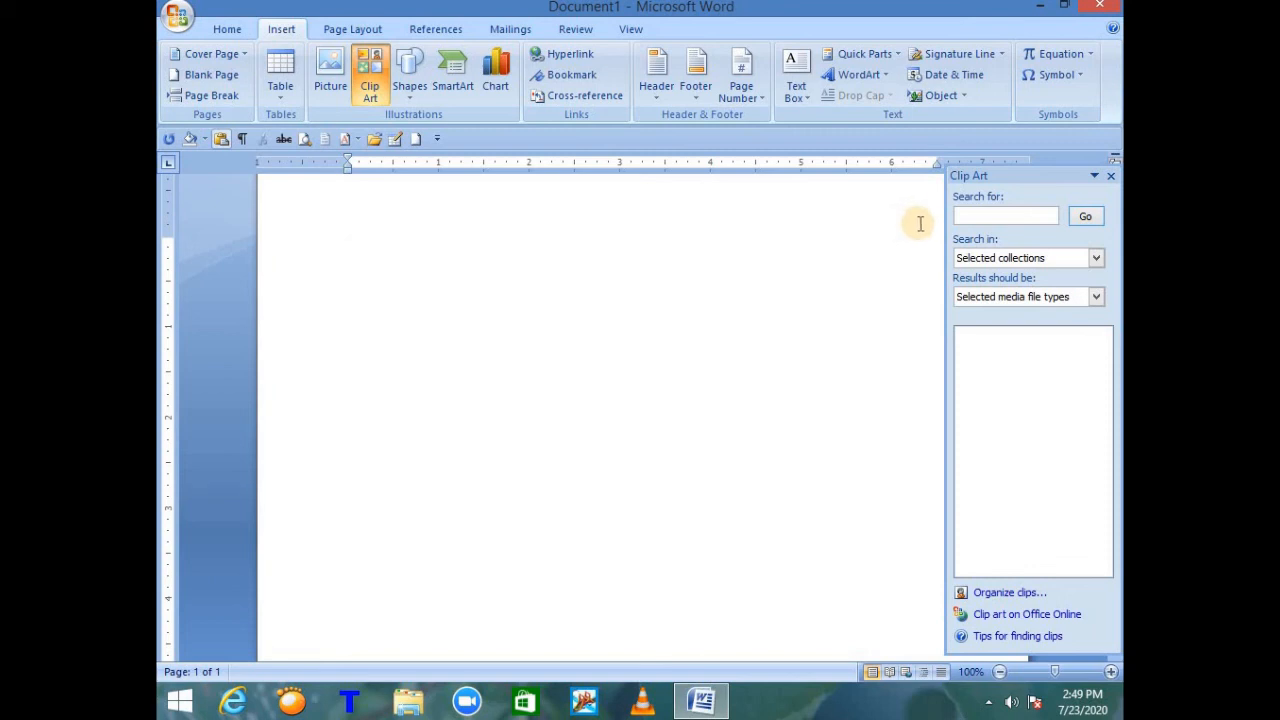
{"action": "left_click", "coordinate": [1023, 216]}
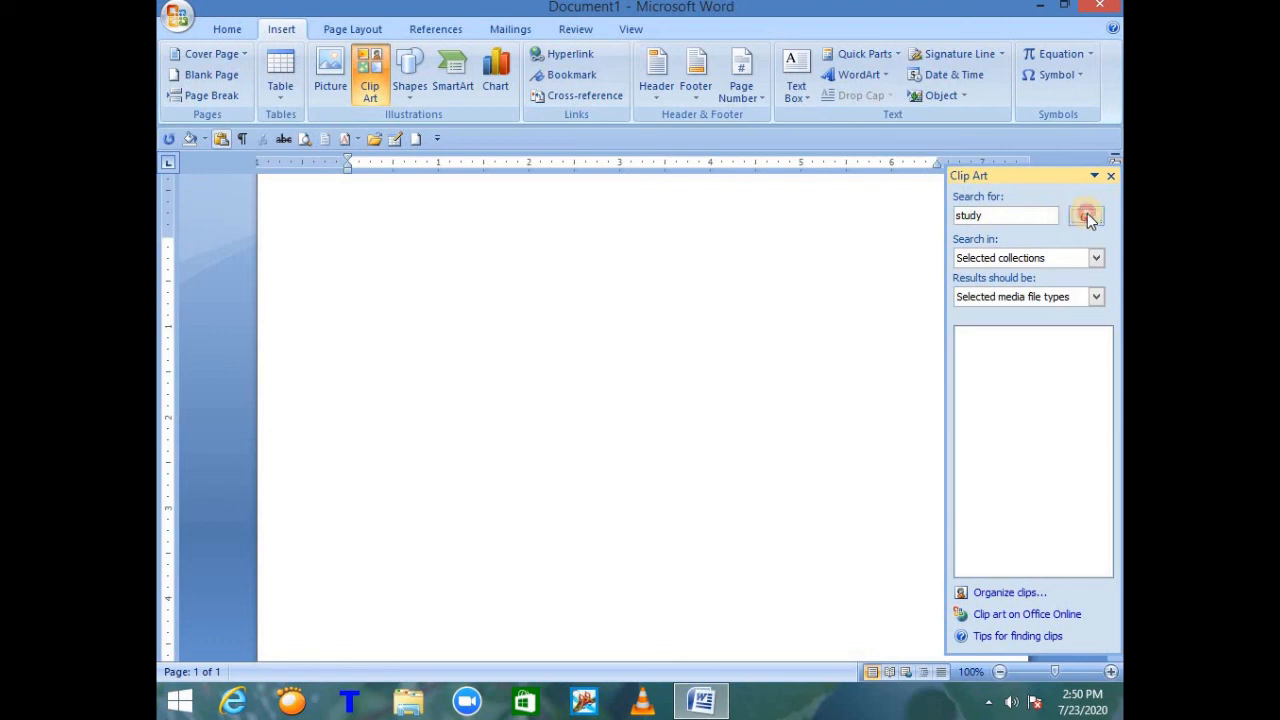
{"action": "left_click", "coordinate": [1088, 218]}
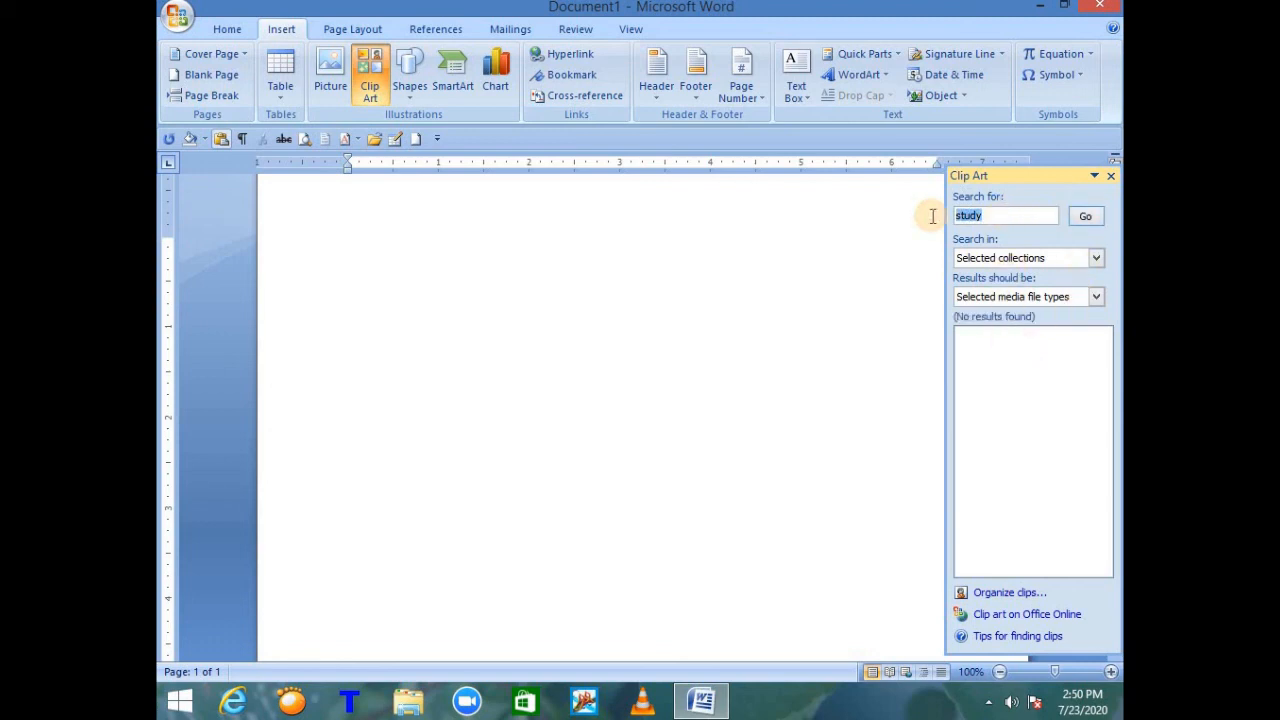
Step: Insert the clip of the house beside the pond from an unfiltered clip art search and delete it from the page
{"action": "left_click", "coordinate": [1102, 219]}
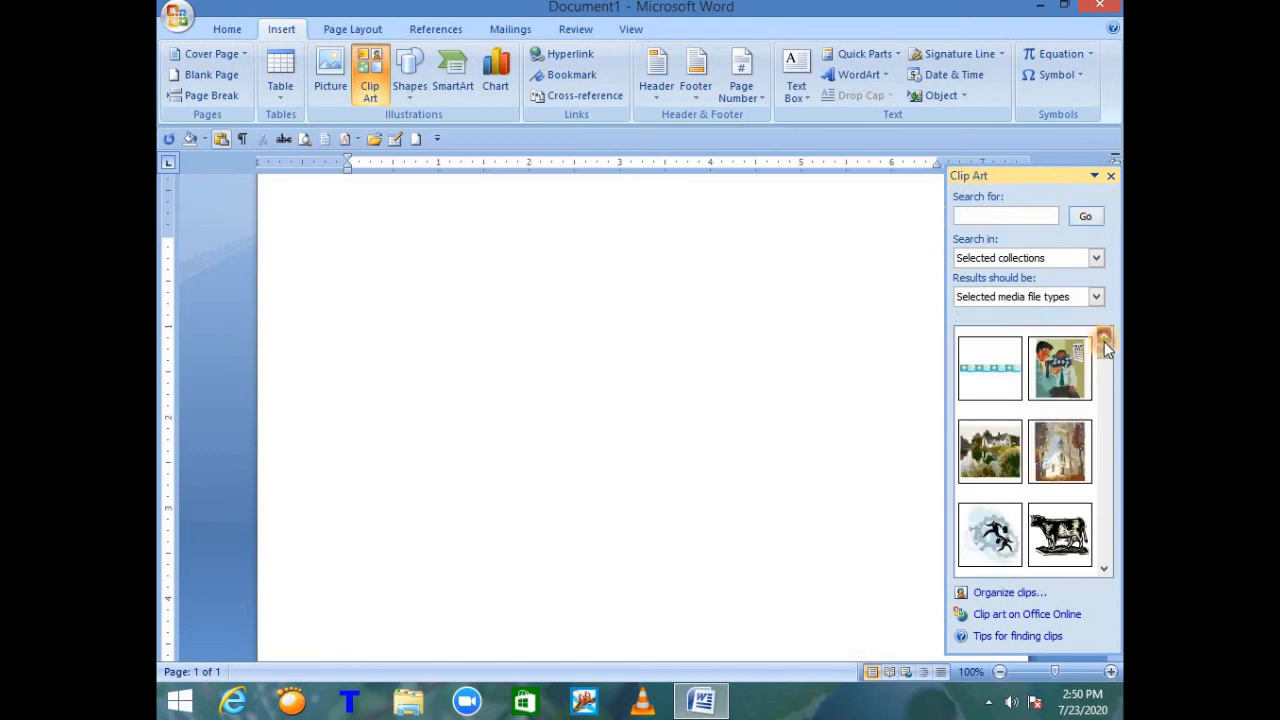
{"action": "left_click_drag", "start_coordinate": [1105, 360], "coordinate": [1113, 325]}
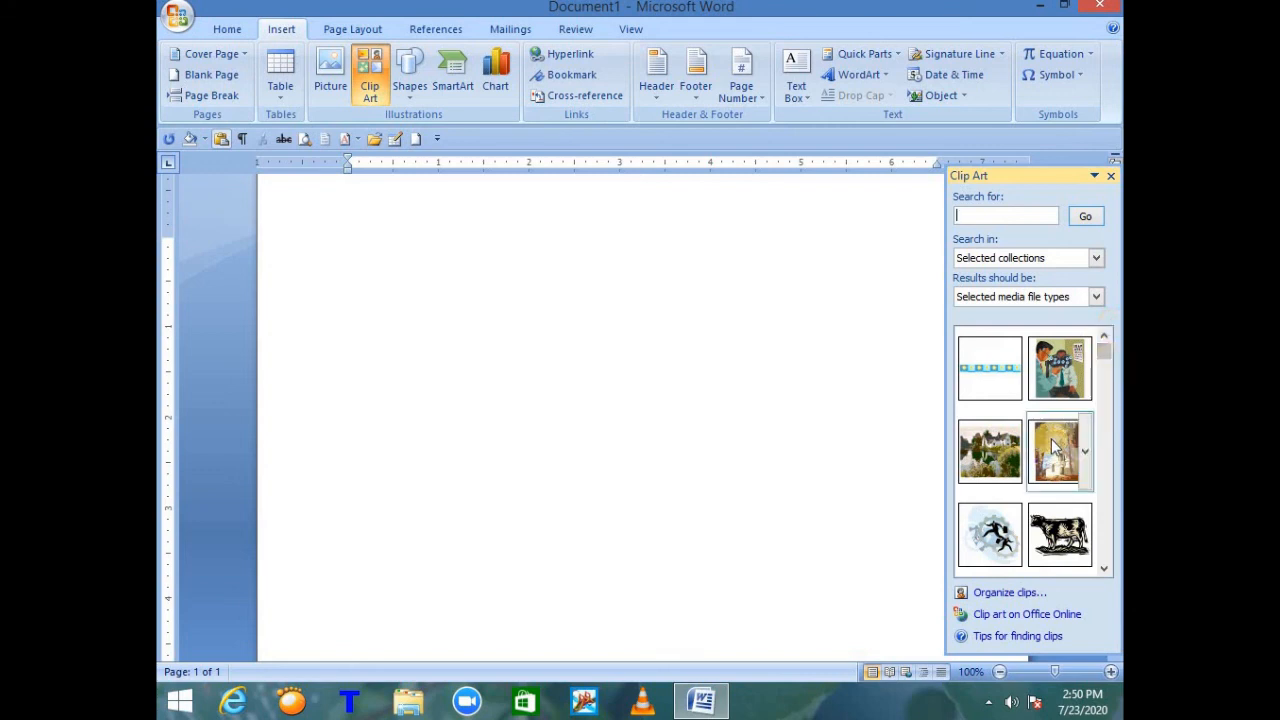
{"action": "left_click", "coordinate": [978, 452]}
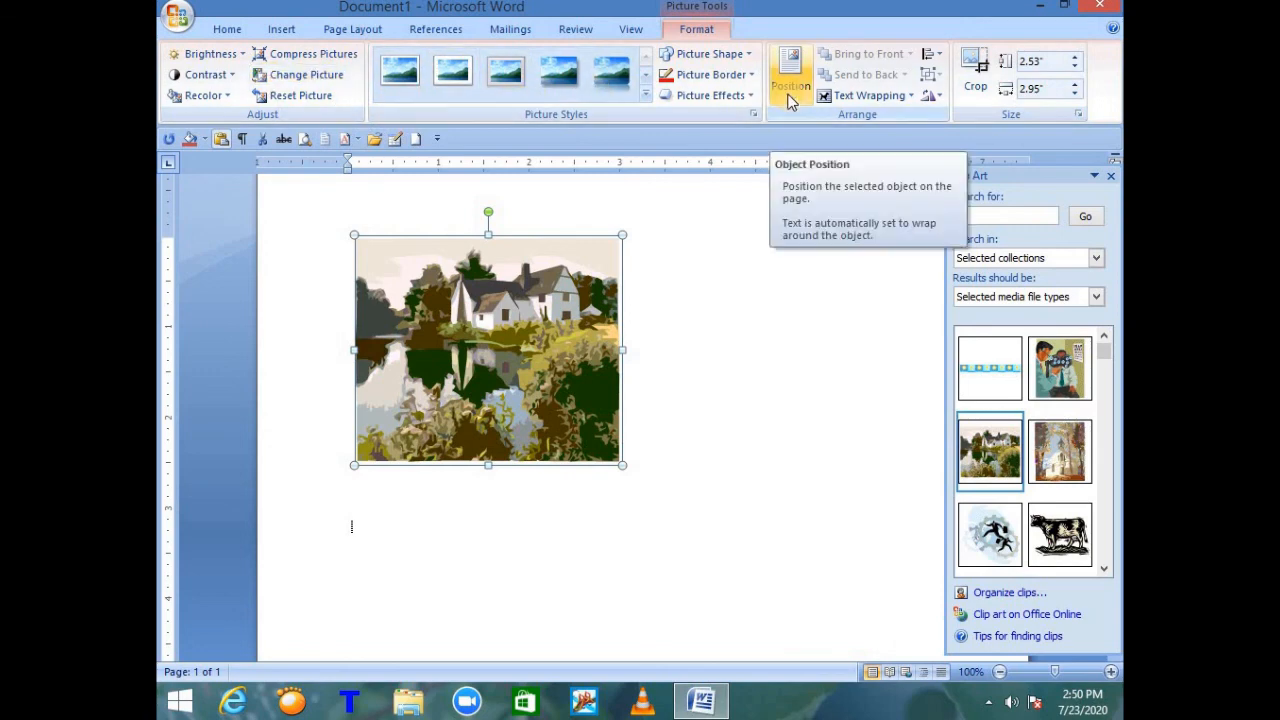
{"action": "left_click", "coordinate": [678, 288]}
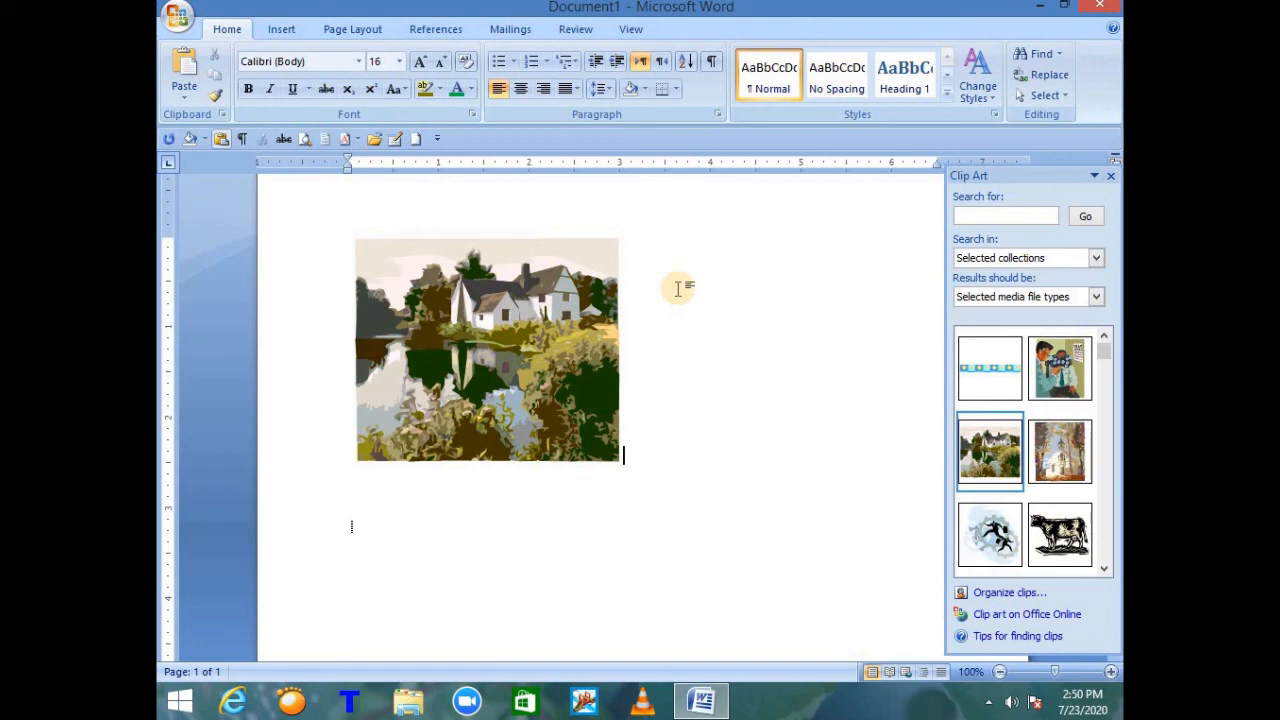
{"action": "key", "text": "BackSpace"}
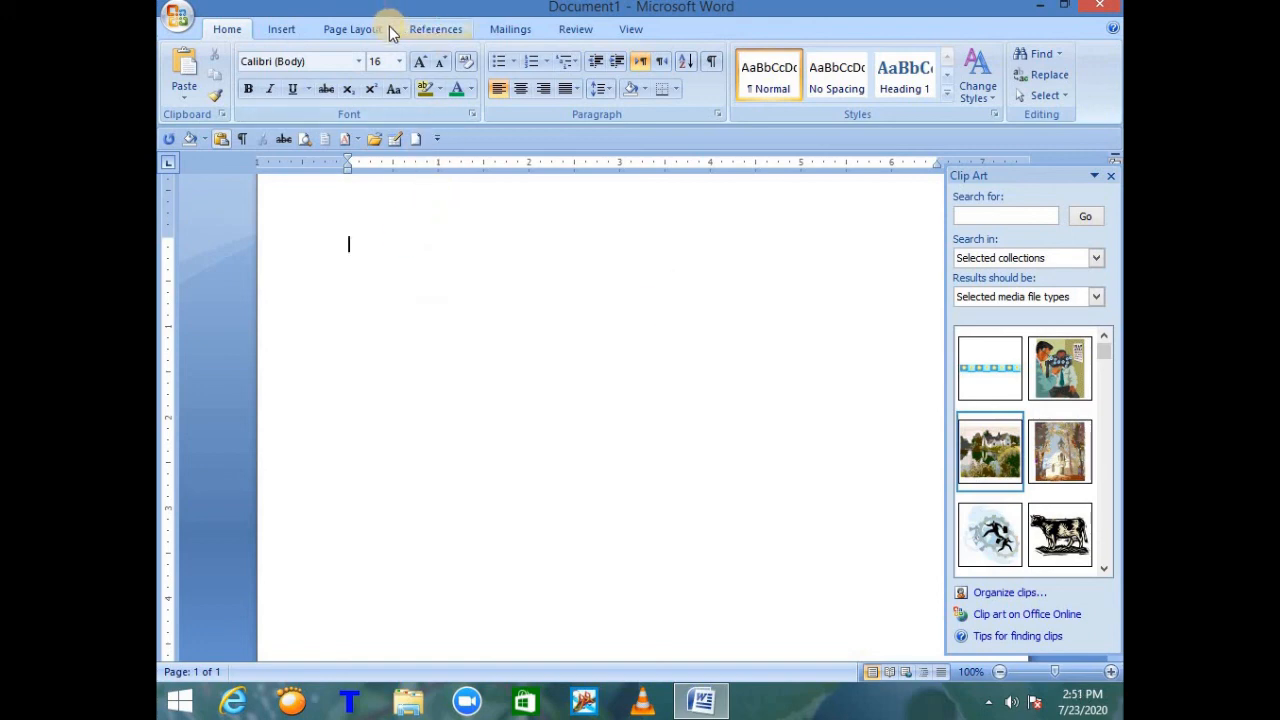
Step: Draw a rectangle about 2.34" high by 3.43" wide near the top of the blank page
{"action": "left_click", "coordinate": [282, 31]}
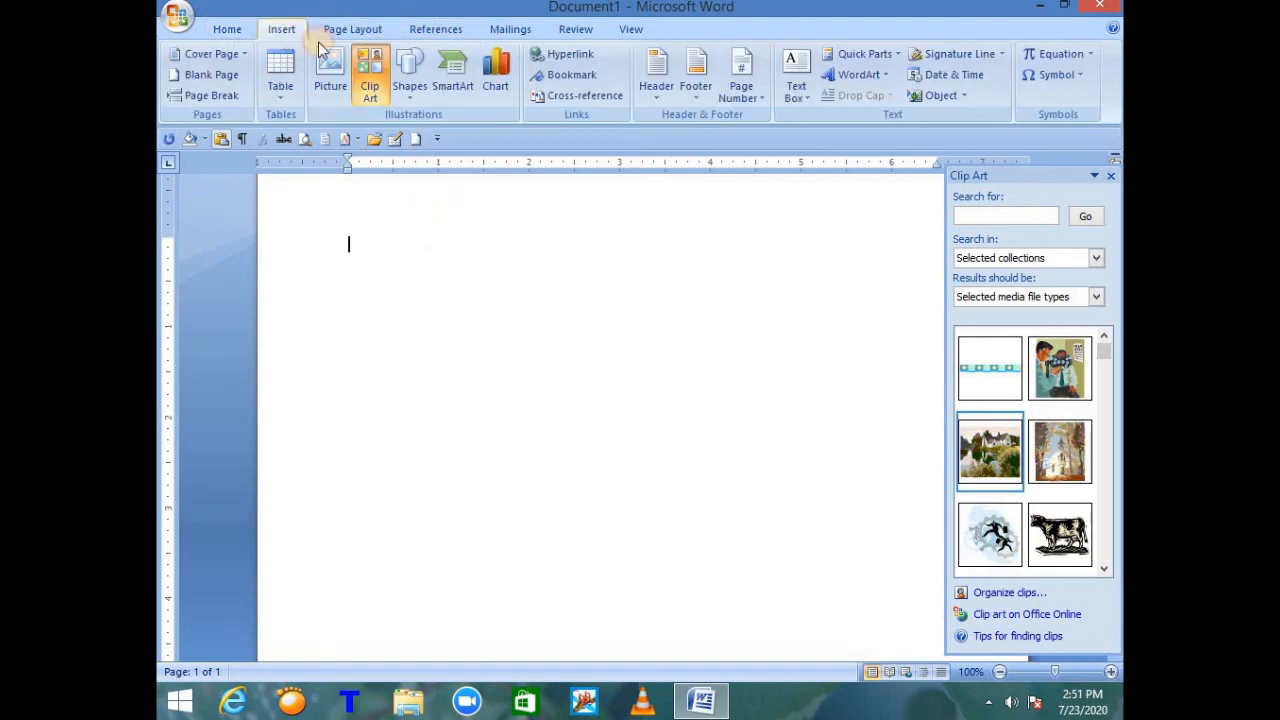
{"action": "left_click", "coordinate": [409, 88]}
{"action": "left_click", "coordinate": [458, 138]}
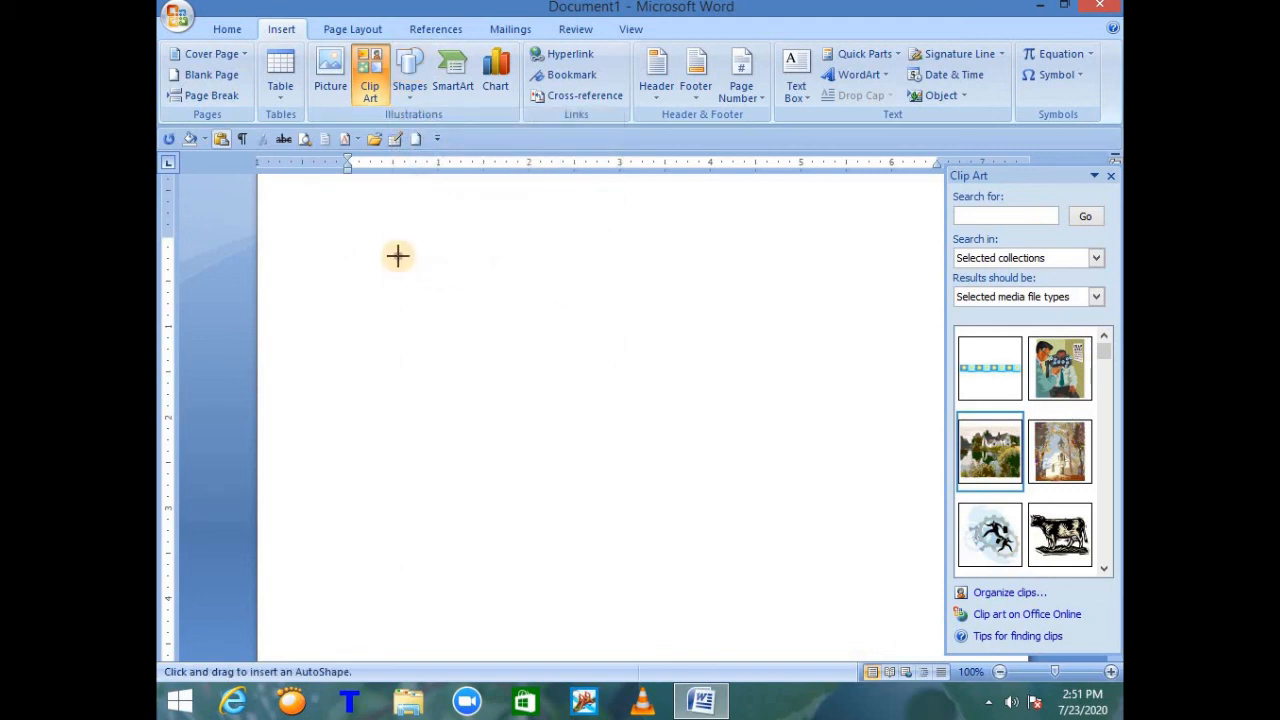
{"action": "left_click_drag", "start_coordinate": [398, 256], "coordinate": [708, 468]}
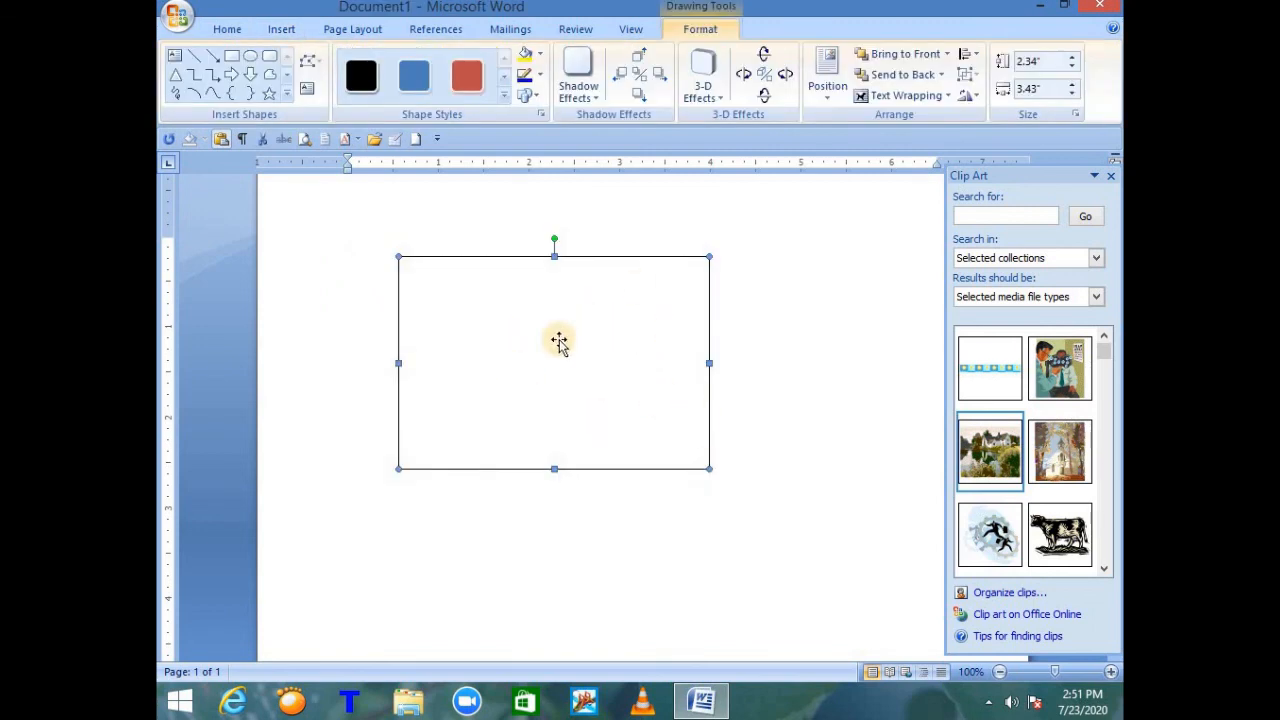
Step: Apply the red shape style to the rectangle and add a drop shadow falling to its lower left
{"action": "left_click", "coordinate": [465, 88]}
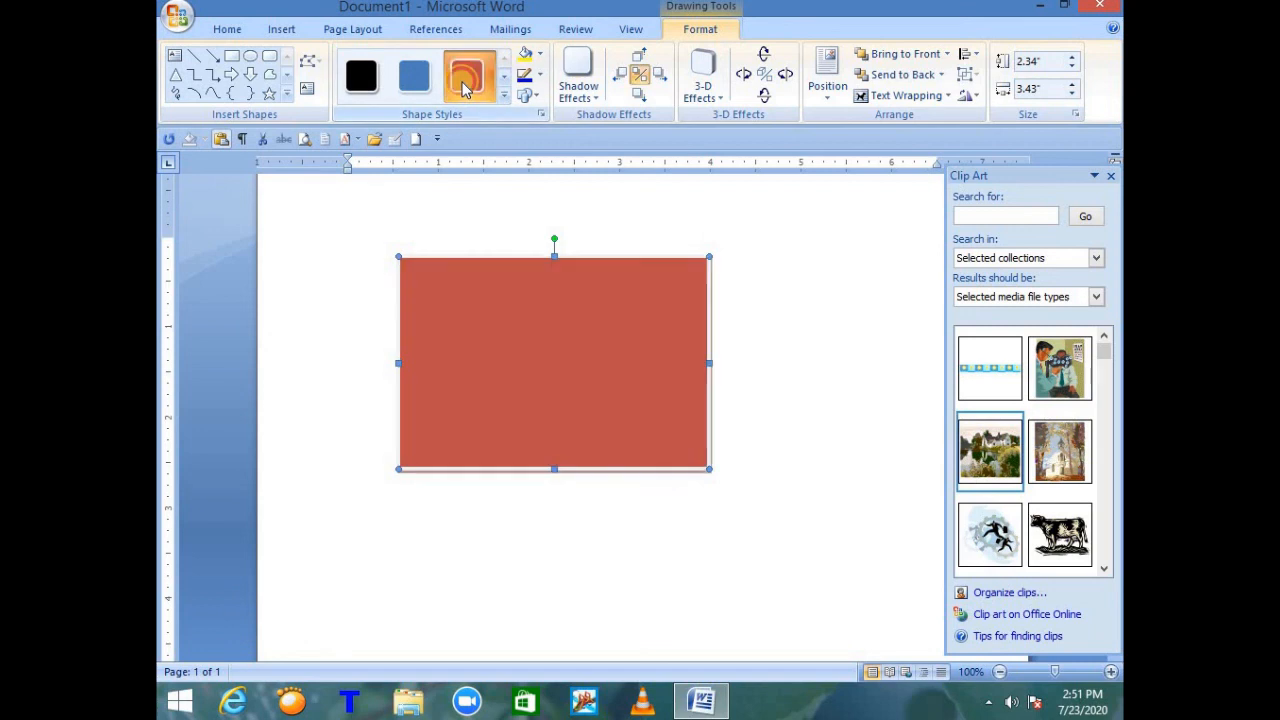
{"action": "left_click", "coordinate": [600, 100]}
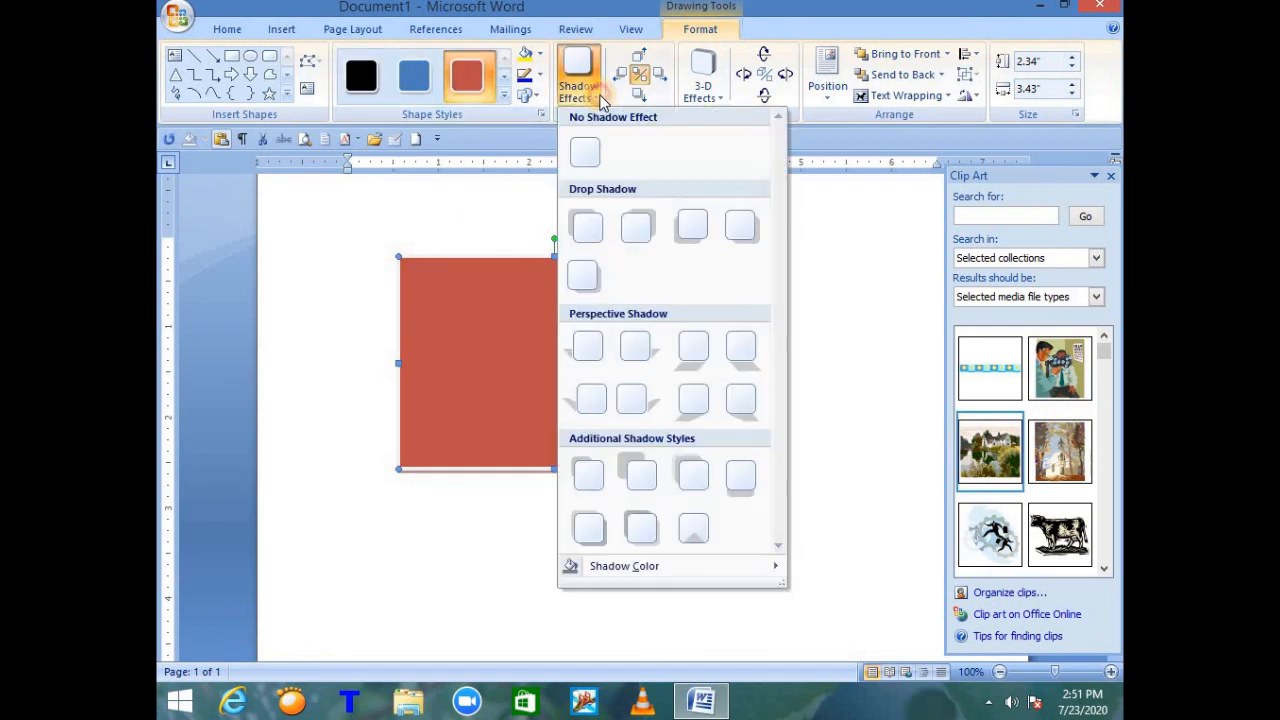
{"action": "left_click", "coordinate": [692, 226]}
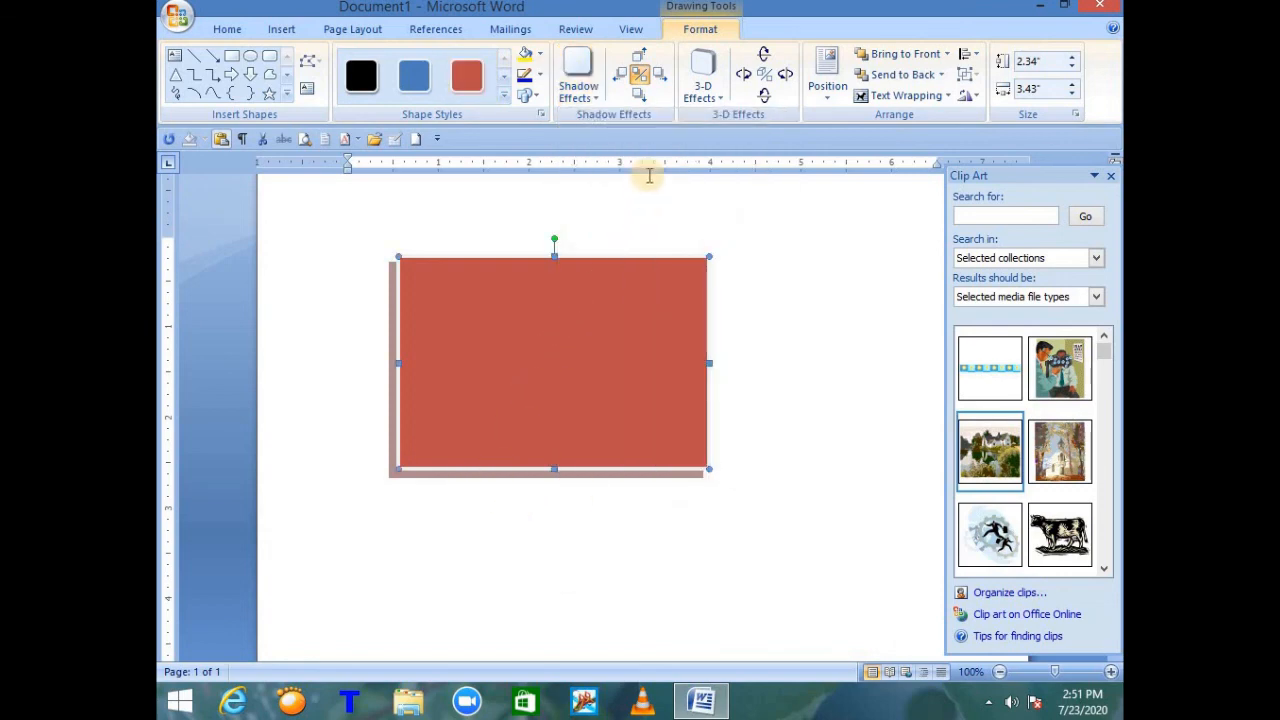
Step: Try a Perspective 3-D effect extending toward the lower left on the red rectangle and delete the shape
{"action": "left_click", "coordinate": [719, 104]}
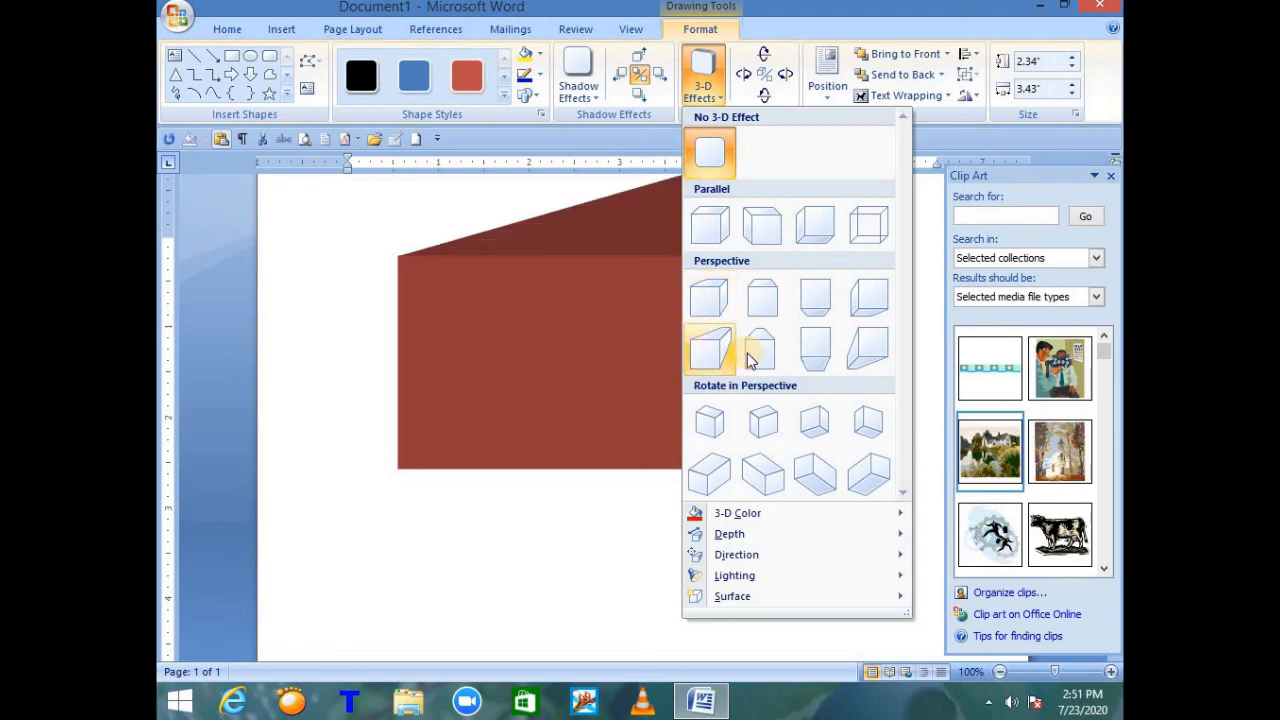
{"action": "left_click", "coordinate": [866, 352]}
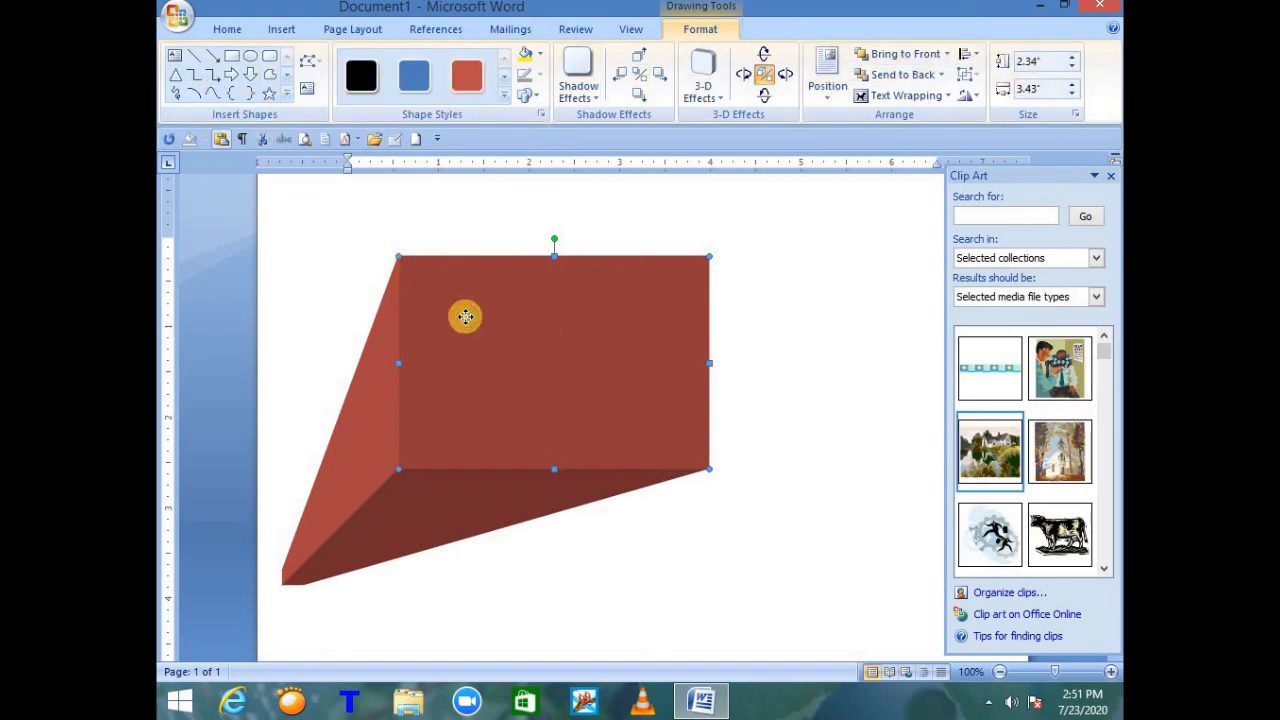
{"action": "key", "text": "Delete"}
Step: Draw a rounded rectangle about 1.84" high by 2.89" wide near the top of the page
{"action": "left_click", "coordinate": [283, 30]}
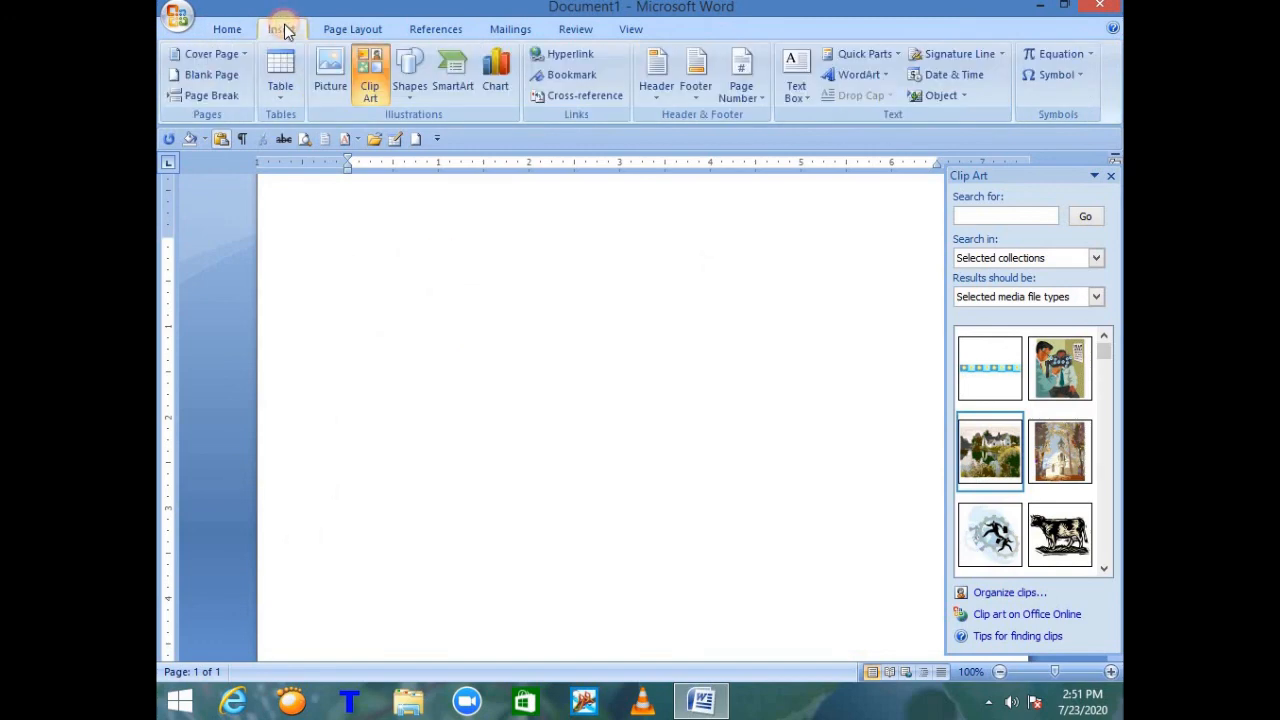
{"action": "left_click", "coordinate": [410, 78]}
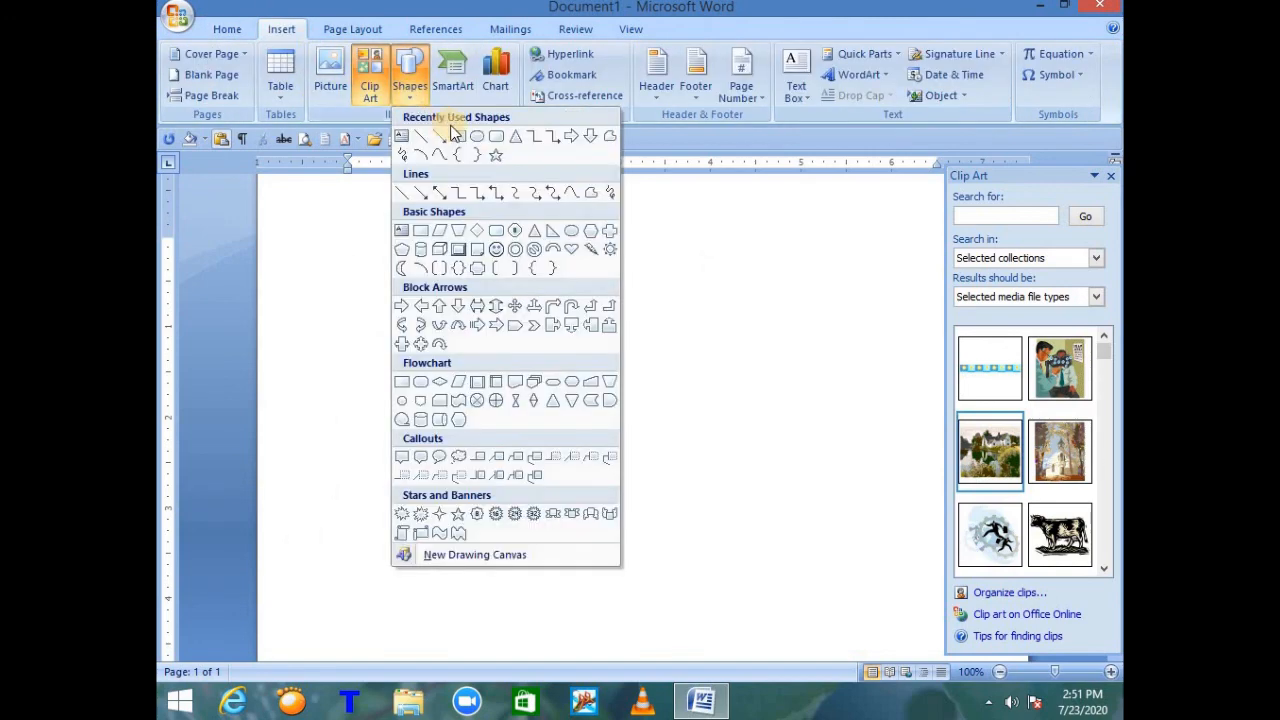
{"action": "left_click", "coordinate": [492, 135]}
{"action": "left_click_drag", "start_coordinate": [414, 251], "coordinate": [678, 418]}
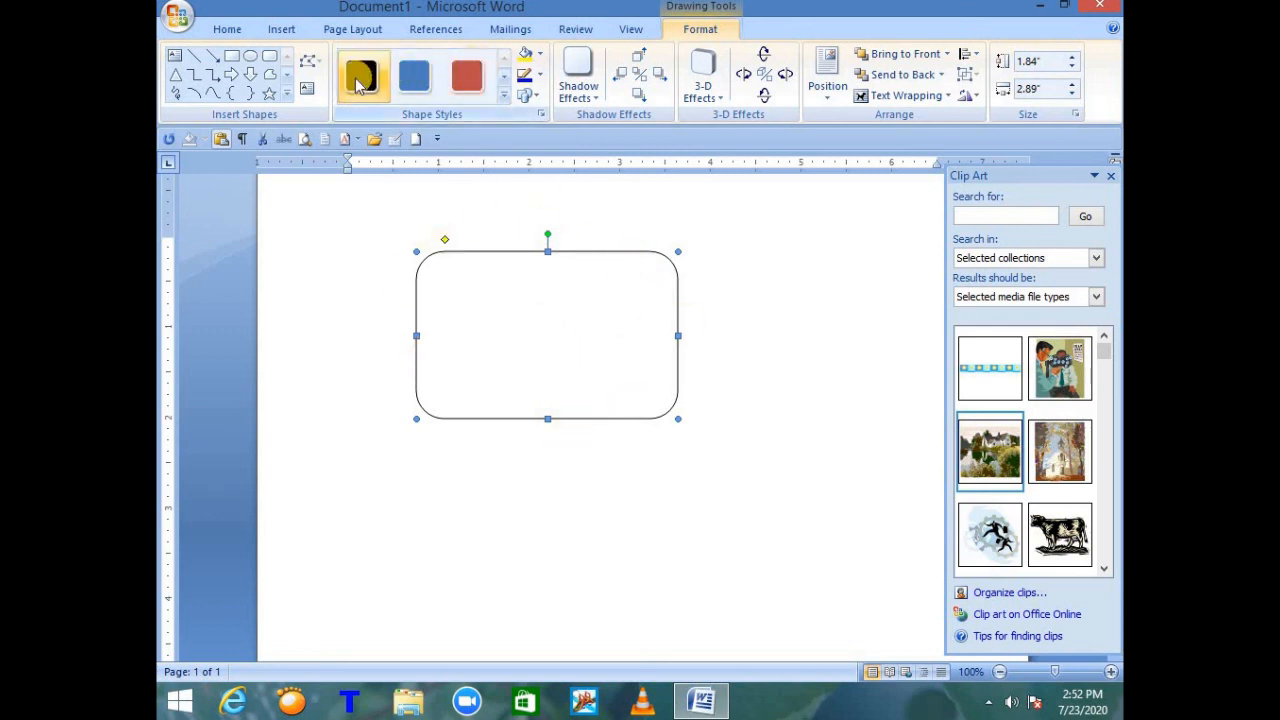
Step: Set the rounded rectangle's outline to standard Red and deselect the shape
{"action": "left_click", "coordinate": [467, 76]}
{"action": "left_click", "coordinate": [538, 75]}
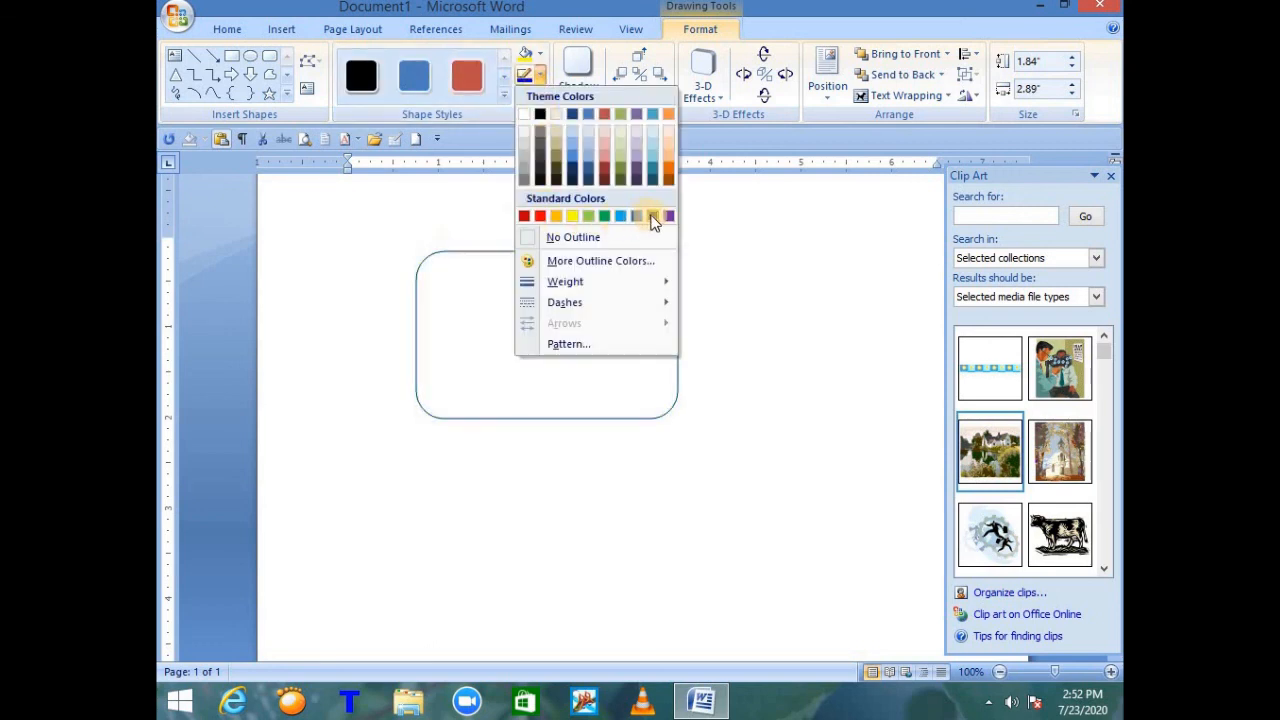
{"action": "left_click", "coordinate": [541, 216]}
{"action": "left_click", "coordinate": [349, 230]}
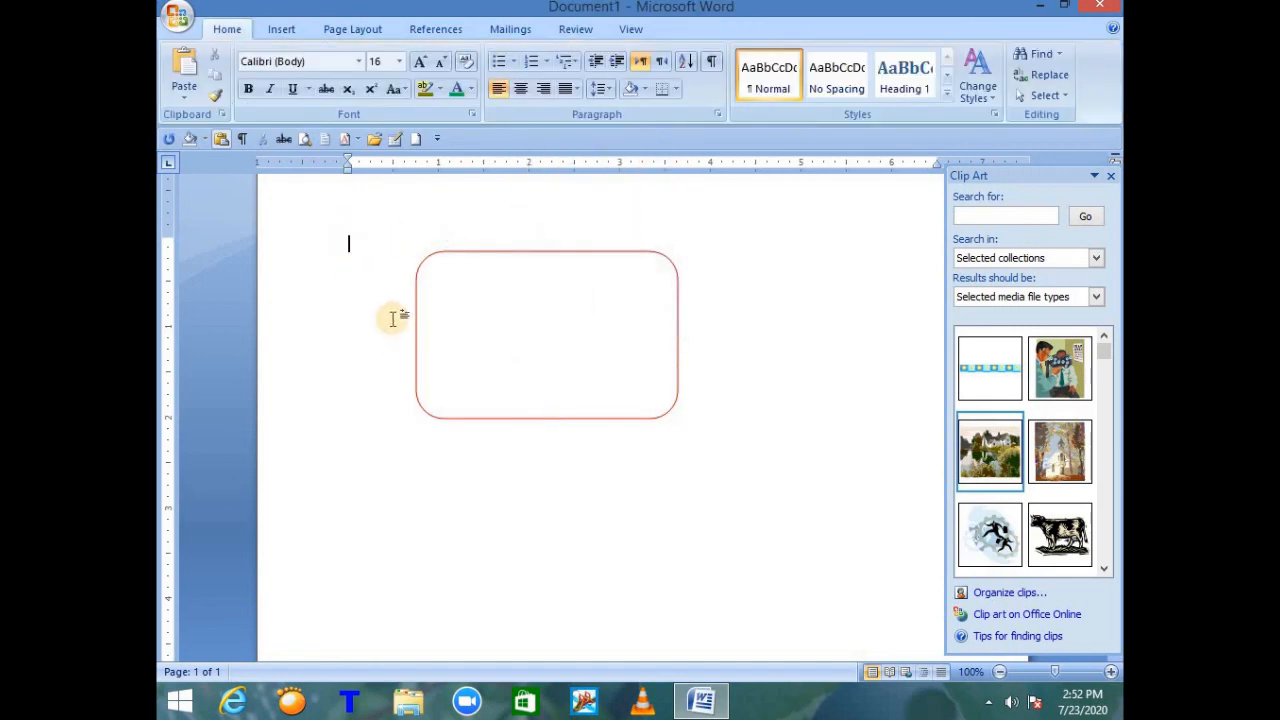
Step: Fill the rounded rectangle with the picture pic1 from the Pictures folder
{"action": "left_click", "coordinate": [586, 335]}
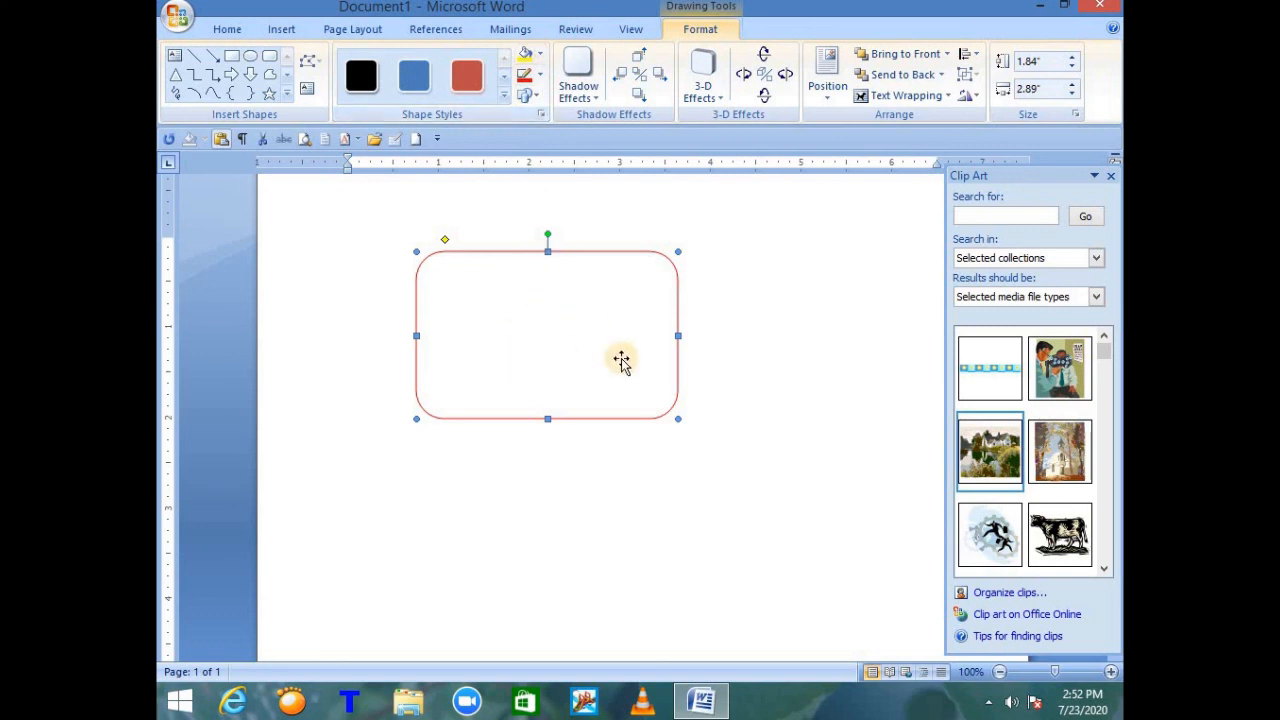
{"action": "left_click", "coordinate": [540, 60]}
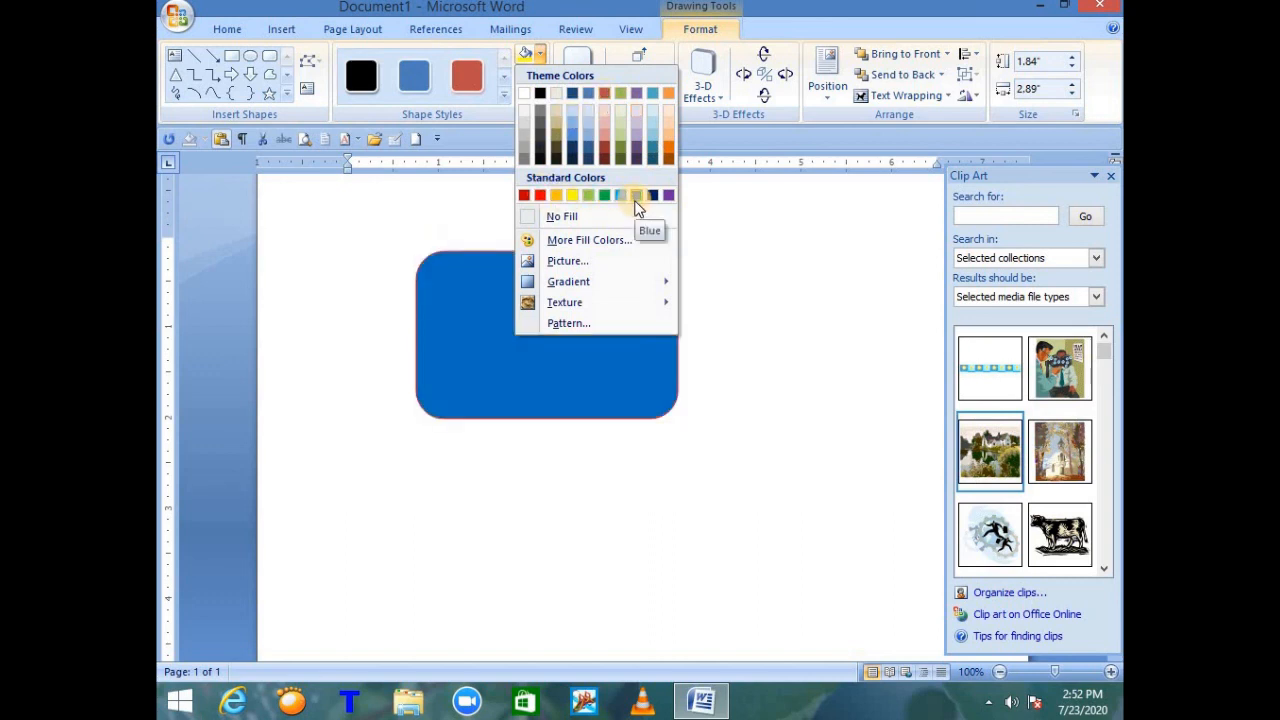
{"action": "left_click", "coordinate": [566, 262]}
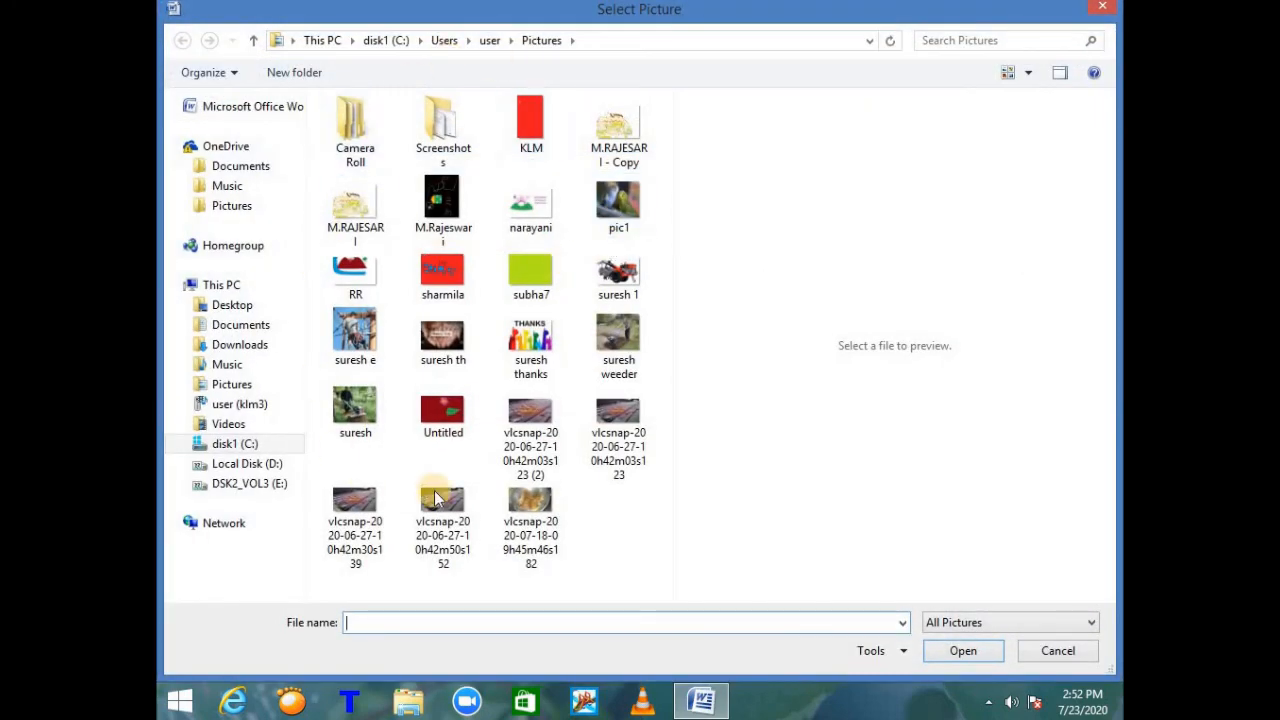
{"action": "double_click", "coordinate": [617, 200]}
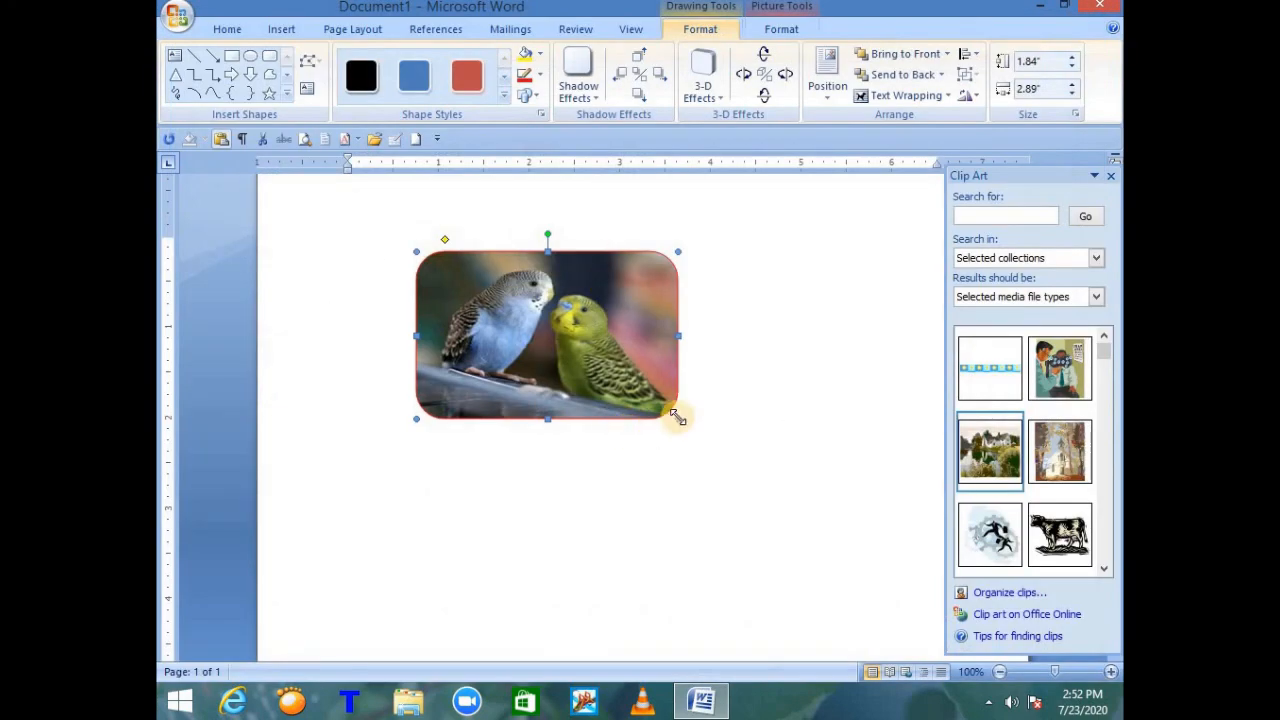
Step: Resize the bird-filled shape to about 2.63" high by 2.79" wide and reposition it near the middle of the page
{"action": "left_click_drag", "start_coordinate": [677, 417], "coordinate": [669, 489]}
{"action": "left_click_drag", "start_coordinate": [527, 356], "coordinate": [663, 336]}
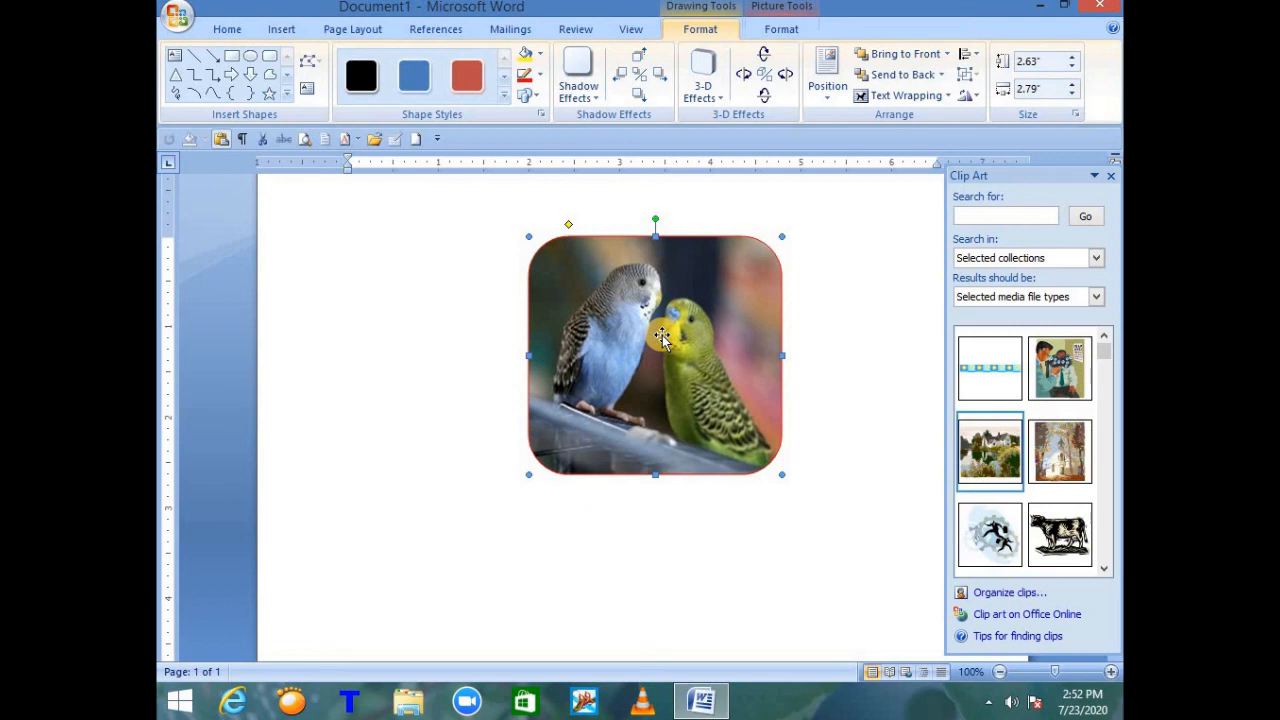
{"action": "left_click", "coordinate": [279, 30]}
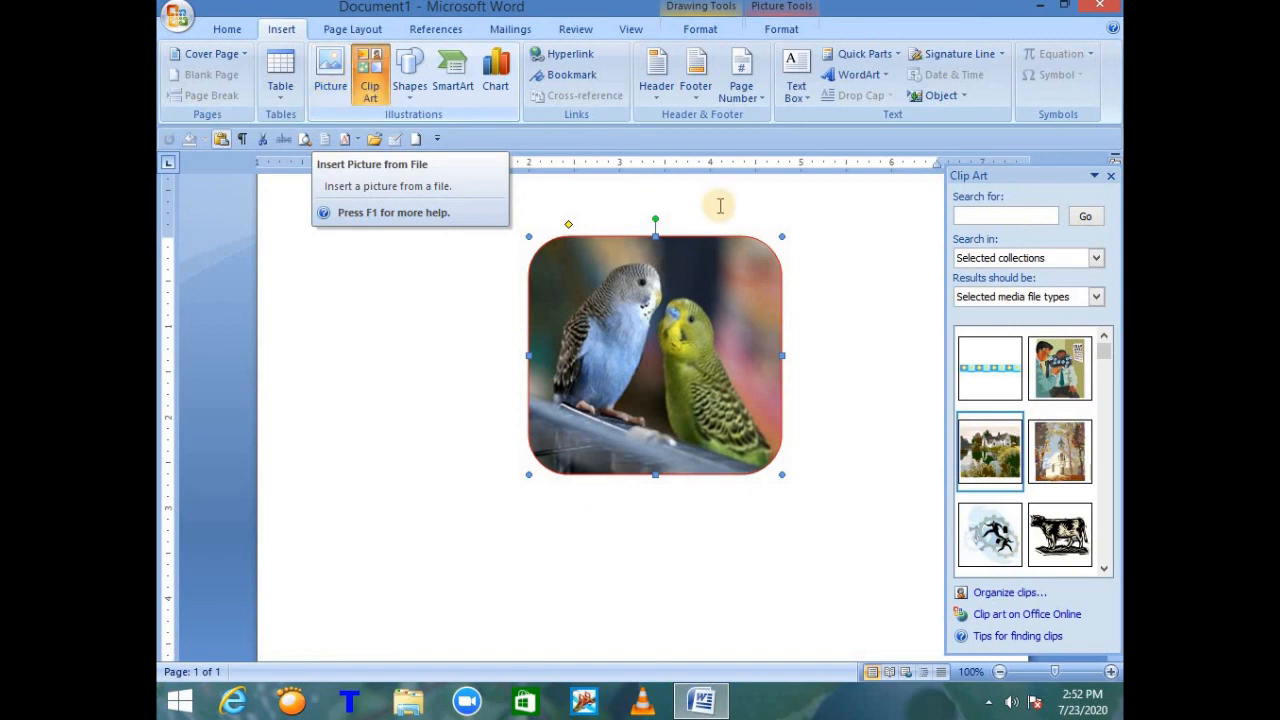
{"action": "left_click_drag", "start_coordinate": [727, 341], "coordinate": [658, 387]}
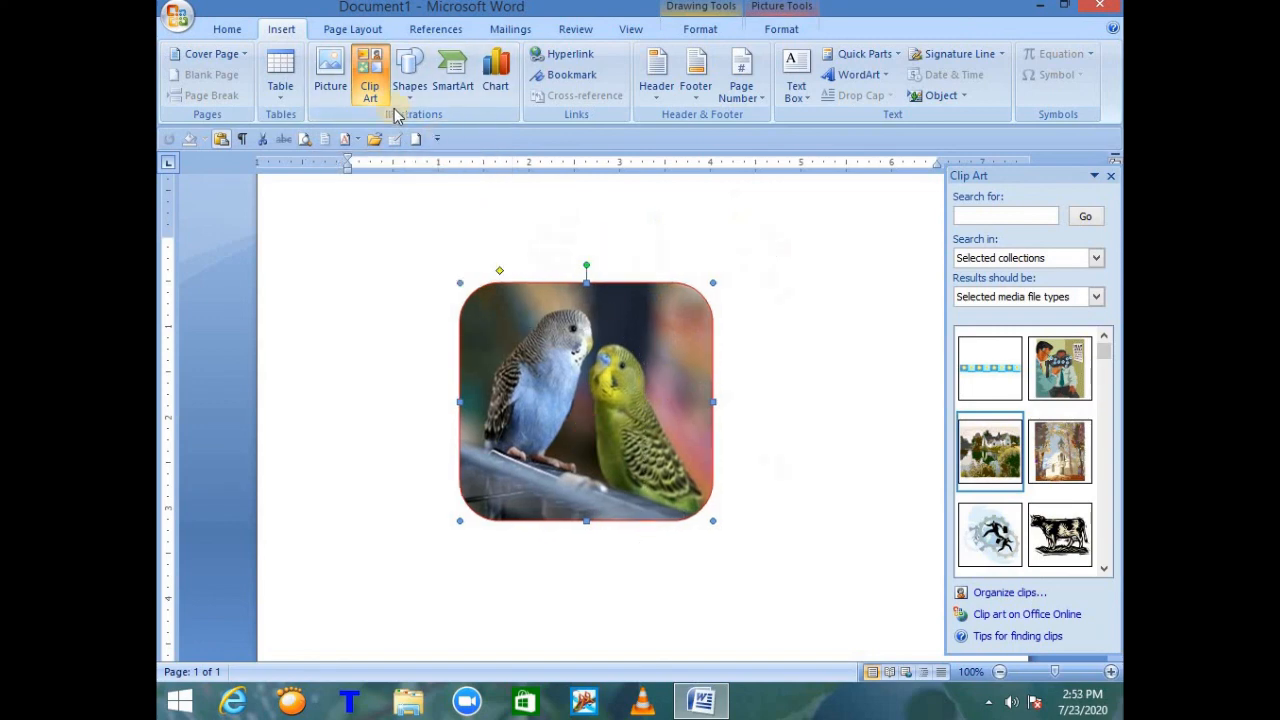
Step: Open the Insert Picture dialog and cancel it, and move the bird-filled shape toward the page's upper right before deleting it
{"action": "left_click", "coordinate": [331, 90]}
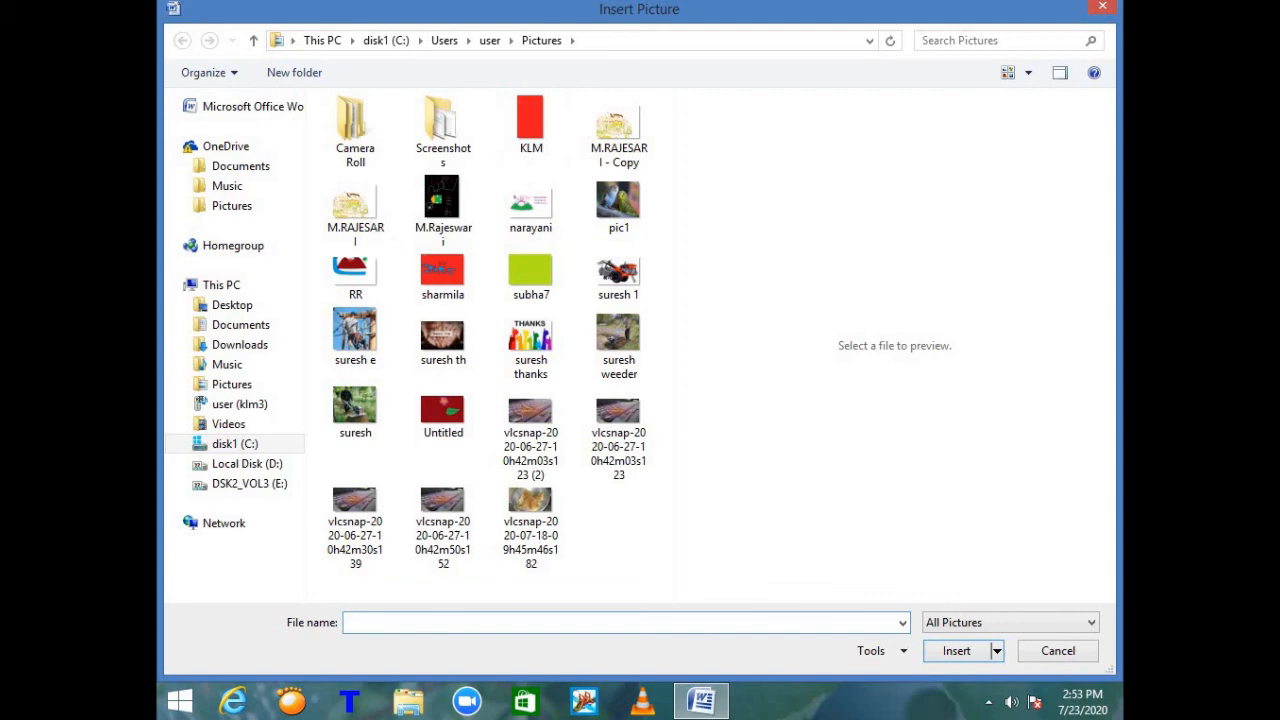
{"action": "left_click", "coordinate": [1102, 8]}
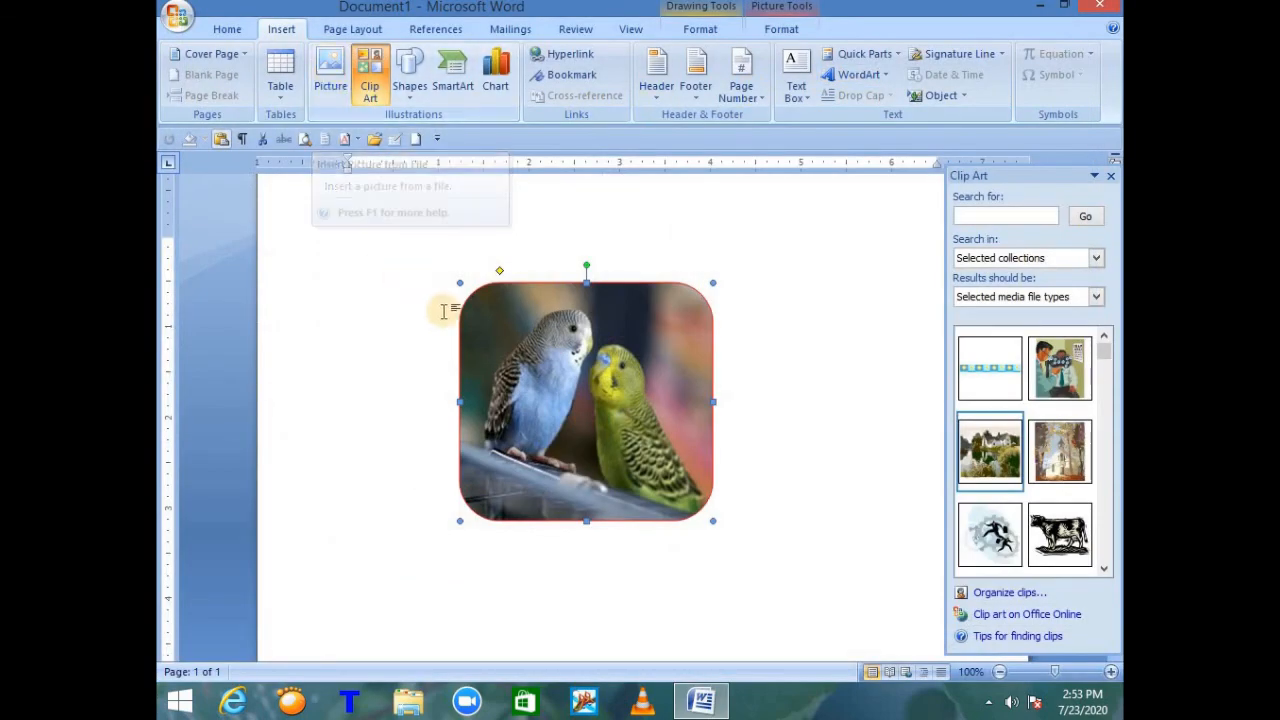
{"action": "left_click_drag", "start_coordinate": [514, 340], "coordinate": [586, 344]}
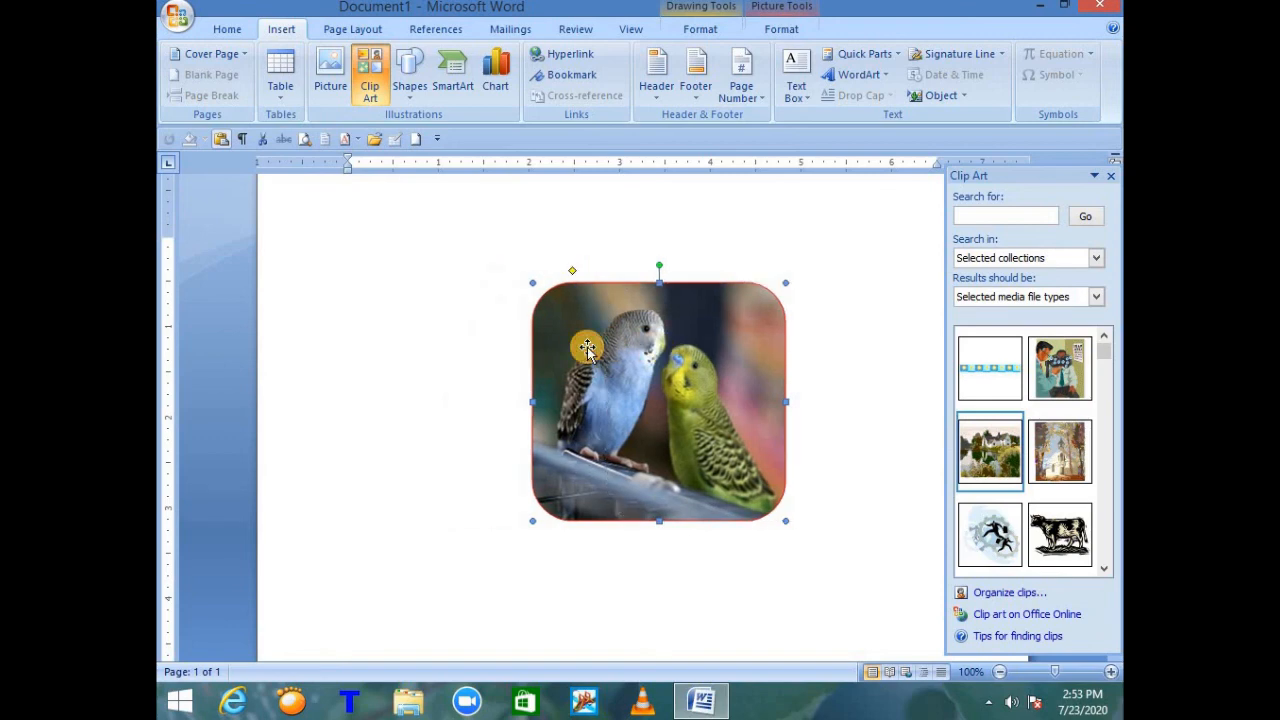
{"action": "left_click_drag", "start_coordinate": [670, 355], "coordinate": [748, 280]}
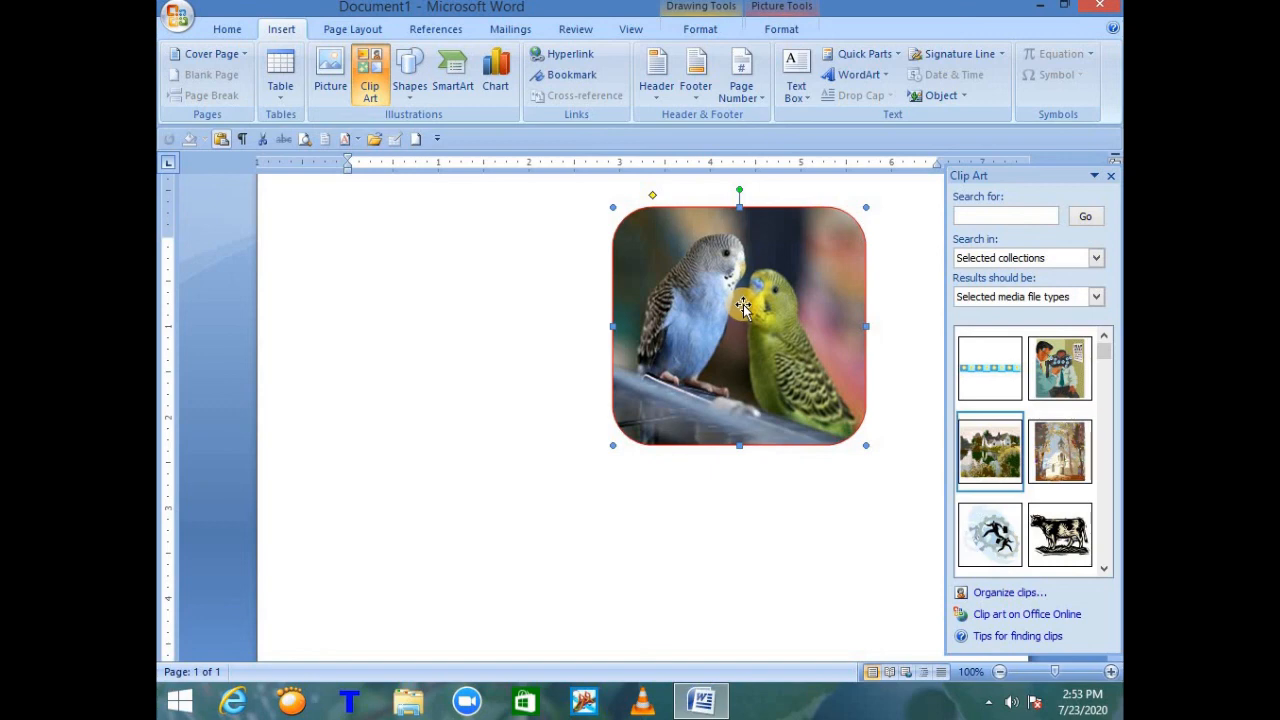
{"action": "key", "text": "Delete"}
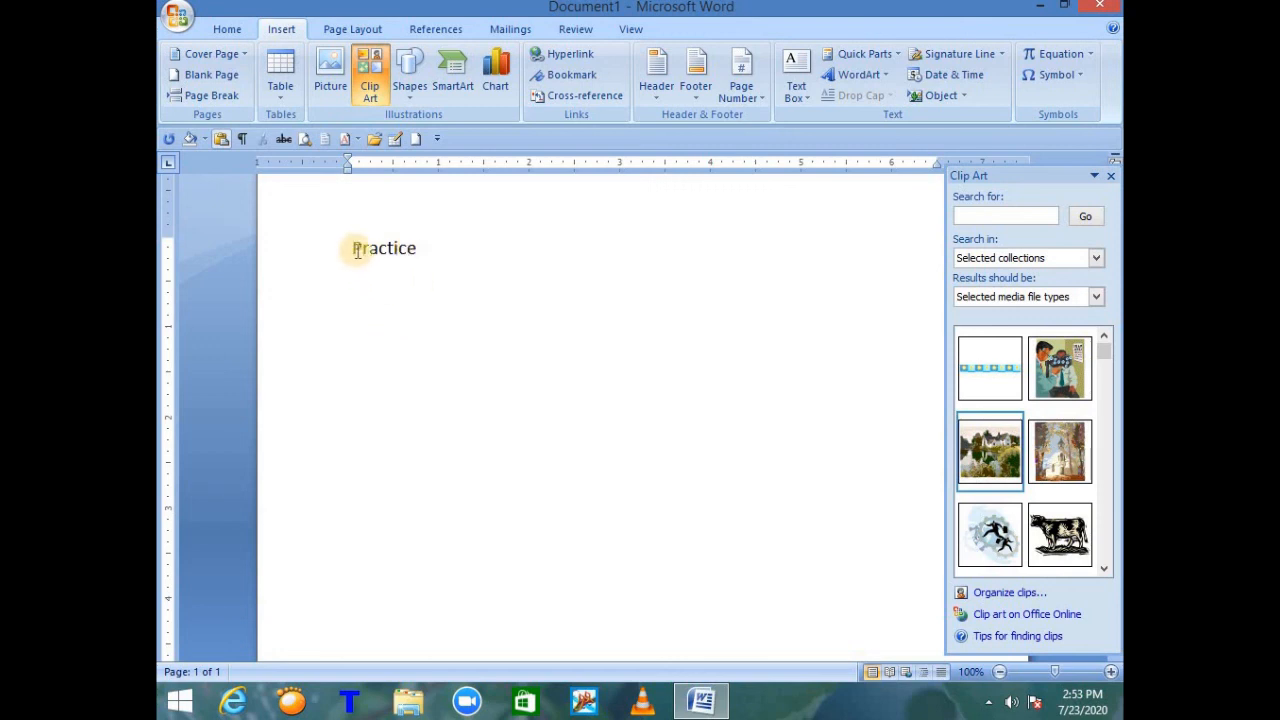
Step: Enlarge the word "Practice" to 26 pt and select it again
{"action": "left_click_drag", "start_coordinate": [352, 247], "coordinate": [420, 244]}
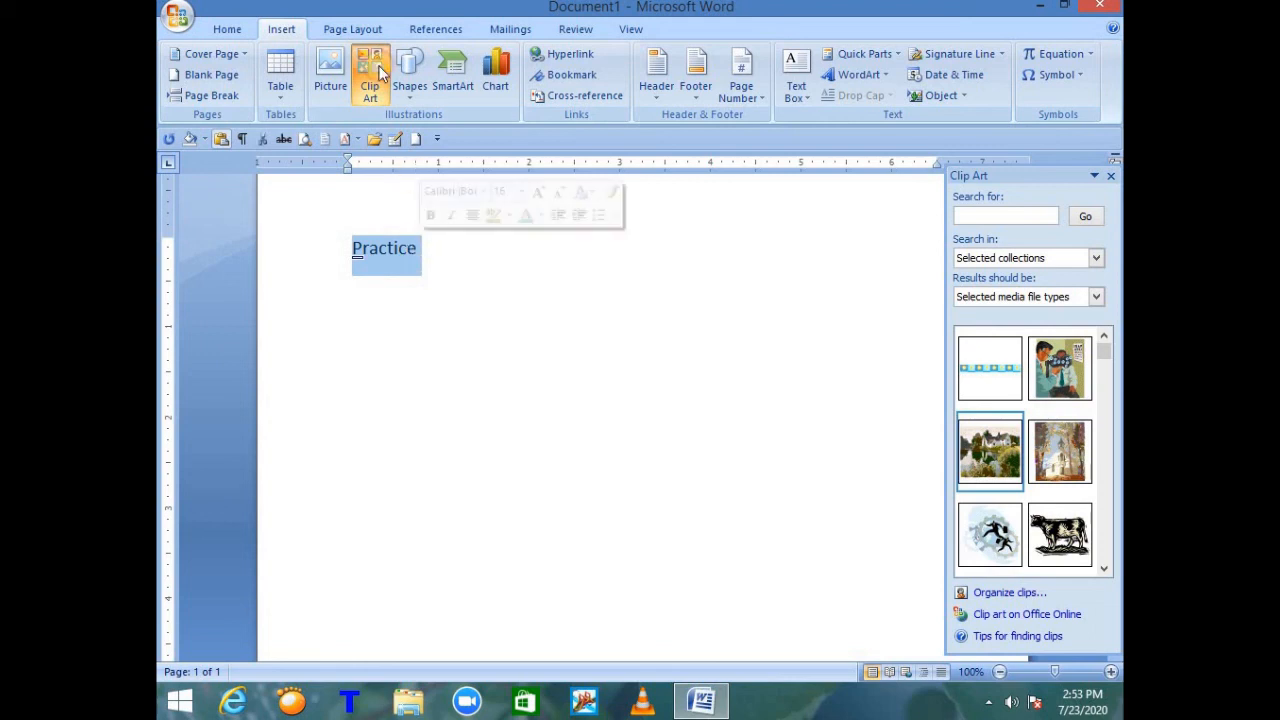
{"action": "left_click", "coordinate": [227, 29]}
{"action": "left_click", "coordinate": [419, 62]}
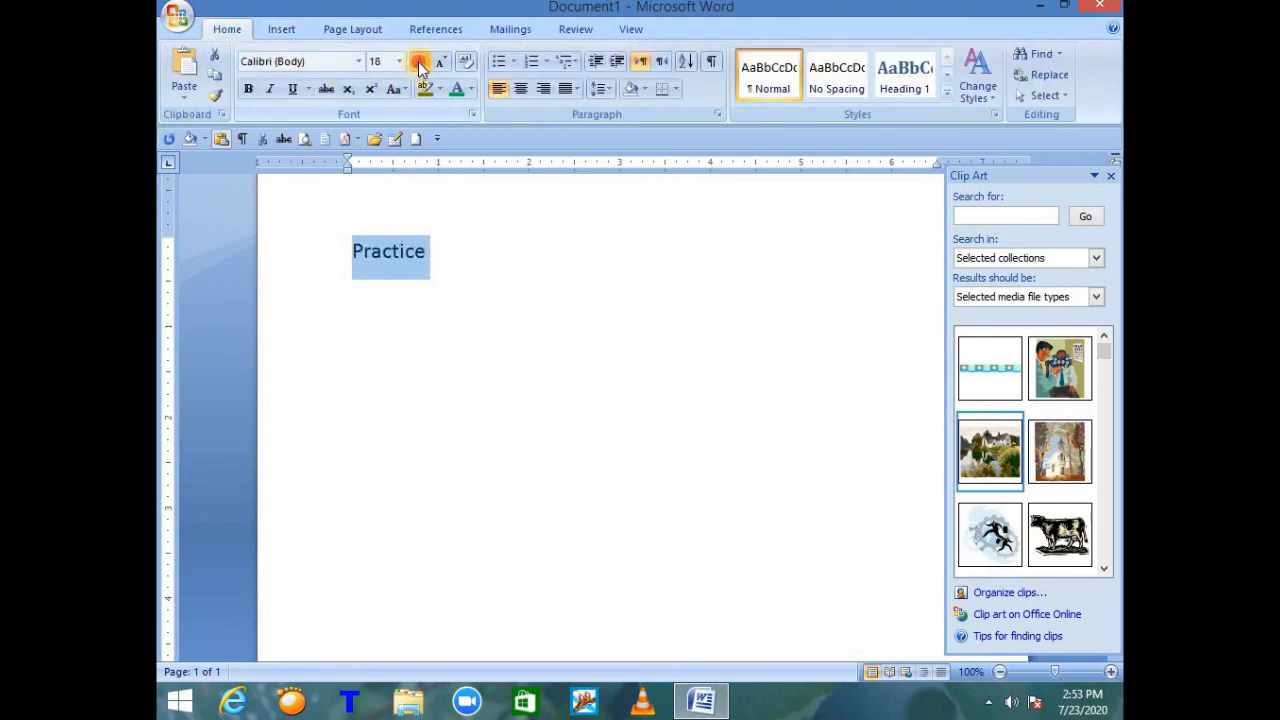
{"action": "left_click", "coordinate": [419, 62]}
{"action": "left_click", "coordinate": [419, 62]}
{"action": "left_click", "coordinate": [419, 62]}
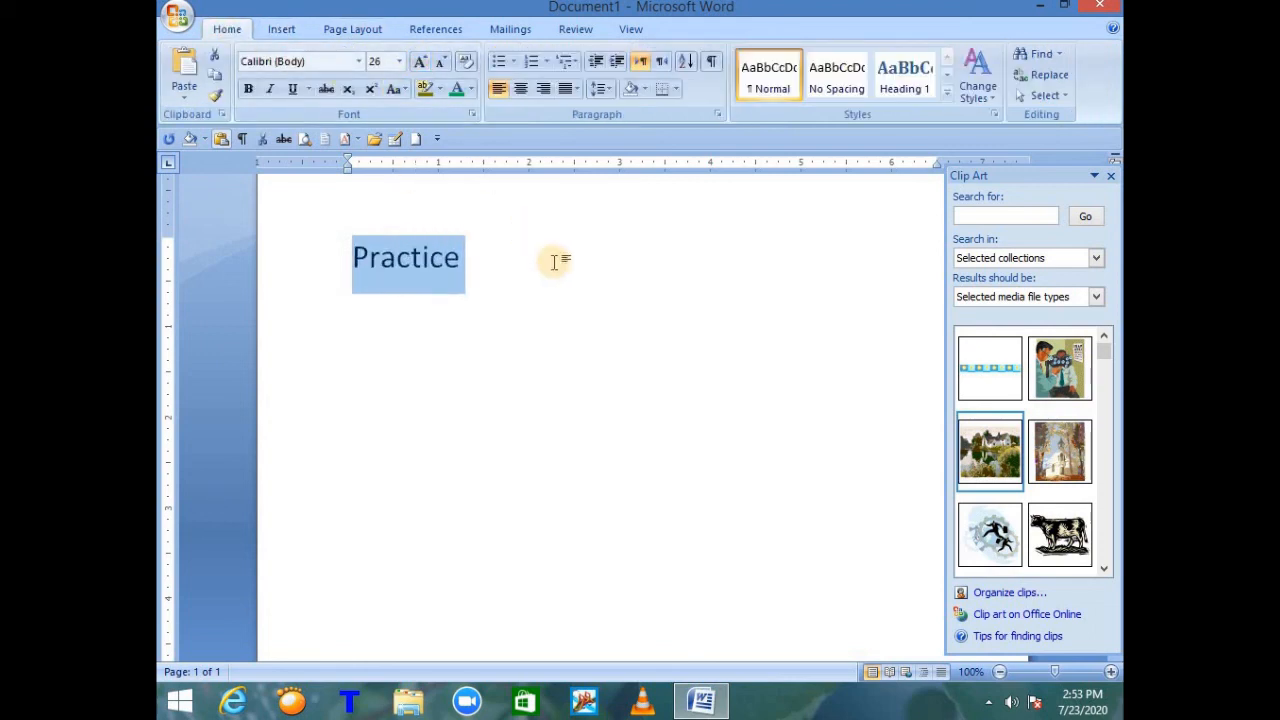
{"action": "left_click", "coordinate": [555, 262]}
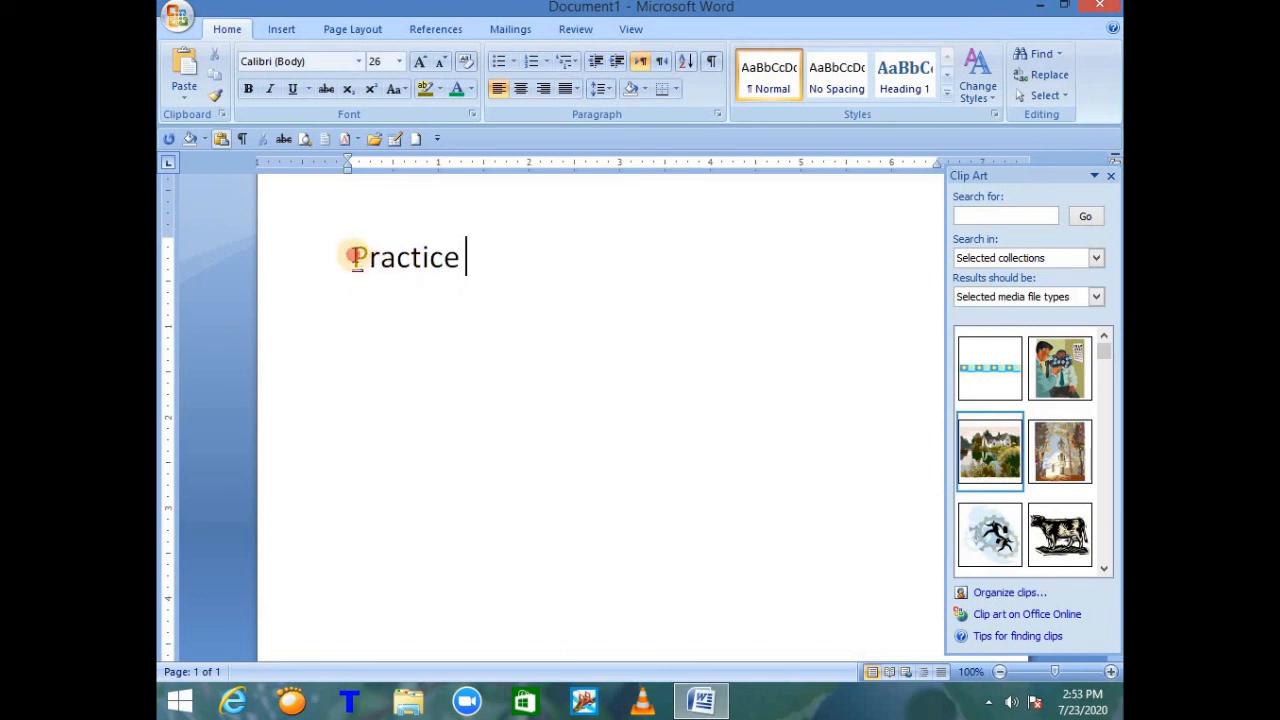
{"action": "left_click_drag", "start_coordinate": [352, 256], "coordinate": [467, 248]}
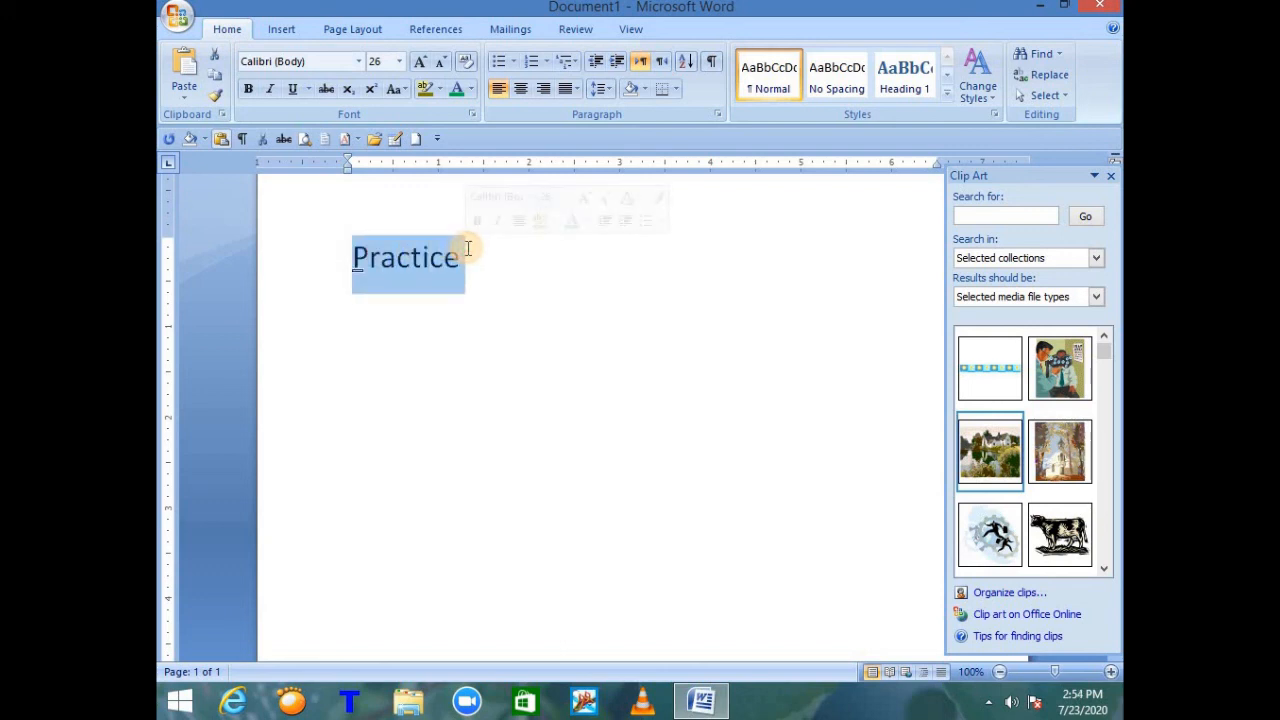